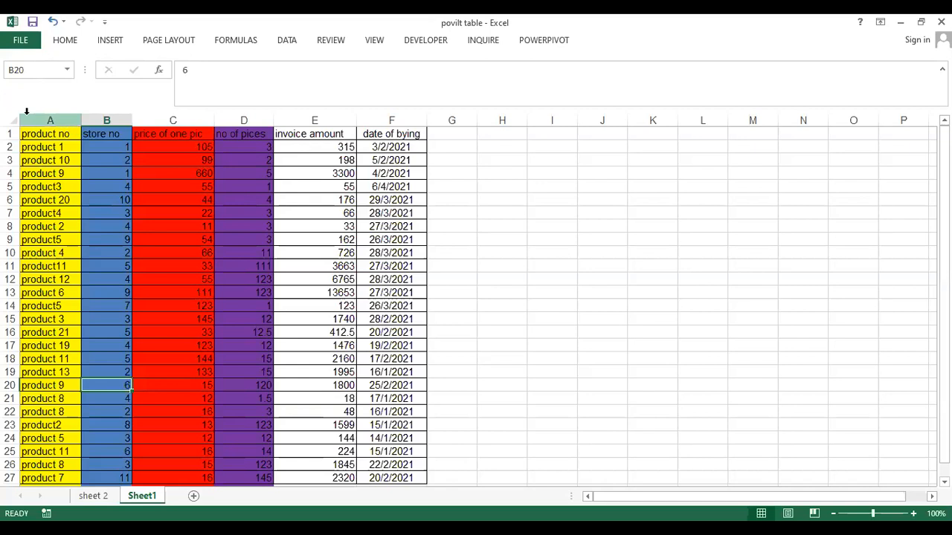
pyautogui.scroll(-1, 46, 128)
pyautogui.scroll(1, 47, 132)
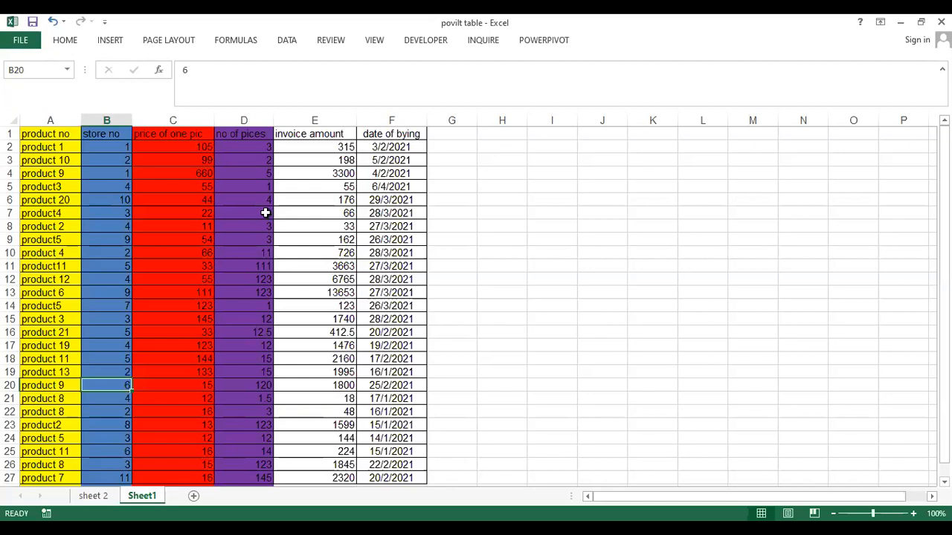
pyautogui.scroll(-1, 278, 204)
pyautogui.scroll(1, 278, 204)
# Start a PivotTable from the product data on Sheet1, with the table's last date cell F27 selected
pyautogui.click(105, 43)
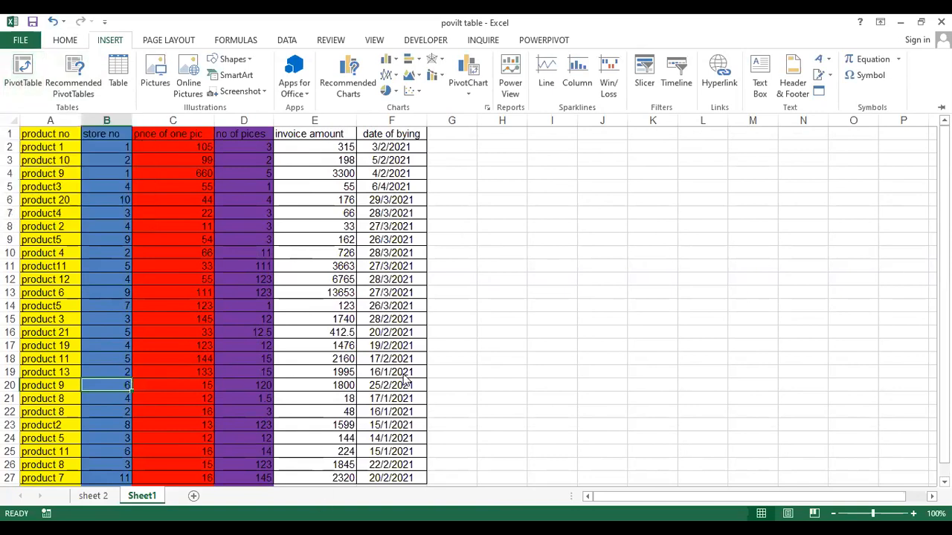
pyautogui.click(377, 387)
pyautogui.scroll(-4, 377, 391)
pyautogui.scroll(1, 377, 391)
pyautogui.click(410, 359)
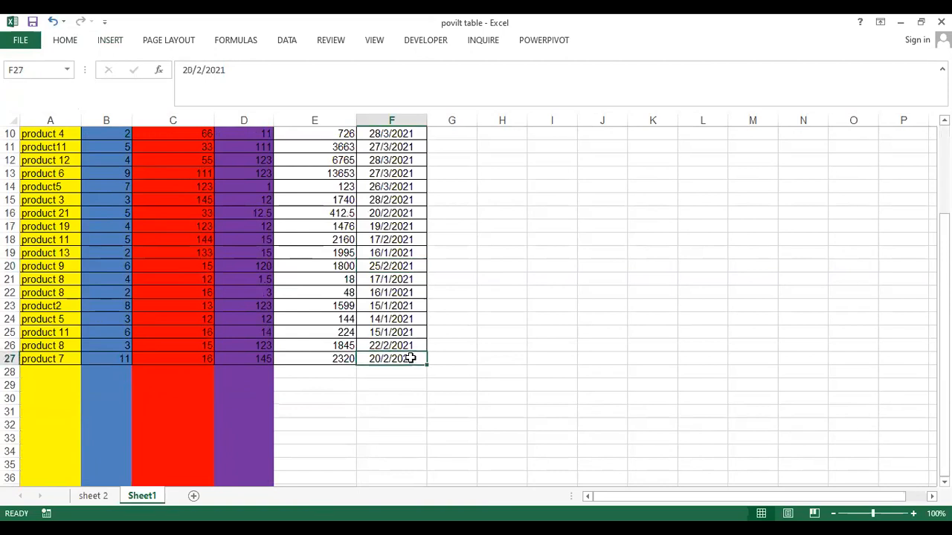
pyautogui.scroll(3, 410, 358)
pyautogui.click(110, 40)
pyautogui.click(25, 77)
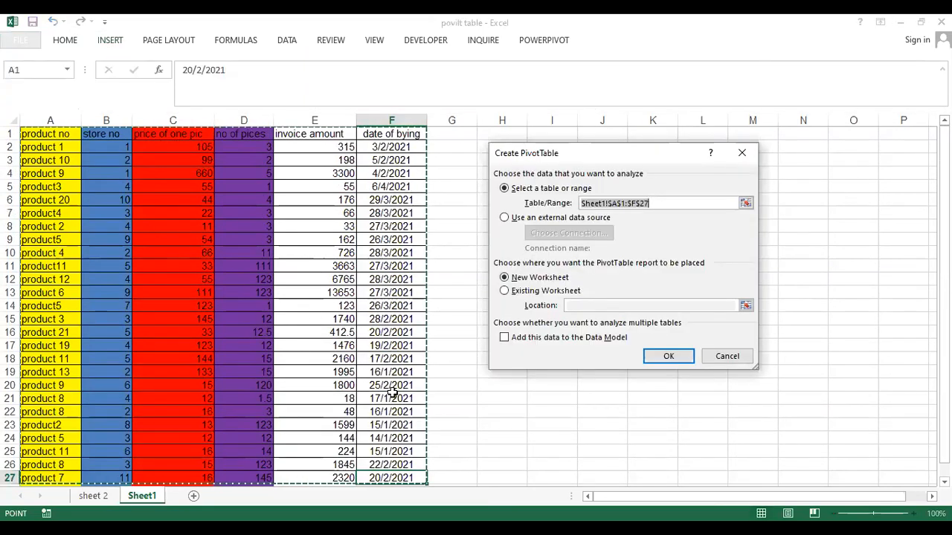
# Set the source range to Sheet1!$A$1:$F$27 and create the PivotTable on a new worksheet
pyautogui.scroll(-6, 392, 395)
pyautogui.scroll(1, 372, 283)
pyautogui.click(398, 276)
pyautogui.moveTo(395, 266); pyautogui.dragTo(25, 73)
pyautogui.scroll(-4, 326, 345)
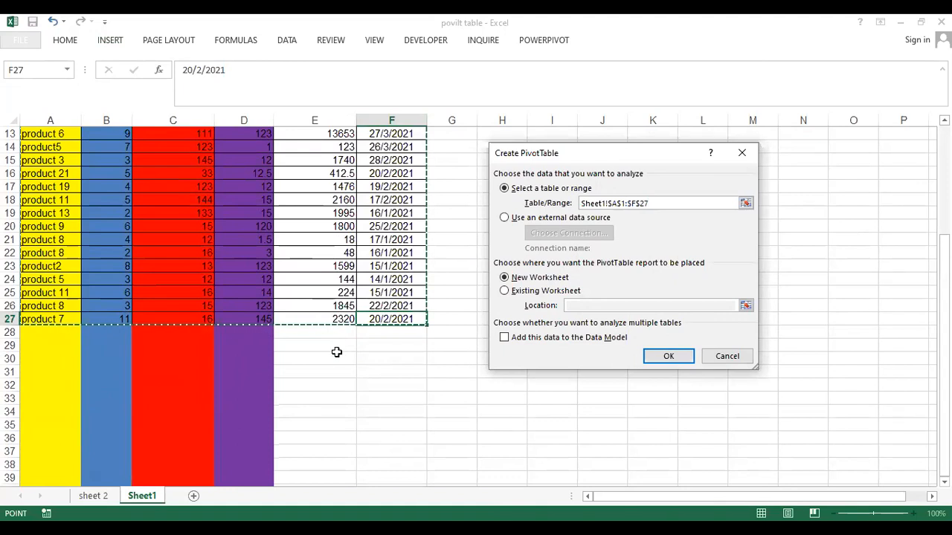
pyautogui.moveTo(396, 332)
pyautogui.mouseDown()
pyautogui.moveTo(385, 328)
pyautogui.moveTo(394, 330)
pyautogui.mouseUp()
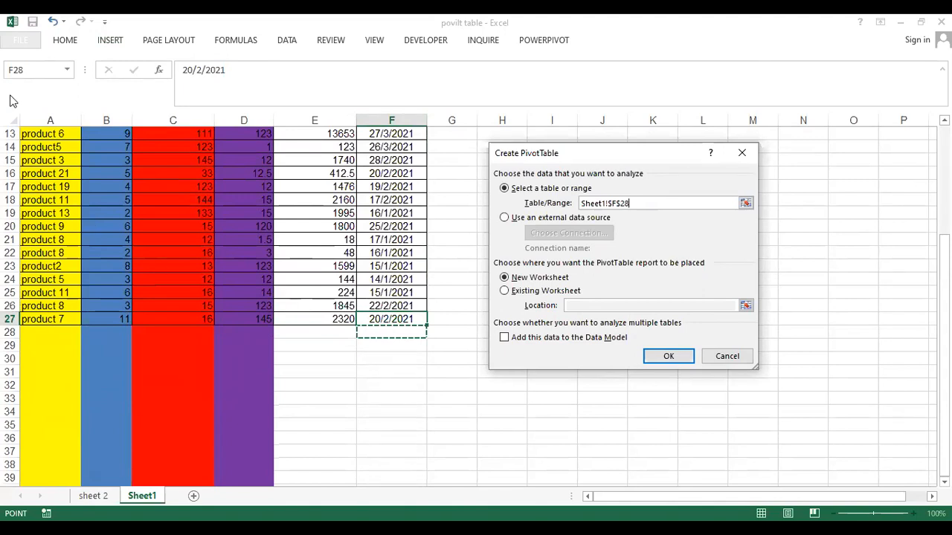
pyautogui.moveTo(392, 319); pyautogui.dragTo(22, 52)
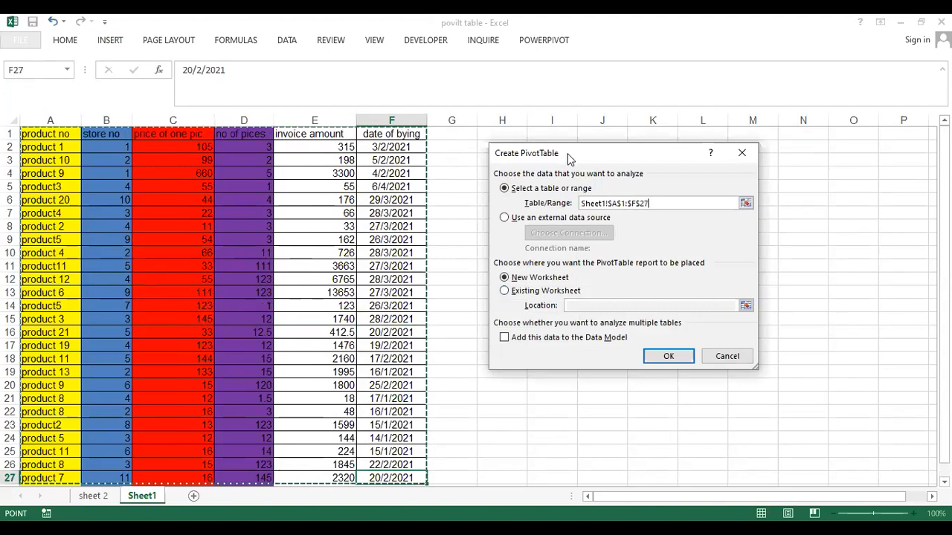
pyautogui.moveTo(563, 155); pyautogui.dragTo(577, 127)
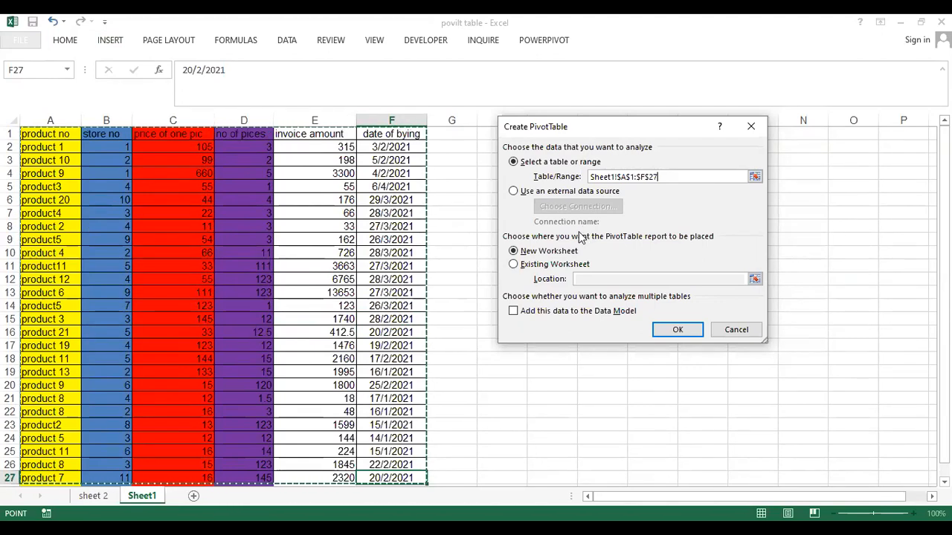
pyautogui.click(659, 332)
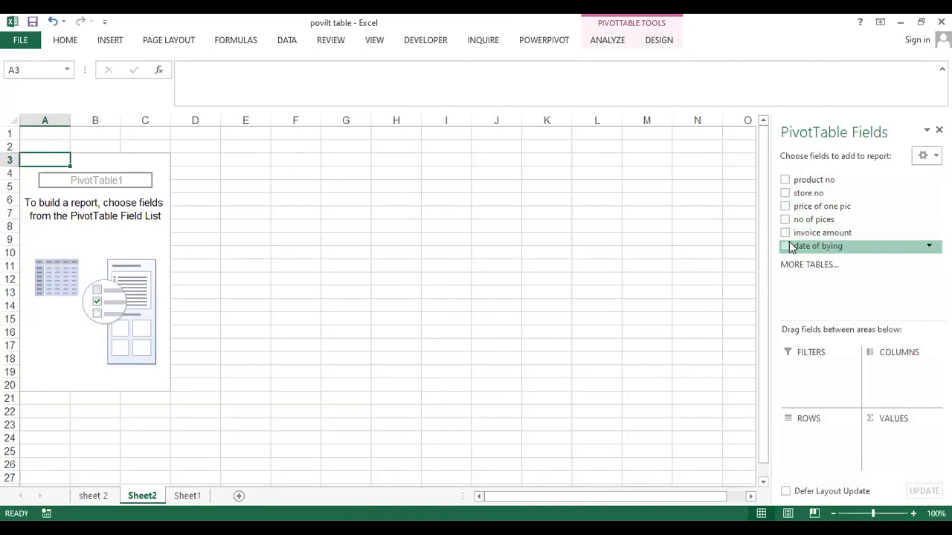
# Review the source data on Sheet1 and return to the empty PivotTable on Sheet2
pyautogui.click(103, 495)
pyautogui.click(188, 496)
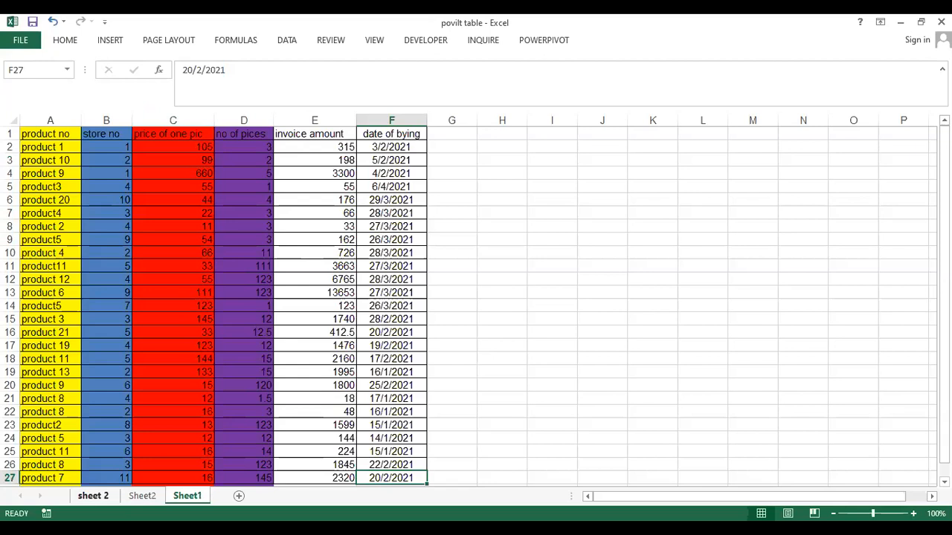
pyautogui.scroll(-3, 402, 357)
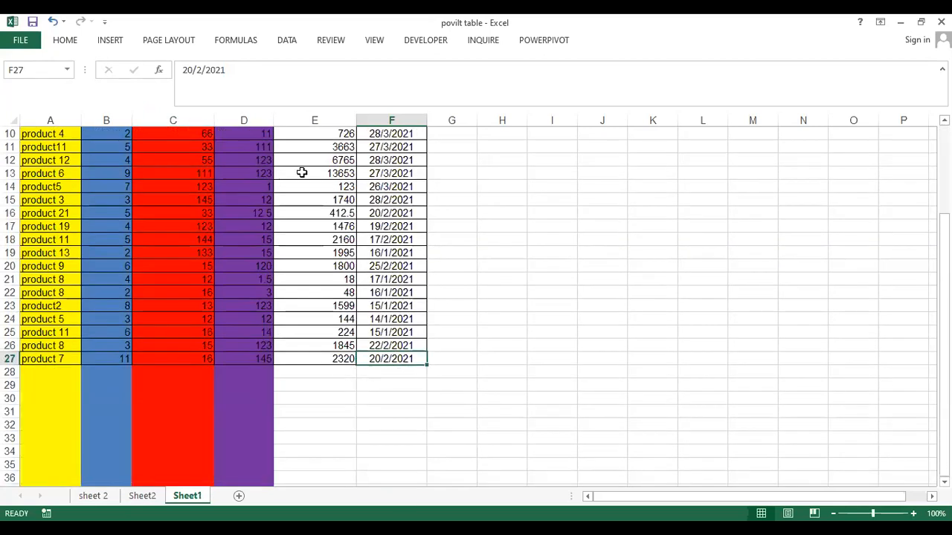
pyautogui.scroll(3, 272, 310)
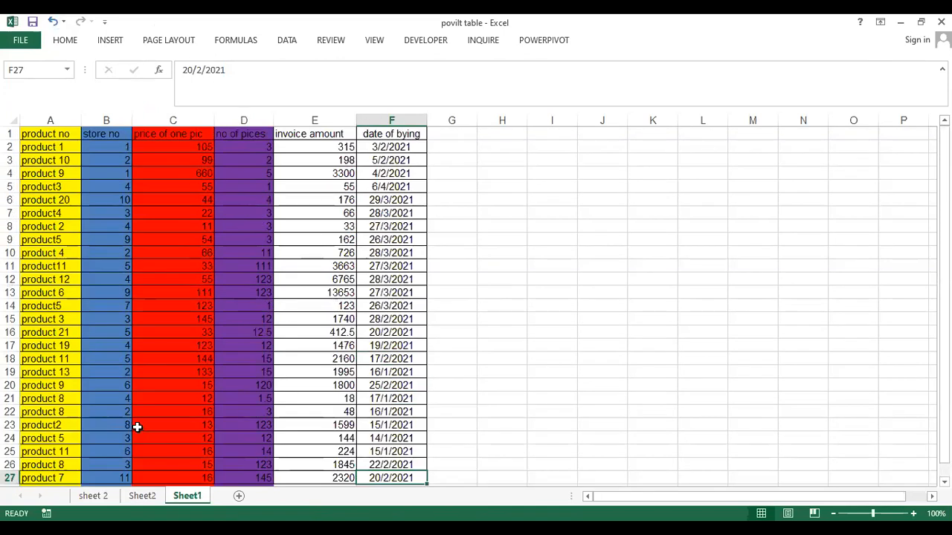
pyautogui.click(138, 497)
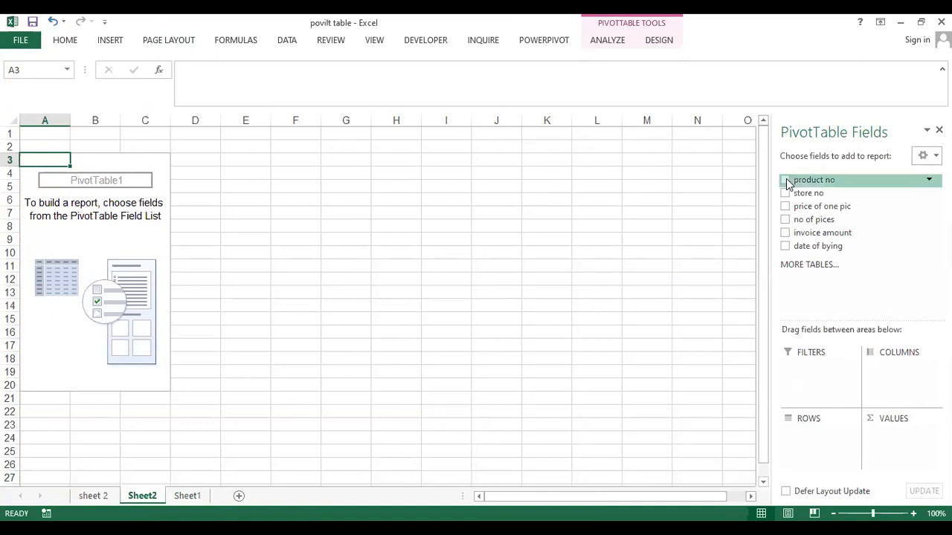
# Add the product no field to the PivotTable rows and remove it again
pyautogui.moveTo(786, 178); pyautogui.dragTo(809, 433)
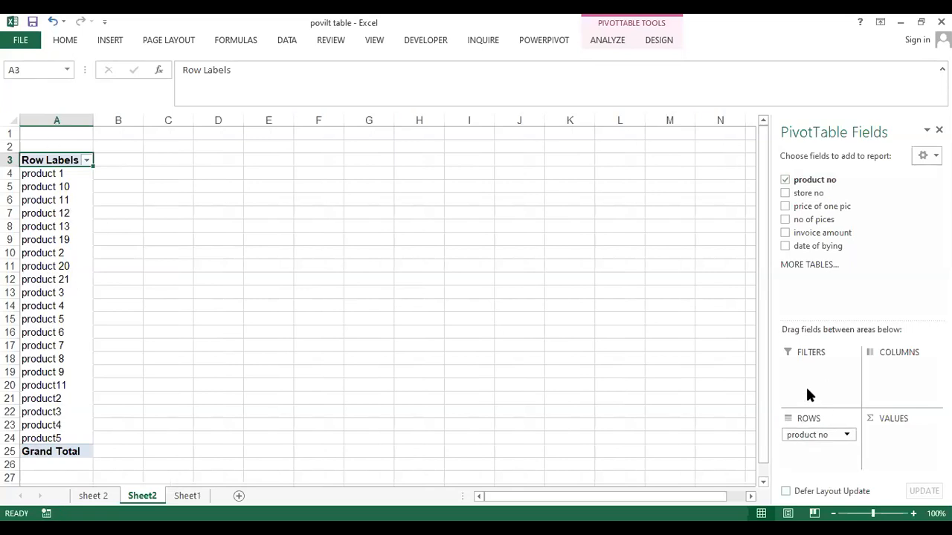
pyautogui.click(813, 439)
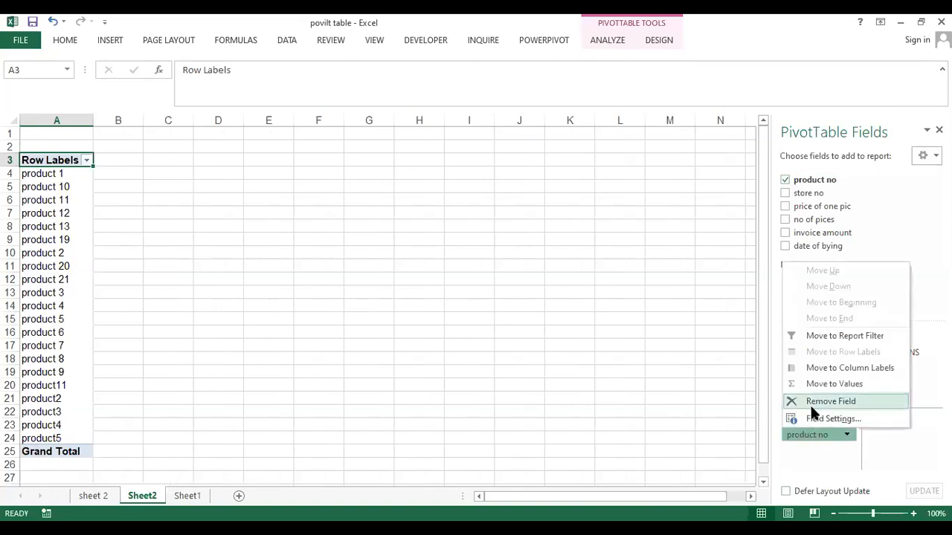
pyautogui.click(810, 402)
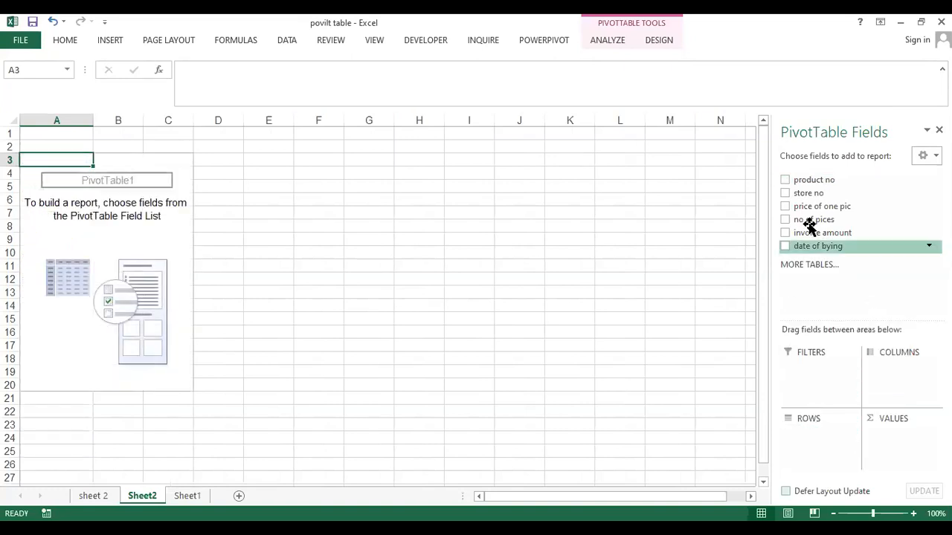
# Add the product no field to the PivotTable values and move it to the rows
pyautogui.moveTo(792, 179); pyautogui.dragTo(902, 459)
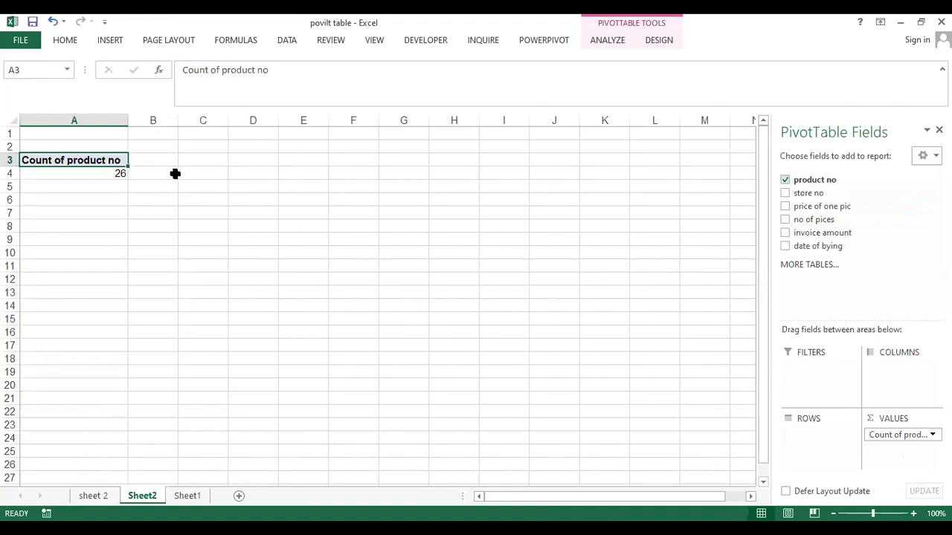
pyautogui.moveTo(894, 439); pyautogui.dragTo(825, 455)
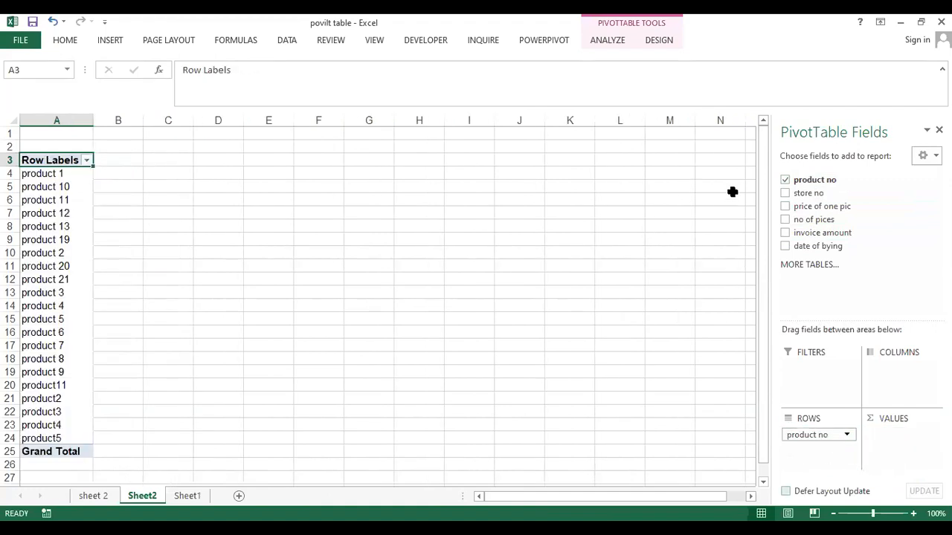
# Add the store no field to the rows beneath product no, and collapse and re-expand product 1
pyautogui.moveTo(787, 191); pyautogui.dragTo(825, 457)
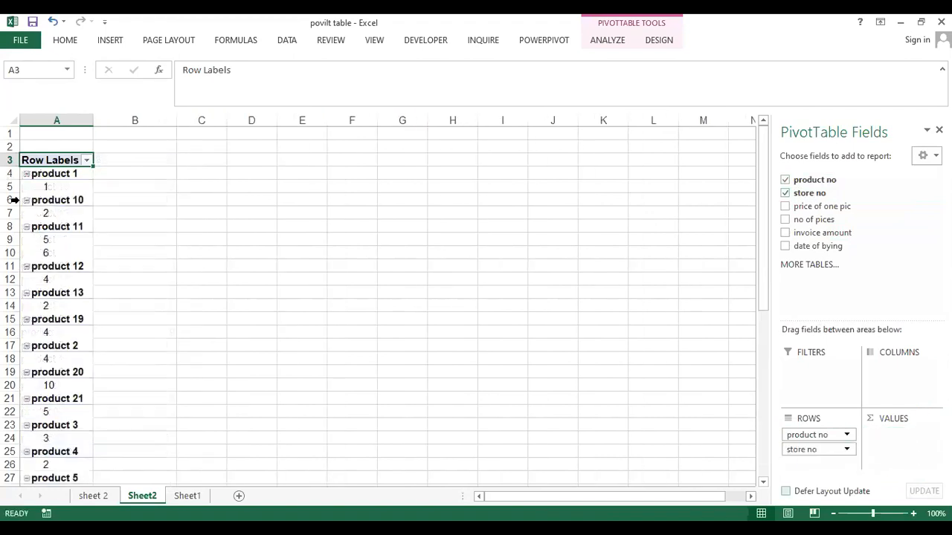
pyautogui.click(27, 174)
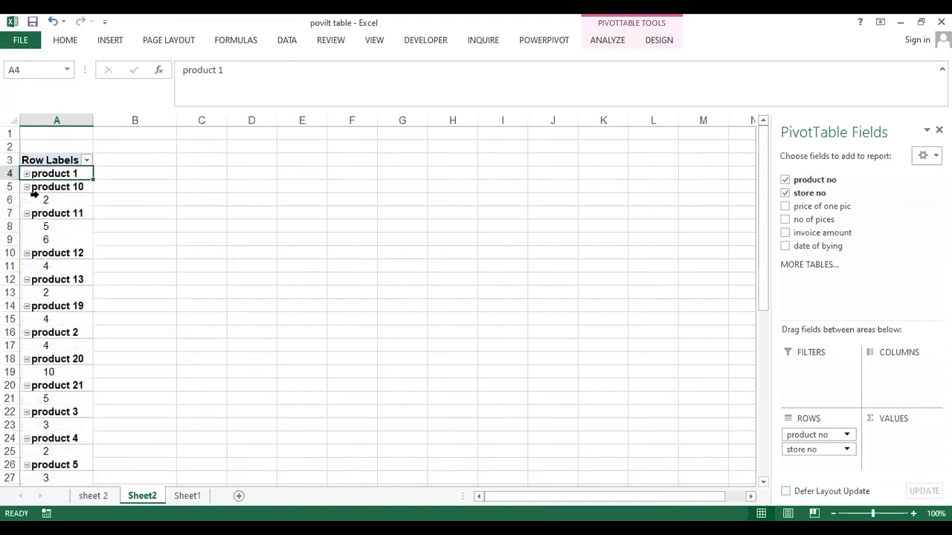
pyautogui.click(26, 174)
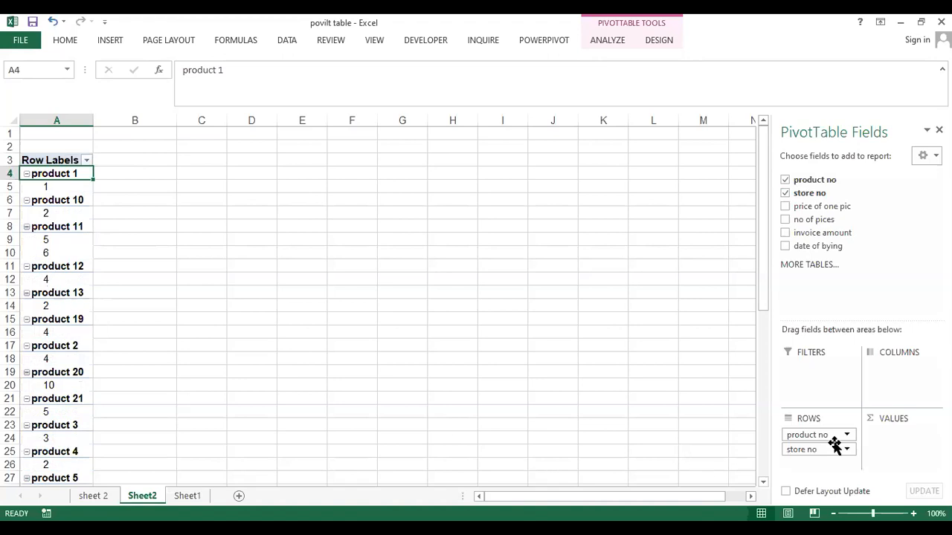
# Move the store no field from the rows to the values and check the entry for product 1
pyautogui.moveTo(831, 459); pyautogui.dragTo(893, 450)
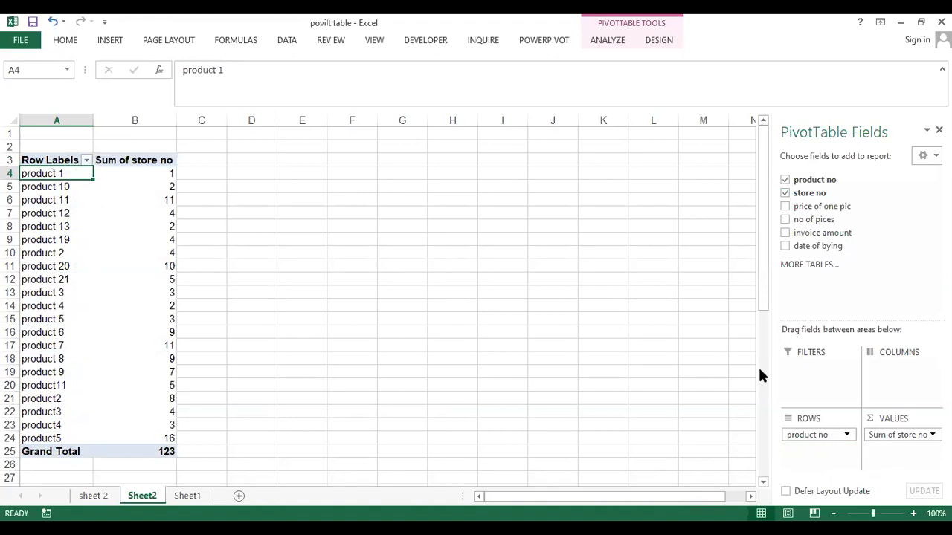
pyautogui.click(116, 171)
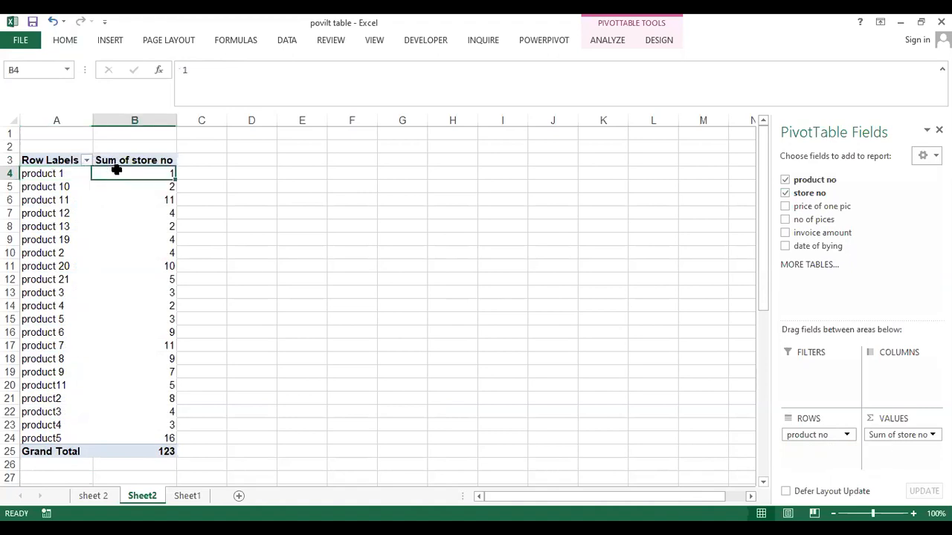
pyautogui.click(75, 173)
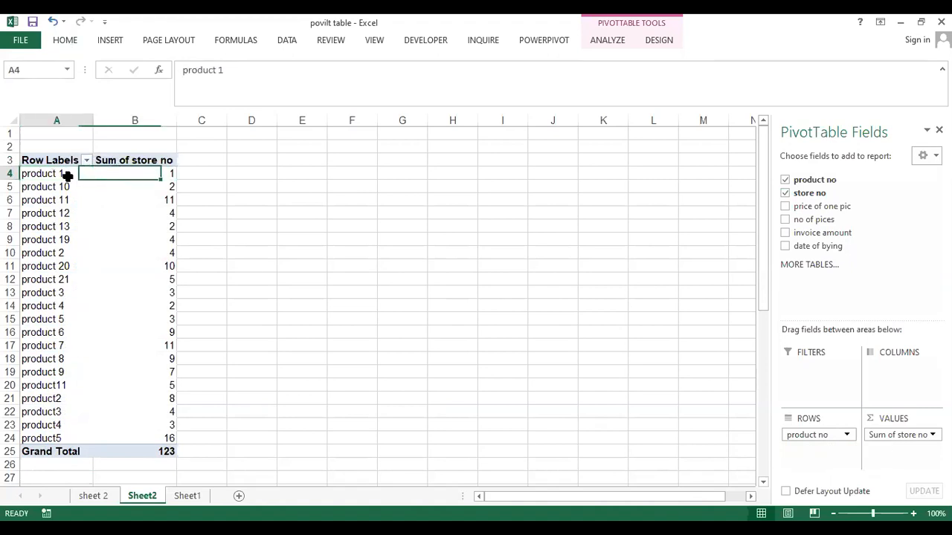
pyautogui.click(171, 177)
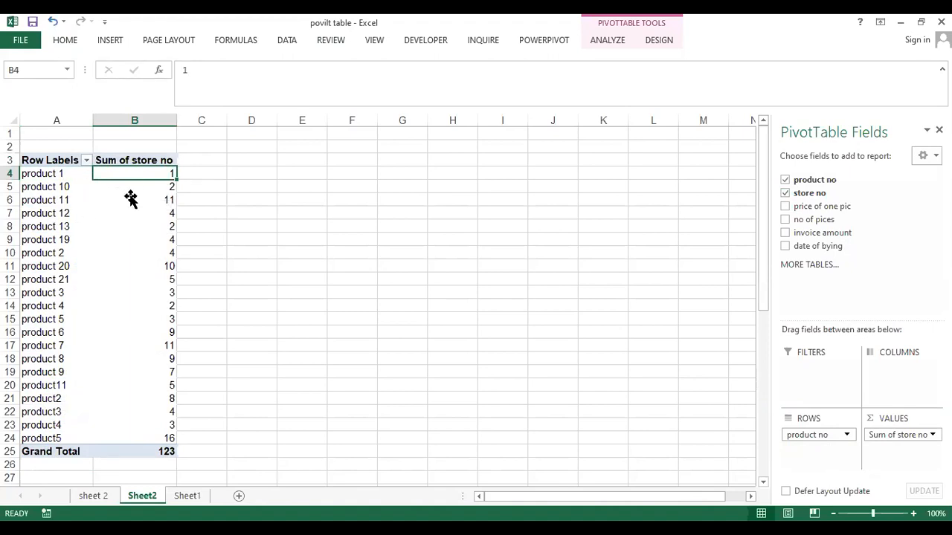
# Add the price of one pic and no of pices fields to the PivotTable values
pyautogui.click(784, 207)
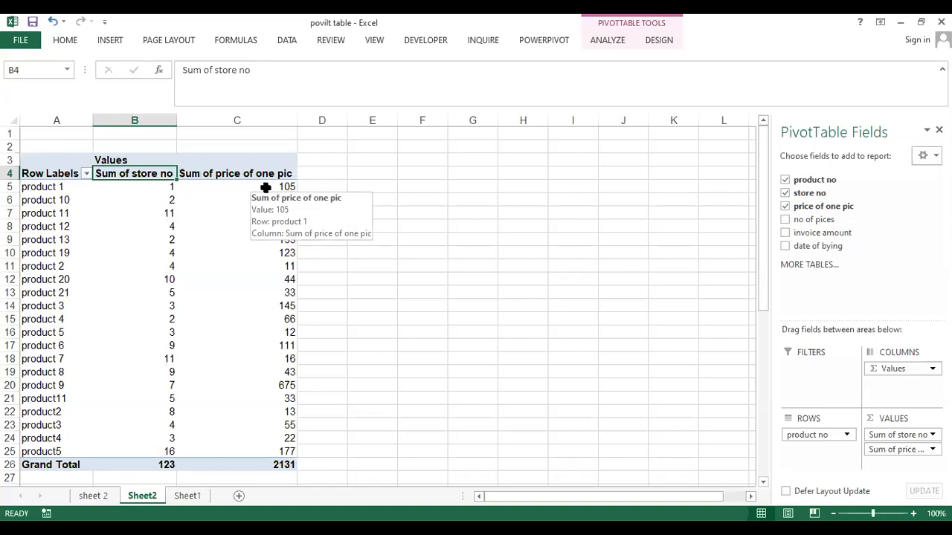
pyautogui.click(785, 221)
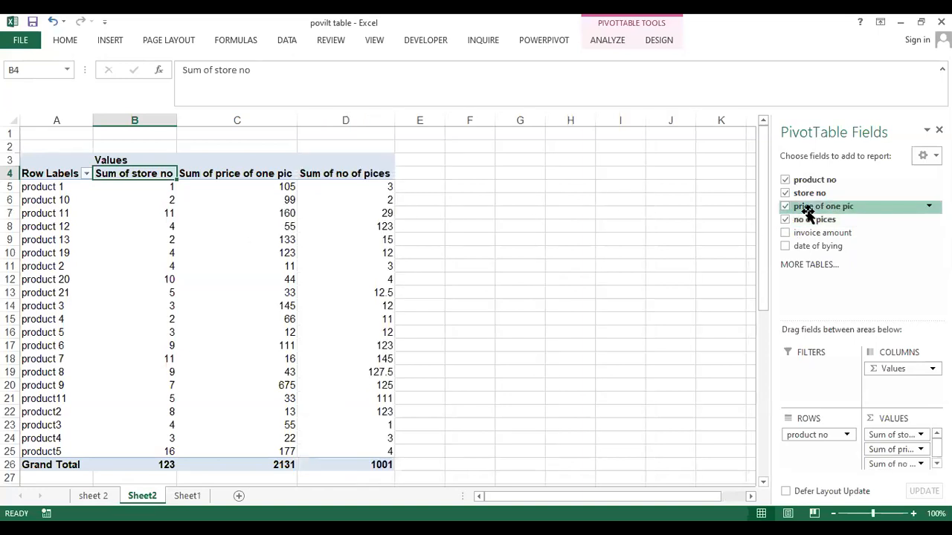
pyautogui.scroll(-1, 882, 452)
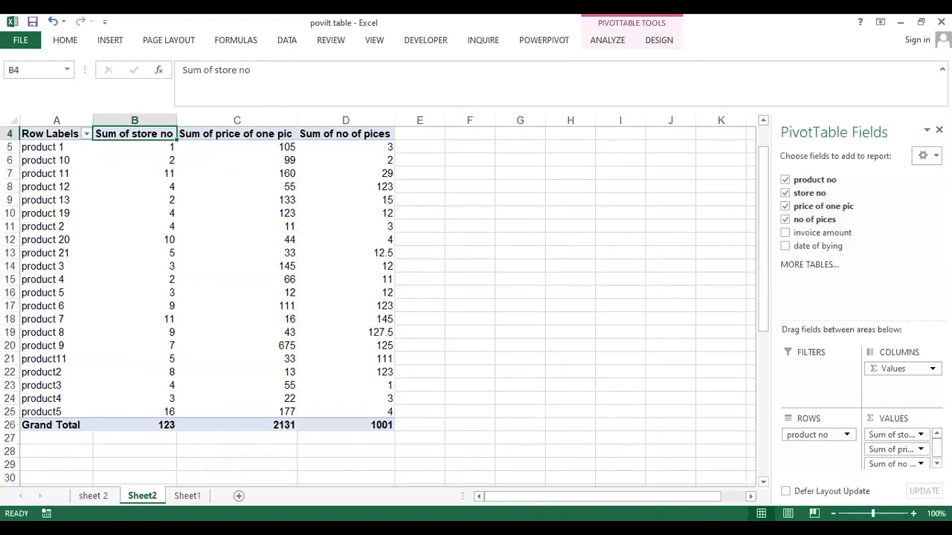
# Add the invoice amount field as a report filter and allow multiple items to be selected in it
pyautogui.moveTo(783, 233); pyautogui.dragTo(811, 371)
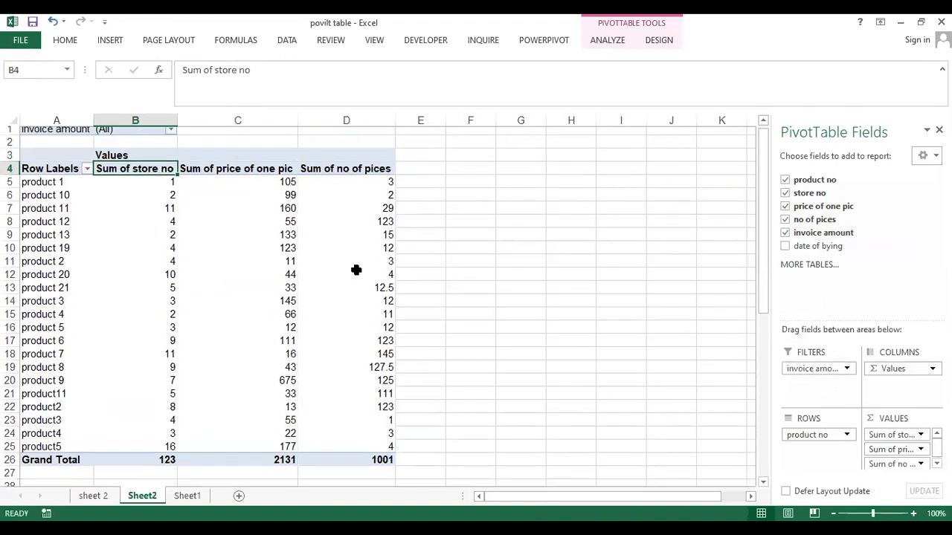
pyautogui.click(171, 134)
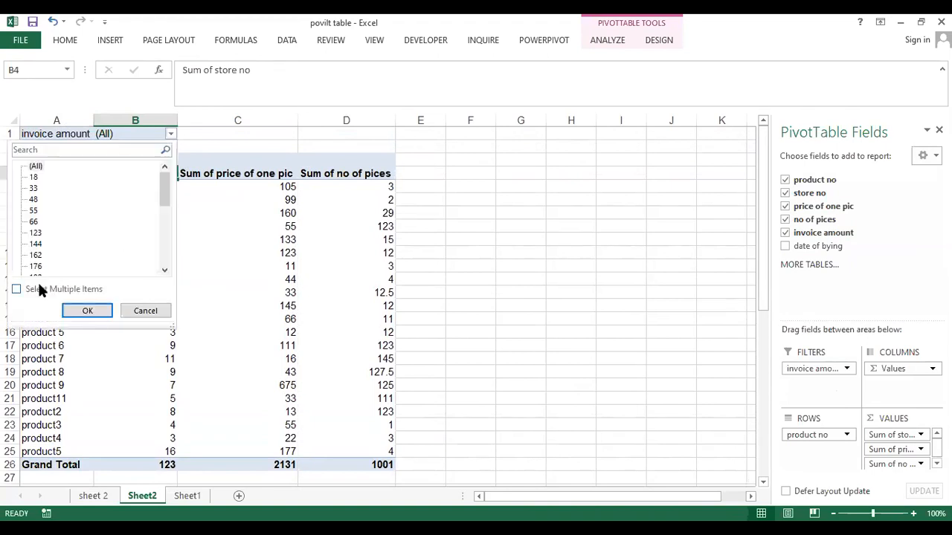
pyautogui.click(37, 288)
pyautogui.click(78, 310)
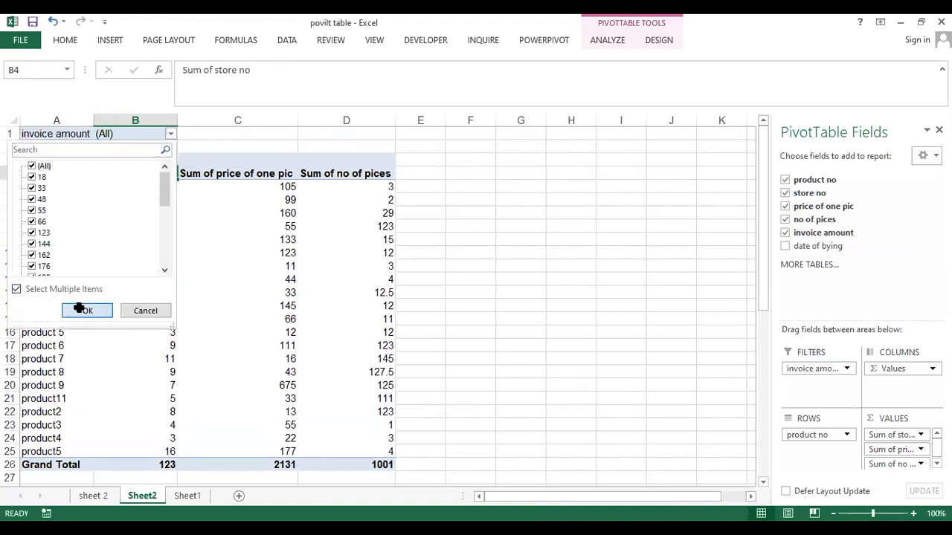
pyautogui.click(170, 135)
pyautogui.click(90, 310)
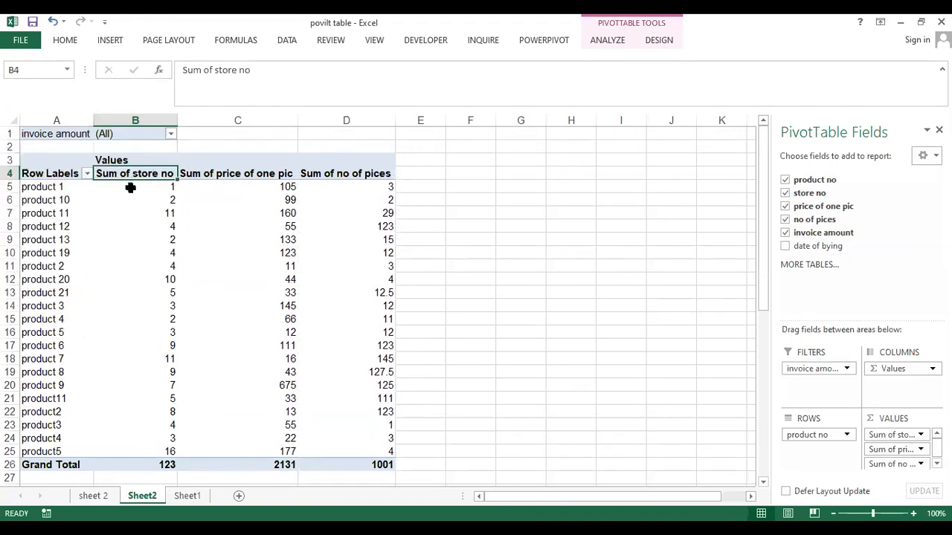
# Filter the PivotTable to show only the invoice amount 18
pyautogui.click(171, 133)
pyautogui.click(32, 166)
pyautogui.click(31, 177)
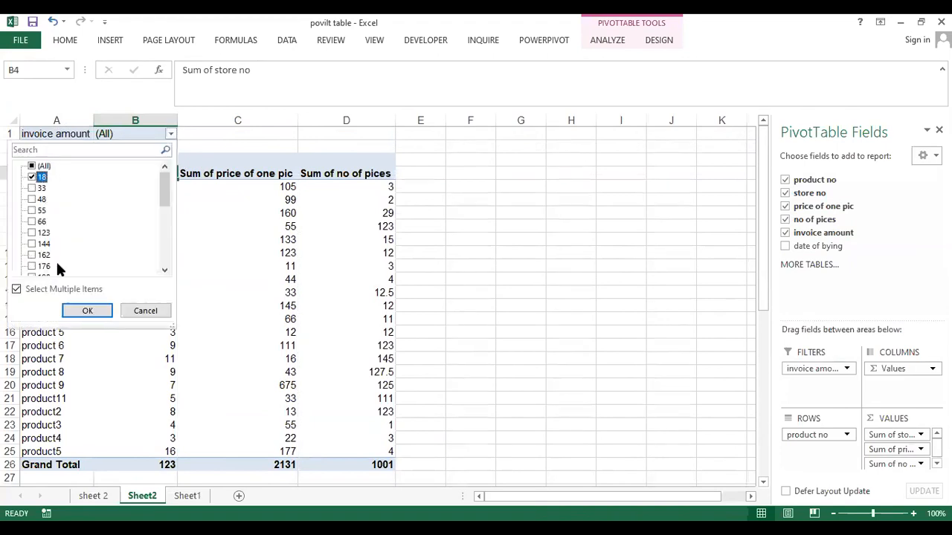
pyautogui.click(87, 310)
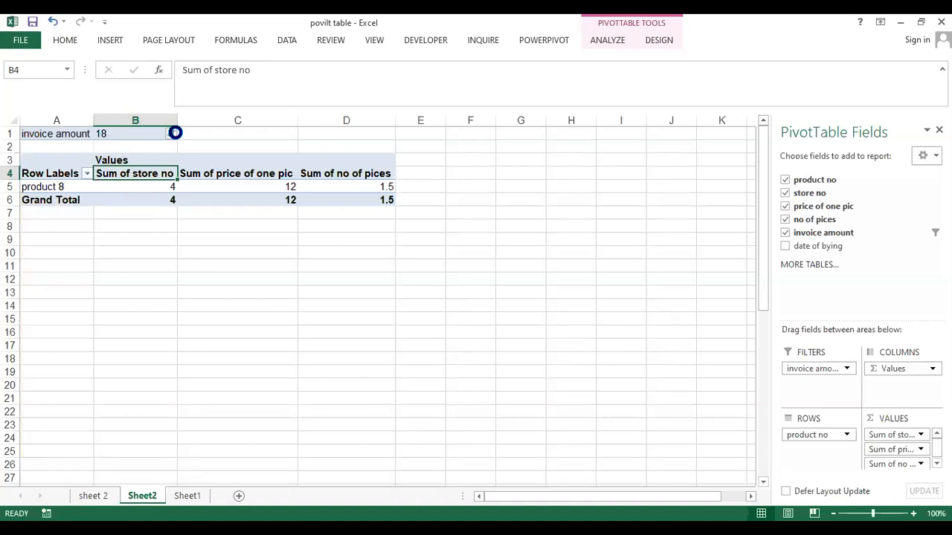
# Reset the invoice amount report filter to show all items
pyautogui.click(171, 133)
pyautogui.click(31, 166)
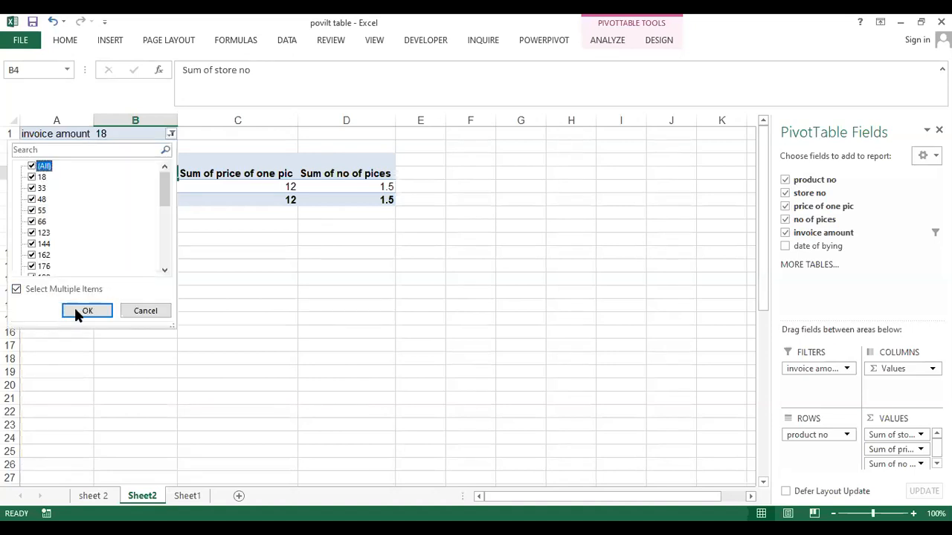
pyautogui.click(80, 309)
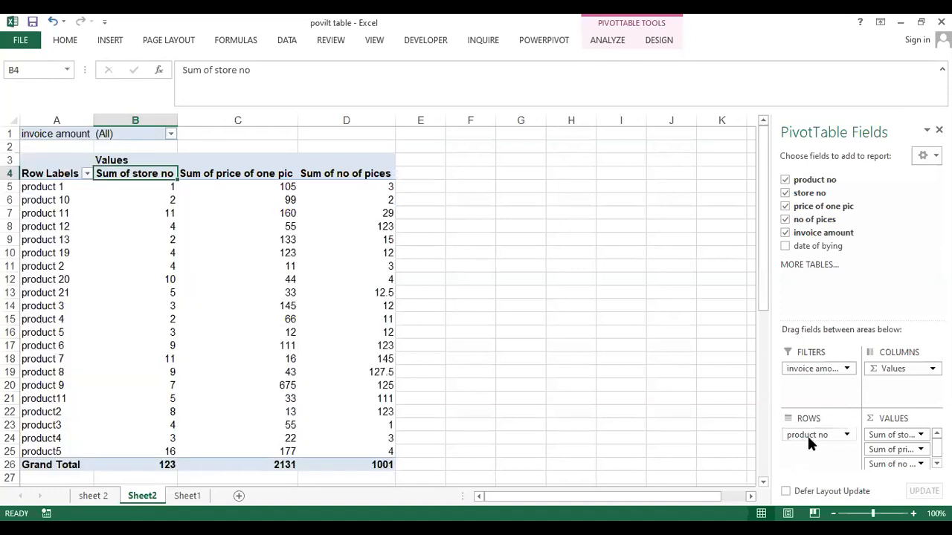
# Replace the invoice amount report filter with the date of bying field and allow multiple items to be selected in it
pyautogui.moveTo(841, 370); pyautogui.dragTo(636, 247)
pyautogui.moveTo(810, 247); pyautogui.dragTo(814, 372)
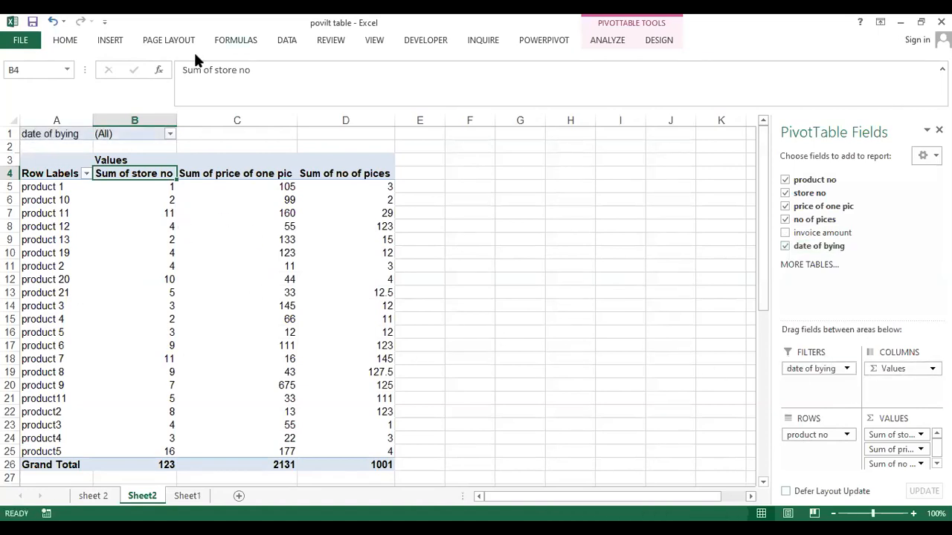
pyautogui.click(165, 132)
pyautogui.click(16, 289)
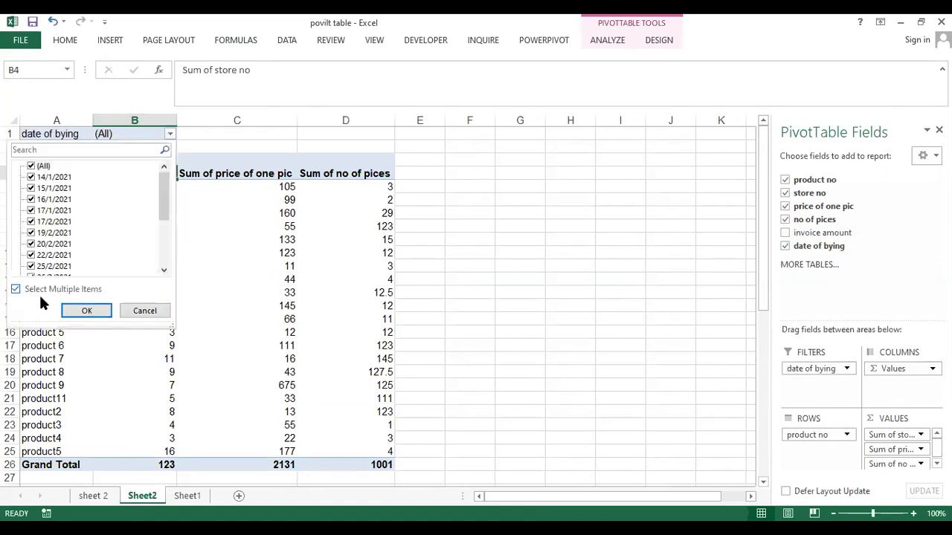
pyautogui.click(77, 311)
# Filter the PivotTable by date of bying to show only 14/1/2021
pyautogui.click(168, 144)
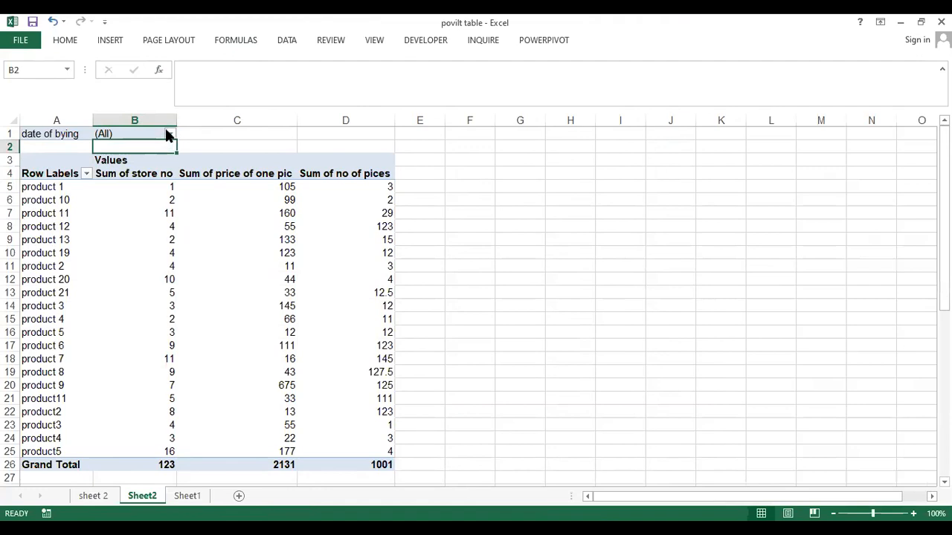
pyautogui.click(166, 134)
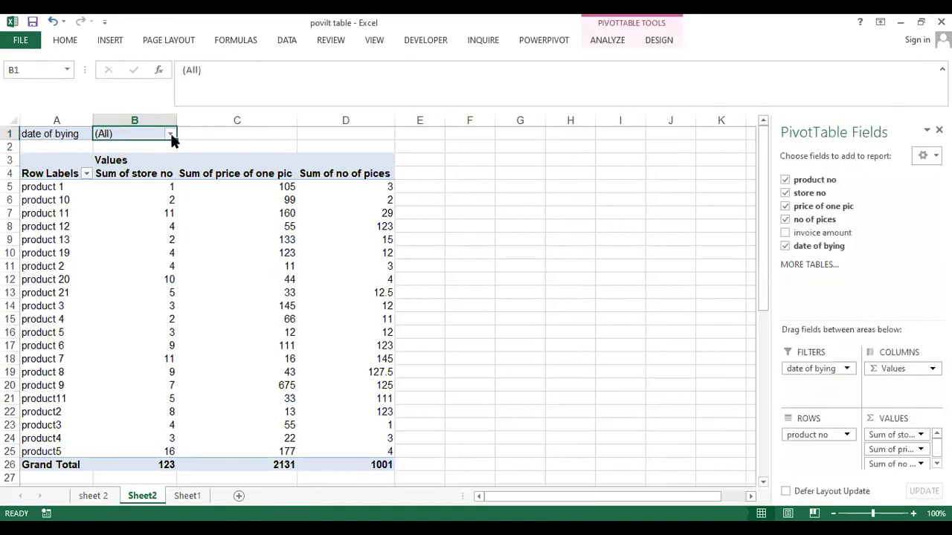
pyautogui.click(170, 134)
pyautogui.click(31, 166)
pyautogui.click(31, 177)
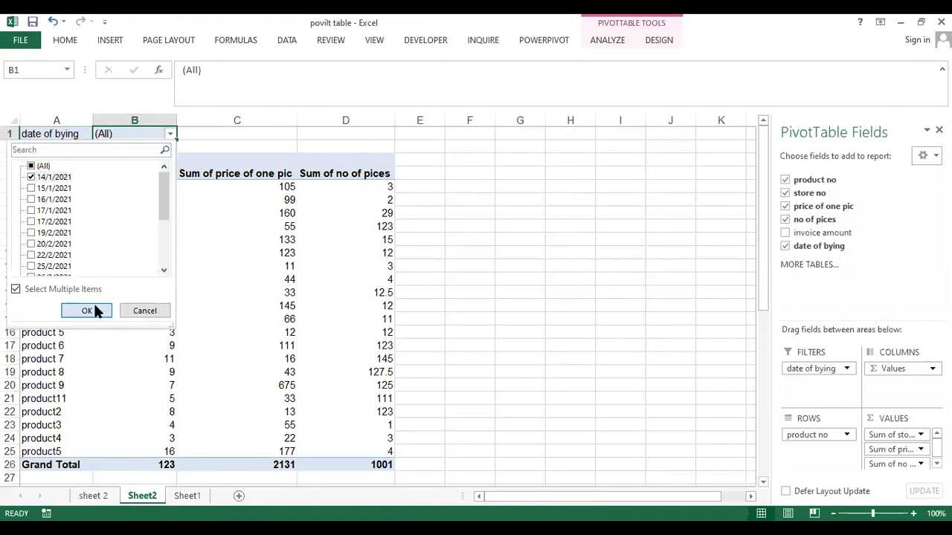
pyautogui.click(88, 311)
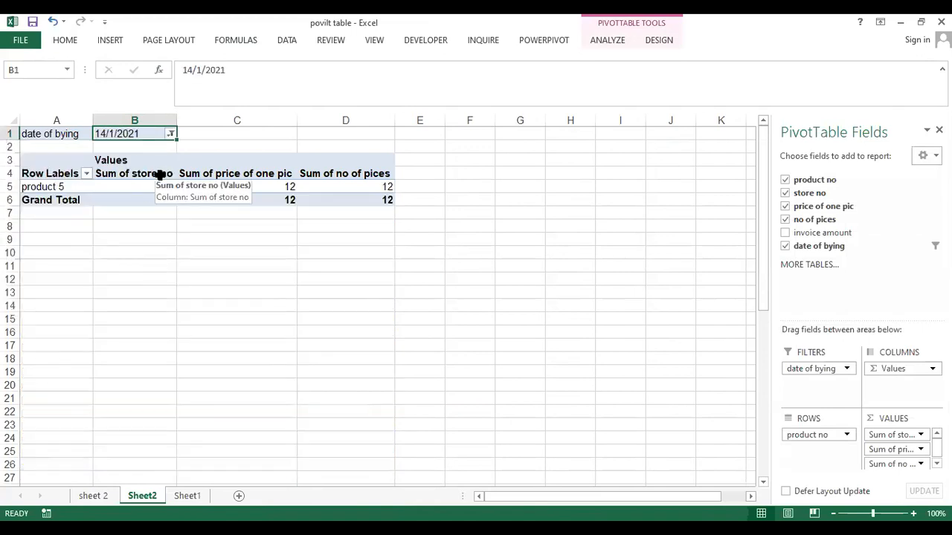
# Include 17/1/2021 in the date of bying filter alongside 14/1/2021
pyautogui.click(170, 135)
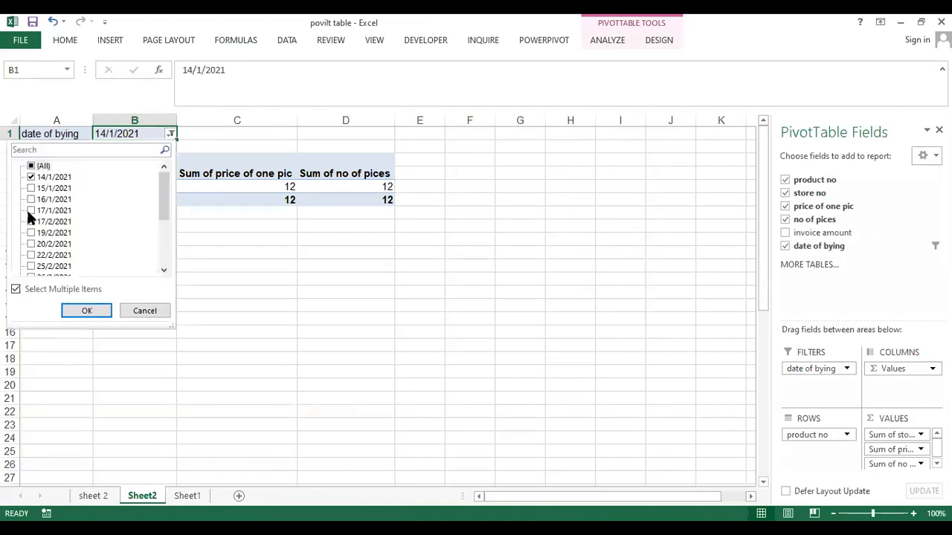
pyautogui.click(31, 211)
pyautogui.click(88, 311)
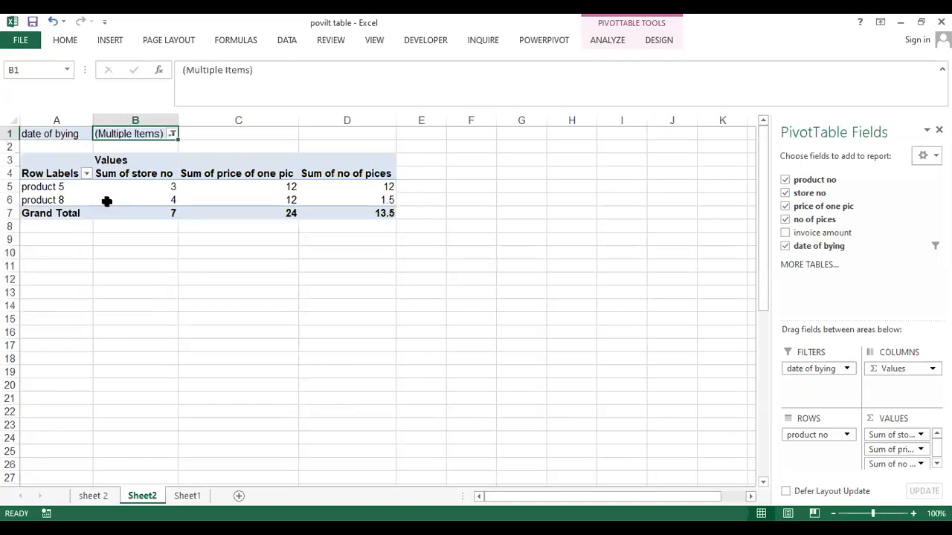
# Reset the date of bying filter to include all dates
pyautogui.click(170, 134)
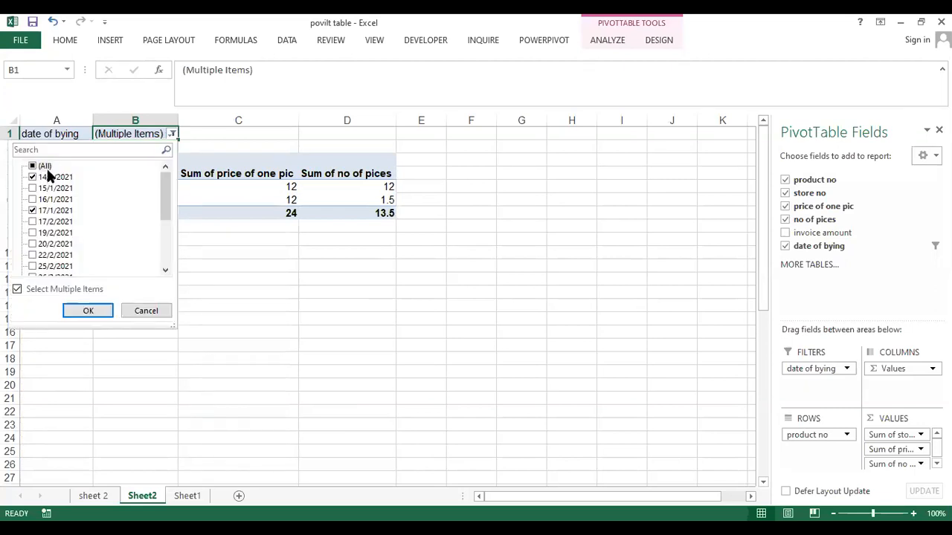
pyautogui.click(32, 166)
pyautogui.click(82, 311)
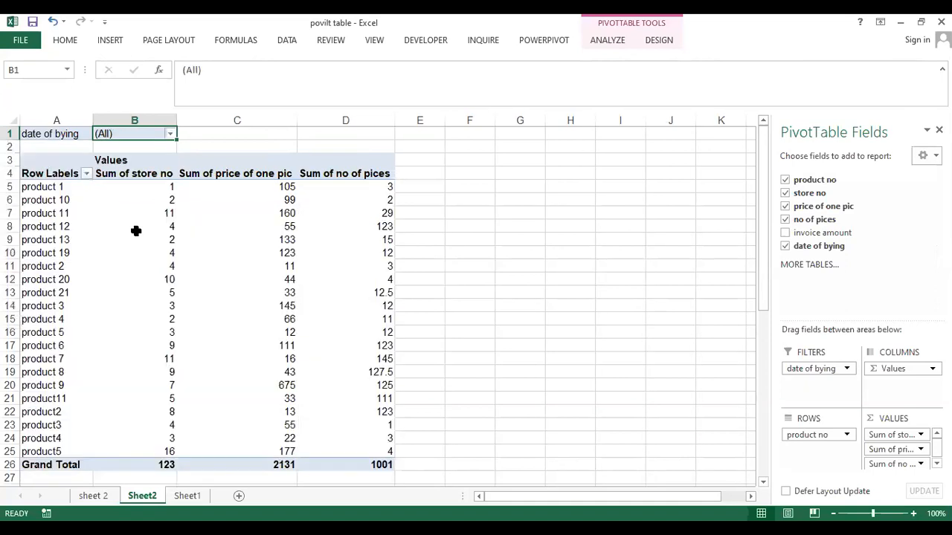
pyautogui.moveTo(136, 231)
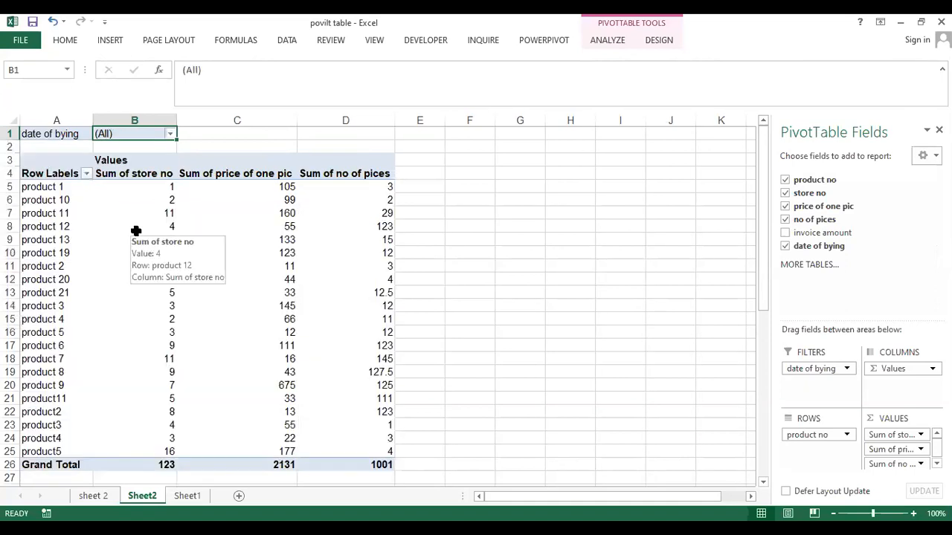
# Try to add the invoice amount field to the PivotTable values
pyautogui.click(170, 135)
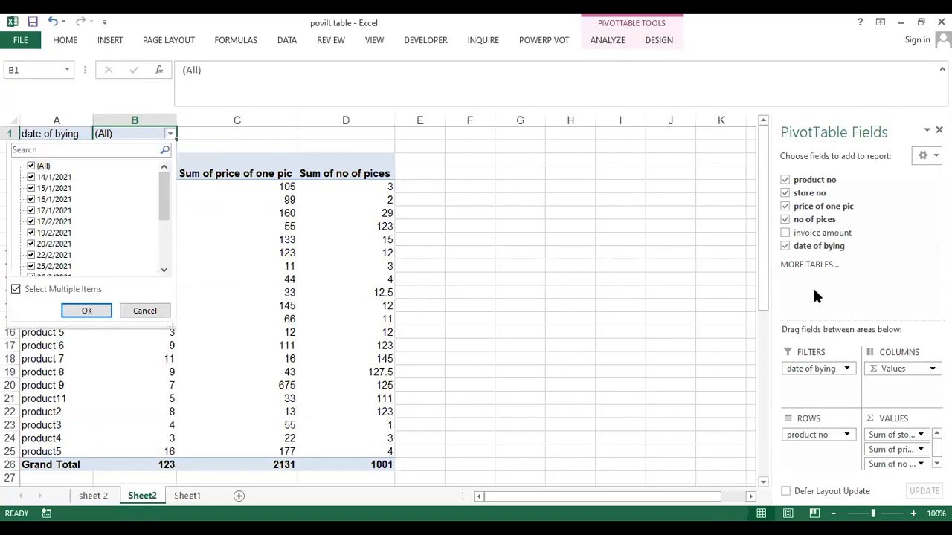
pyautogui.moveTo(810, 232); pyautogui.dragTo(906, 473)
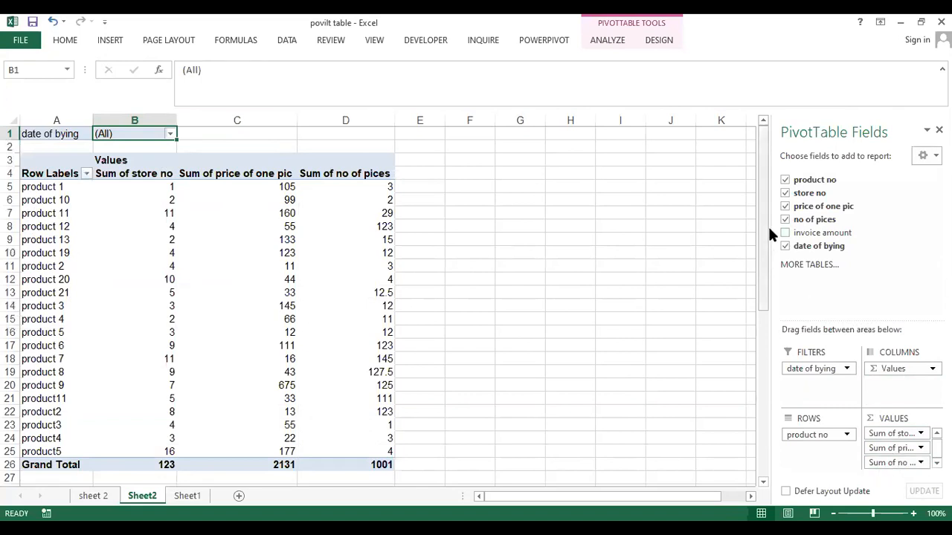
pyautogui.moveTo(800, 235); pyautogui.dragTo(914, 424)
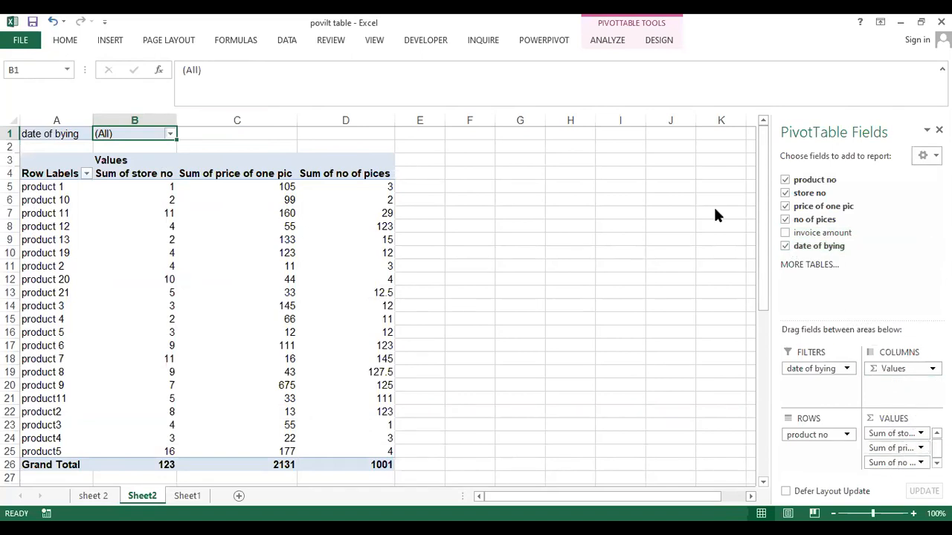
# Move the date of bying field from the filters to the columns and remove it from the PivotTable
pyautogui.moveTo(809, 251); pyautogui.dragTo(903, 386)
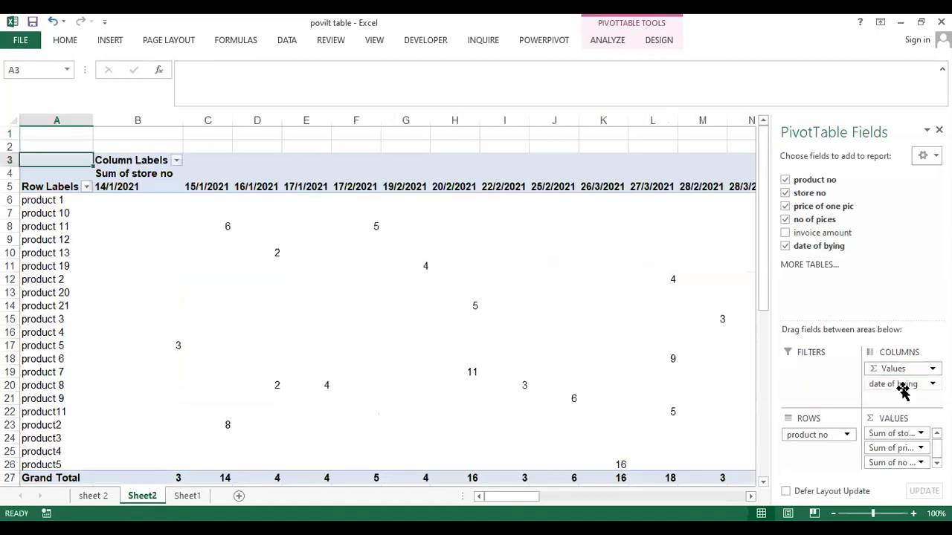
pyautogui.click(896, 383)
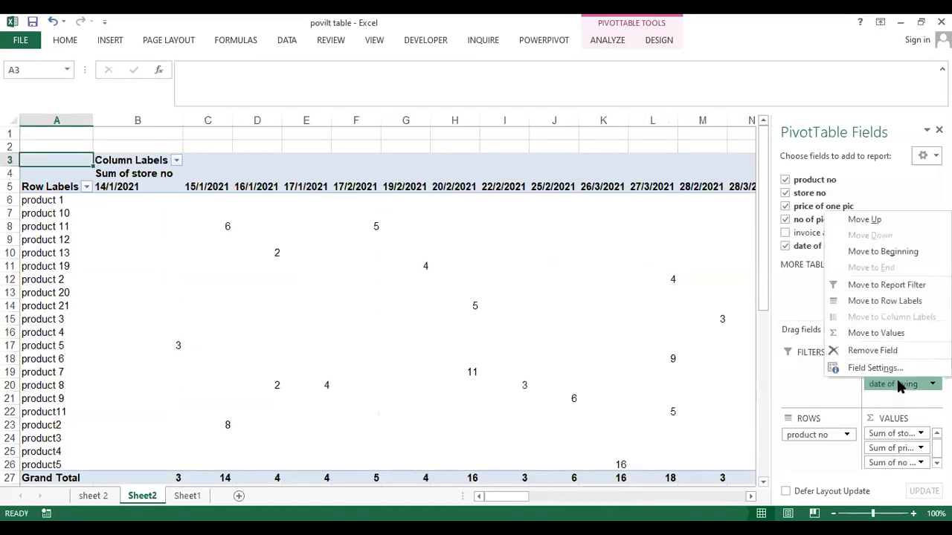
pyautogui.click(855, 355)
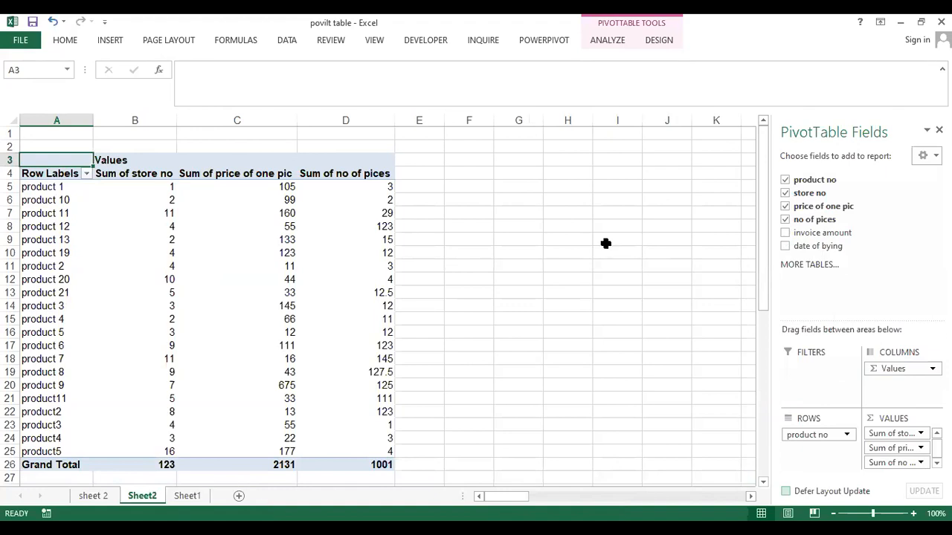
pyautogui.click(221, 266)
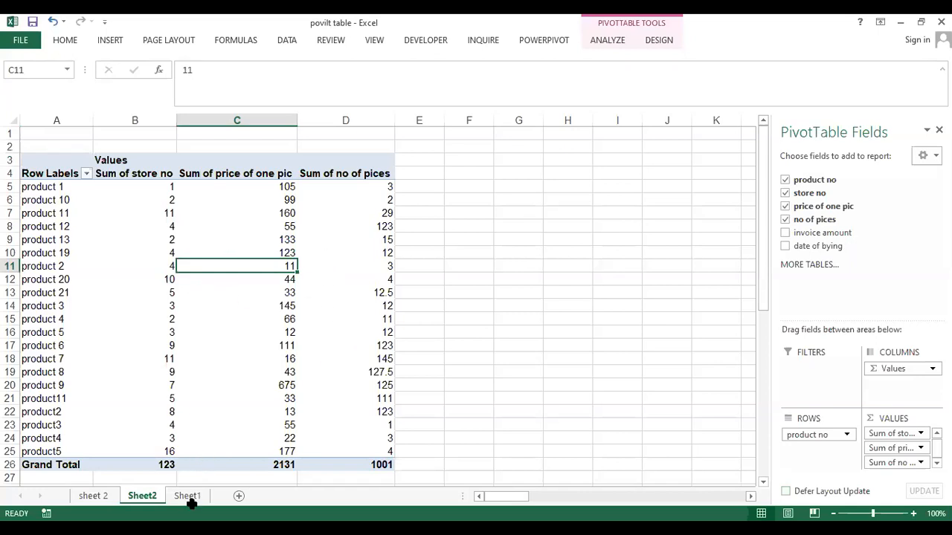
pyautogui.hotkey('ctrl', '1')
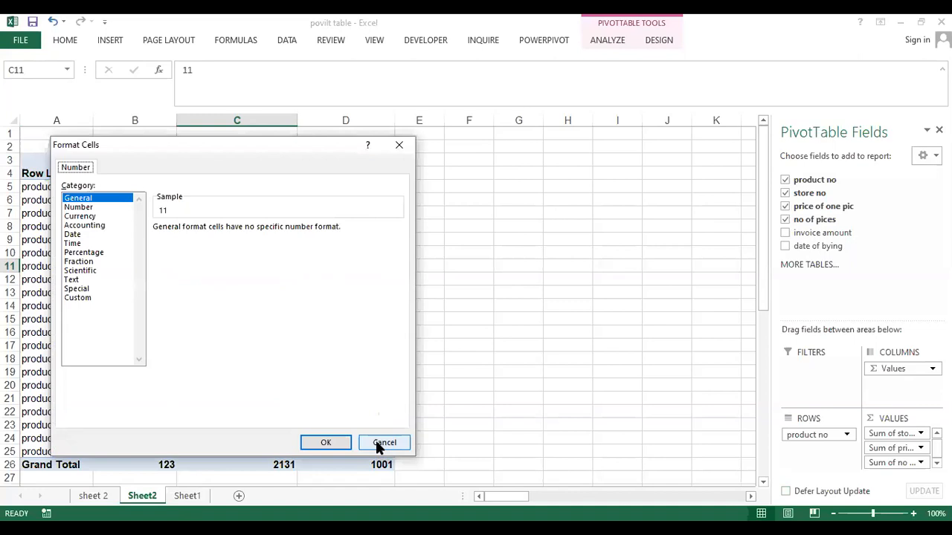
pyautogui.click(380, 443)
# Enable the classic PivotTable layout in the PivotTable's display options
pyautogui.click(223, 294)
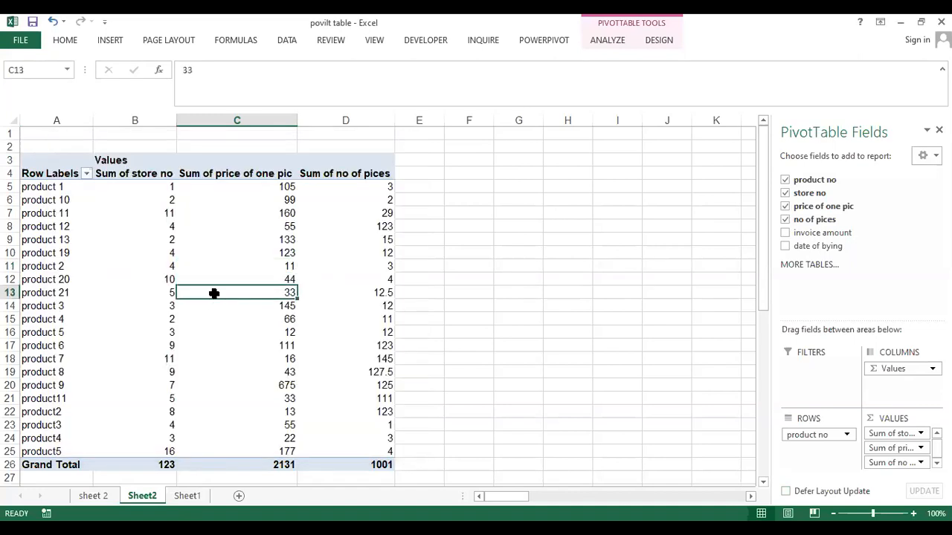
pyautogui.rightClick(214, 293)
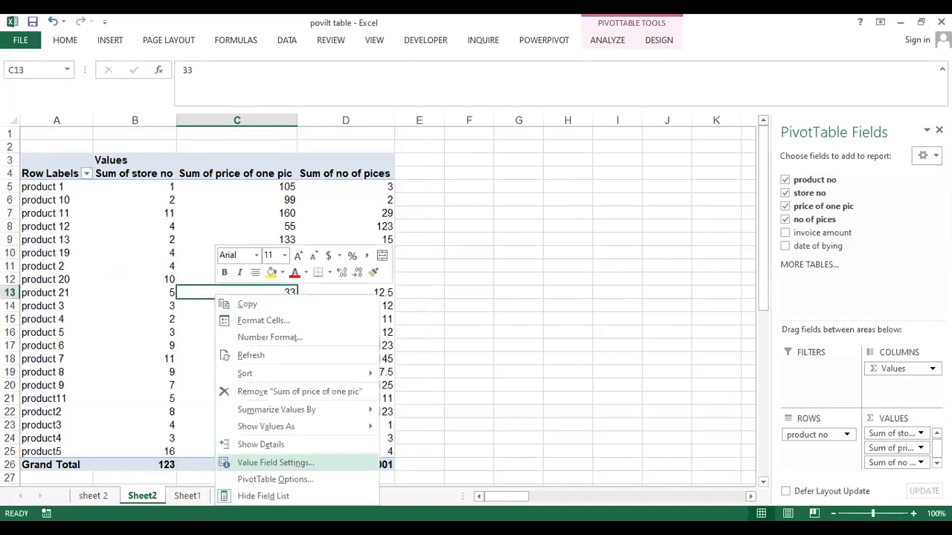
pyautogui.click(303, 477)
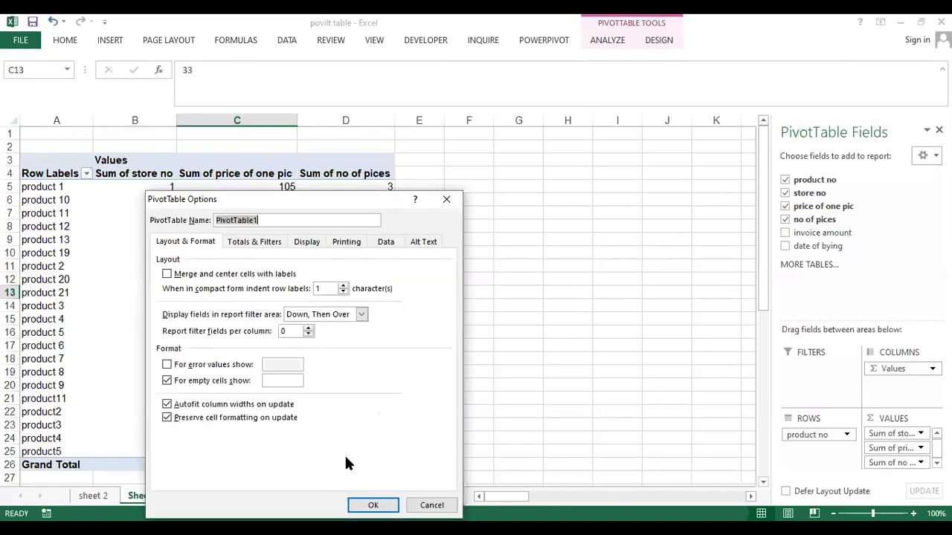
pyautogui.click(312, 242)
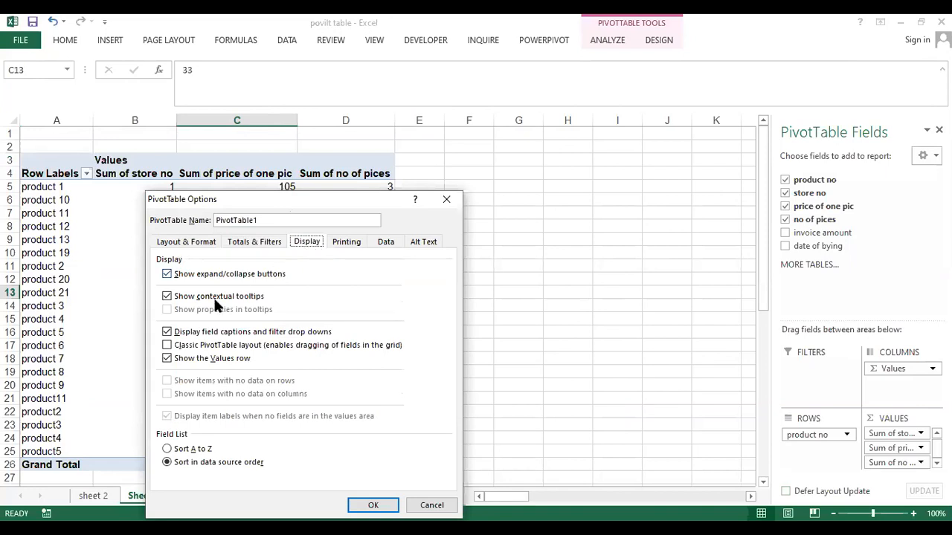
pyautogui.click(167, 345)
pyautogui.click(362, 506)
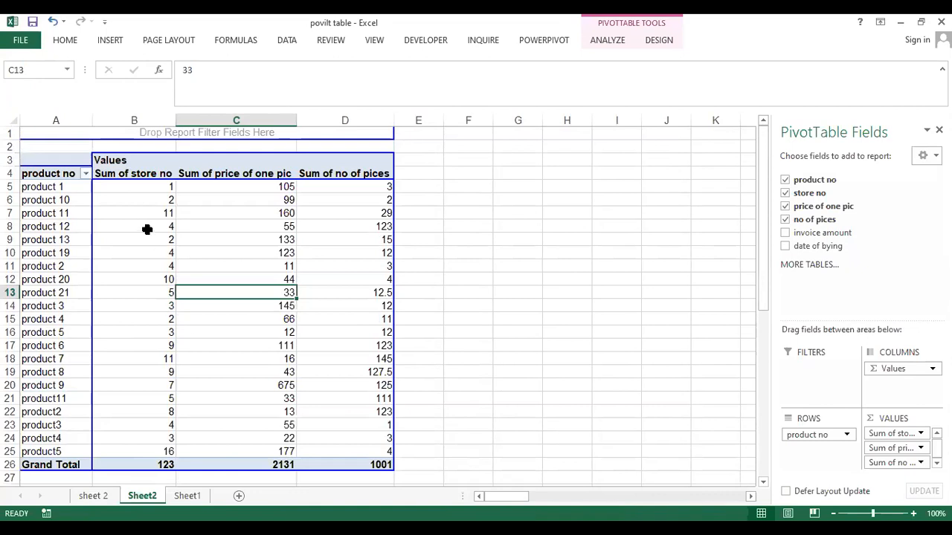
# Turn off the classic PivotTable layout in the PivotTable's display options
pyautogui.rightClick(234, 267)
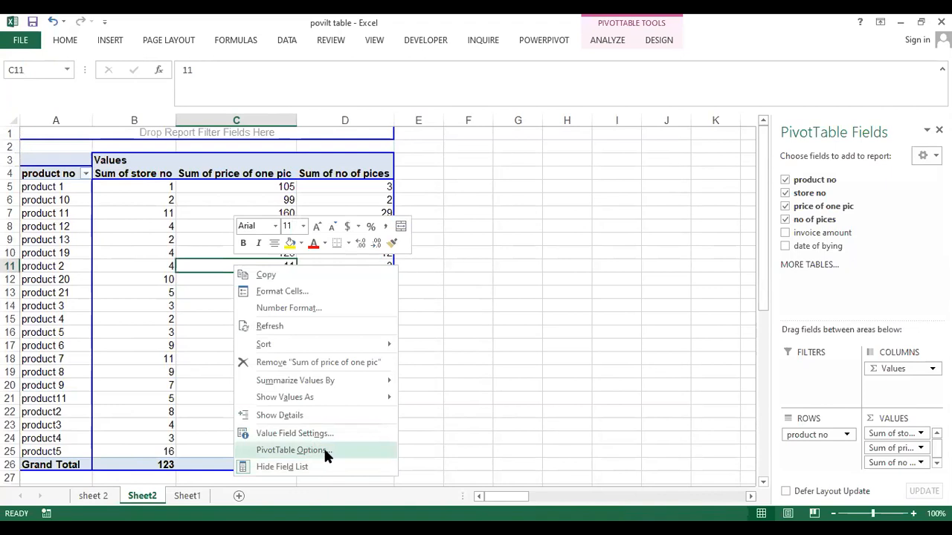
pyautogui.press('Return')
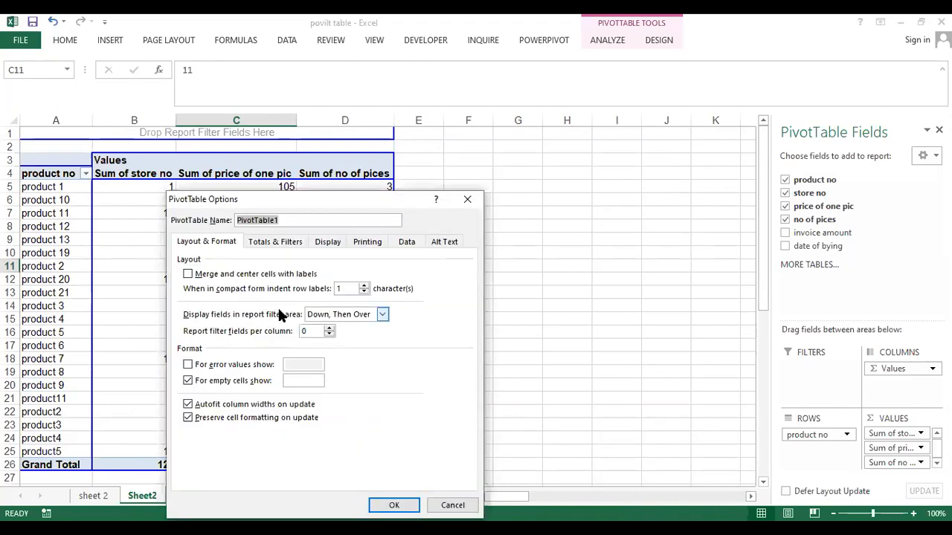
pyautogui.click(327, 242)
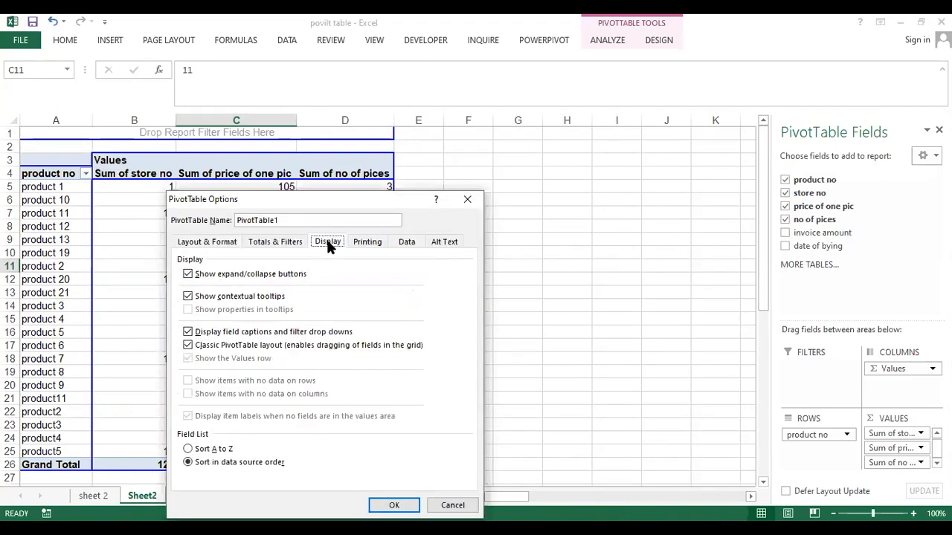
pyautogui.click(189, 345)
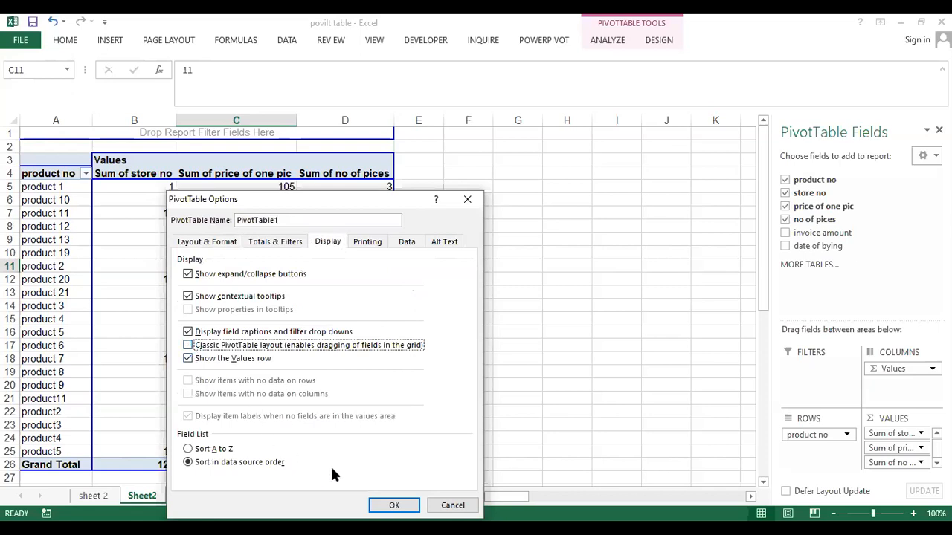
pyautogui.click(393, 505)
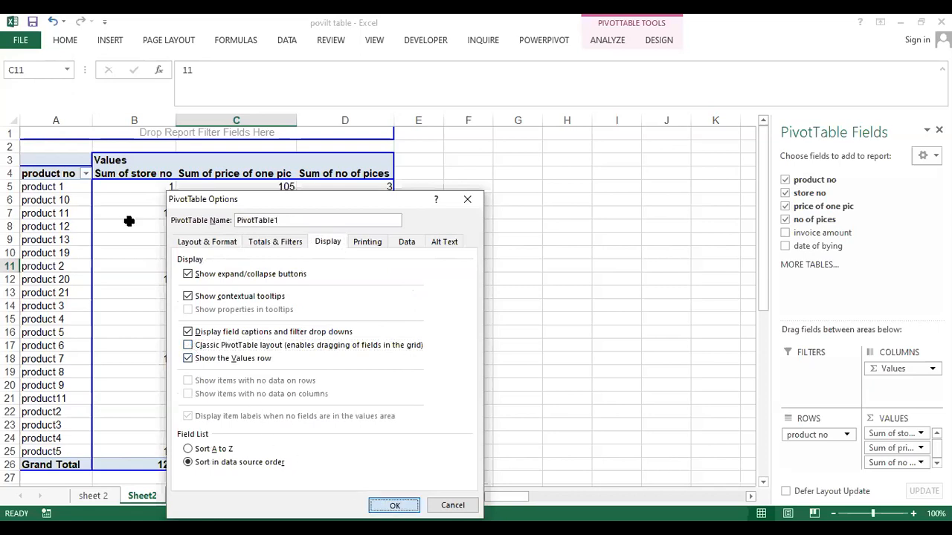
# Change the summary calculation of the store no value field to Max
pyautogui.click(111, 174)
pyautogui.rightClick(117, 180)
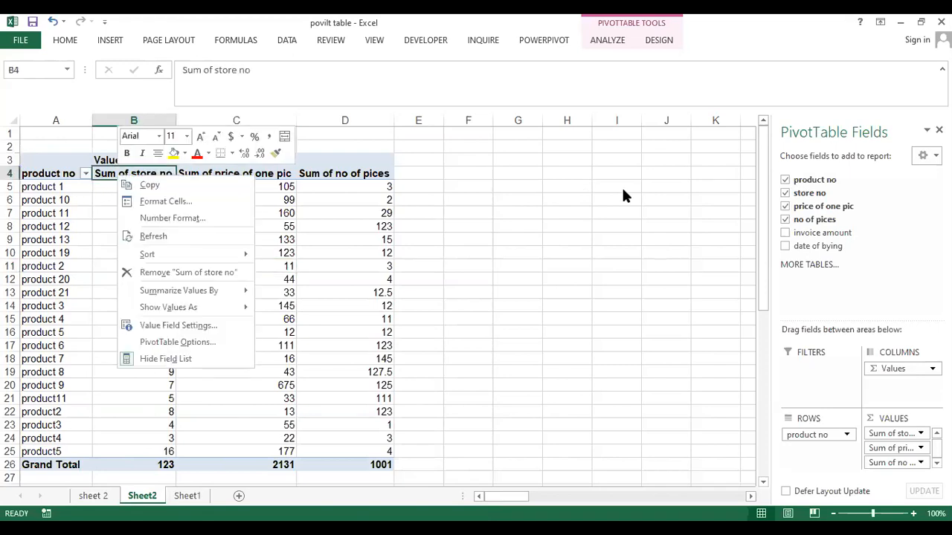
pyautogui.doubleClick(143, 180)
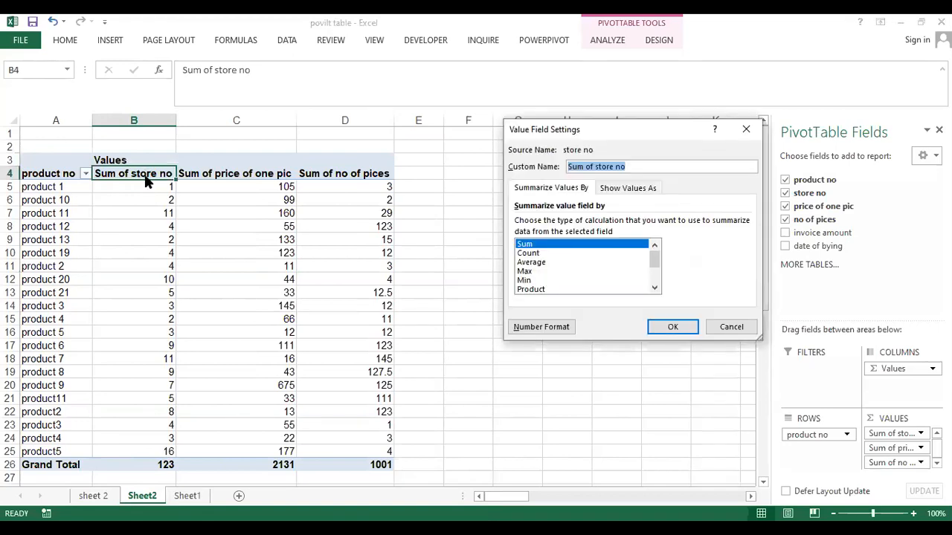
pyautogui.click(525, 272)
pyautogui.press('Return')
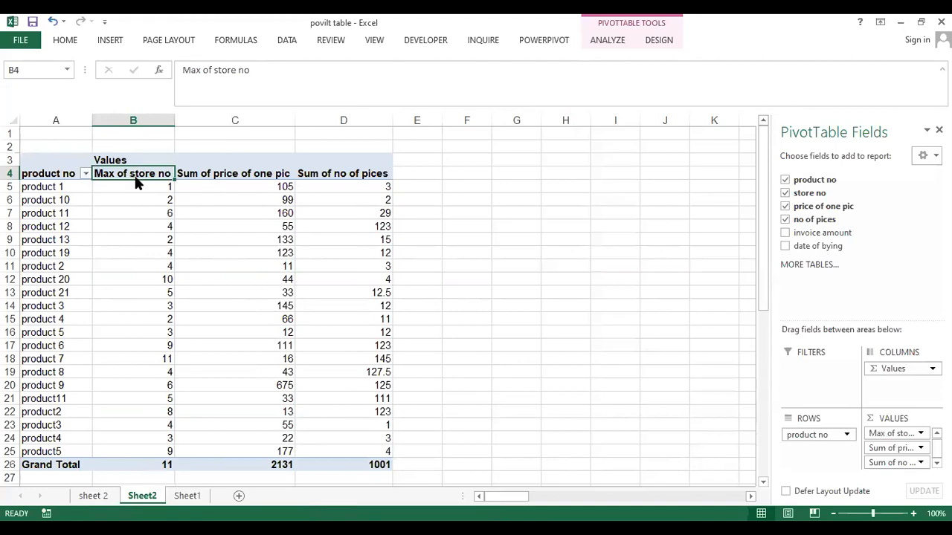
# Change the summary calculation of the store no value field to Min, followed by Count
pyautogui.doubleClick(135, 177)
pyautogui.click(527, 280)
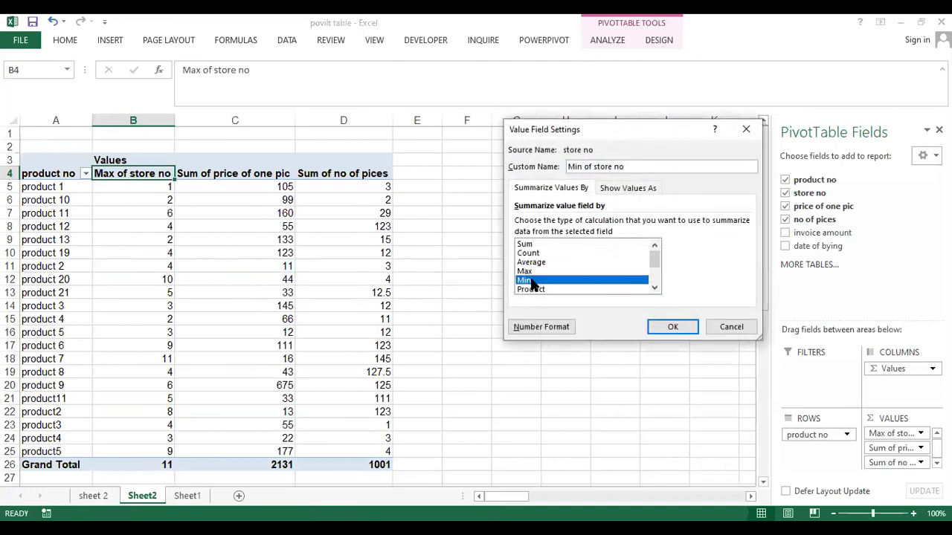
pyautogui.press('Return')
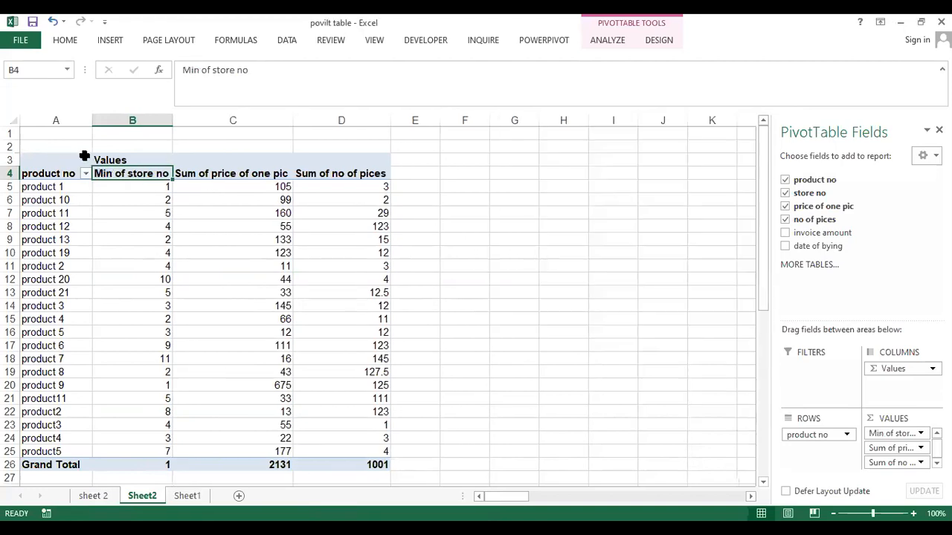
pyautogui.doubleClick(134, 178)
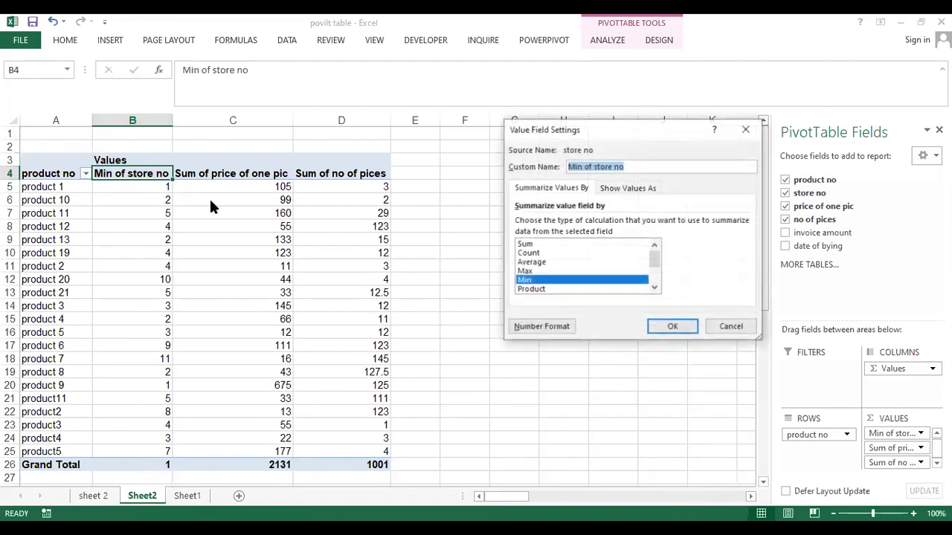
pyautogui.click(529, 253)
pyautogui.press('Return')
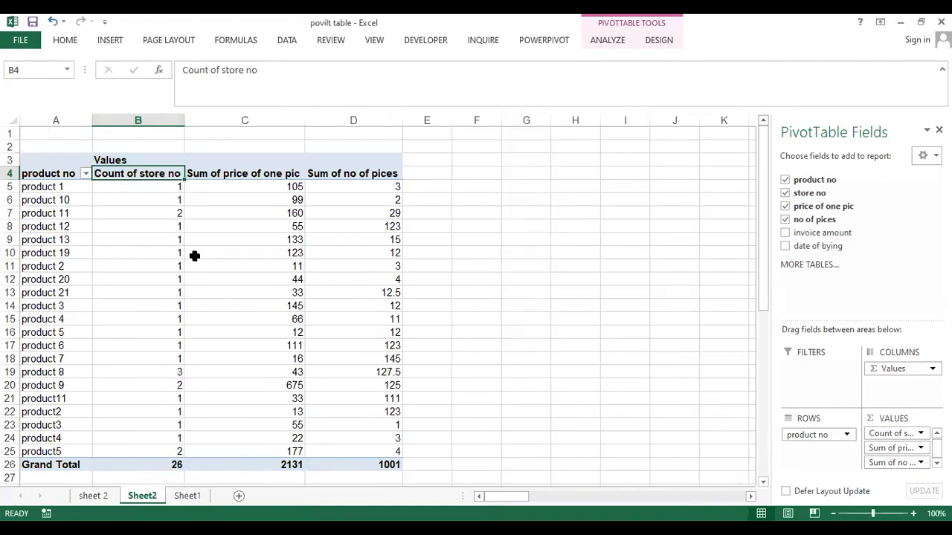
# Set the summary calculation of the store no value field to Sum
pyautogui.doubleClick(117, 177)
pyautogui.click(525, 245)
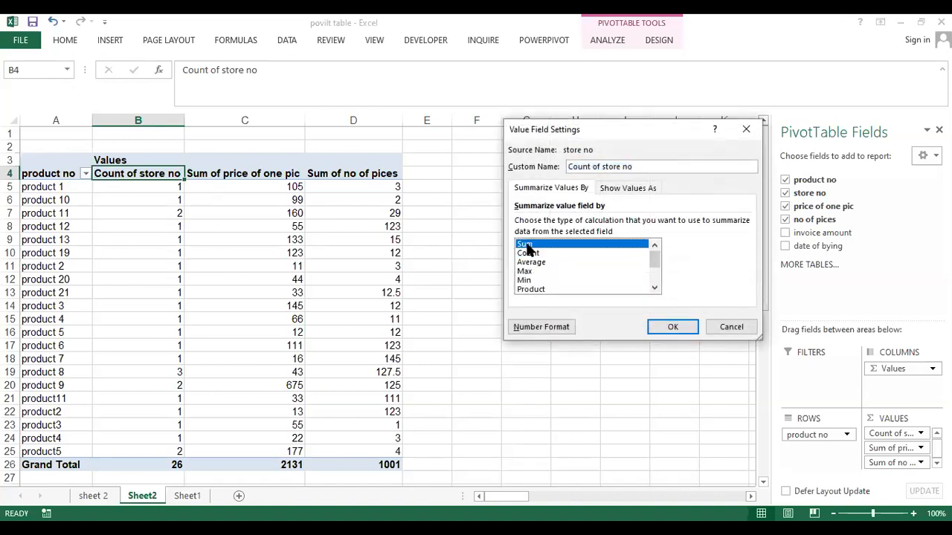
pyautogui.doubleClick(528, 245)
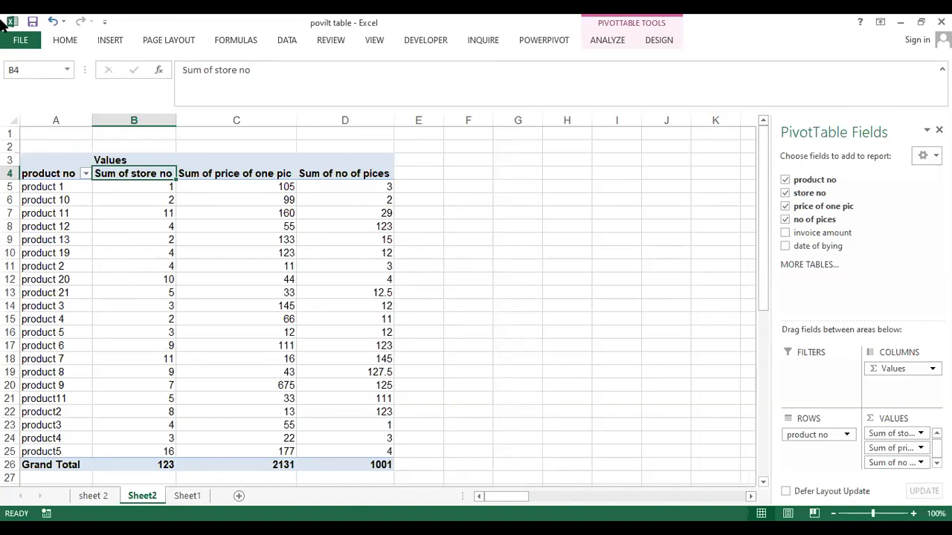
# Open the print settings of the PivotTable sheet and set the page to landscape orientation
pyautogui.click(20, 42)
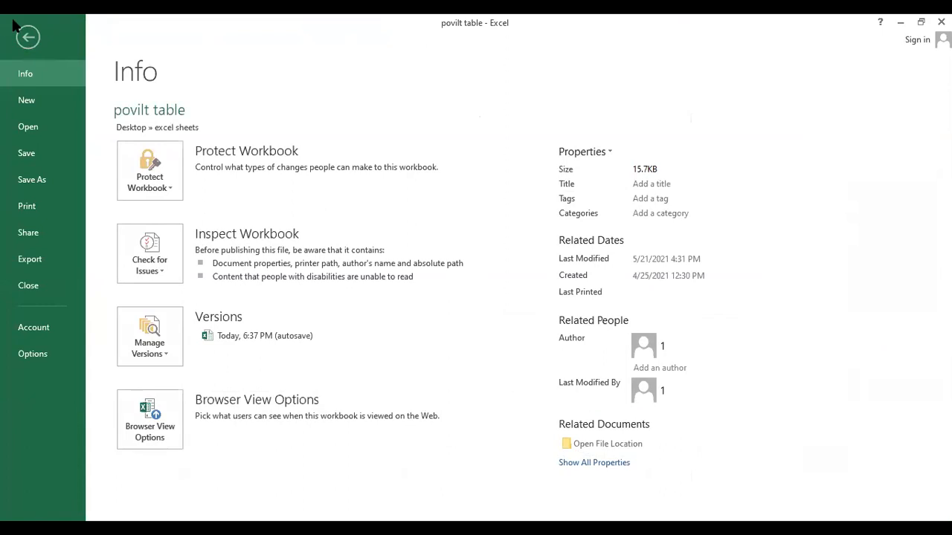
pyautogui.click(21, 222)
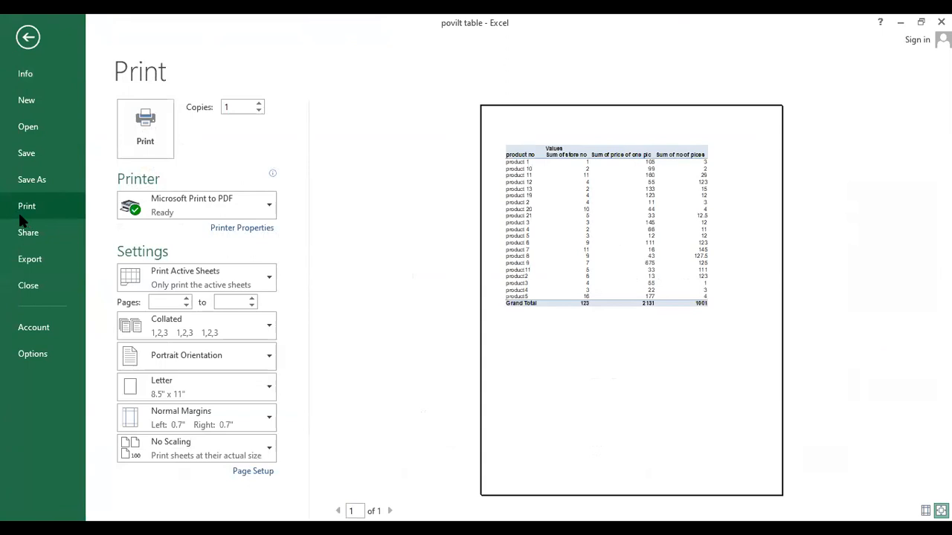
pyautogui.click(178, 362)
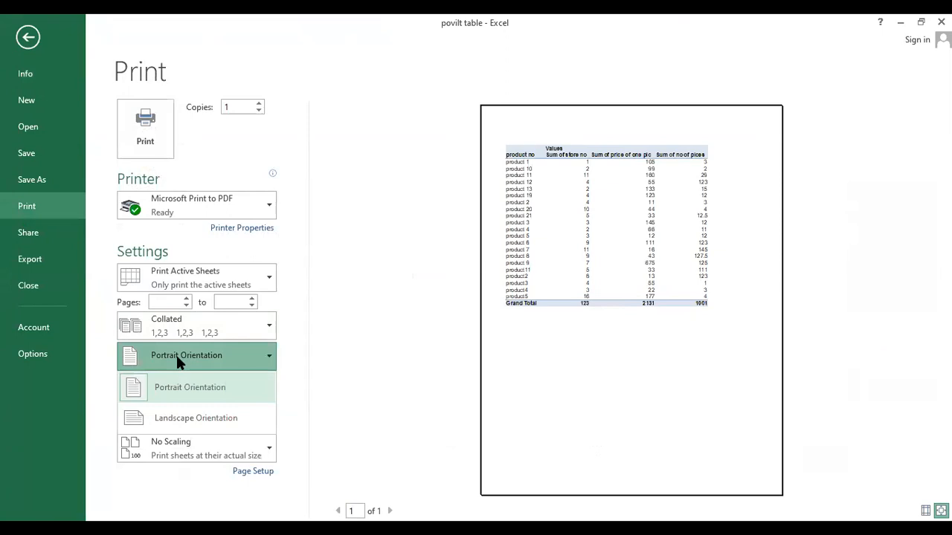
pyautogui.click(200, 418)
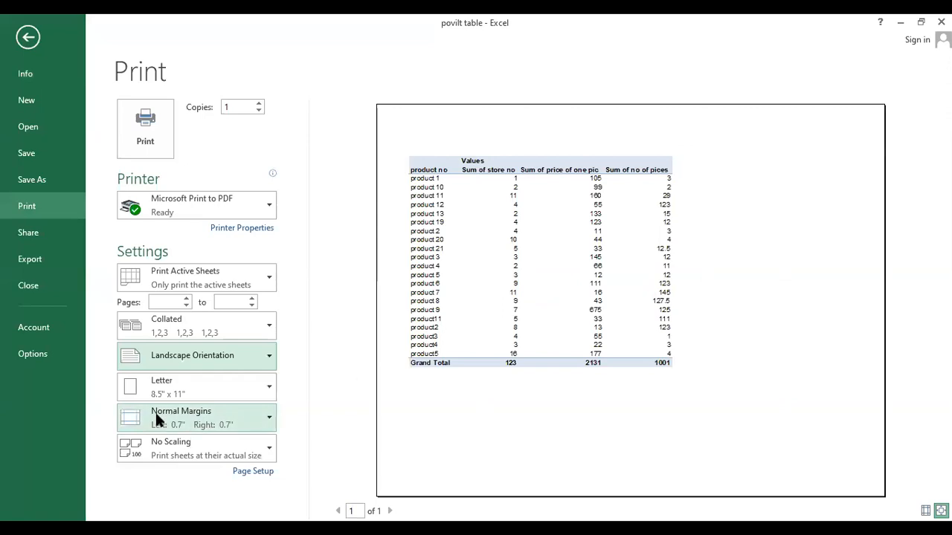
# Try the A3 and A5 paper sizes for the PivotTable printout
pyautogui.click(165, 388)
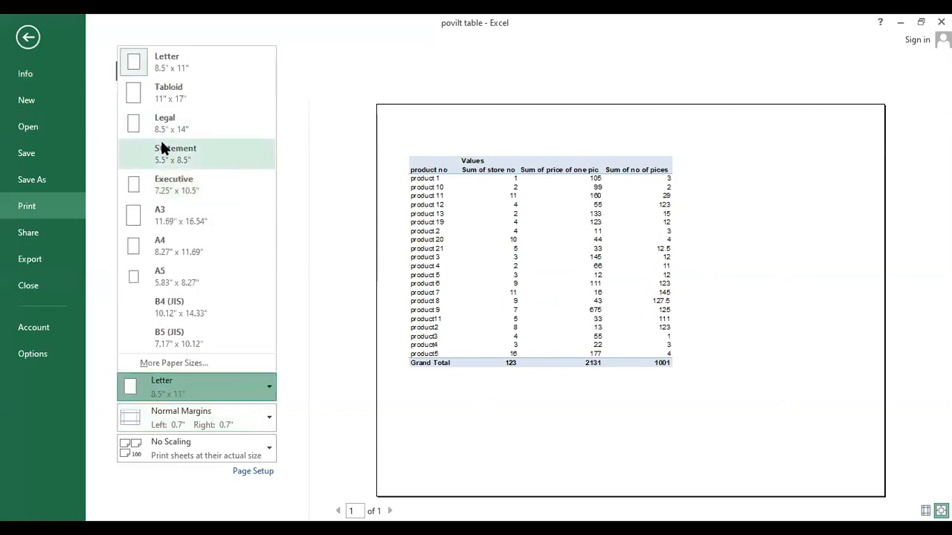
pyautogui.click(174, 217)
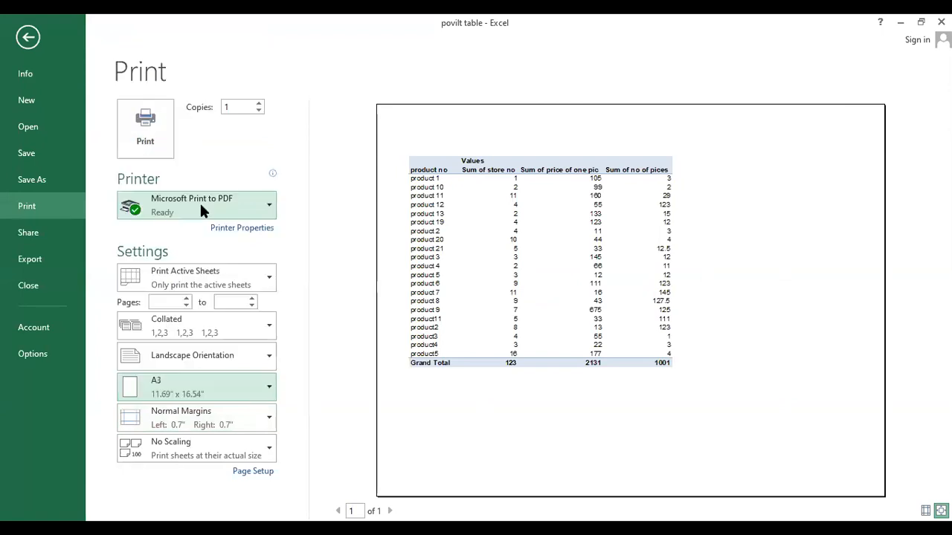
pyautogui.click(215, 399)
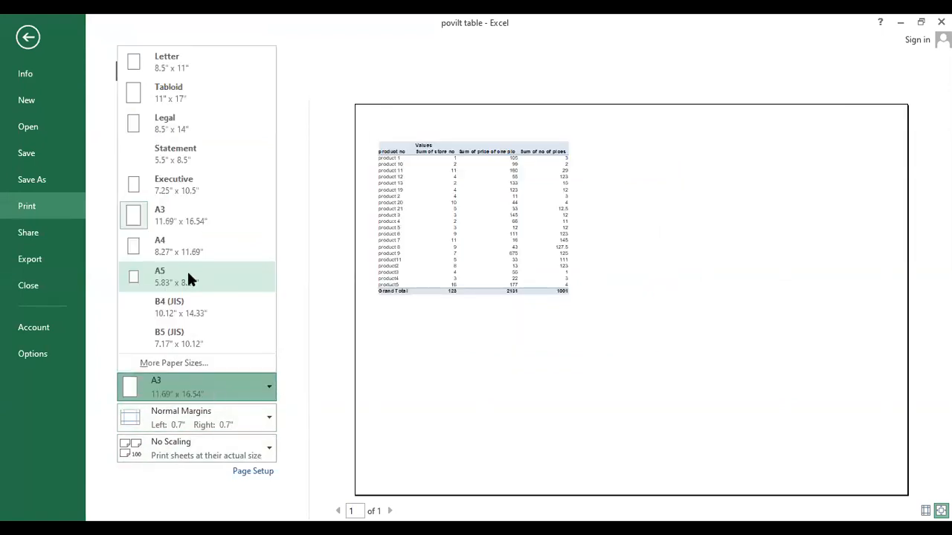
pyautogui.click(187, 269)
# Set the paper size of the PivotTable printout to A4
pyautogui.click(207, 388)
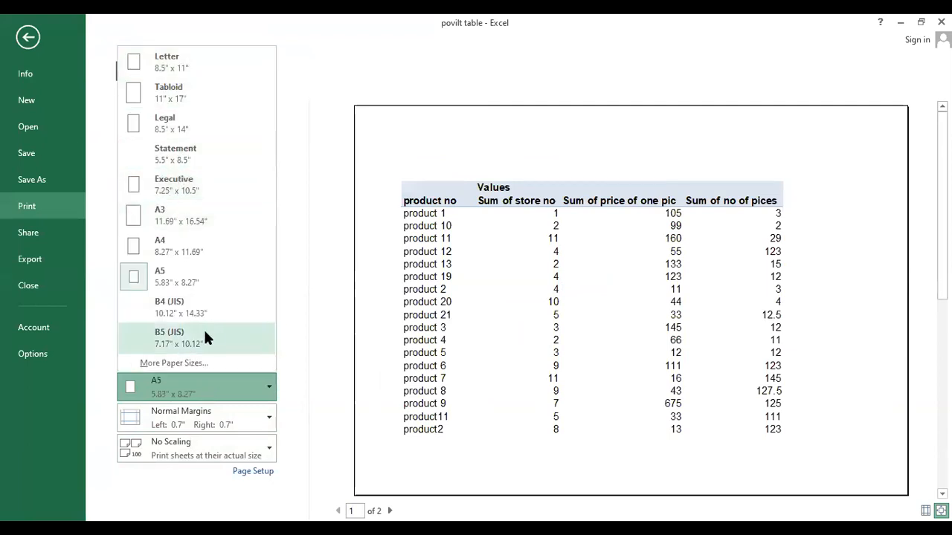
pyautogui.click(154, 255)
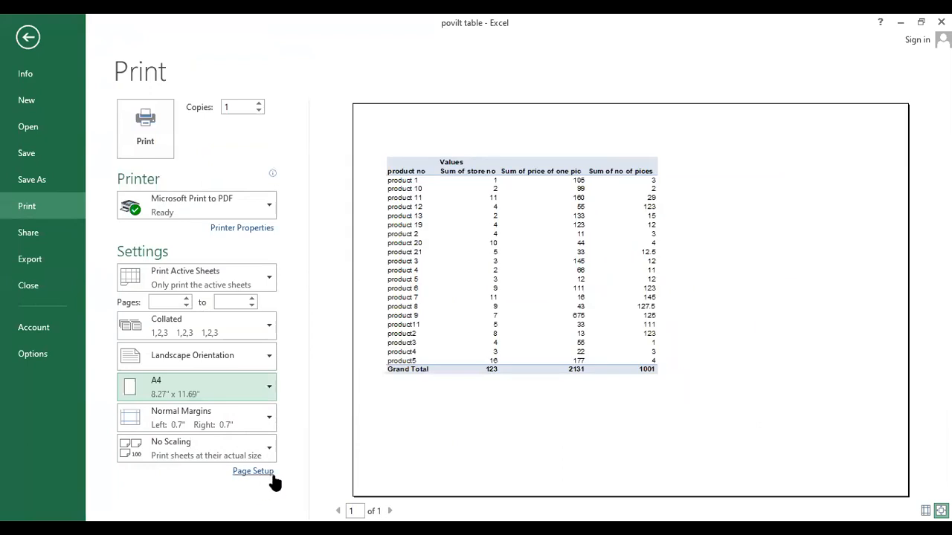
# Set the left page margin to 0.95 in the page setup of the PivotTable sheet
pyautogui.click(252, 471)
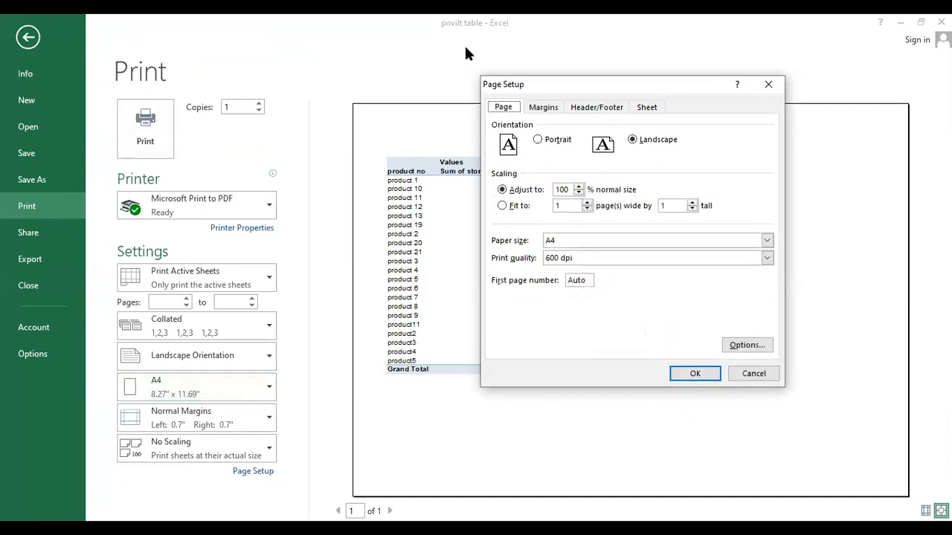
pyautogui.click(653, 107)
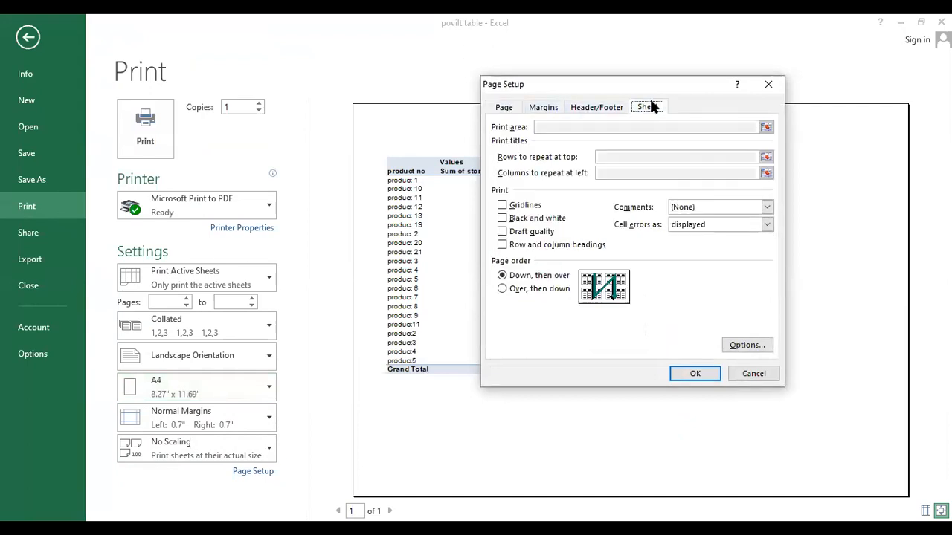
pyautogui.click(503, 109)
pyautogui.click(542, 109)
pyautogui.click(572, 201)
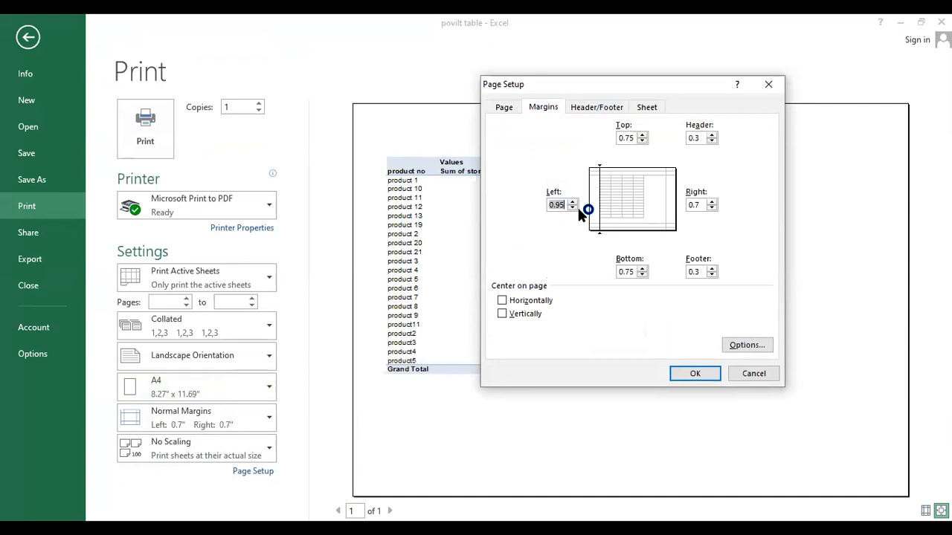
# Try centring the printout horizontally and vertically on the page, and turn both options off again
pyautogui.click(503, 300)
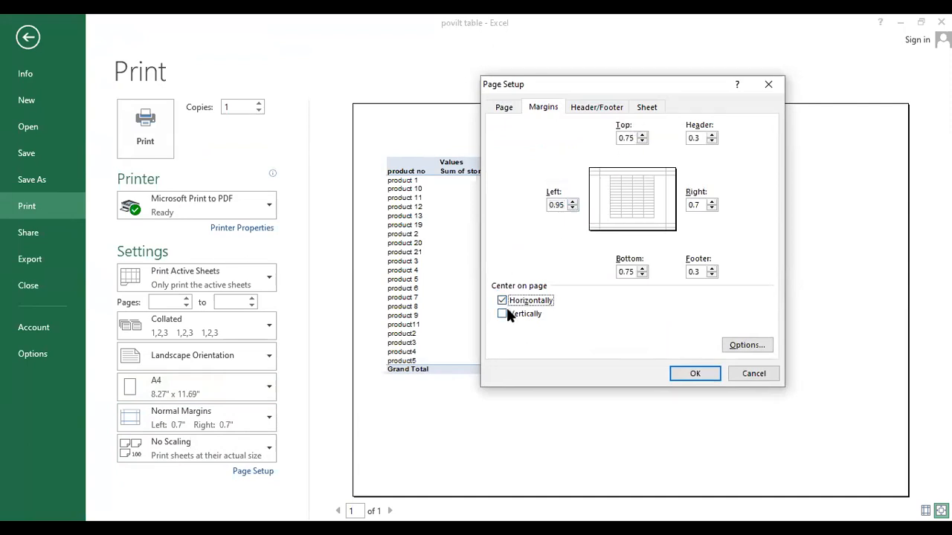
pyautogui.click(502, 314)
pyautogui.click(502, 313)
pyautogui.click(502, 301)
# Insert the file name in the left section of a custom page header, apply the page setup and return to the worksheet
pyautogui.click(489, 107)
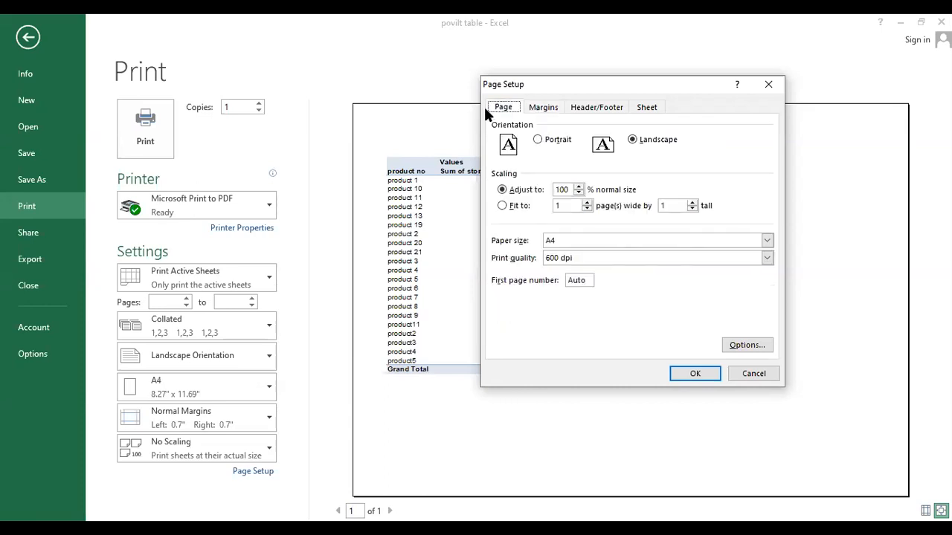
pyautogui.click(587, 108)
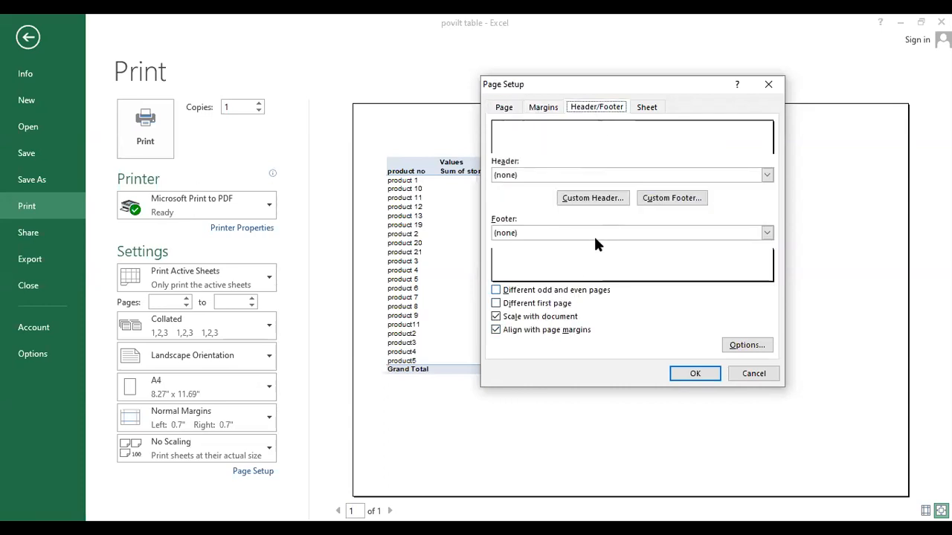
pyautogui.click(607, 196)
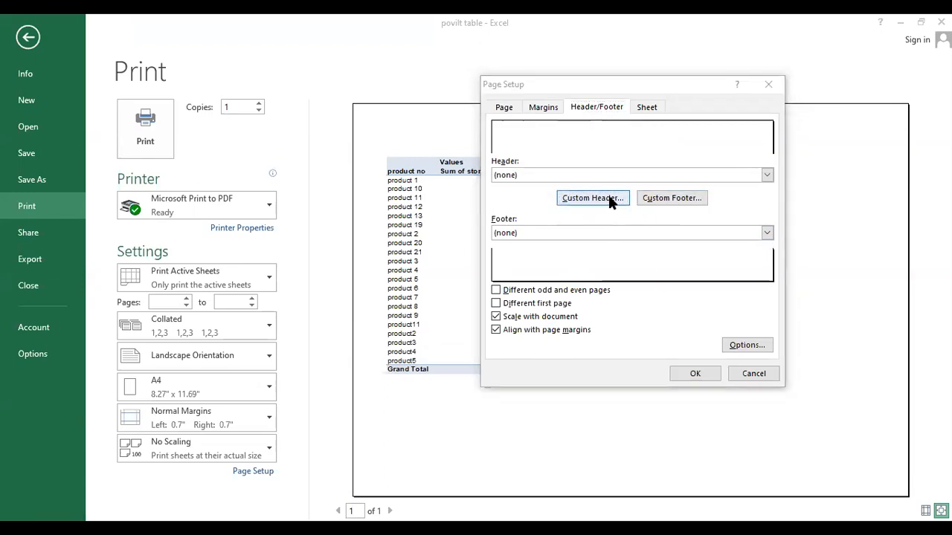
pyautogui.click(669, 232)
pyautogui.click(780, 339)
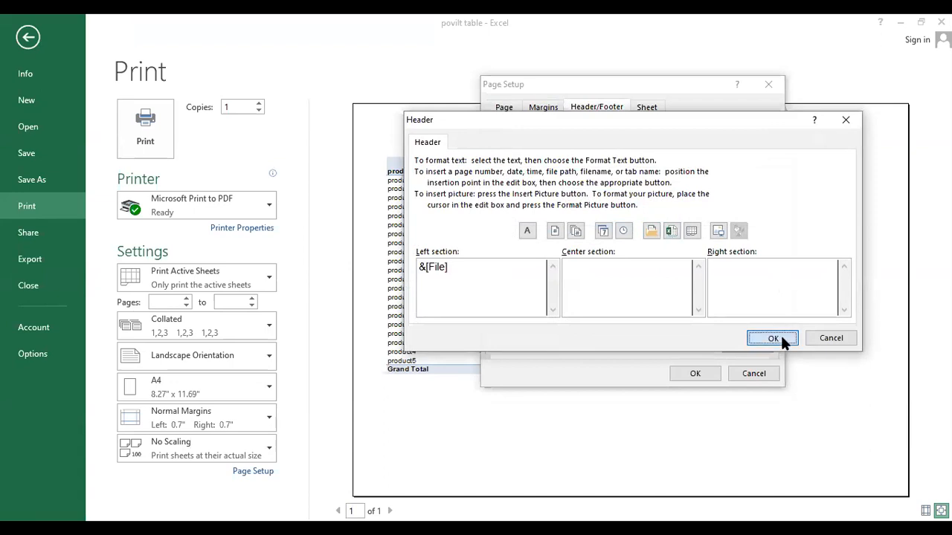
pyautogui.click(695, 374)
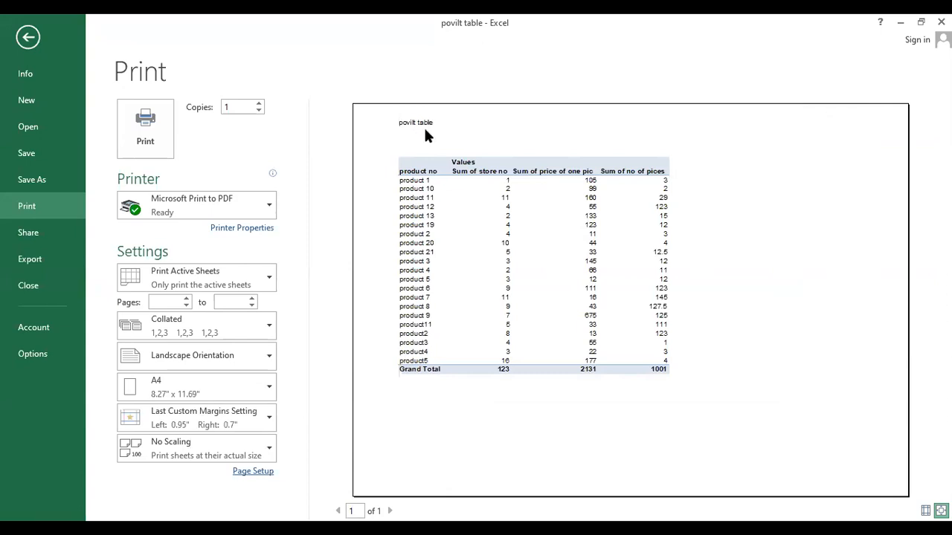
pyautogui.click(30, 40)
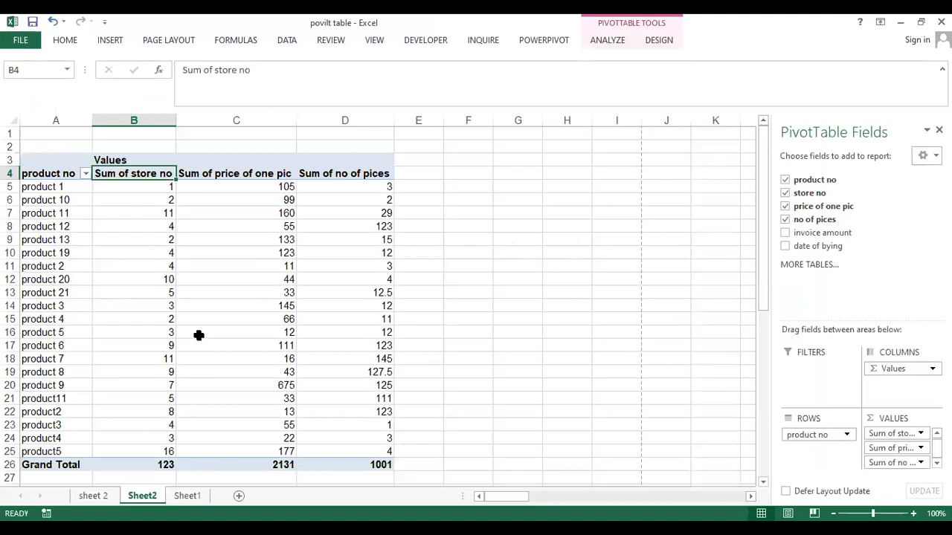
# Rename the Sheet1 worksheet with the source sales records as data
pyautogui.click(106, 496)
pyautogui.click(142, 496)
pyautogui.click(187, 496)
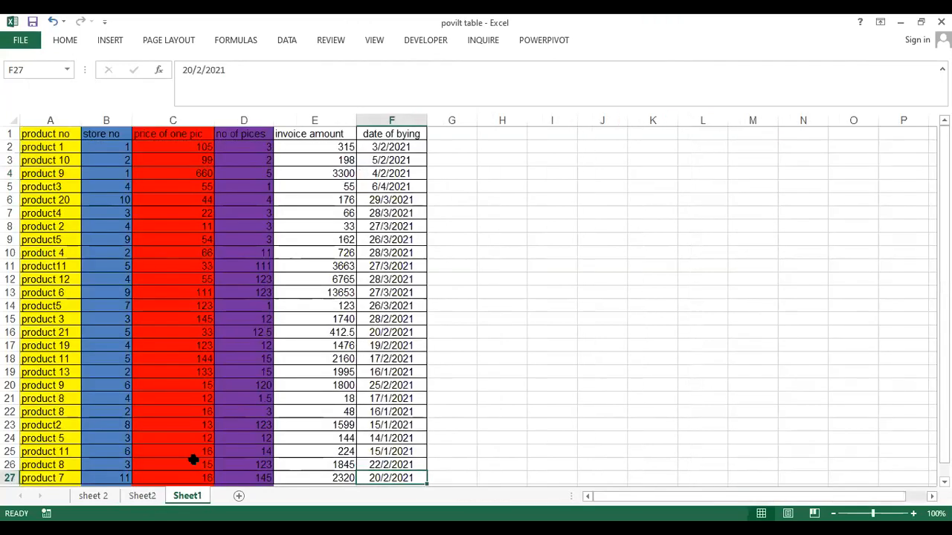
pyautogui.rightClick(179, 499)
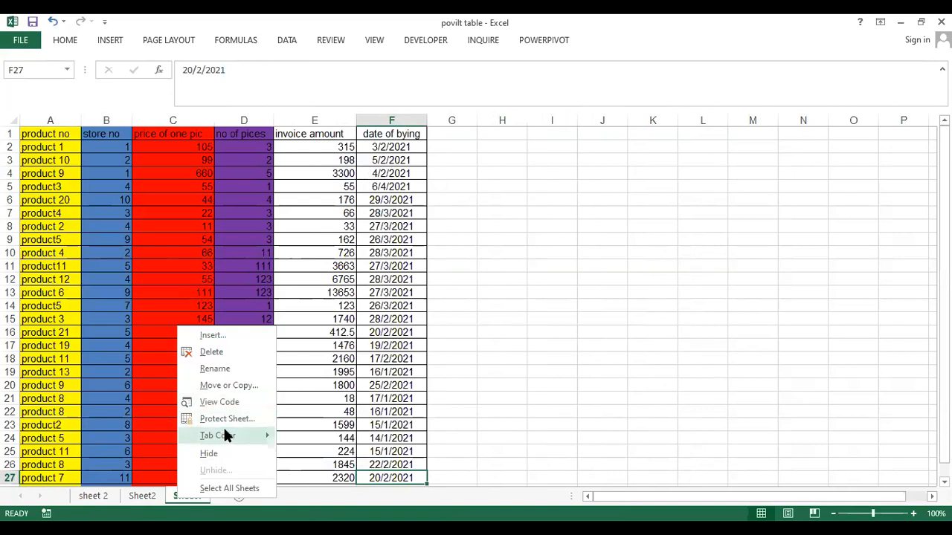
pyautogui.click(214, 369)
pyautogui.write('data')
pyautogui.press('Return')
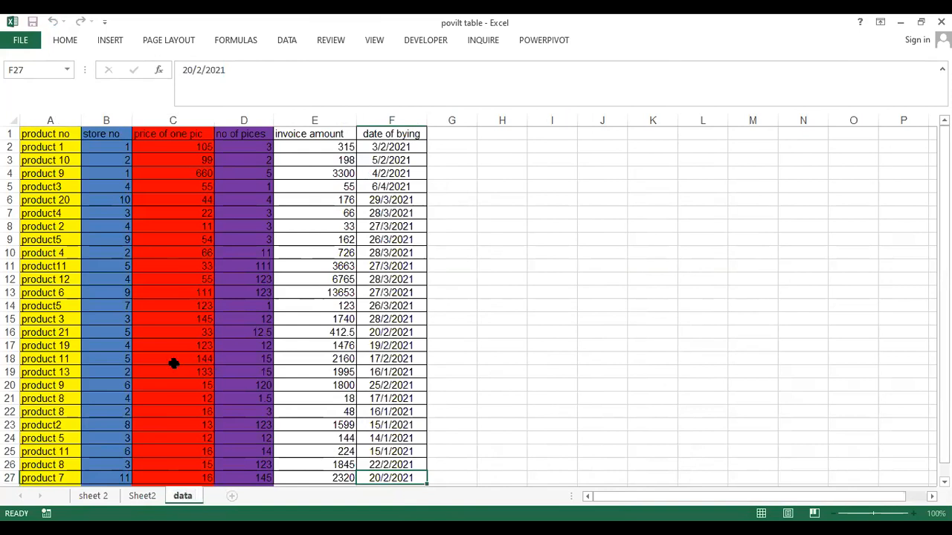
# Rename the Sheet2 worksheet containing the PivotTable as pivoit table
pyautogui.click(132, 496)
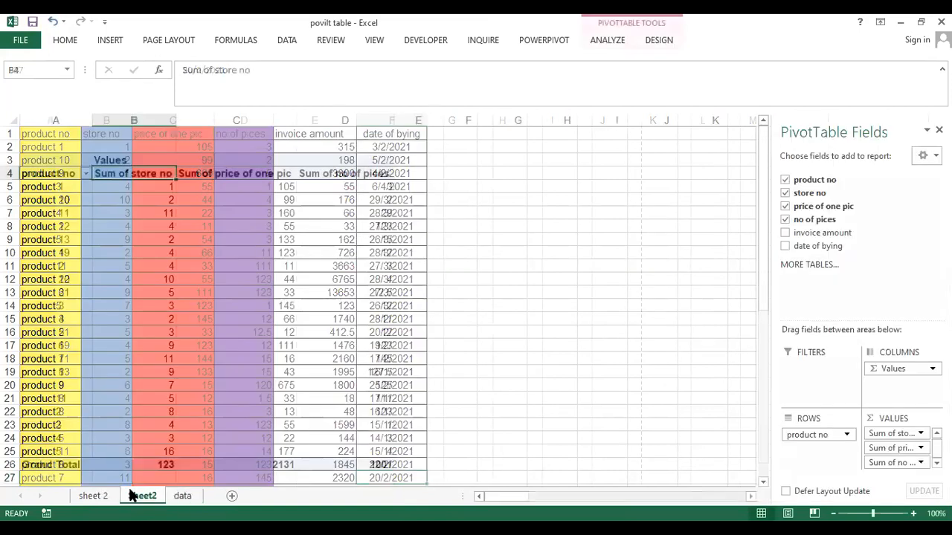
pyautogui.rightClick(132, 496)
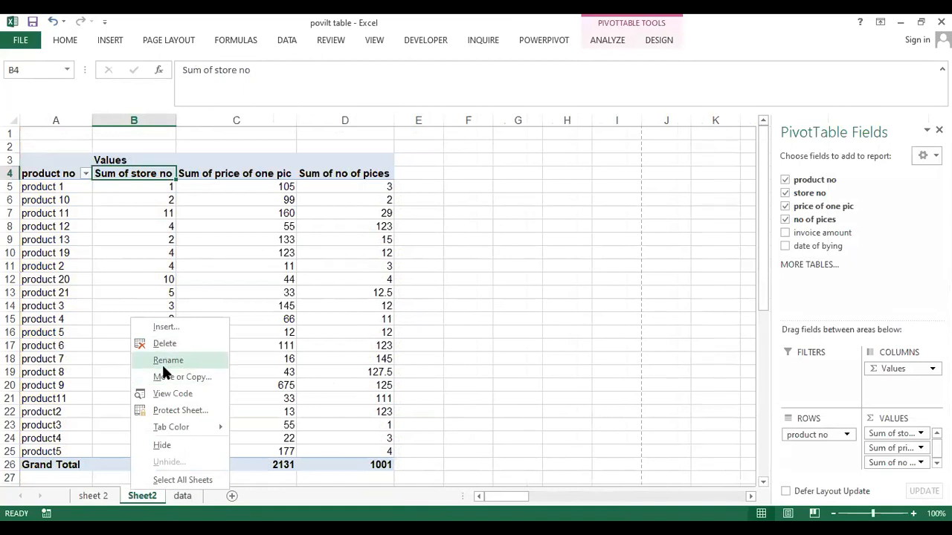
pyautogui.click(162, 361)
pyautogui.write('pivo')
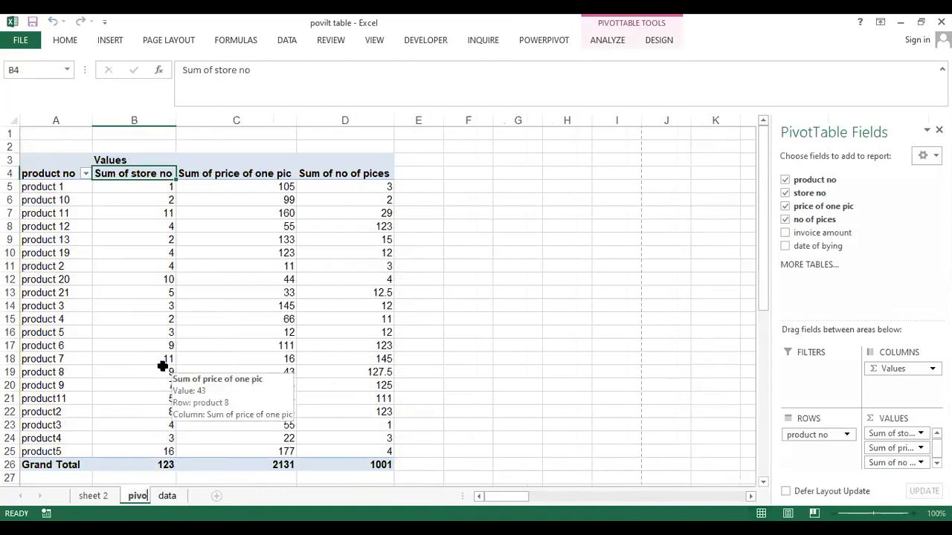
pyautogui.write('it table')
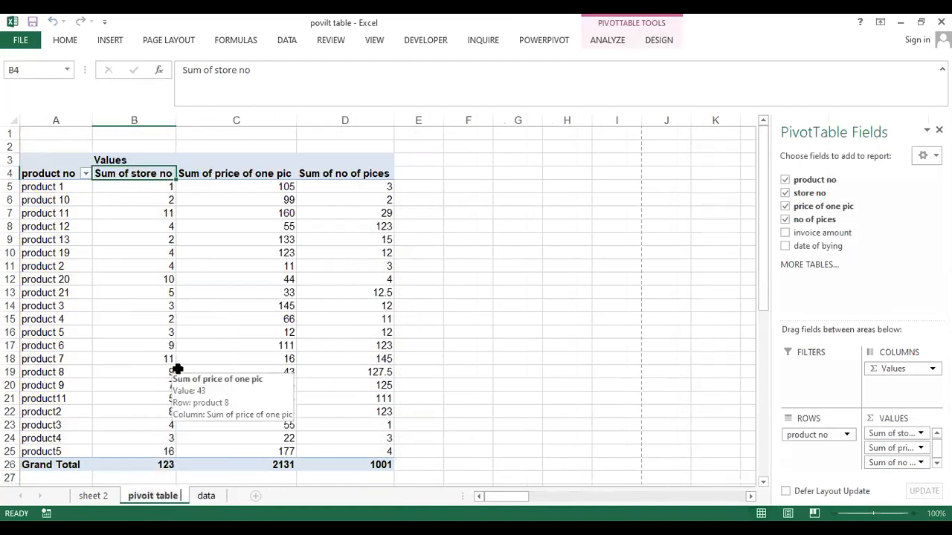
pyautogui.press('Return')
pyautogui.click(632, 215)
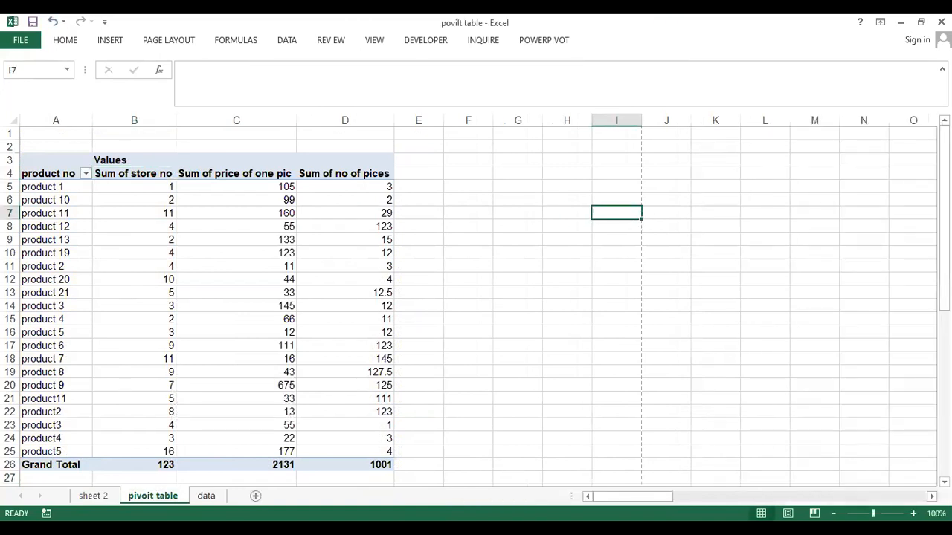
pyautogui.click(206, 496)
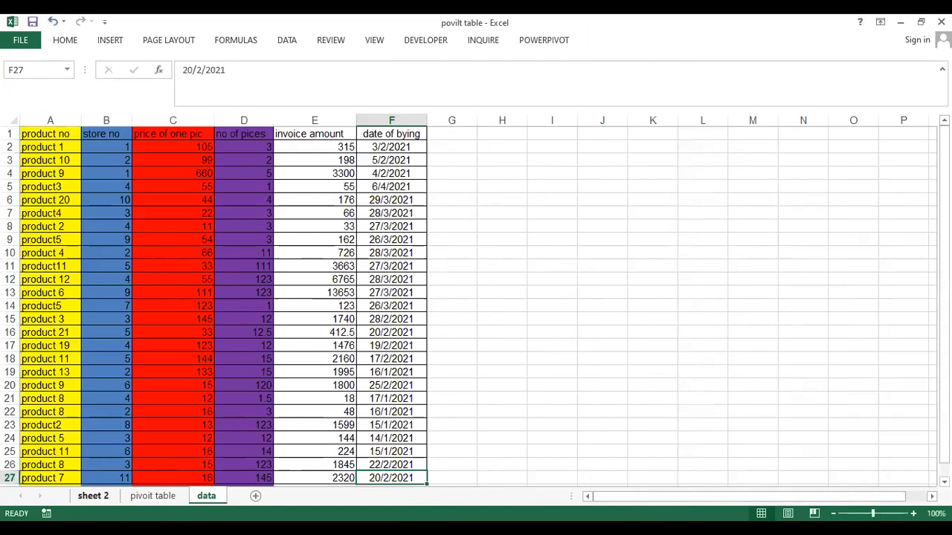
pyautogui.click(131, 496)
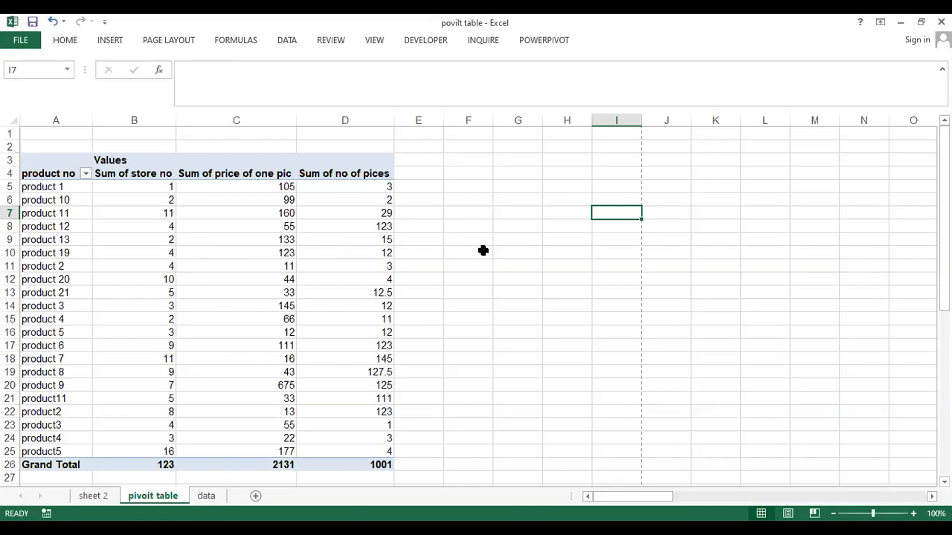
# View the PivotTable on the sheet 2 worksheet and return to the pivoit table worksheet
pyautogui.click(91, 497)
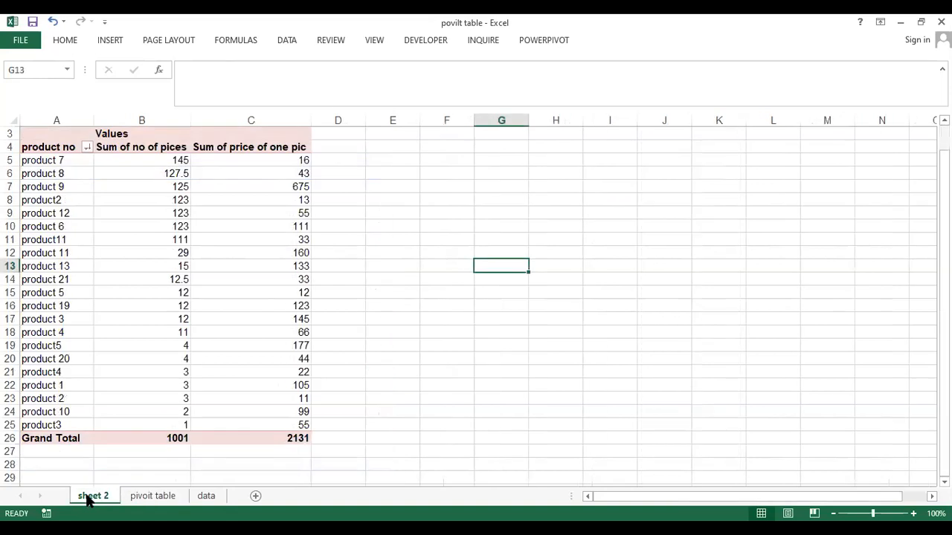
pyautogui.click(147, 499)
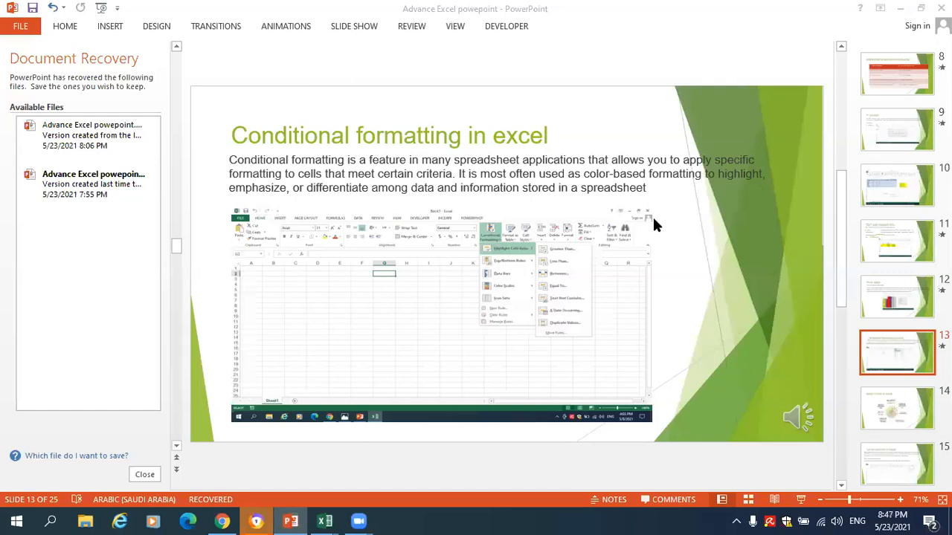
# Switch to PowerPoint and start the slide show from the "Conditional formatting in excel" slide
pyautogui.click(802, 501)
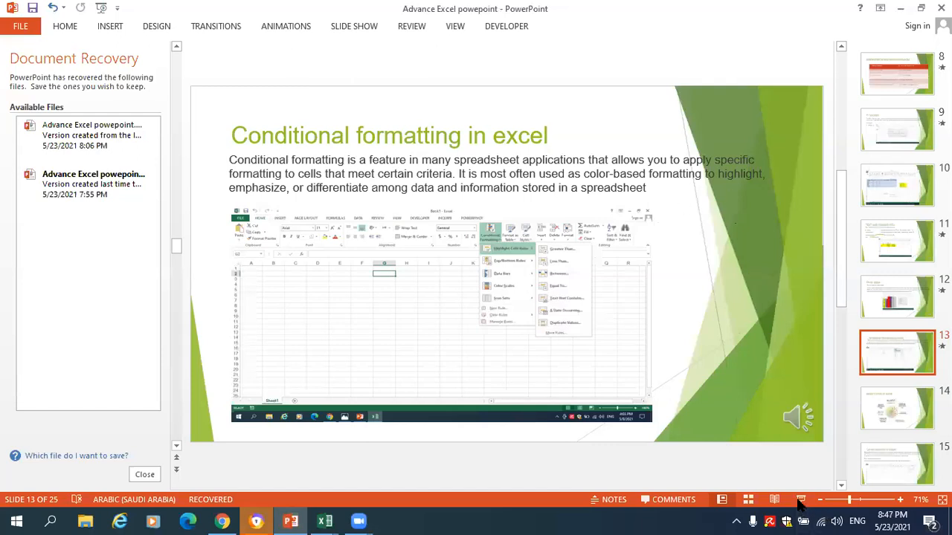
pyautogui.click(801, 500)
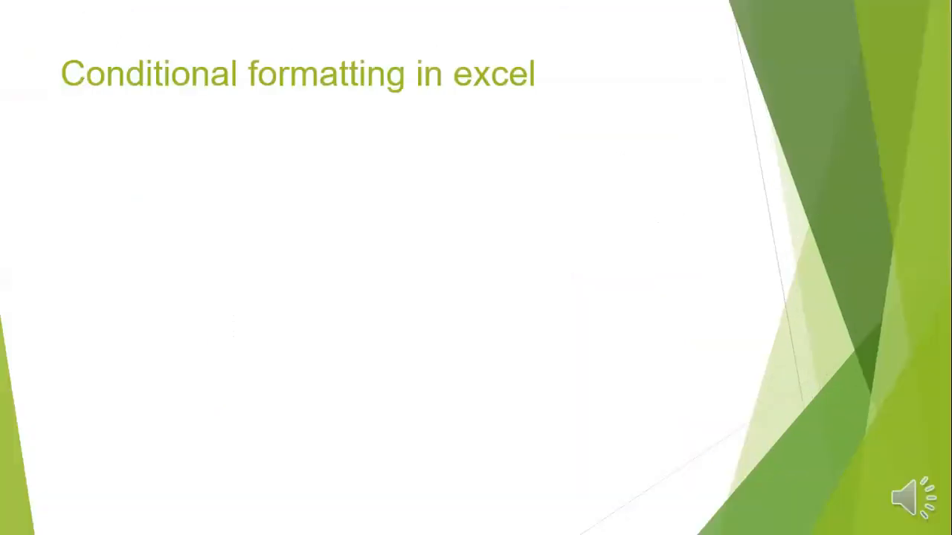
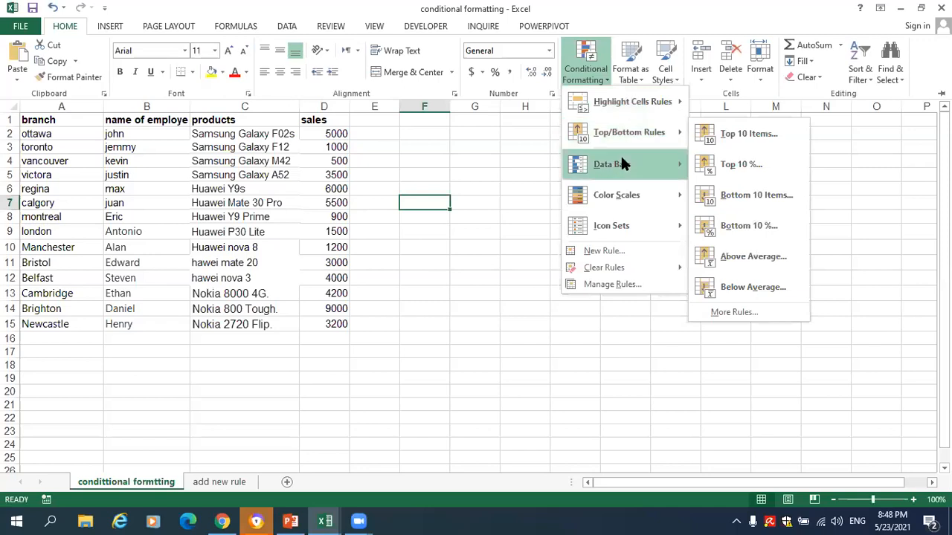
# In the conditional formatting workbook in Excel, examine the available conditional formatting rule categories and the Highlight Cells Rules options
pyautogui.moveTo(624, 159)
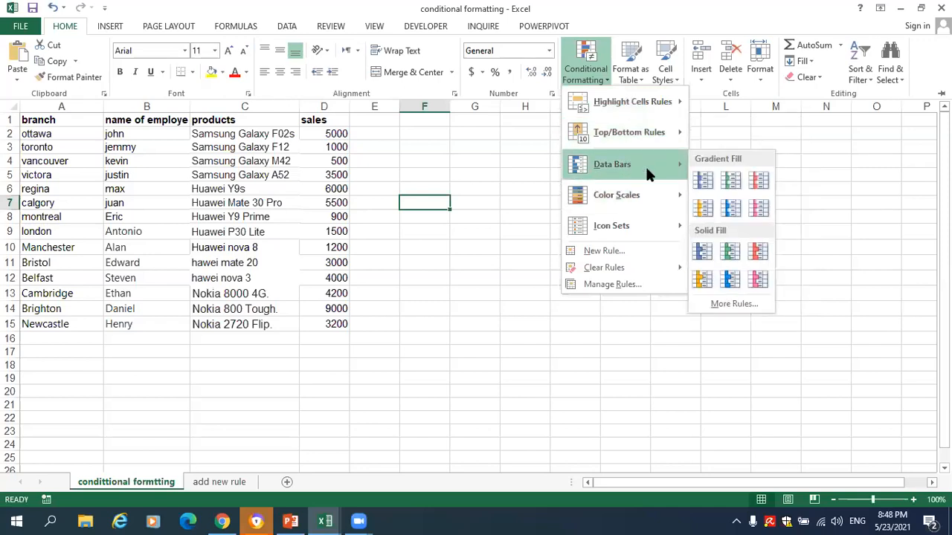
pyautogui.moveTo(647, 195)
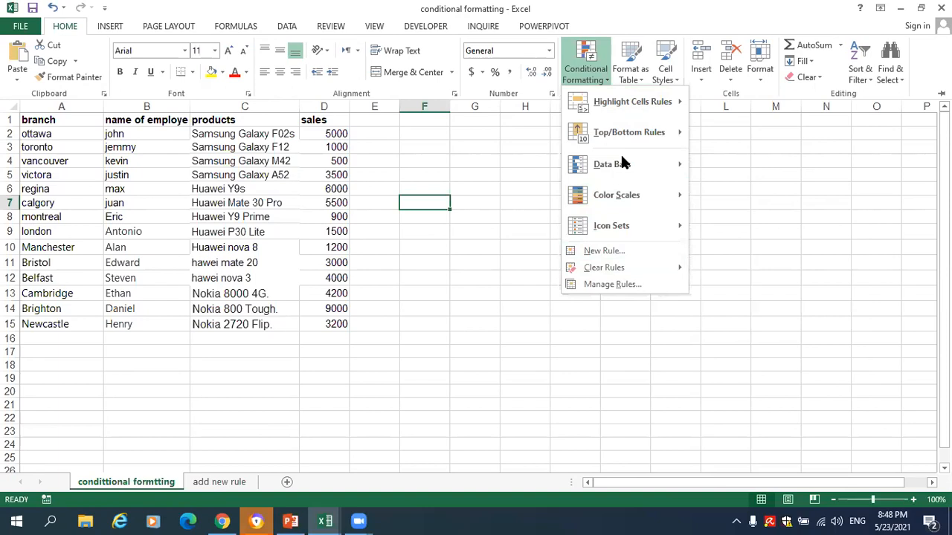
pyautogui.moveTo(631, 108)
pyautogui.click(126, 373)
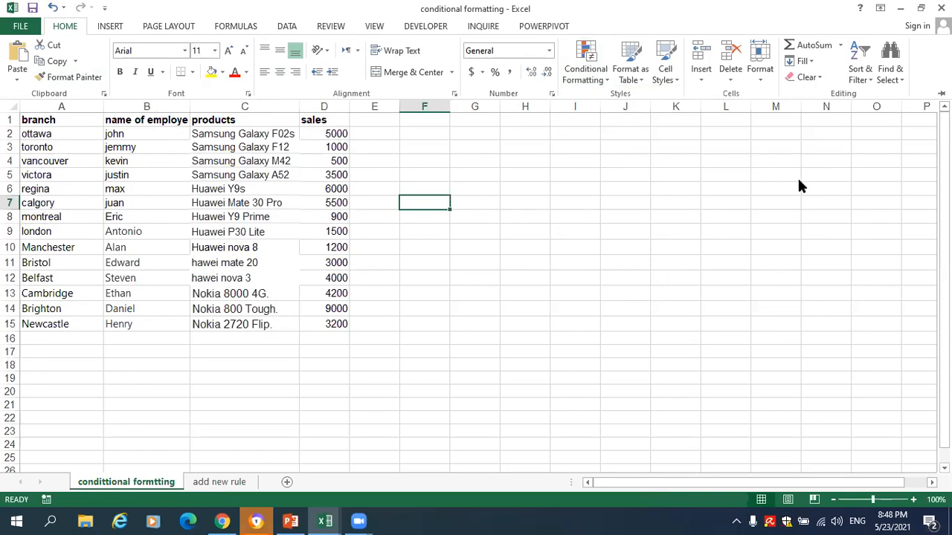
pyautogui.click(599, 70)
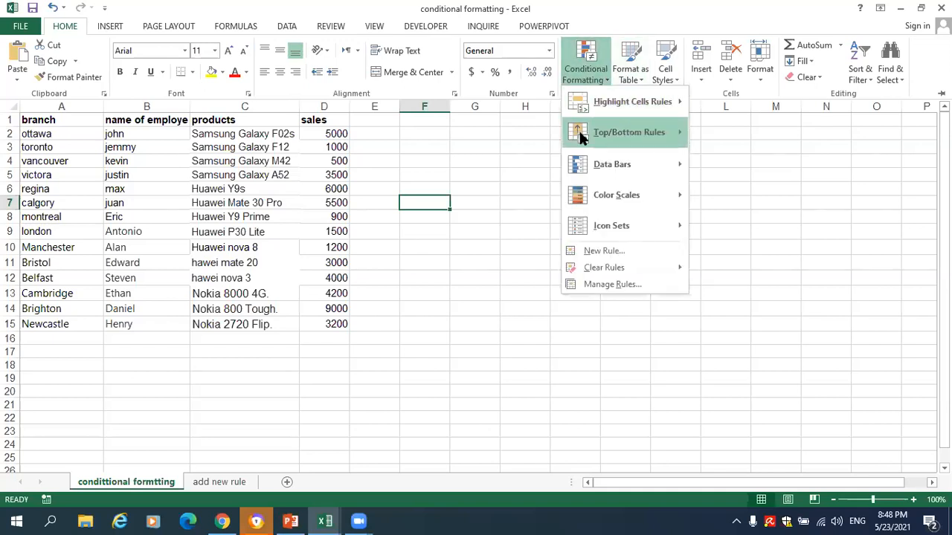
pyautogui.moveTo(588, 101)
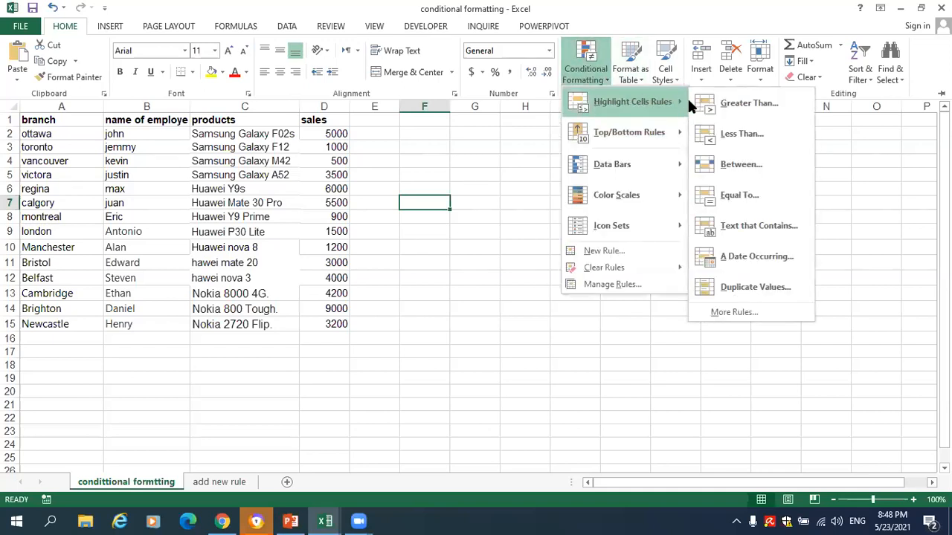
pyautogui.moveTo(678, 90)
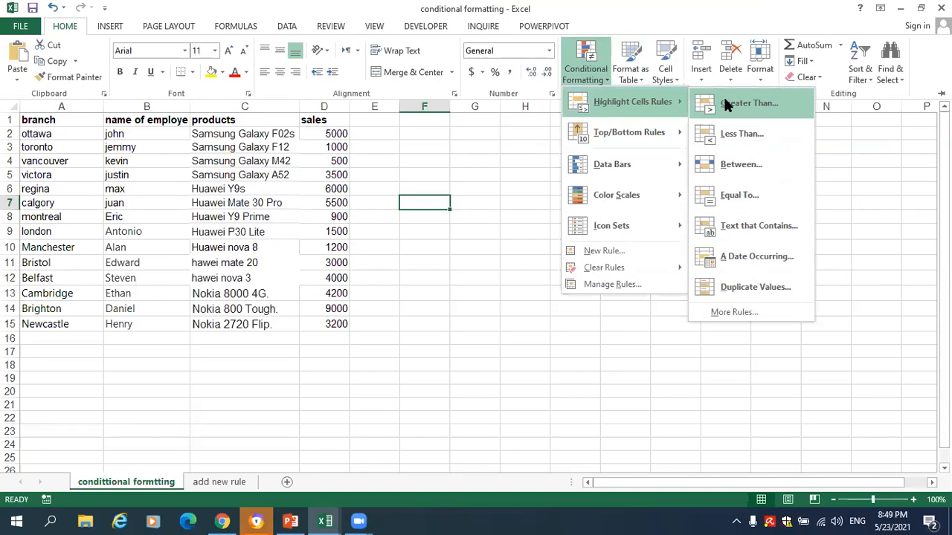
pyautogui.click(359, 240)
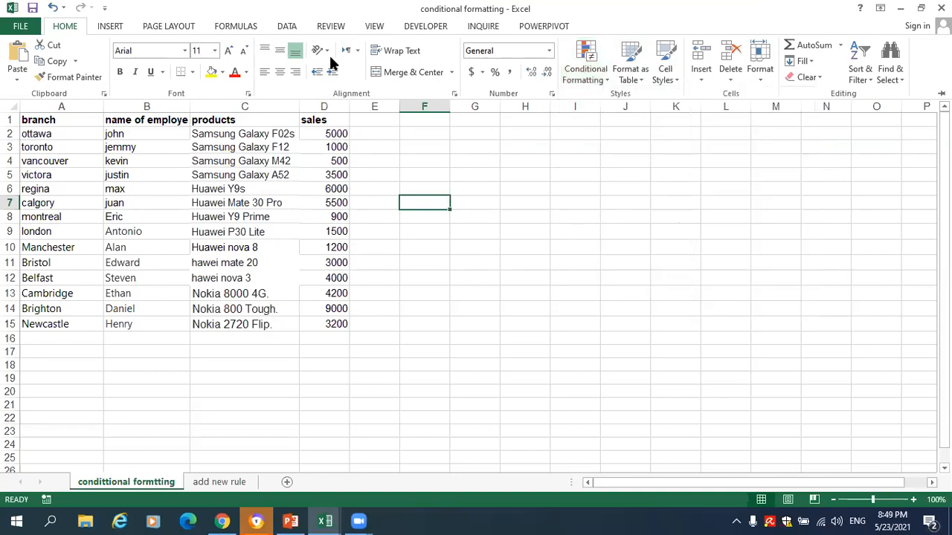
# Highlight the sales values in D2:D15 greater than 3000 with Green Fill with Dark Green Text
pyautogui.hotkey('ctrl', 'F1')
pyautogui.moveTo(324, 134); pyautogui.dragTo(329, 314)
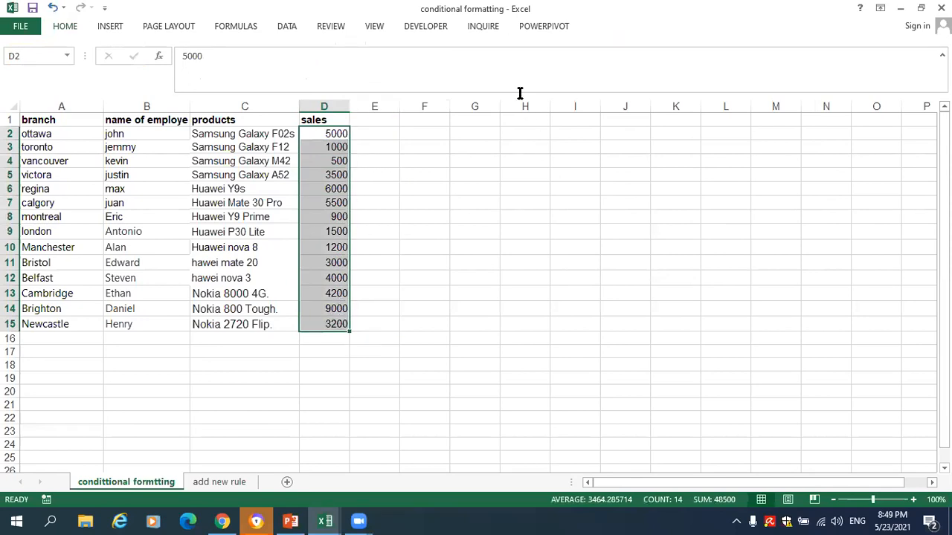
pyautogui.click(65, 26)
pyautogui.click(586, 67)
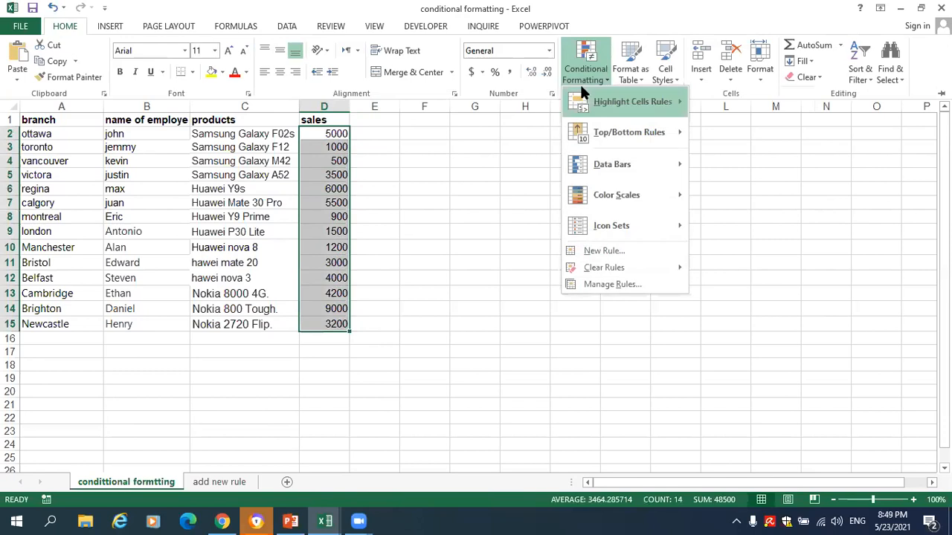
pyautogui.moveTo(640, 98)
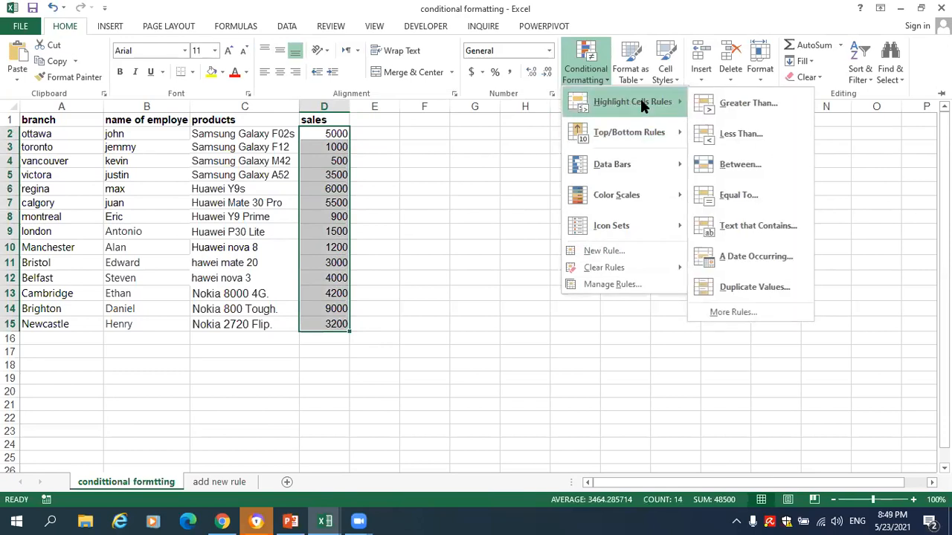
pyautogui.click(730, 101)
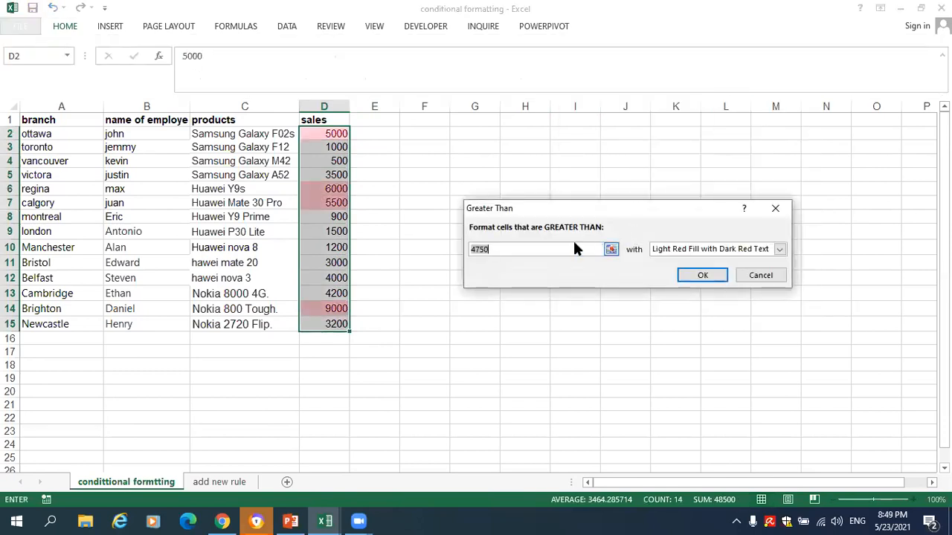
pyautogui.press('BackSpace')
pyautogui.write('3000')
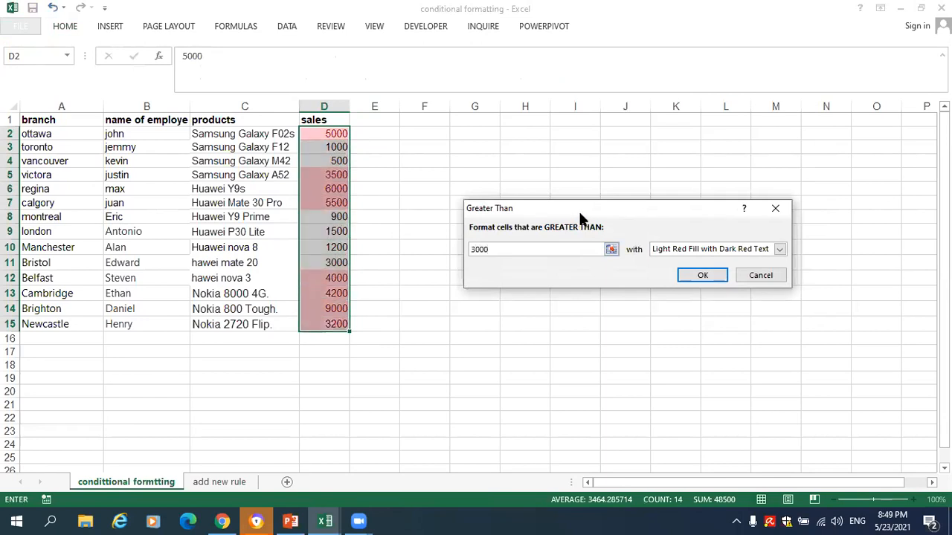
pyautogui.click(668, 248)
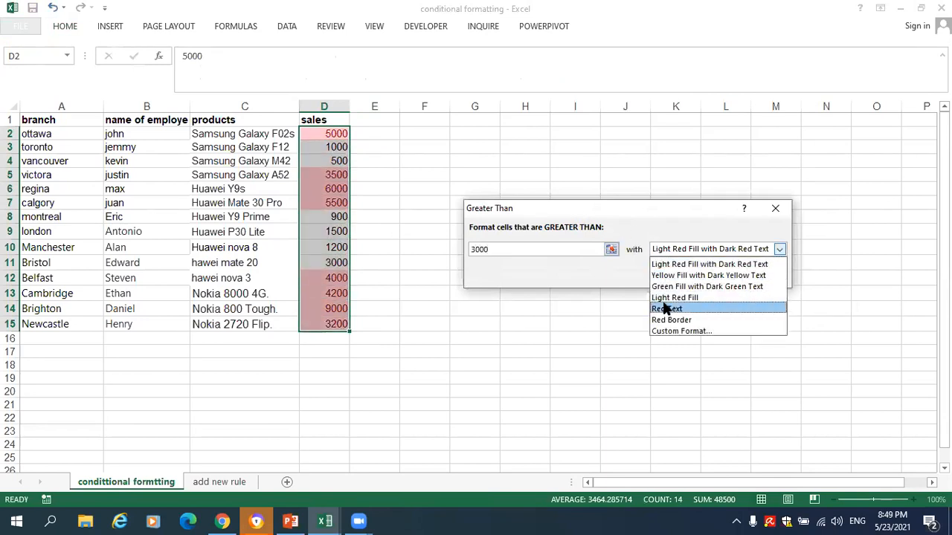
pyautogui.click(673, 287)
pyautogui.click(702, 275)
pyautogui.click(522, 376)
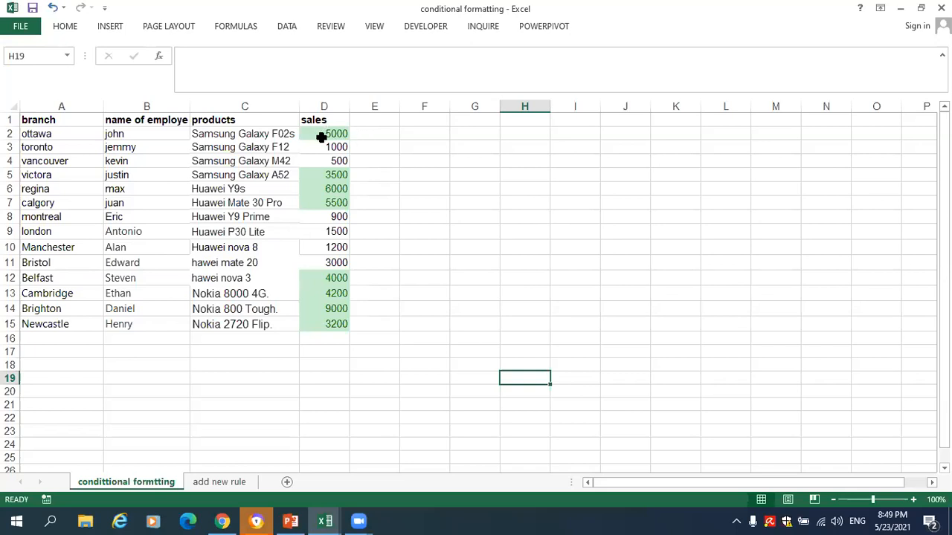
pyautogui.click(65, 26)
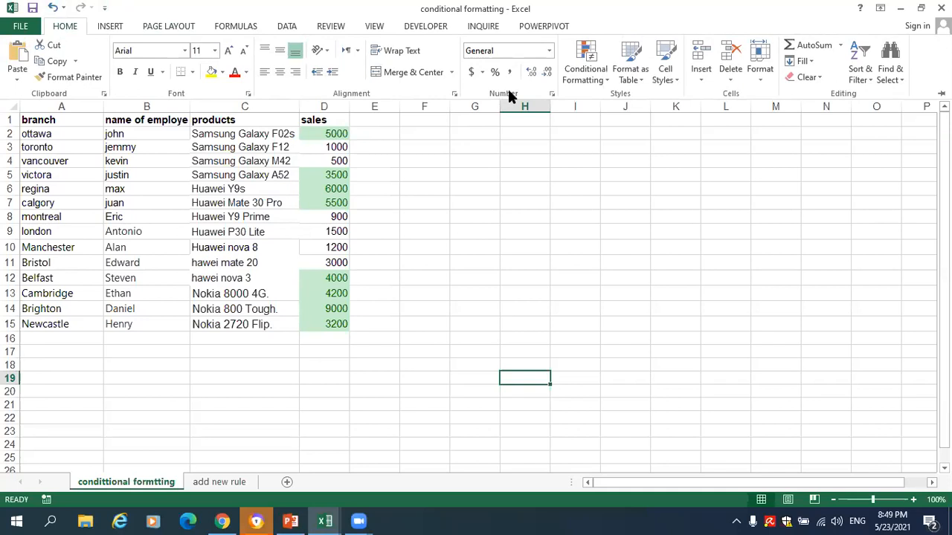
pyautogui.click(572, 66)
pyautogui.moveTo(631, 101)
pyautogui.click(736, 93)
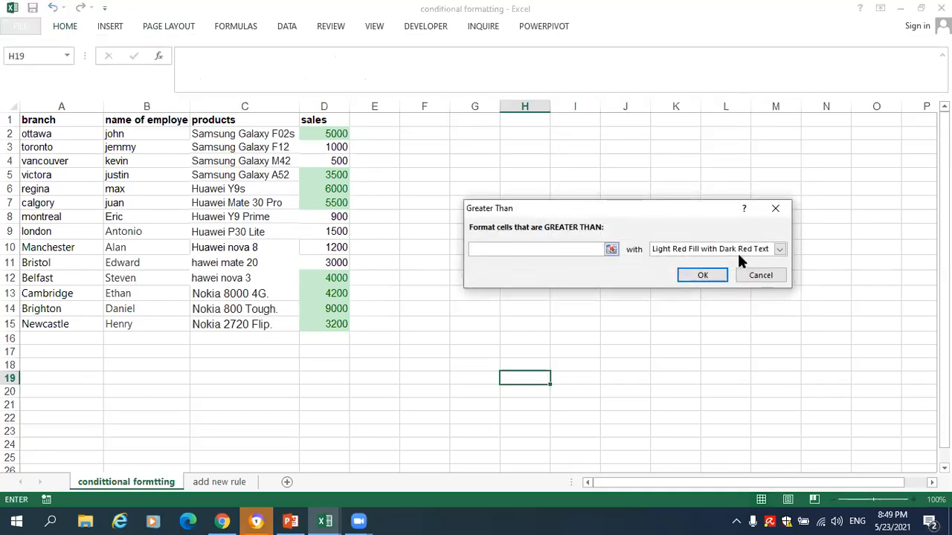
pyautogui.click(753, 273)
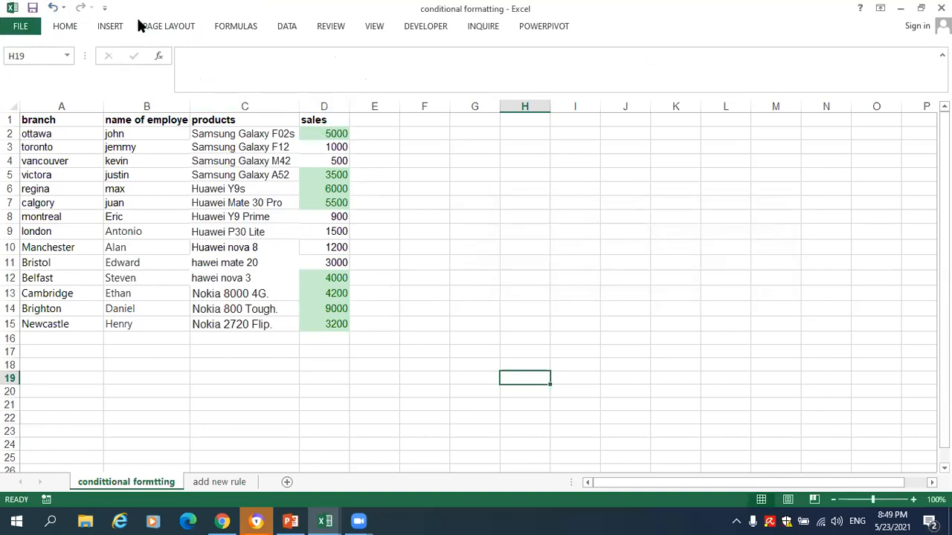
# Clear the conditional formatting rules from the entire sheet
pyautogui.click(67, 27)
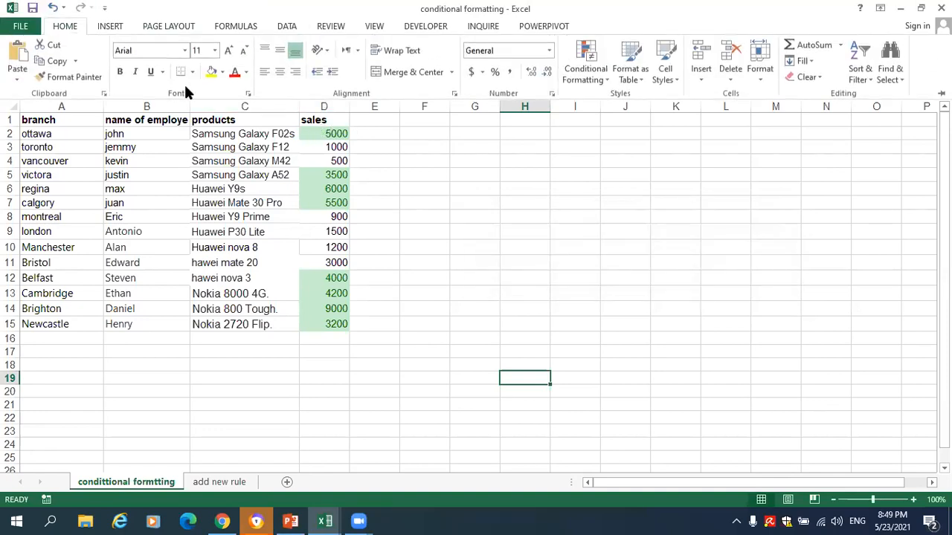
pyautogui.click(577, 72)
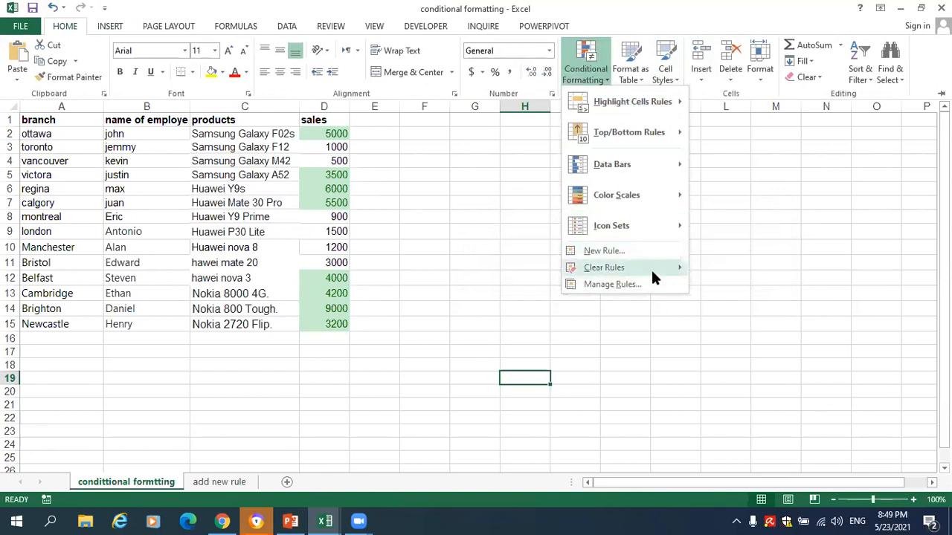
pyautogui.moveTo(680, 270)
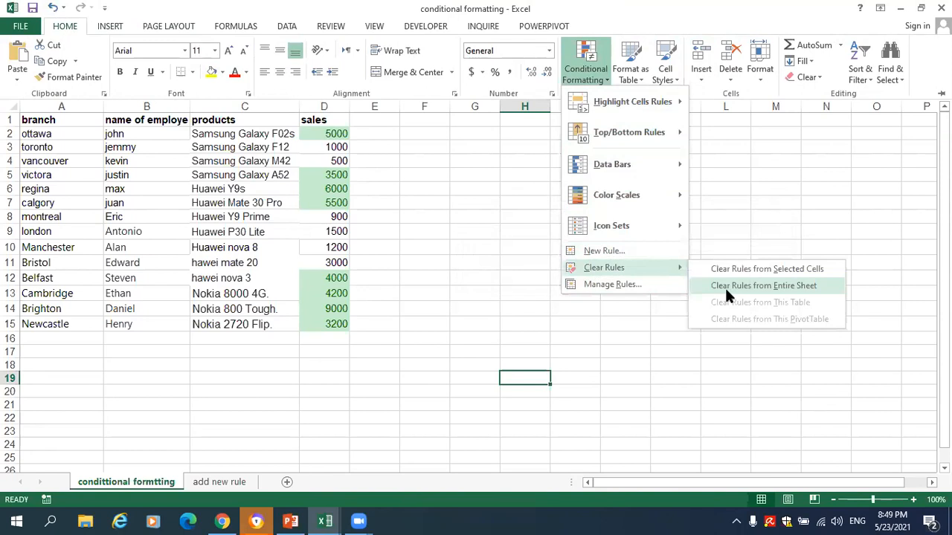
pyautogui.click(726, 290)
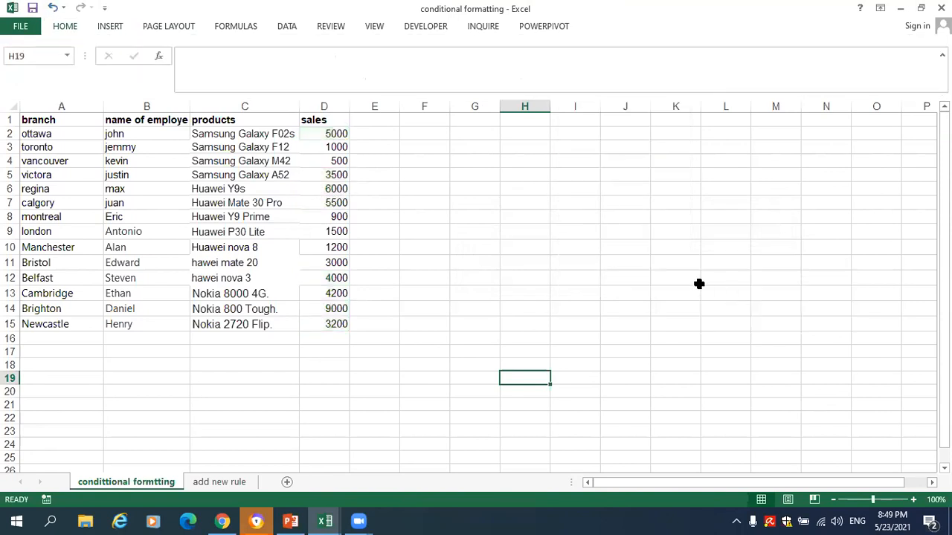
pyautogui.click(72, 24)
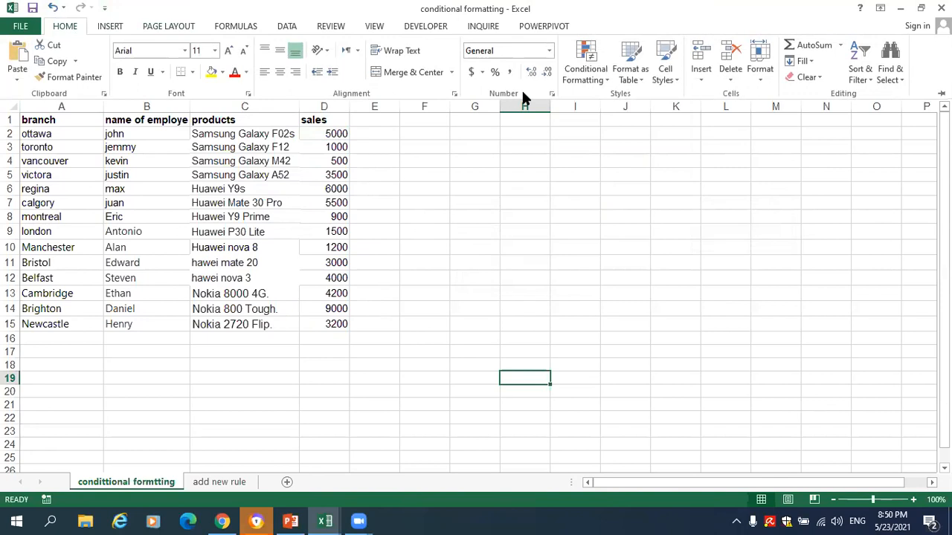
pyautogui.click(585, 70)
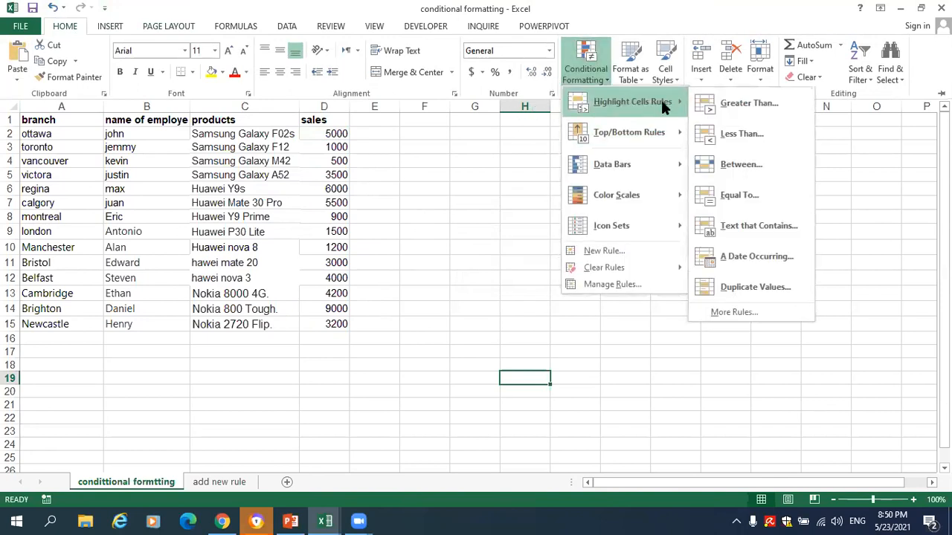
pyautogui.click(306, 146)
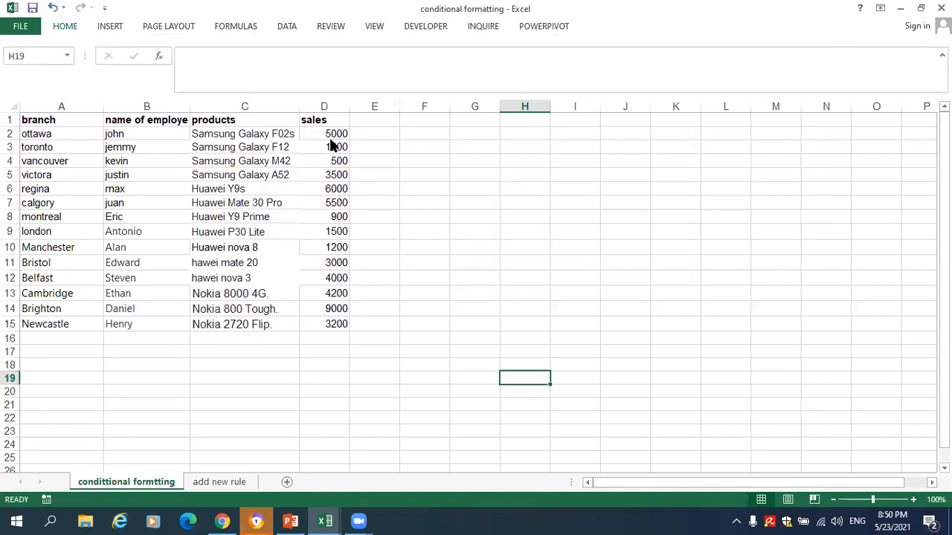
# Open a Greater Than highlight rule for the sales values in D2:D15
pyautogui.moveTo(318, 325); pyautogui.dragTo(318, 129)
pyautogui.click(63, 34)
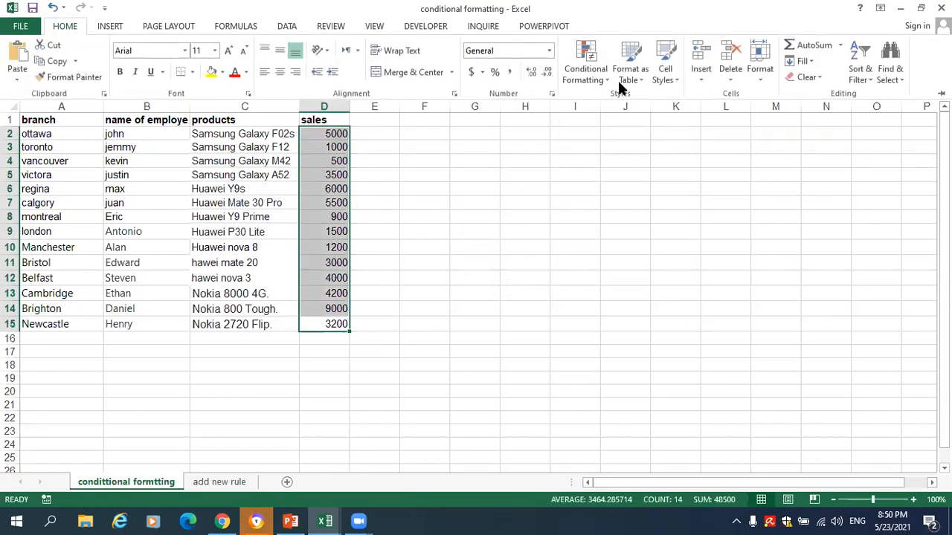
pyautogui.click(591, 73)
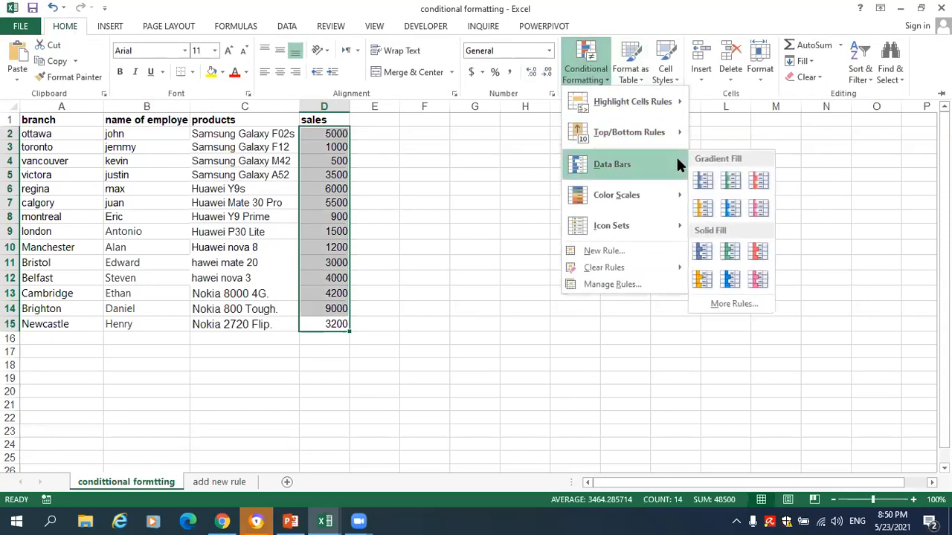
pyautogui.moveTo(682, 100)
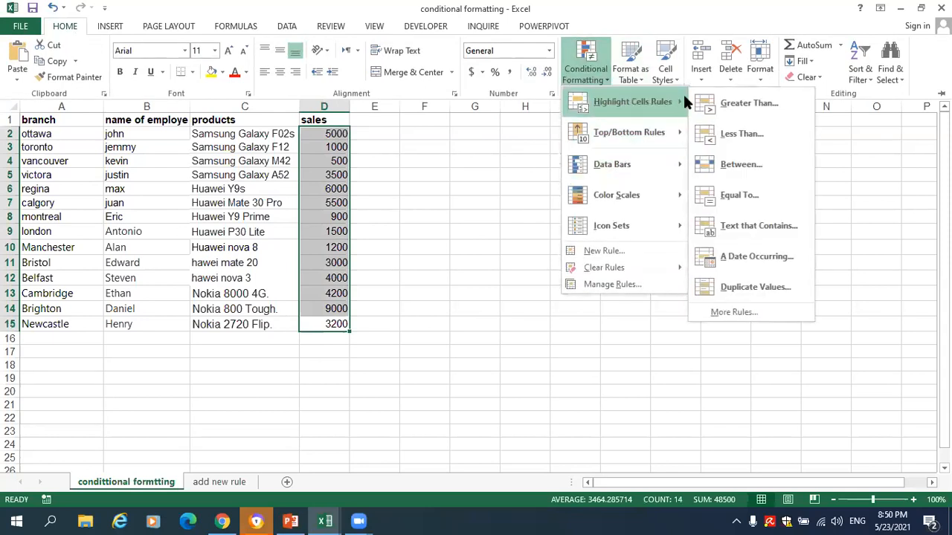
pyautogui.click(726, 101)
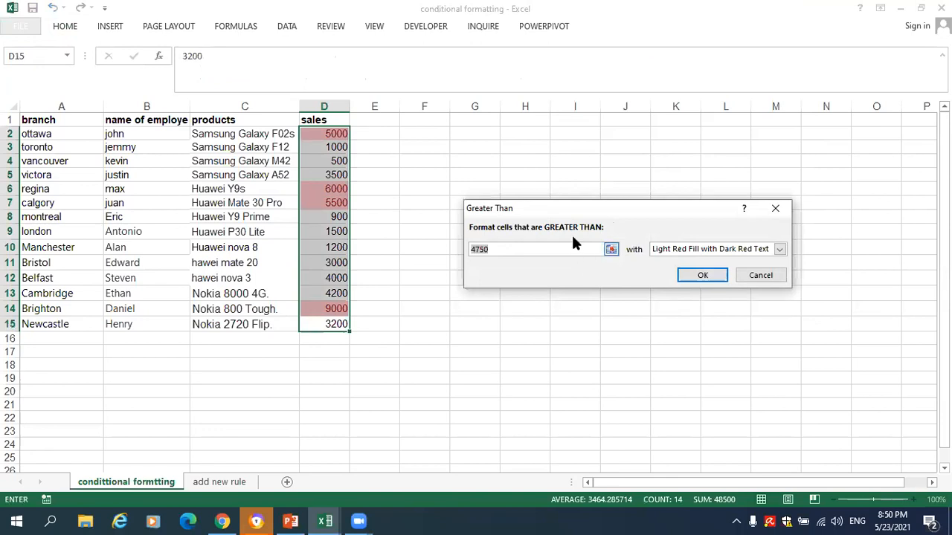
# Try 2000 and then 9000 as the threshold of the Greater Than rule, clearing each value again
pyautogui.click(555, 249)
pyautogui.press('BackSpace')
pyautogui.press('BackSpace')
pyautogui.press('BackSpace')
pyautogui.press('BackSpace')
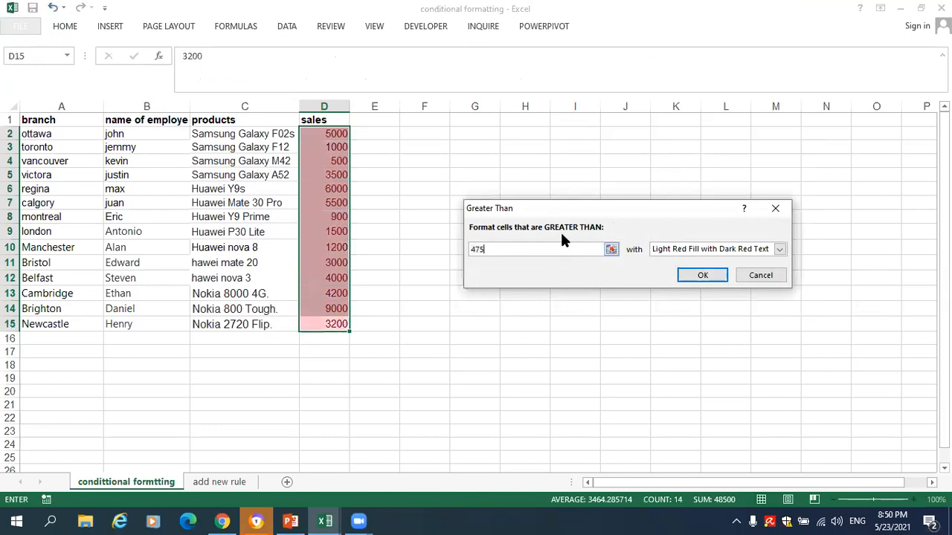
pyautogui.write('2000')
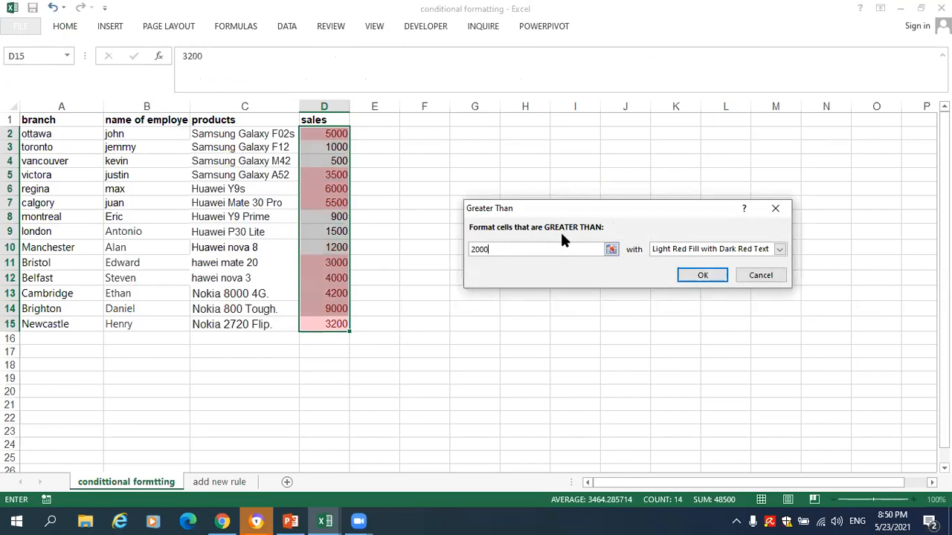
pyautogui.press('BackSpace')
pyautogui.press('BackSpace')
pyautogui.press('BackSpace')
pyautogui.press('BackSpace')
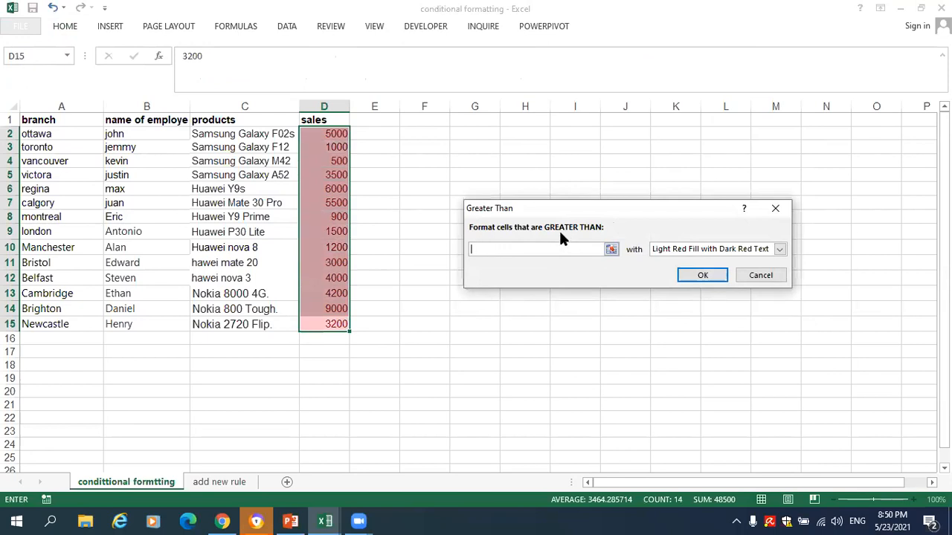
pyautogui.write('9000')
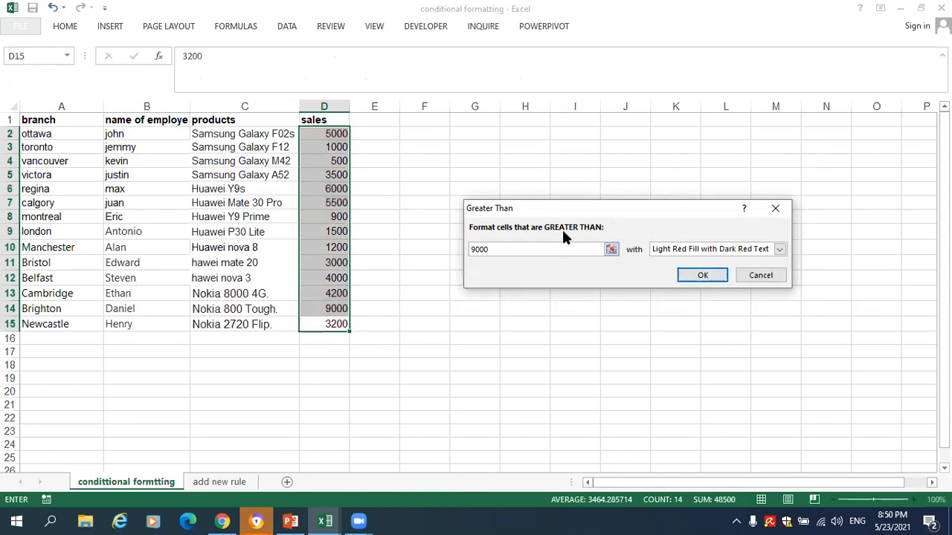
pyautogui.press('BackSpace')
pyautogui.press('BackSpace')
pyautogui.press('BackSpace')
pyautogui.press('BackSpace')
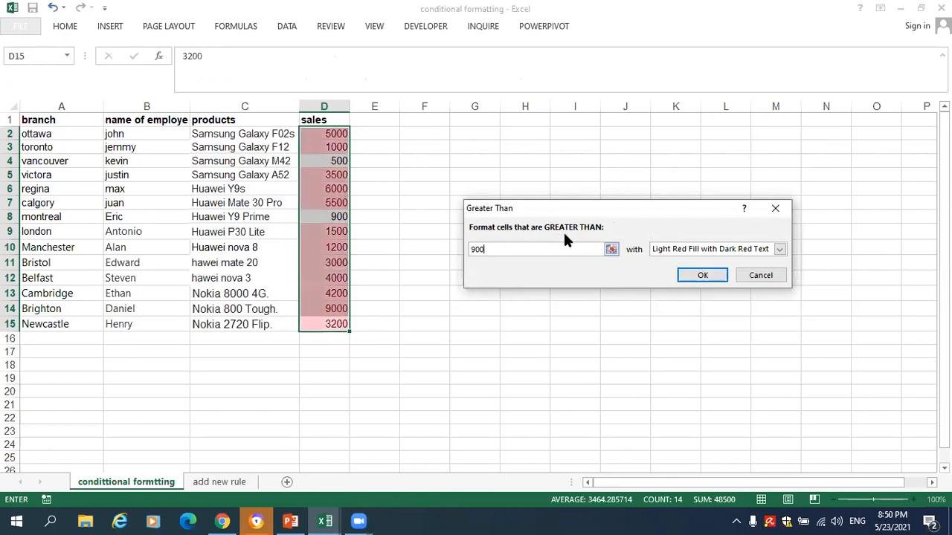
# Set the Greater Than threshold to 8000 and apply Green Fill with Dark Green Text to the sales values
pyautogui.write('8000')
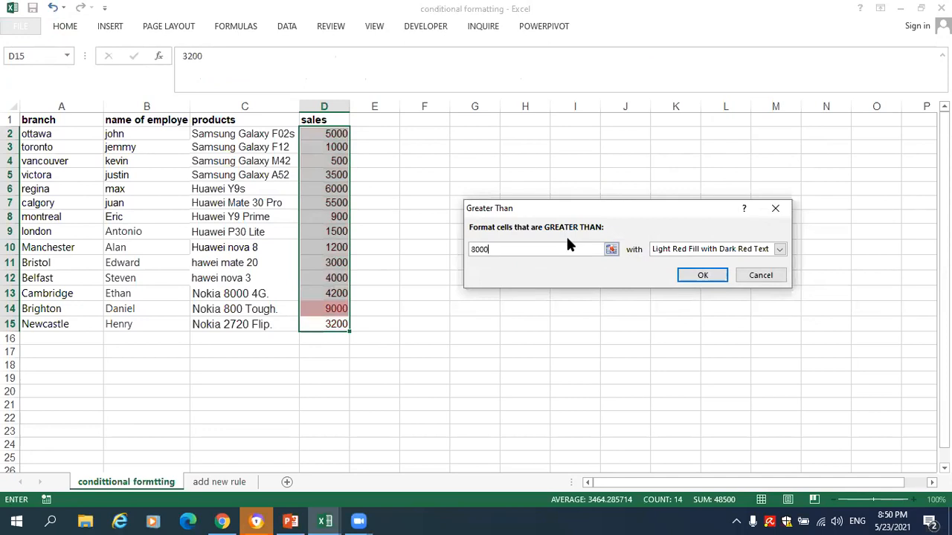
pyautogui.click(750, 249)
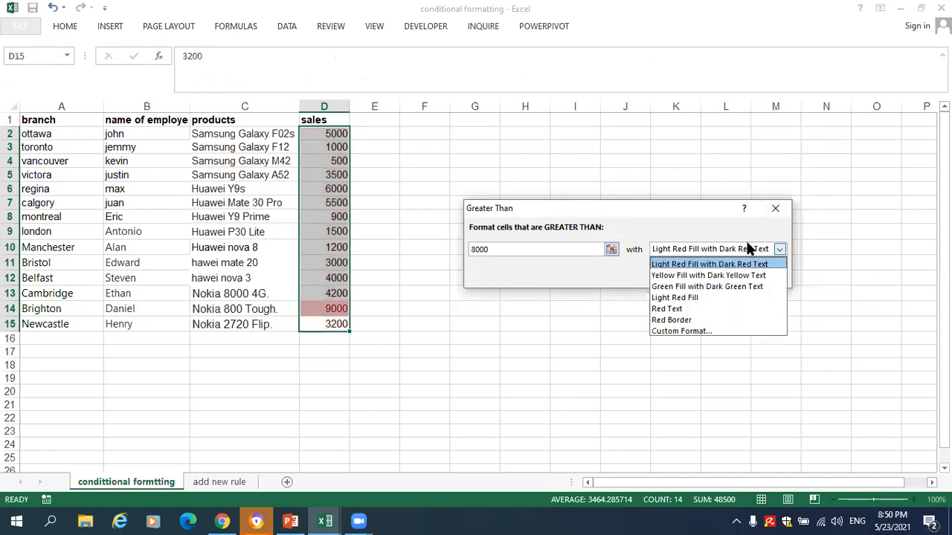
pyautogui.click(732, 287)
pyautogui.click(689, 276)
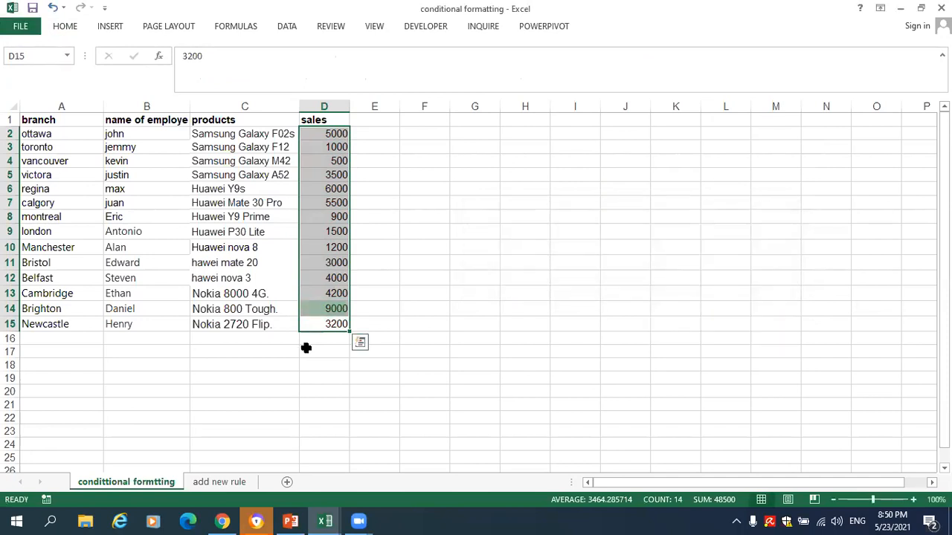
pyautogui.click(324, 351)
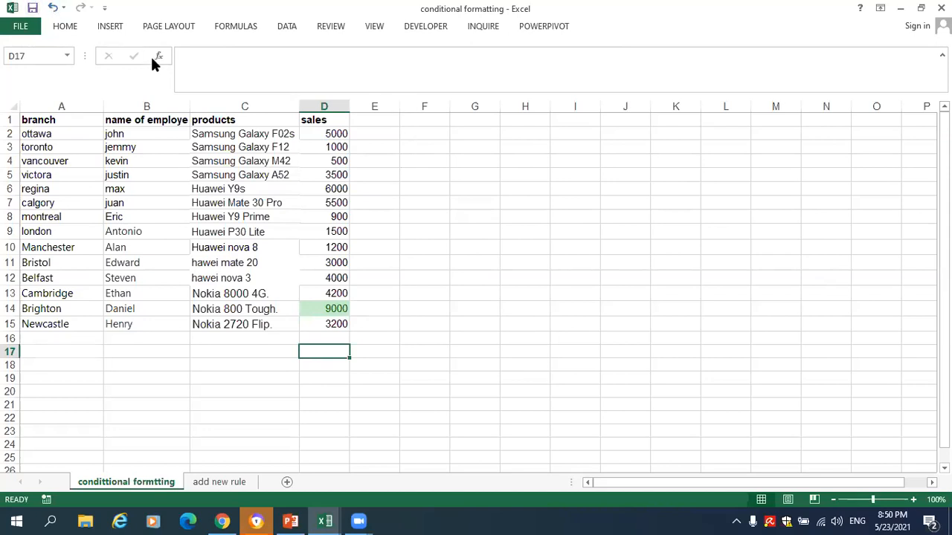
# Clear the conditional formatting rules from the entire sheet
pyautogui.click(74, 25)
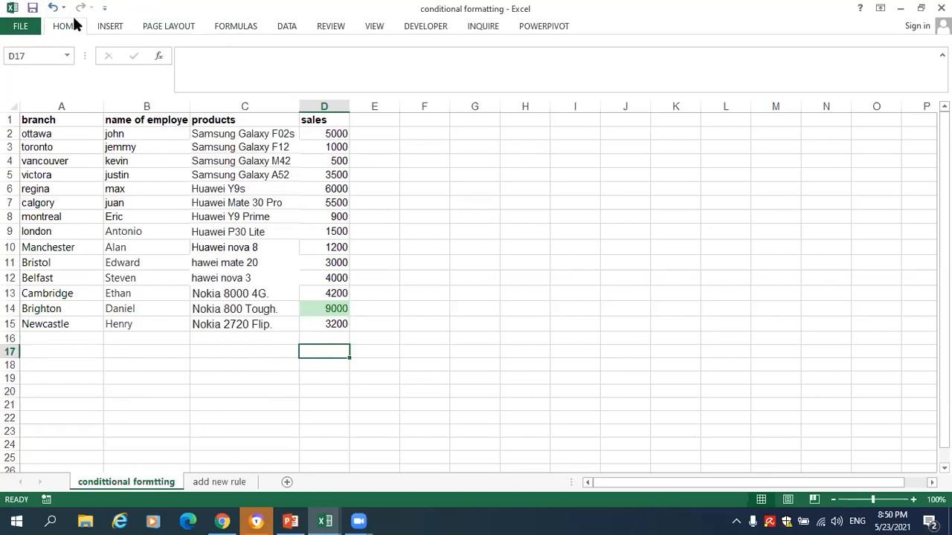
pyautogui.click(584, 75)
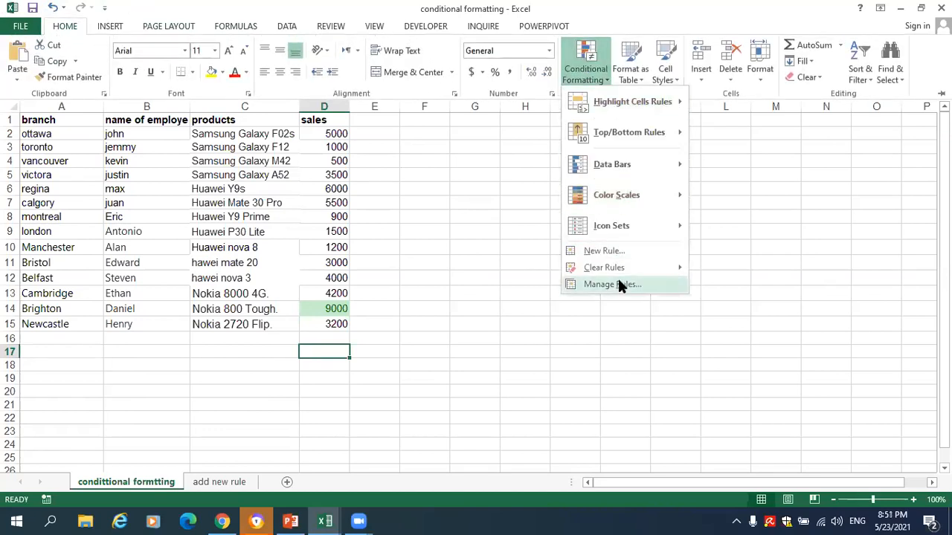
pyautogui.moveTo(623, 269)
pyautogui.click(724, 287)
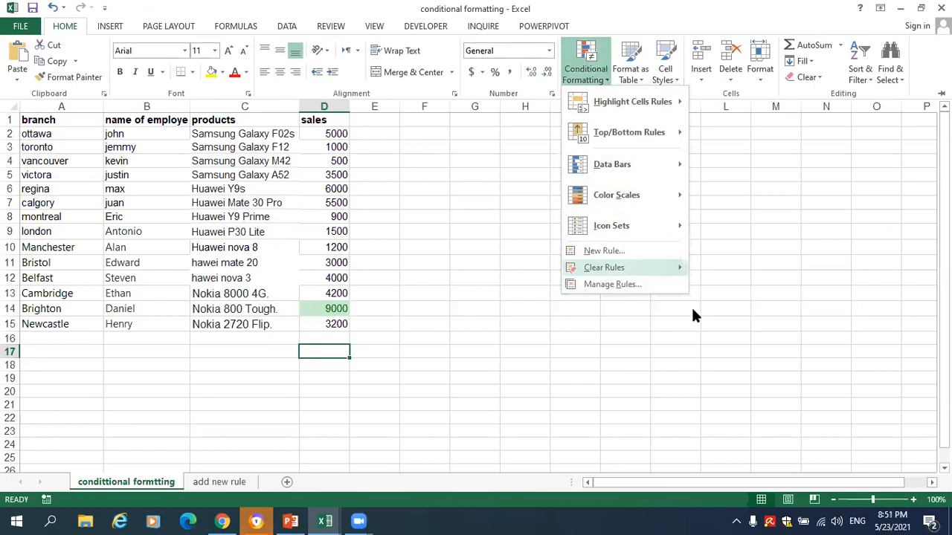
pyautogui.click(74, 28)
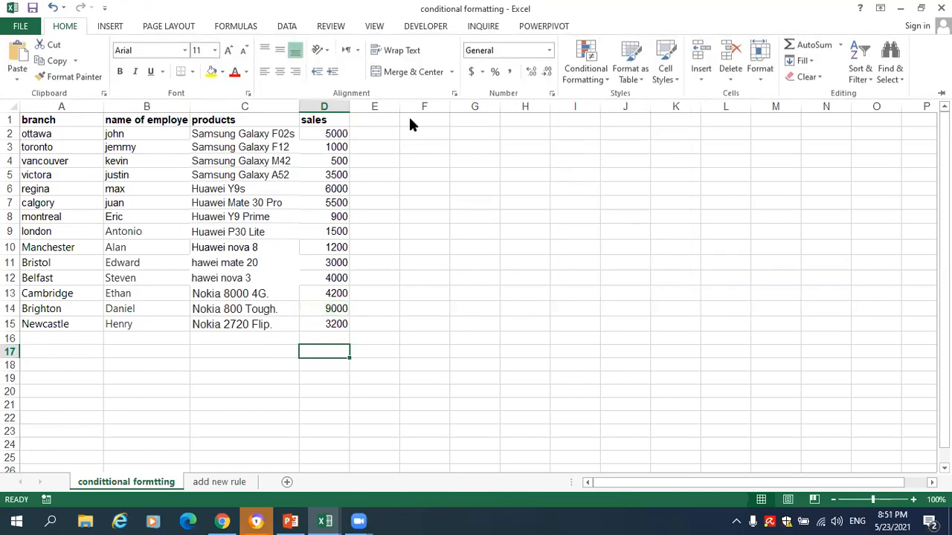
pyautogui.click(563, 71)
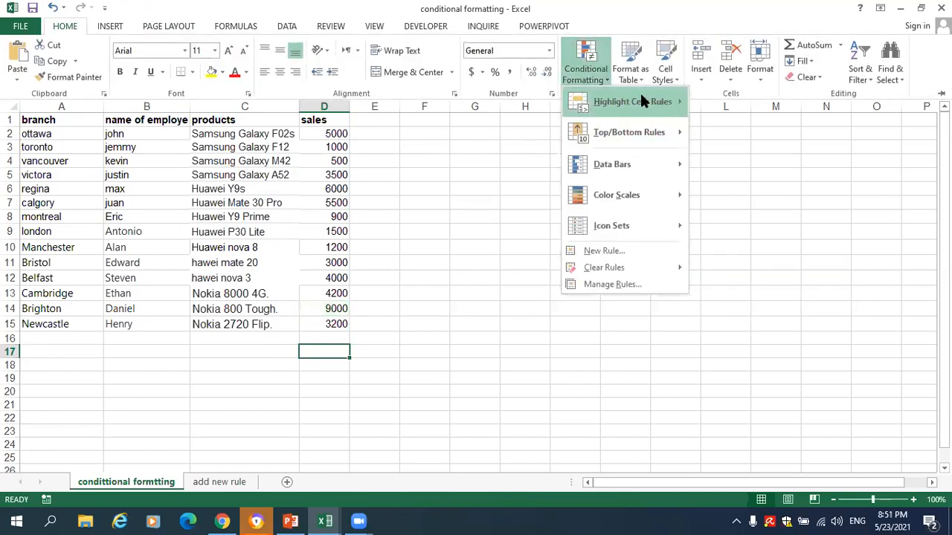
pyautogui.moveTo(640, 100)
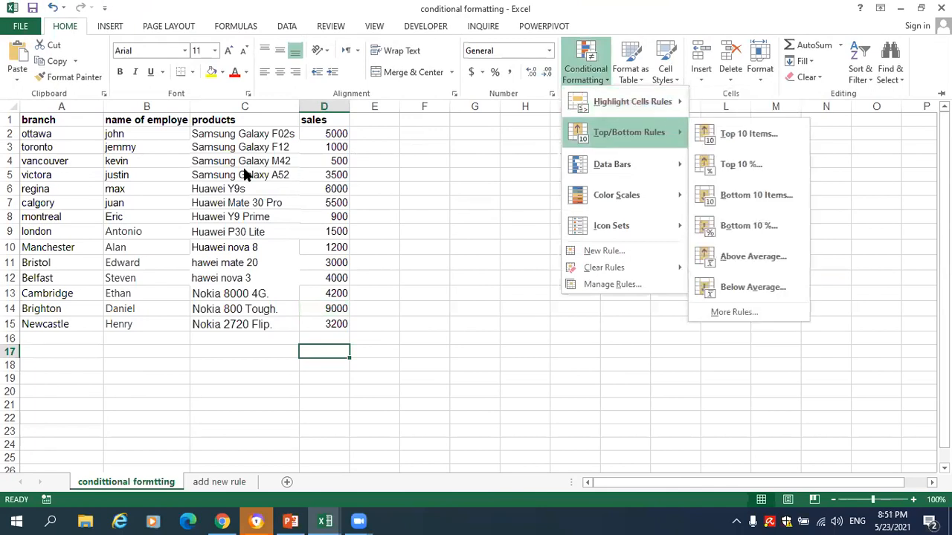
pyautogui.click(311, 127)
# Highlight the sales values in D2:D15 less than 3000 with Yellow Fill with Dark Yellow Text
pyautogui.moveTo(316, 135); pyautogui.dragTo(320, 325)
pyautogui.click(74, 23)
pyautogui.click(583, 66)
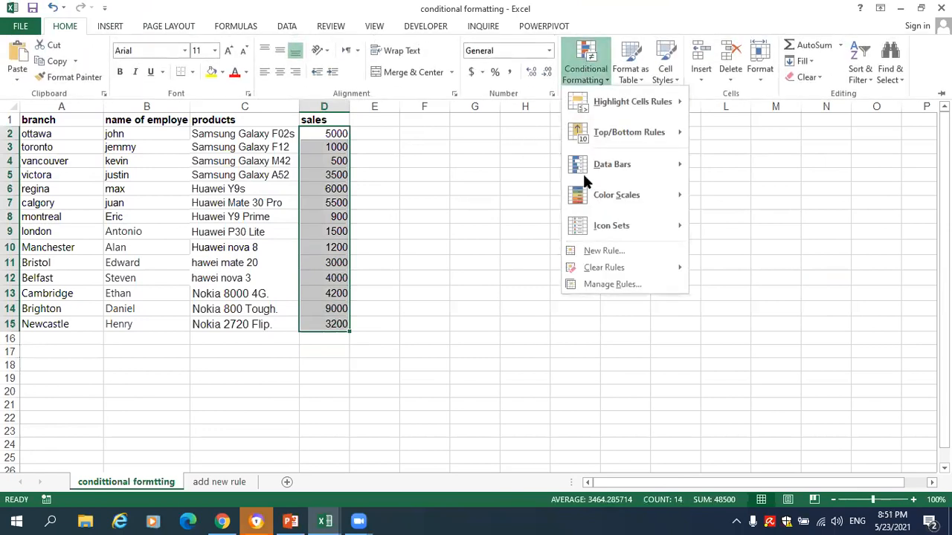
pyautogui.moveTo(626, 100)
pyautogui.click(735, 143)
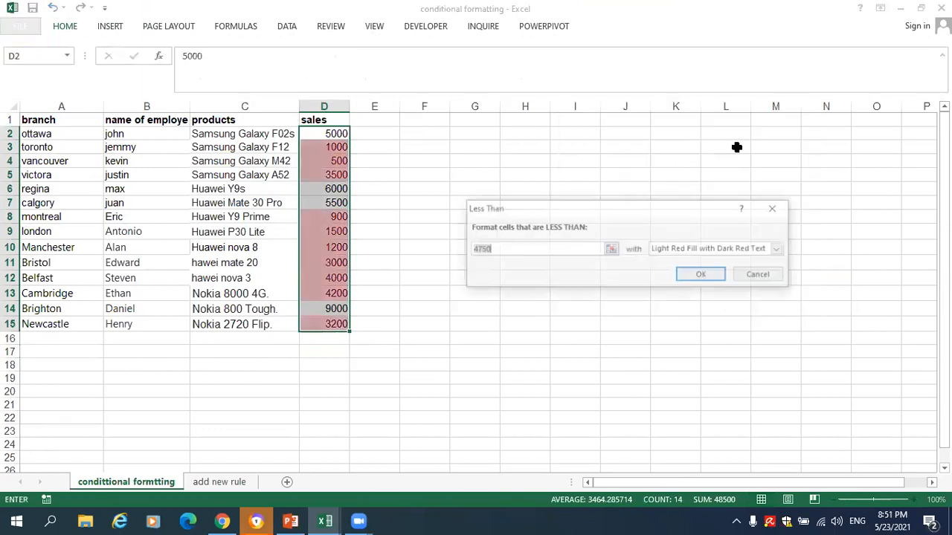
pyautogui.click(611, 249)
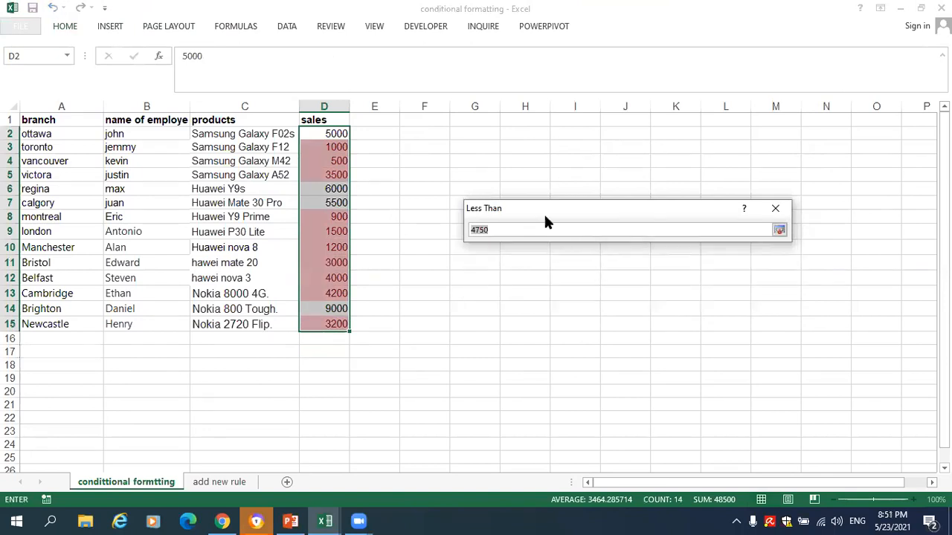
pyautogui.write('3000')
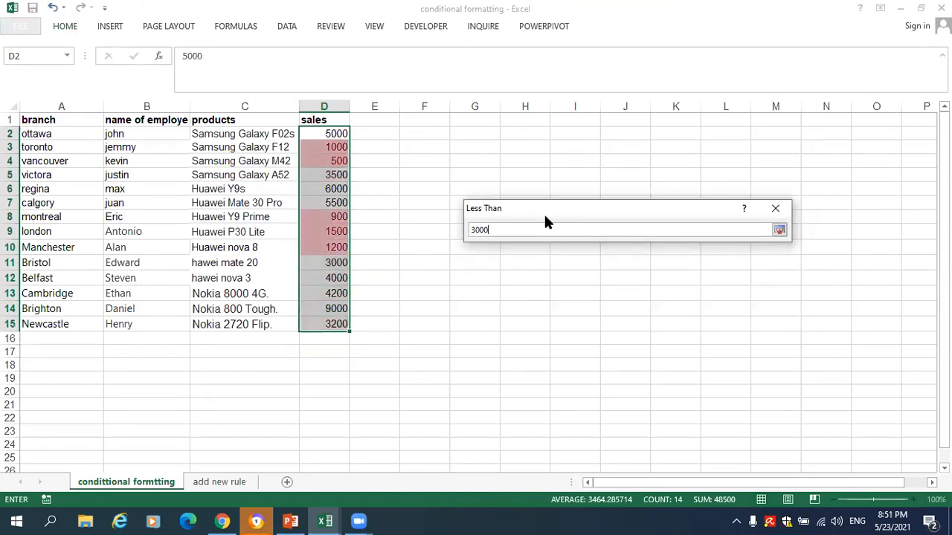
pyautogui.press('Return')
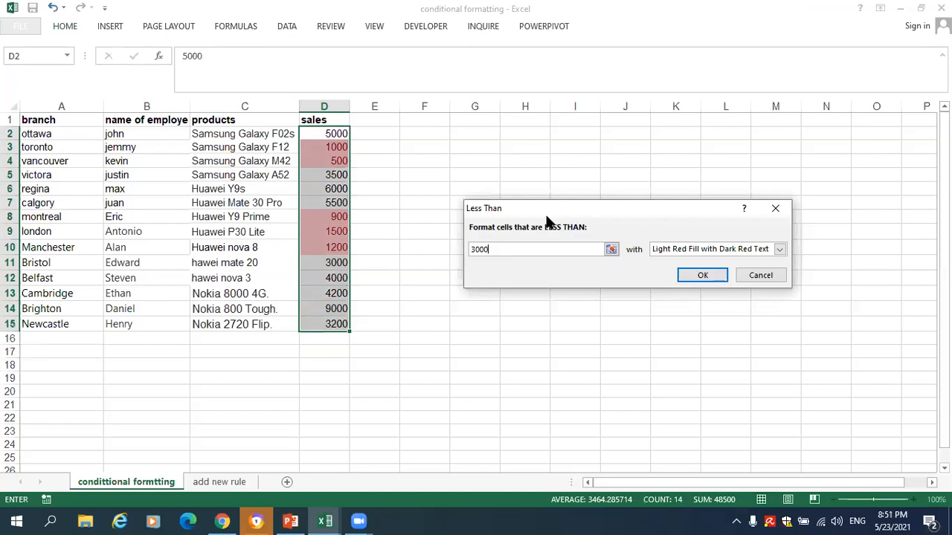
pyautogui.click(663, 250)
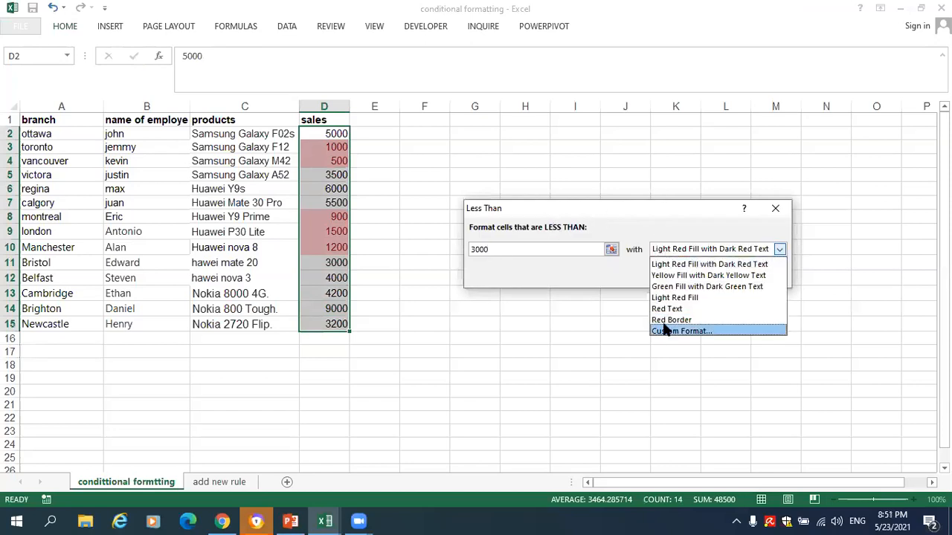
pyautogui.click(671, 275)
pyautogui.click(701, 275)
pyautogui.click(415, 249)
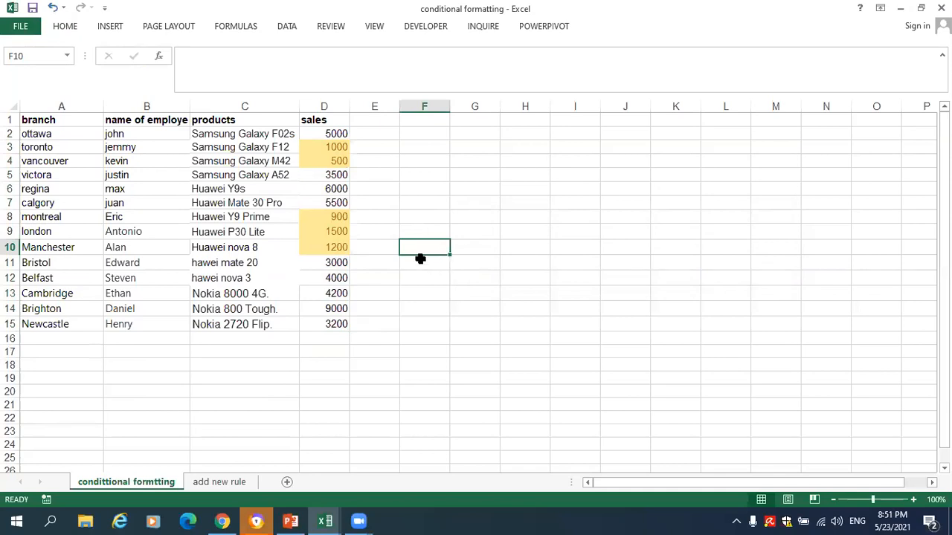
# Remove the yellow Less Than highlighting by clearing the rules from the entire sheet
pyautogui.click(65, 26)
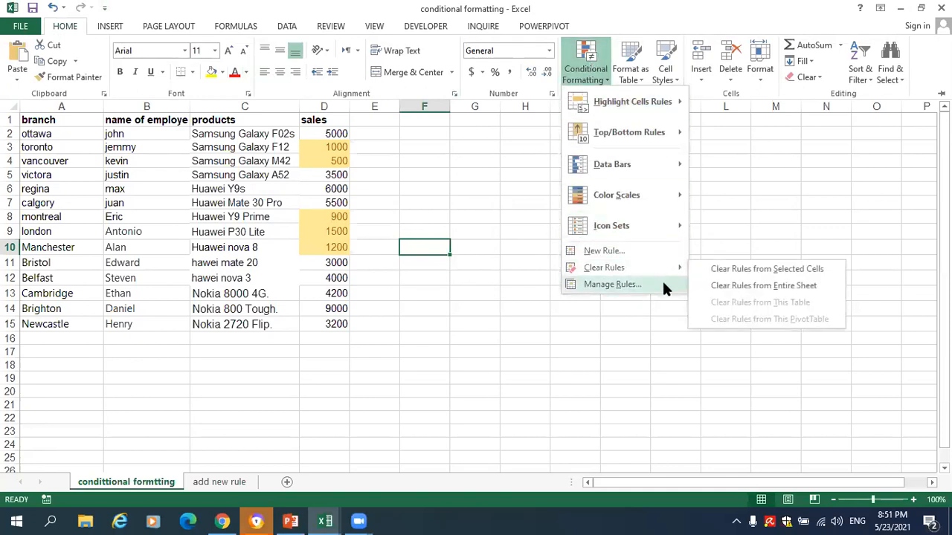
pyautogui.click(703, 287)
pyautogui.click(54, 30)
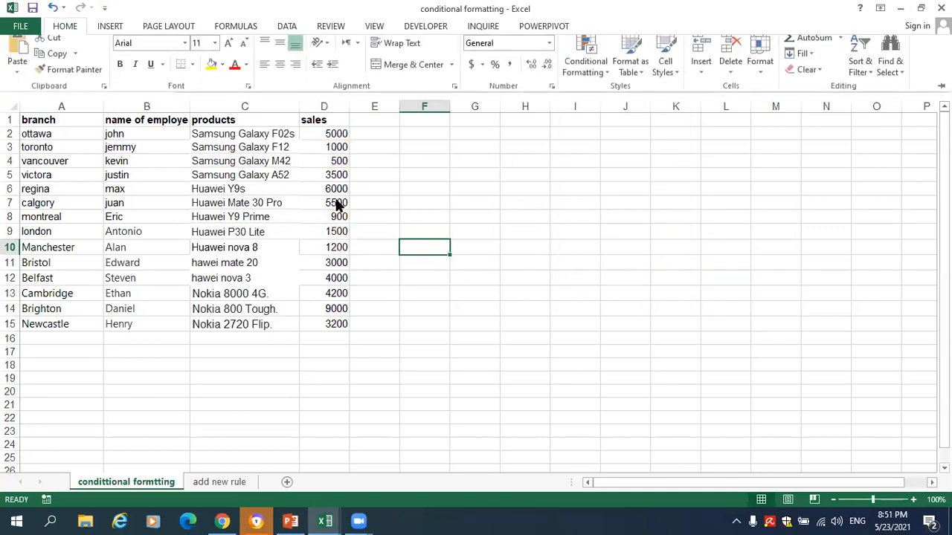
pyautogui.click(567, 23)
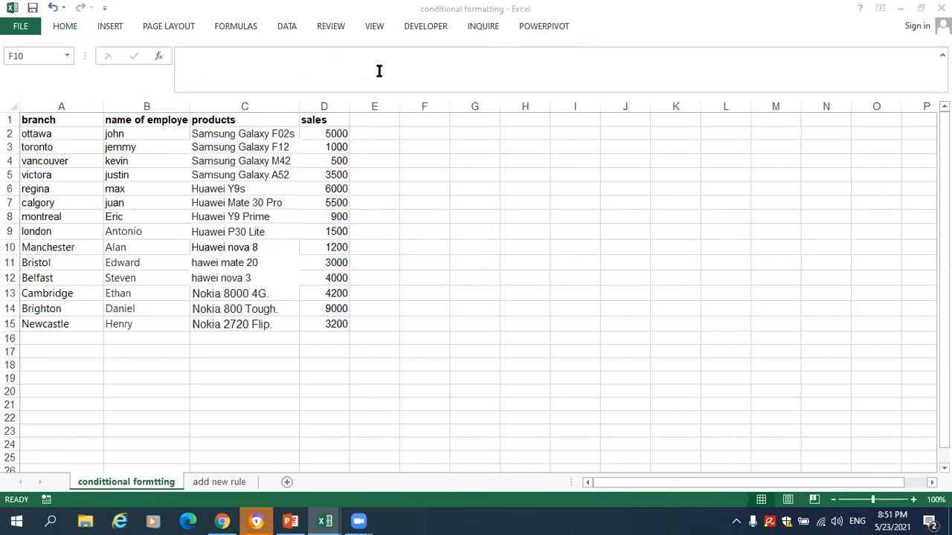
# Apply a Between rule for values from 3000 to 6000 with Light Red Fill with Dark Red Text to cell F10
pyautogui.click(66, 26)
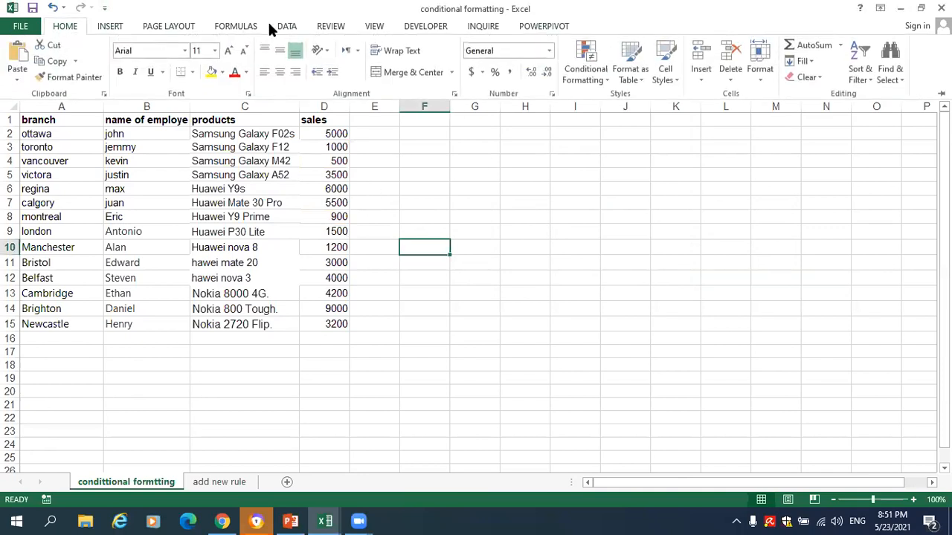
pyautogui.click(574, 55)
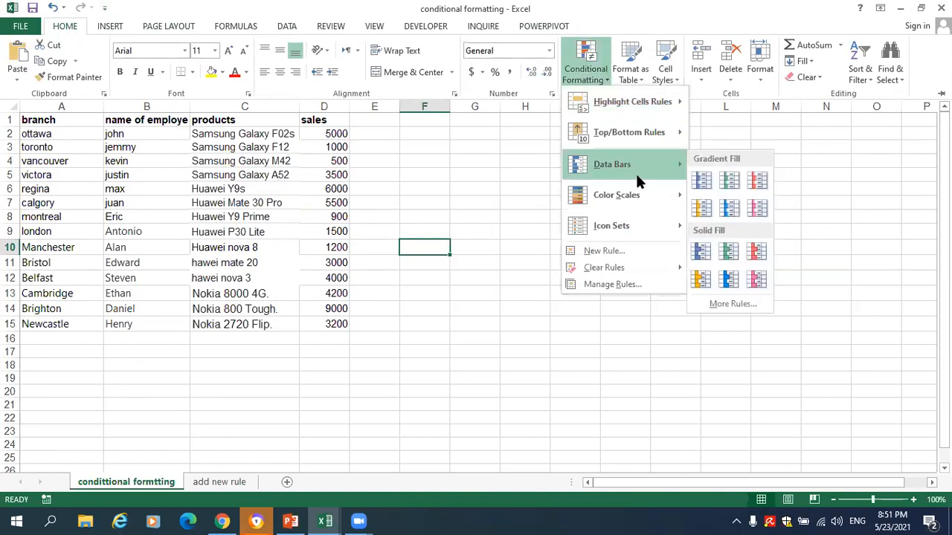
pyautogui.moveTo(641, 131)
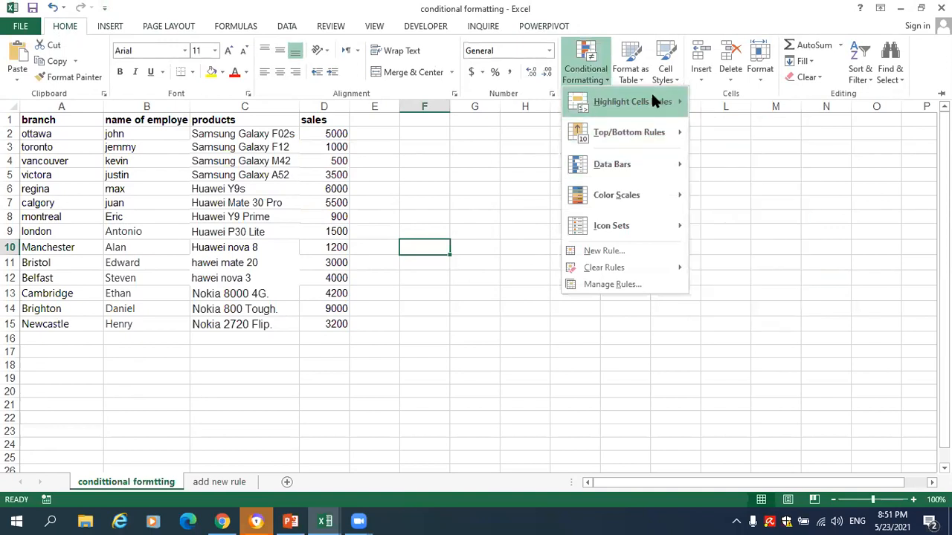
pyautogui.moveTo(714, 160)
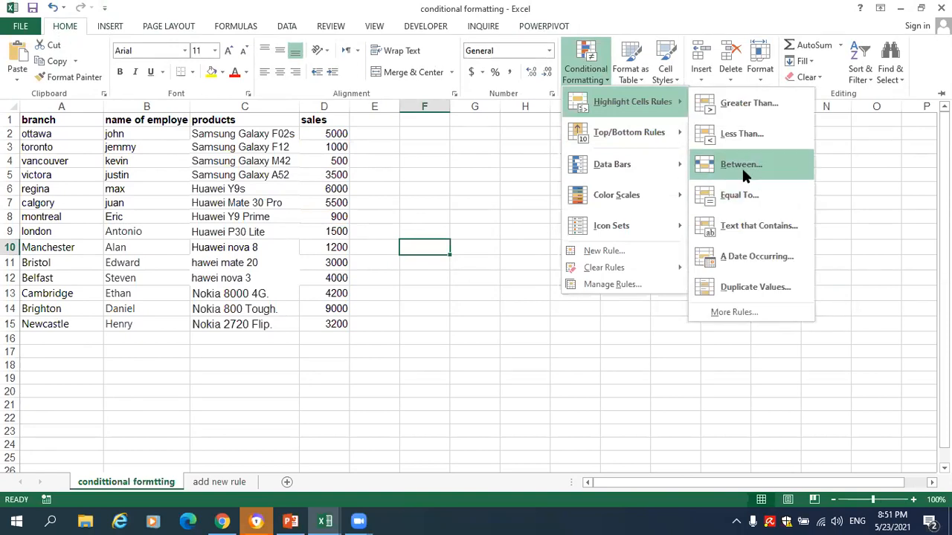
pyautogui.click(745, 170)
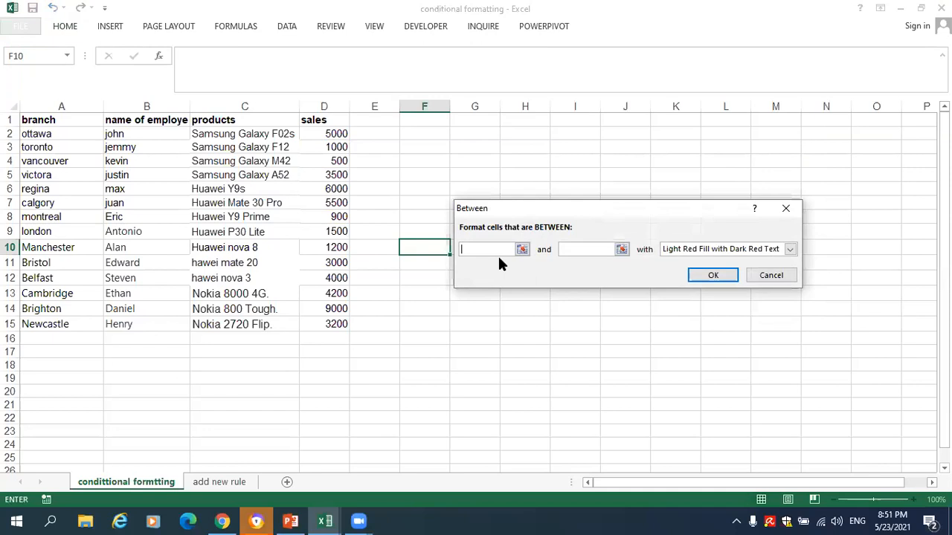
pyautogui.write('3000')
pyautogui.click(597, 251)
pyautogui.write('6000')
pyautogui.click(723, 271)
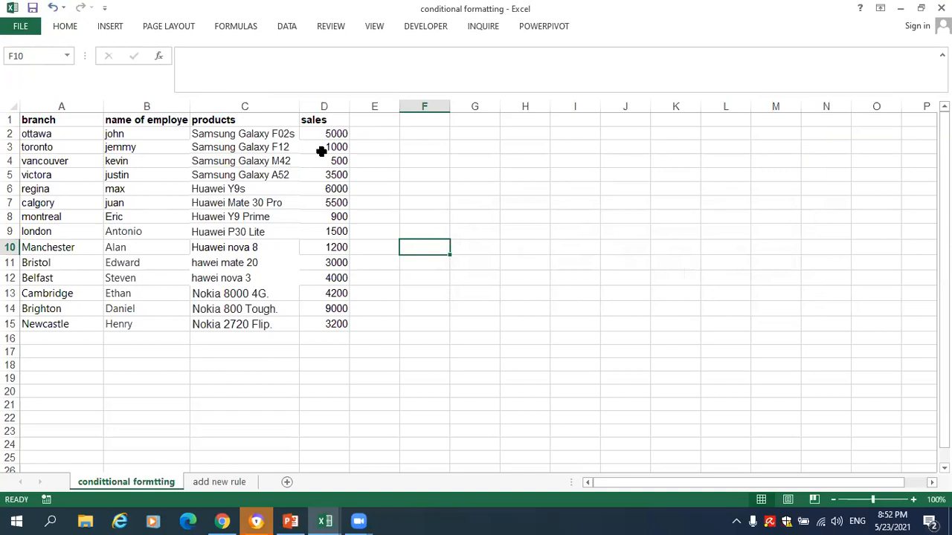
# Highlight the sales values in D2:D15 between 3000 and 4000 with Green Fill with Dark Green Text
pyautogui.moveTo(315, 321); pyautogui.dragTo(320, 135)
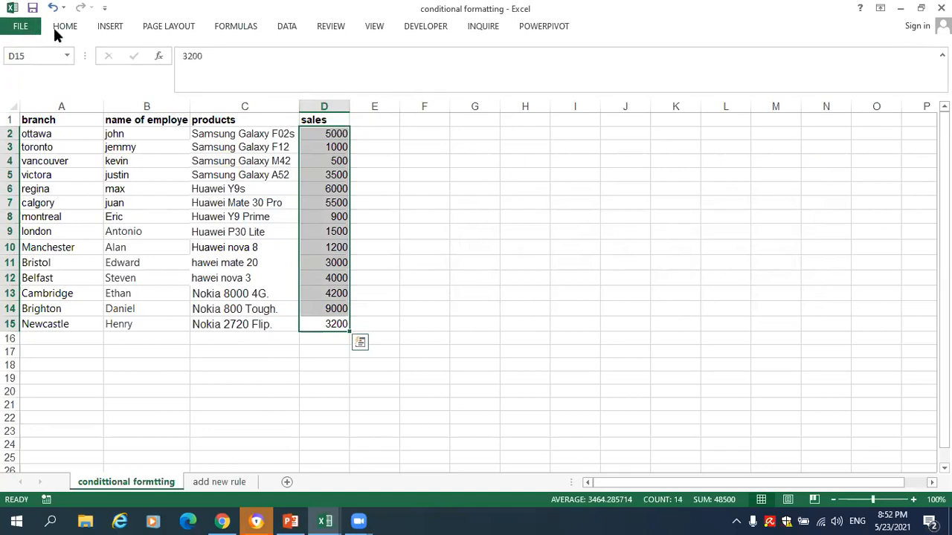
pyautogui.click(57, 26)
pyautogui.click(585, 67)
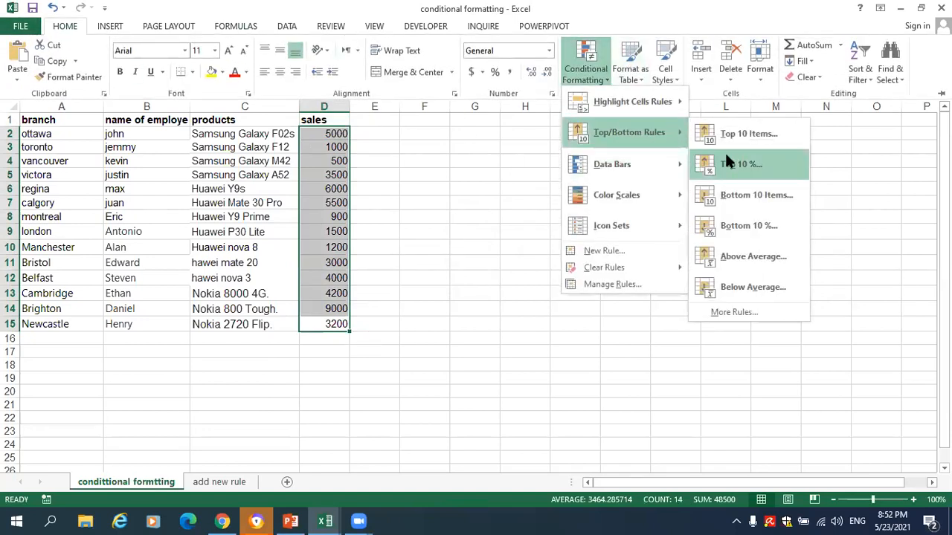
pyautogui.moveTo(588, 99)
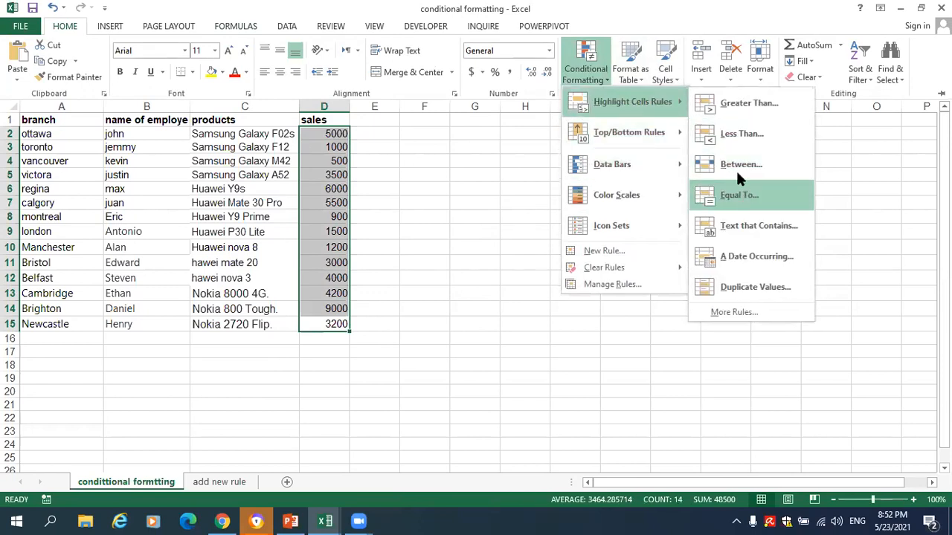
pyautogui.click(732, 164)
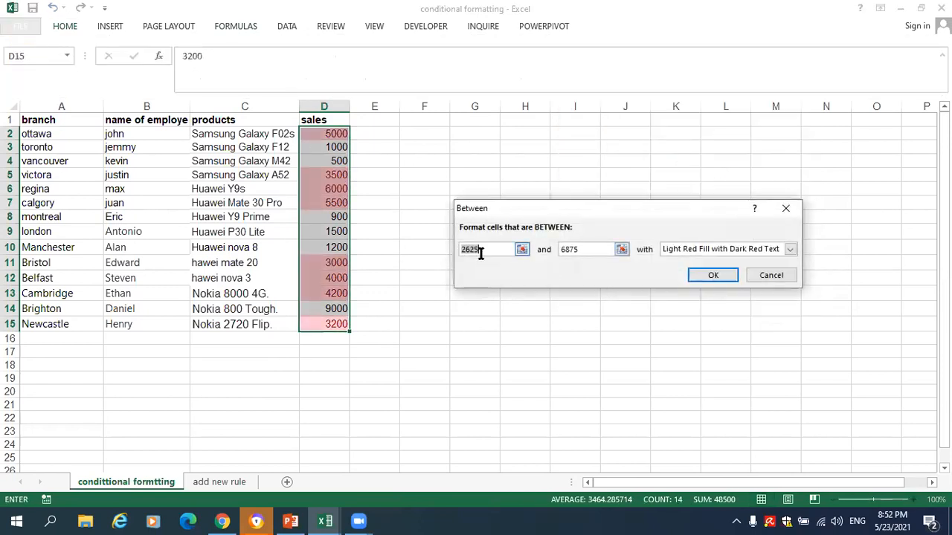
pyautogui.write('3000')
pyautogui.click(587, 249)
pyautogui.write('4000')
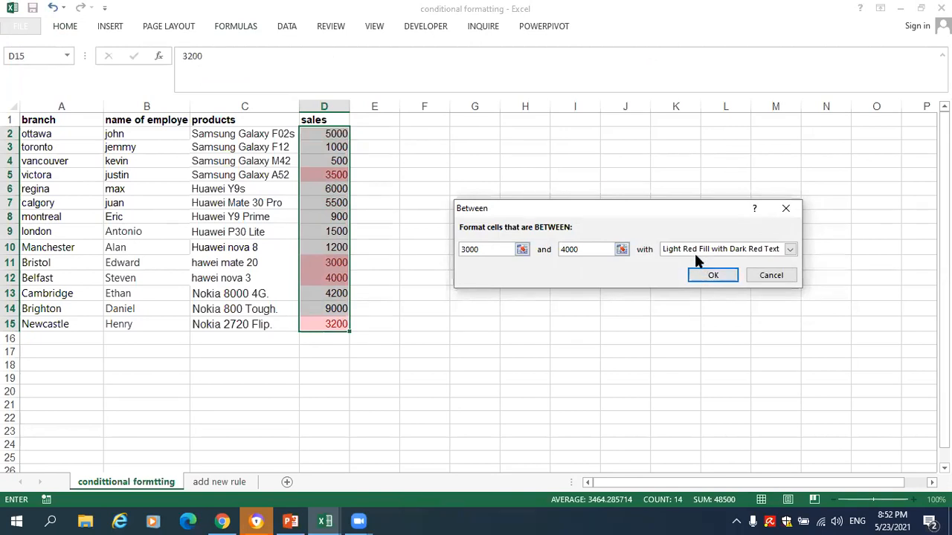
pyautogui.click(684, 249)
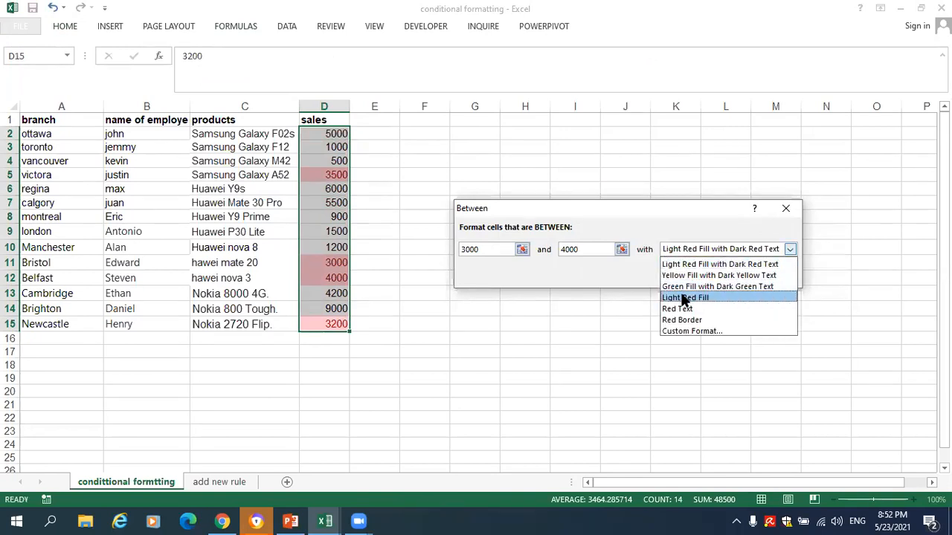
pyautogui.click(690, 286)
pyautogui.click(699, 277)
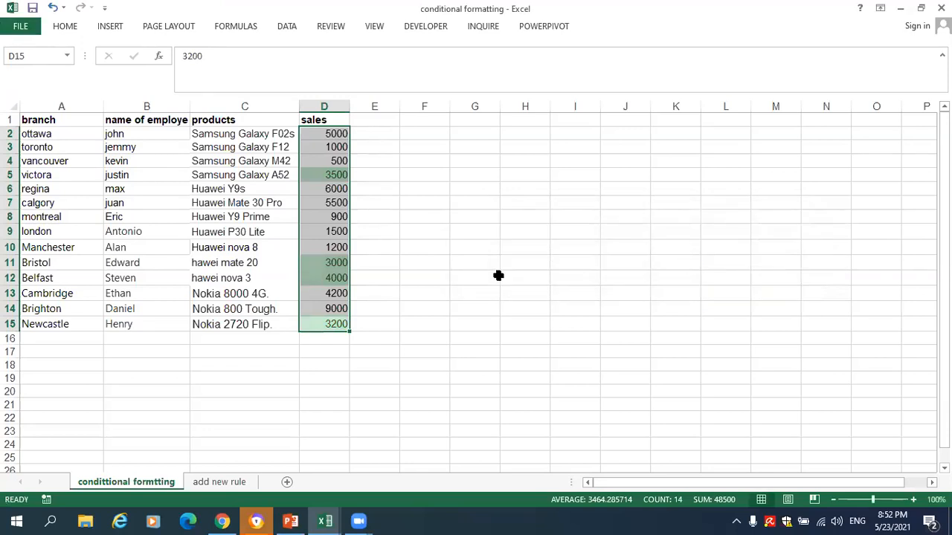
# Try a custom format with a light green fill for another Between rule on D2:D15
pyautogui.click(71, 23)
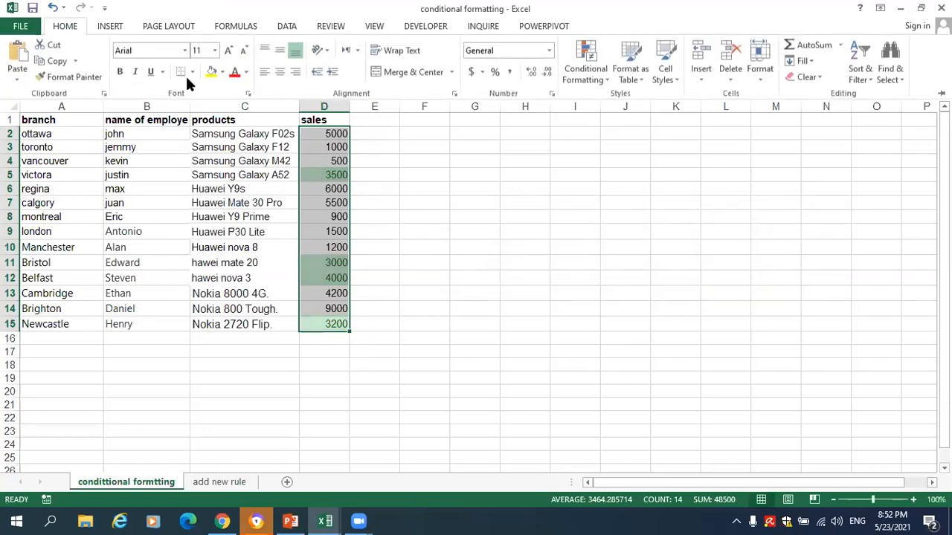
pyautogui.click(585, 66)
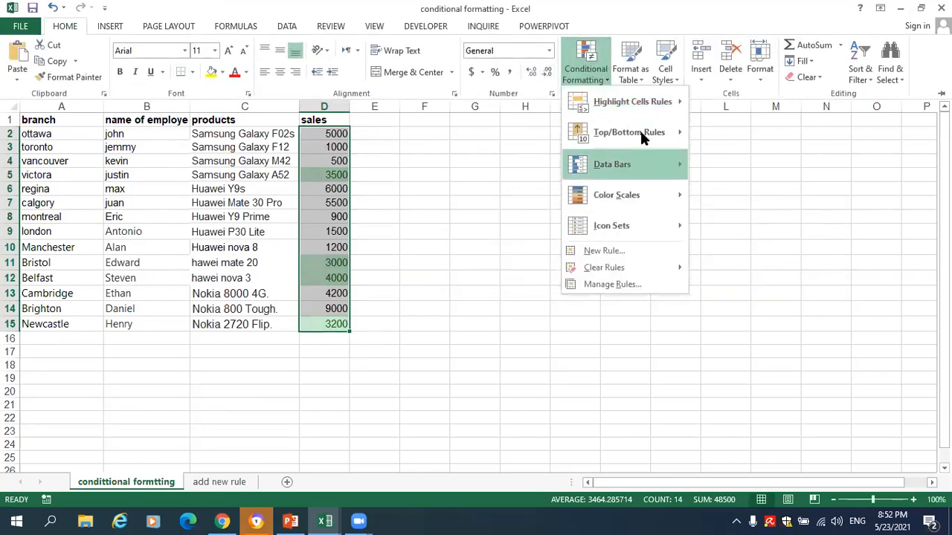
pyautogui.moveTo(648, 92)
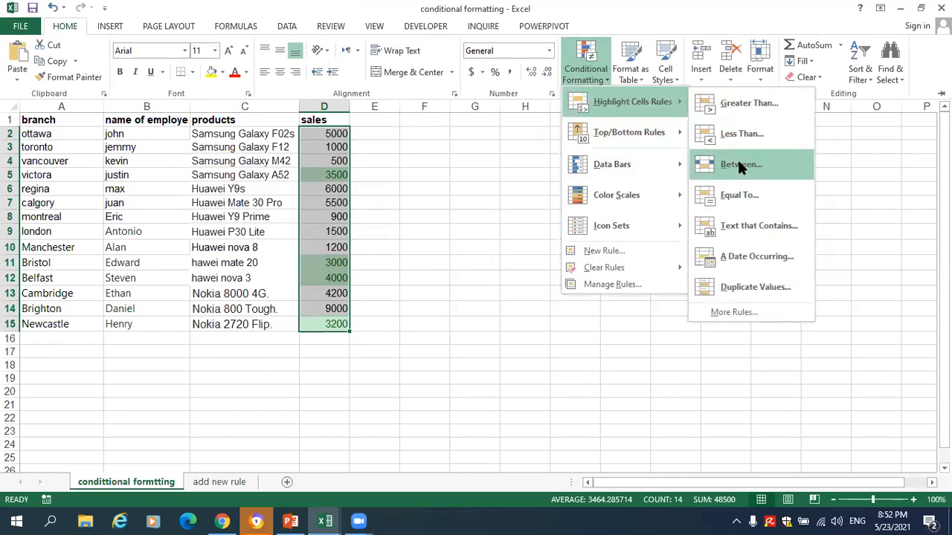
pyautogui.click(739, 158)
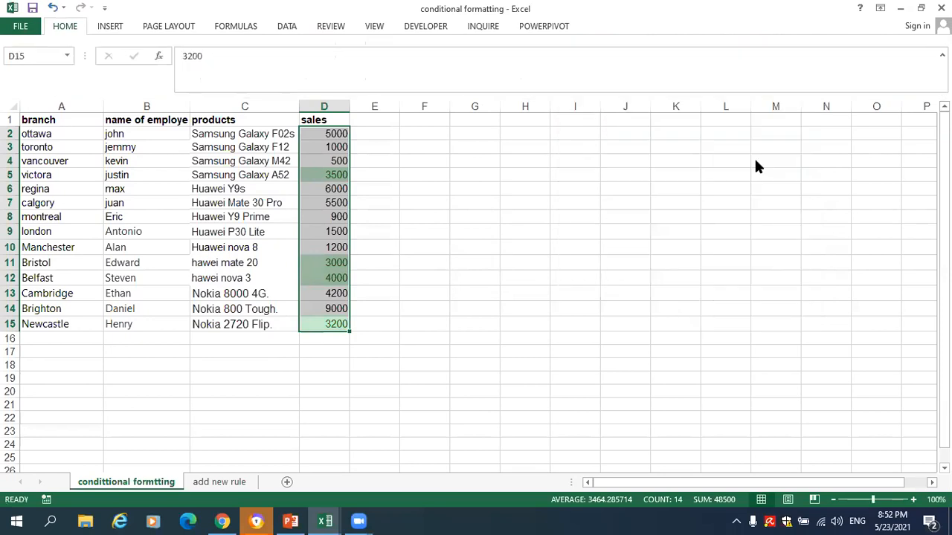
pyautogui.click(744, 251)
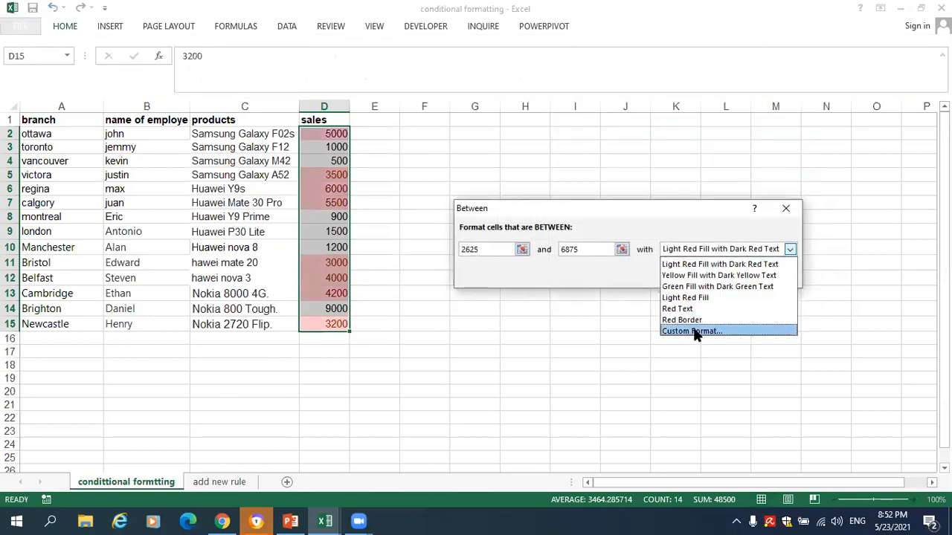
pyautogui.click(694, 329)
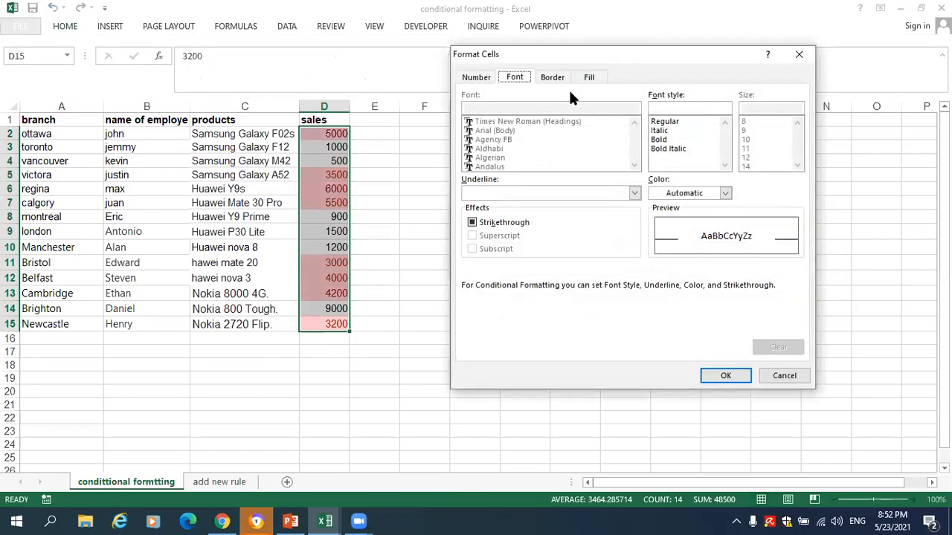
pyautogui.click(551, 77)
pyautogui.click(585, 79)
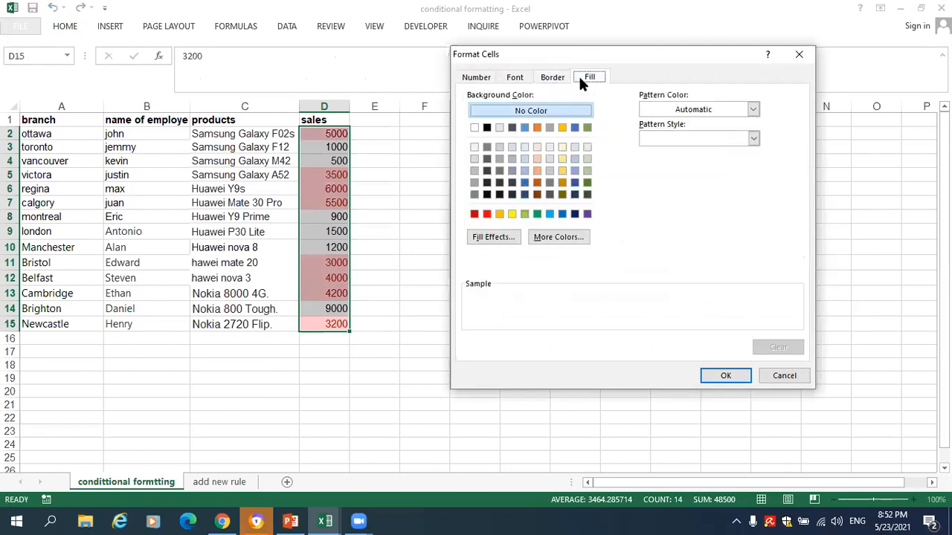
pyautogui.click(524, 214)
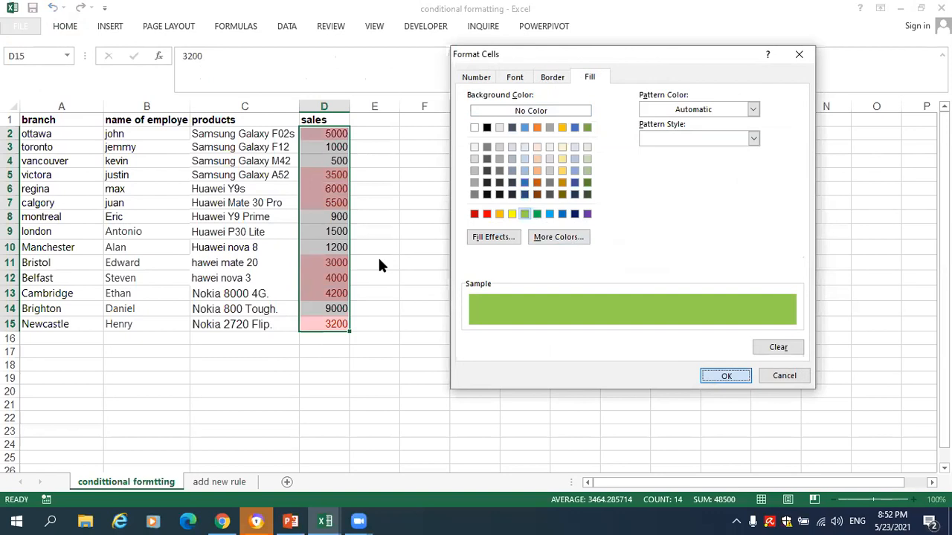
pyautogui.press('Return')
# Remove the green Between highlighting by clearing the rules from the entire sheet
pyautogui.click(340, 340)
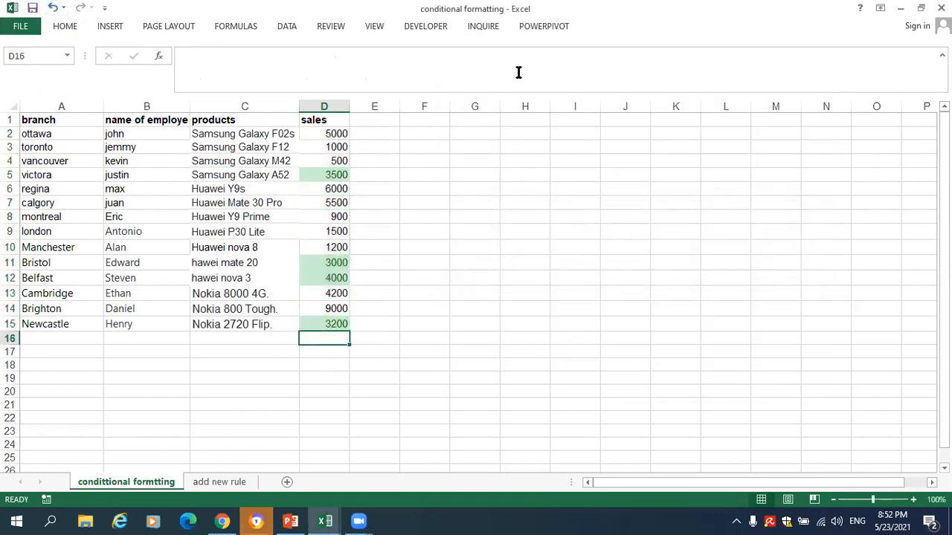
pyautogui.click(61, 26)
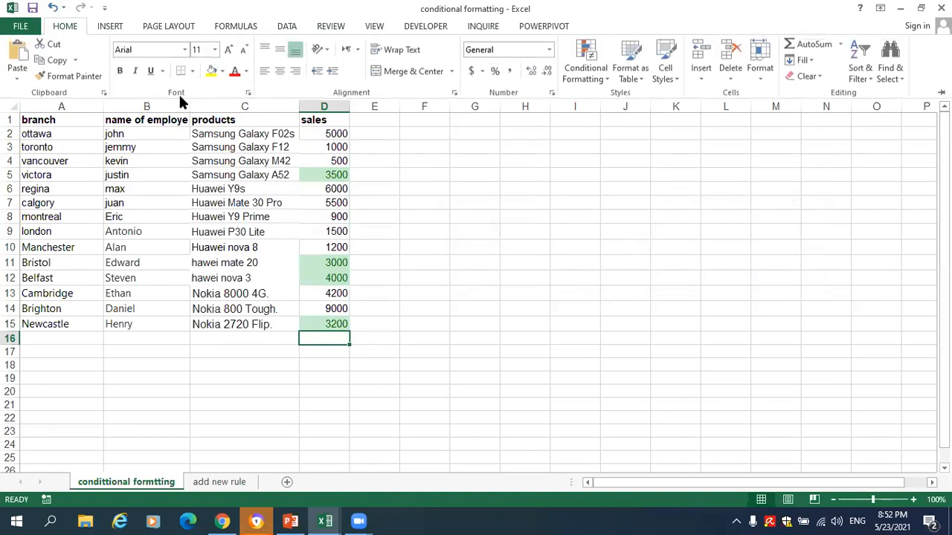
pyautogui.click(592, 68)
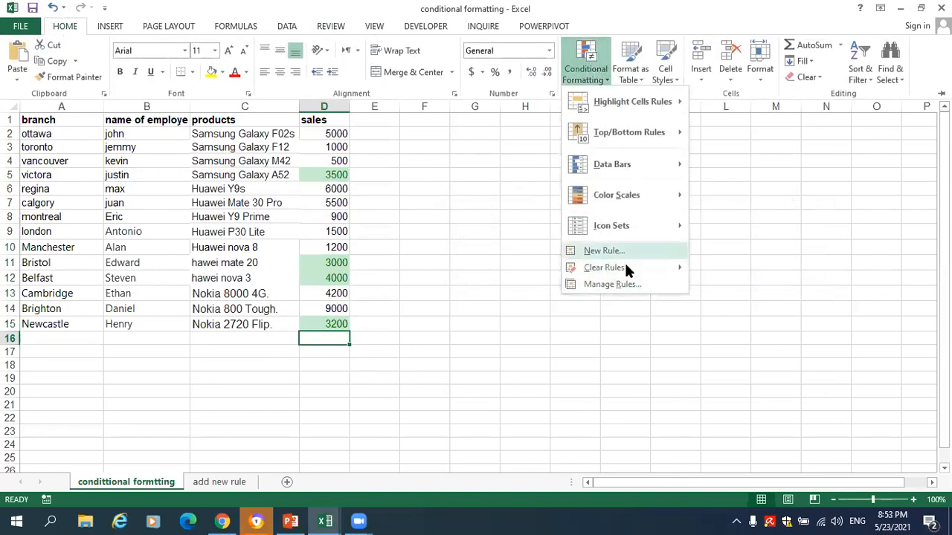
pyautogui.moveTo(625, 267)
pyautogui.click(724, 290)
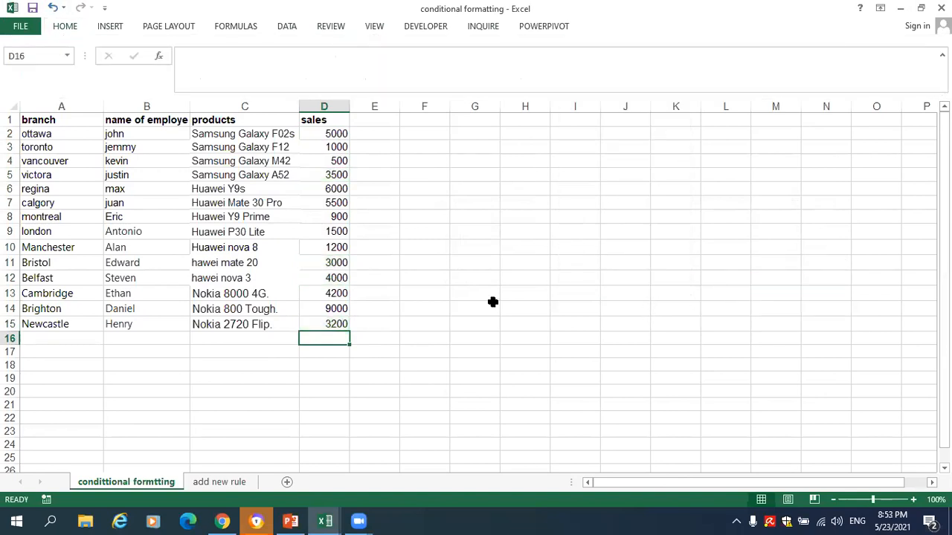
pyautogui.click(480, 296)
pyautogui.click(83, 30)
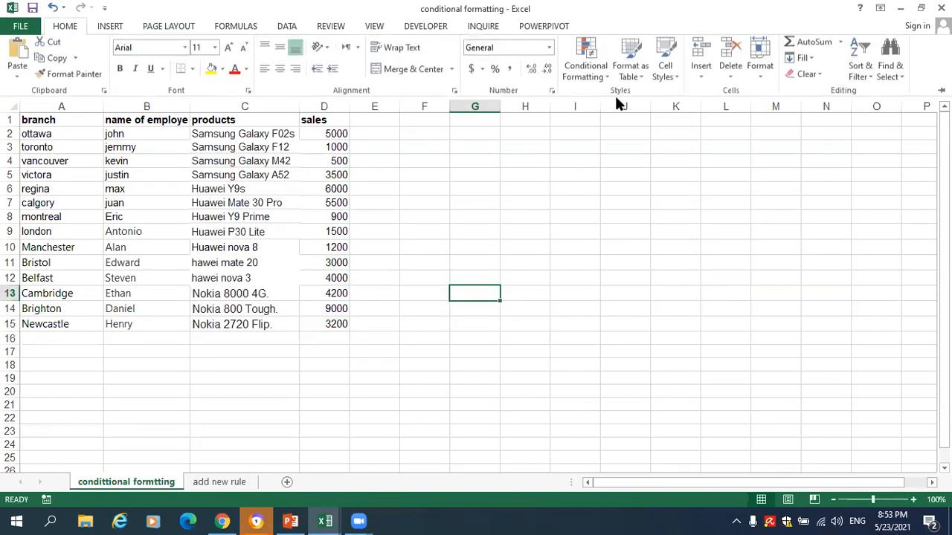
pyautogui.click(599, 78)
pyautogui.moveTo(617, 108)
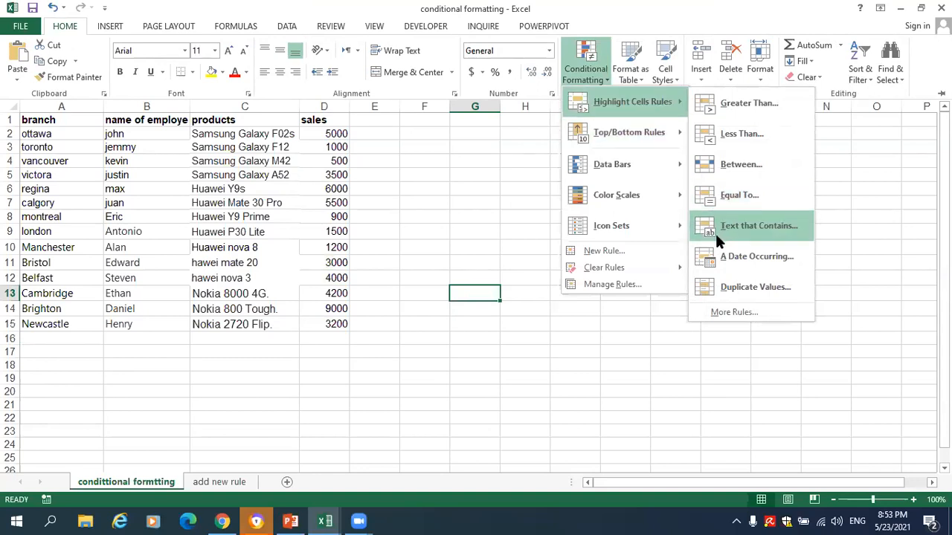
pyautogui.click(732, 198)
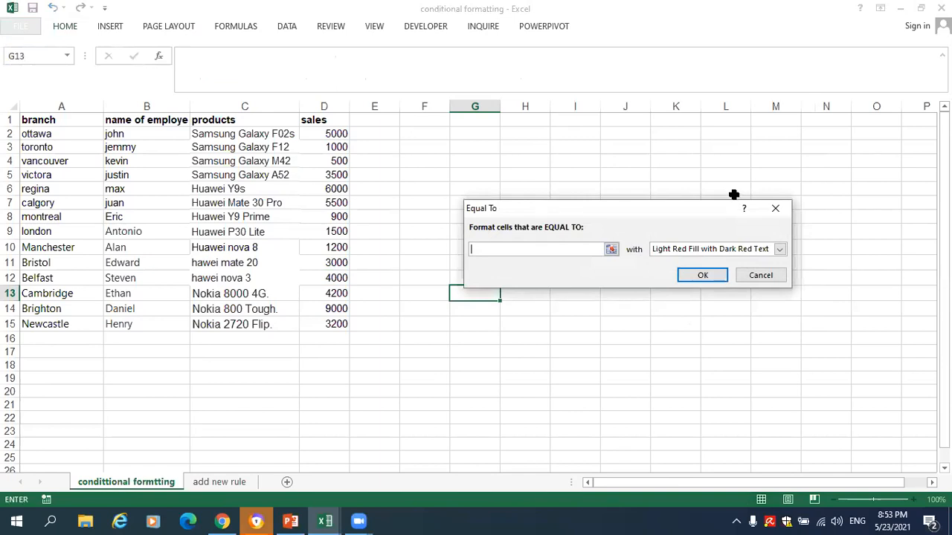
pyautogui.click(775, 208)
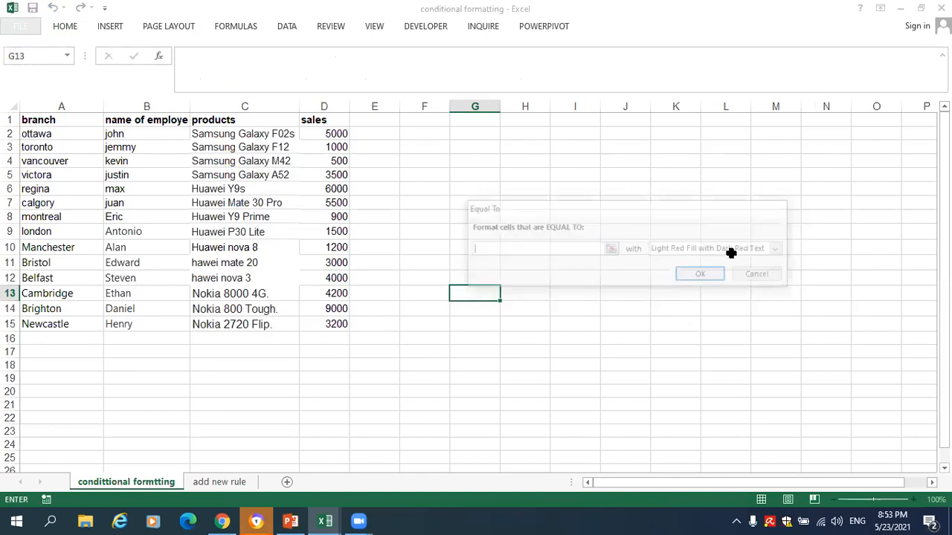
# Highlight the sales values in D2:D15 equal to 3000 with Light Red Fill, and select the highlighted cell D11
pyautogui.moveTo(322, 137); pyautogui.dragTo(332, 326)
pyautogui.click(54, 23)
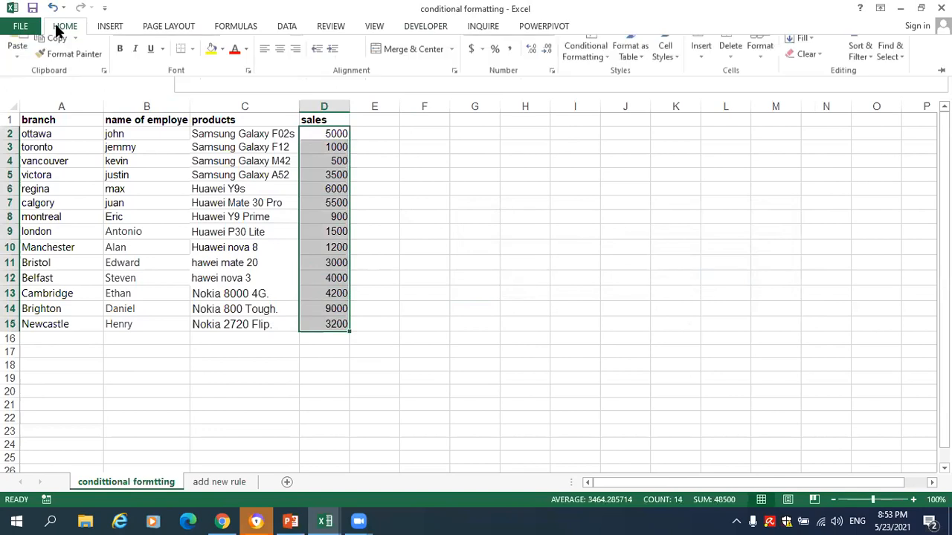
pyautogui.click(587, 66)
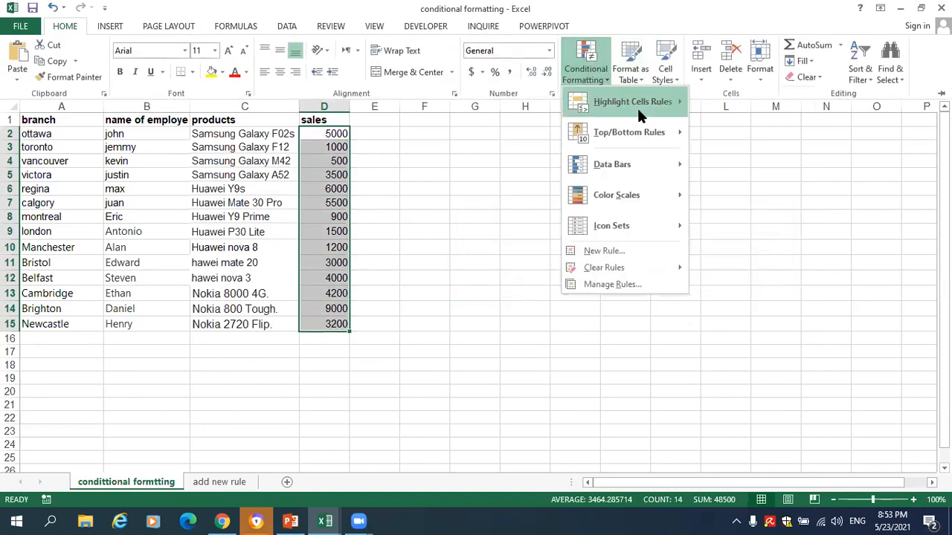
pyautogui.moveTo(655, 117)
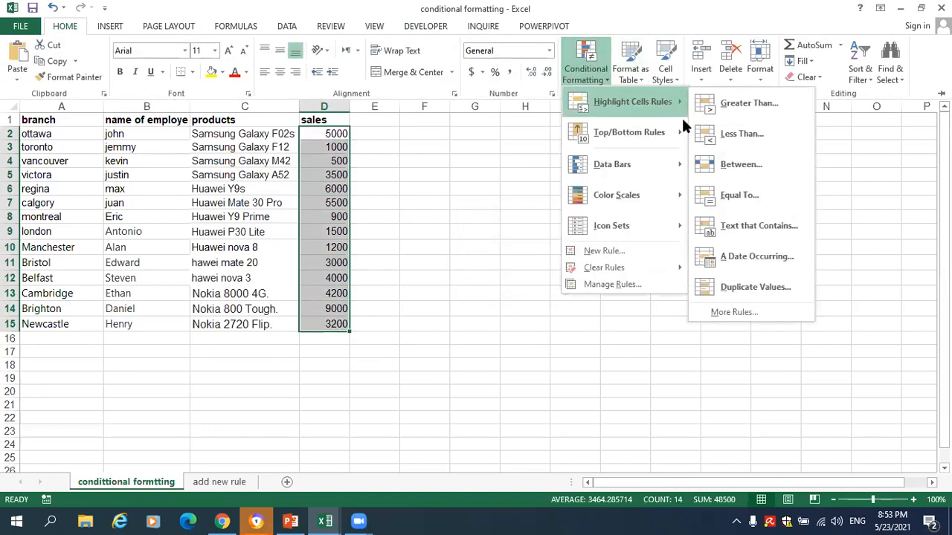
pyautogui.click(790, 198)
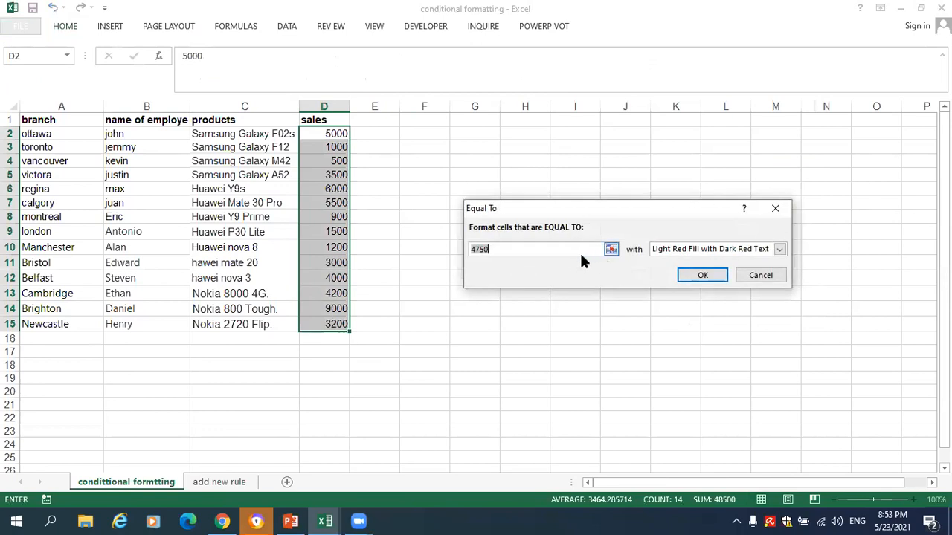
pyautogui.write('3000')
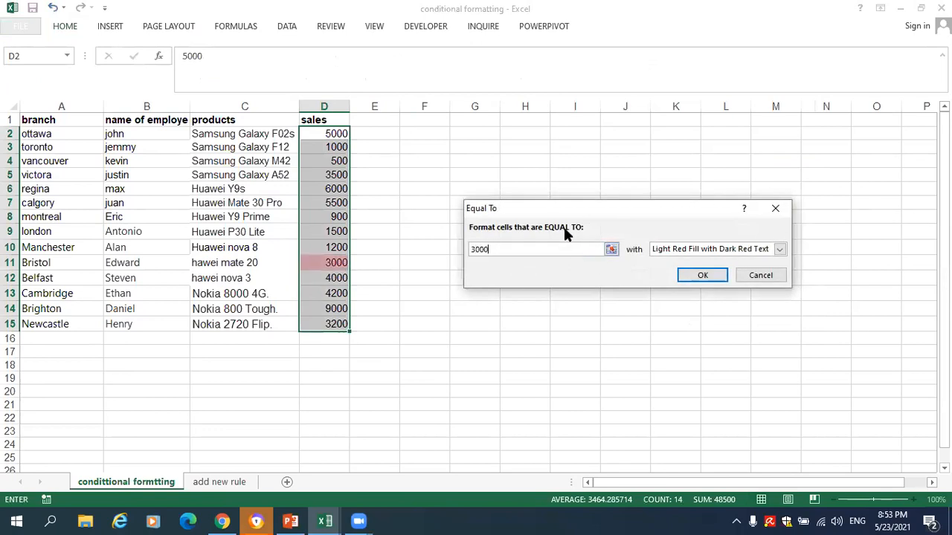
pyautogui.click(699, 250)
pyautogui.click(674, 297)
pyautogui.click(699, 275)
pyautogui.click(424, 325)
pyautogui.click(324, 265)
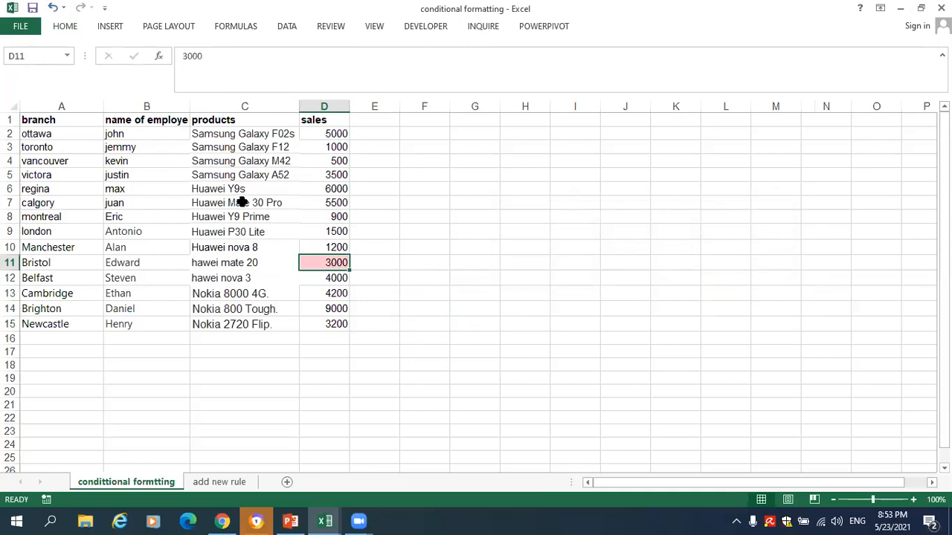
# Undo the Equal To highlighting on the sales column
pyautogui.click(52, 8)
pyautogui.click(66, 27)
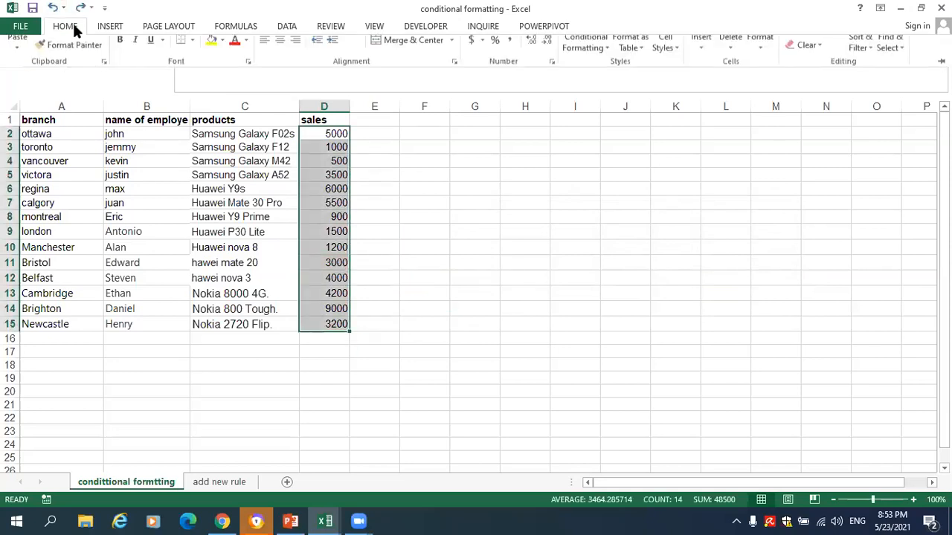
pyautogui.click(588, 69)
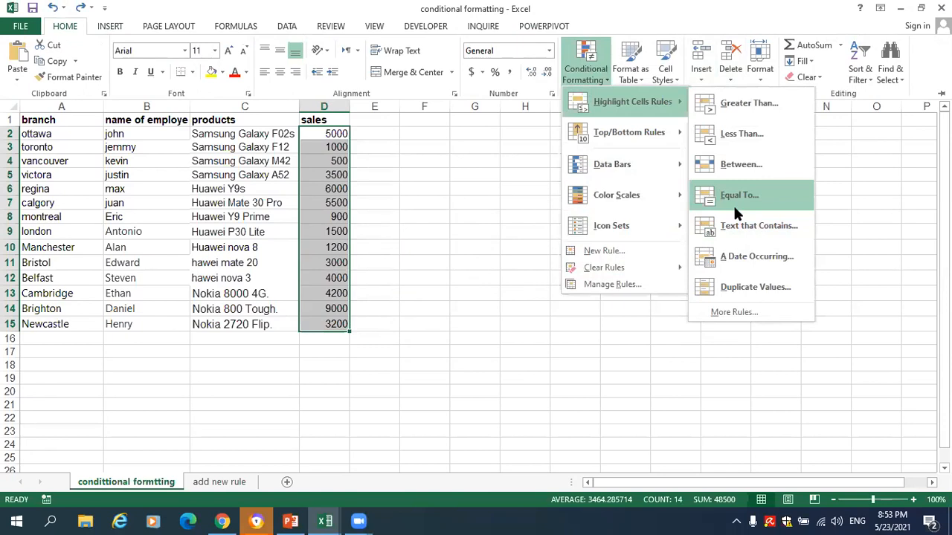
pyautogui.click(331, 256)
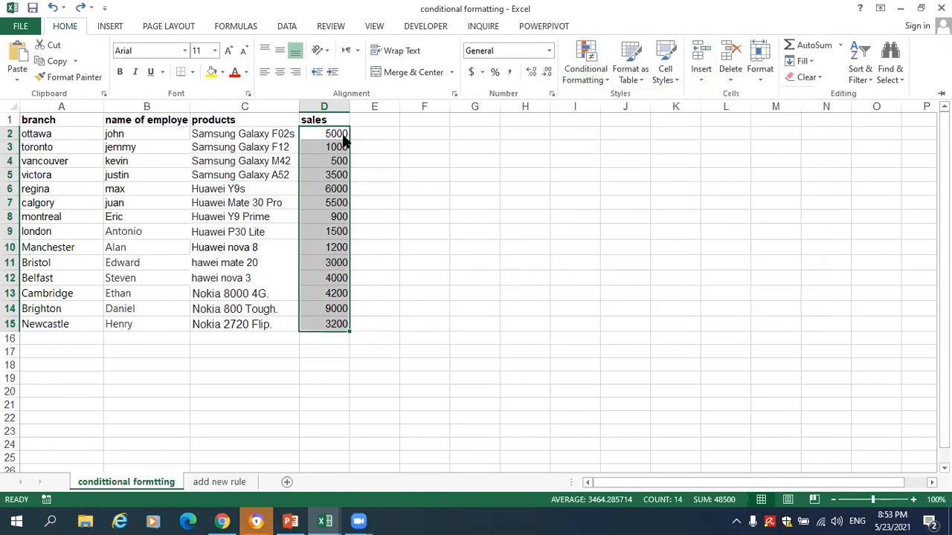
pyautogui.hotkey('ctrl', 'F1')
pyautogui.click(323, 340)
# Start a Text That Contains highlight rule on A2:D15 and try the texts "m" and "sa"
pyautogui.moveTo(24, 133); pyautogui.dragTo(344, 325)
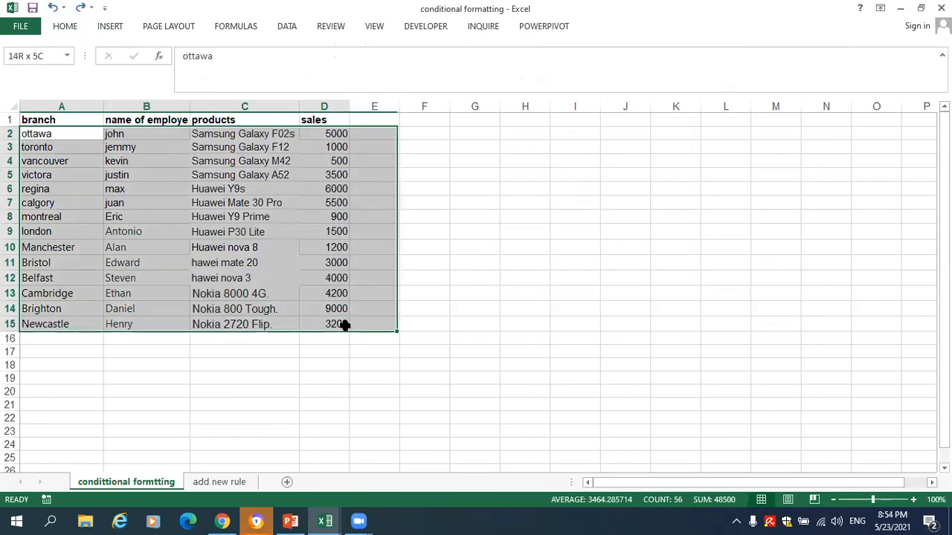
pyautogui.click(59, 26)
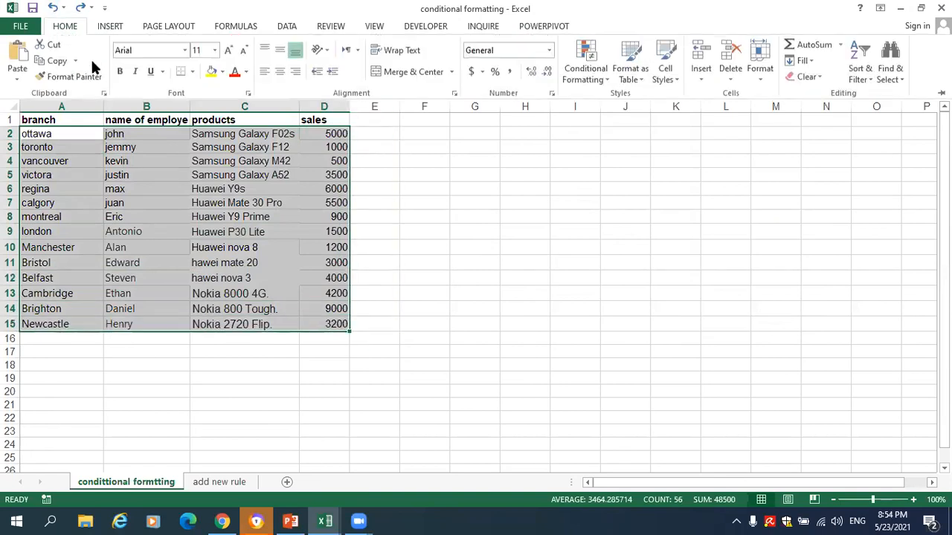
pyautogui.click(590, 87)
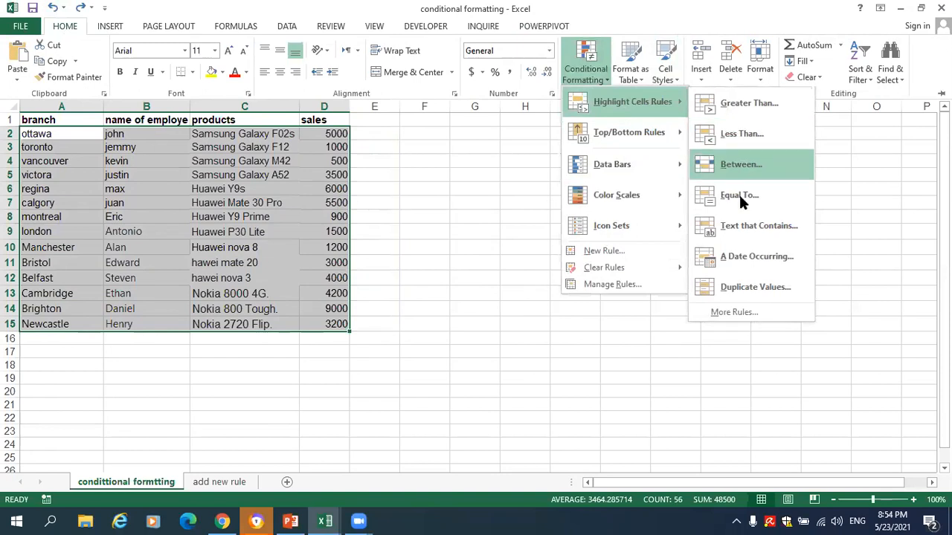
pyautogui.click(748, 223)
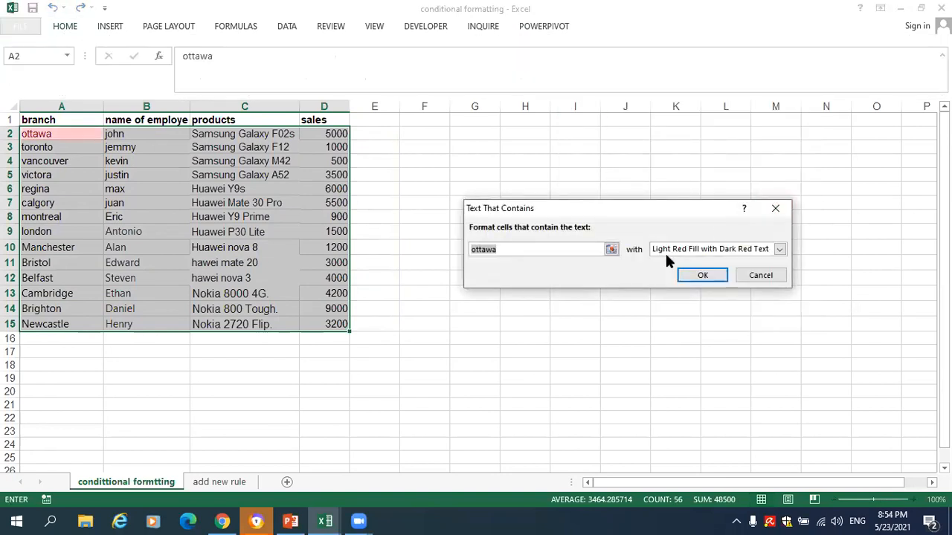
pyautogui.press('BackSpace')
pyautogui.write('m')
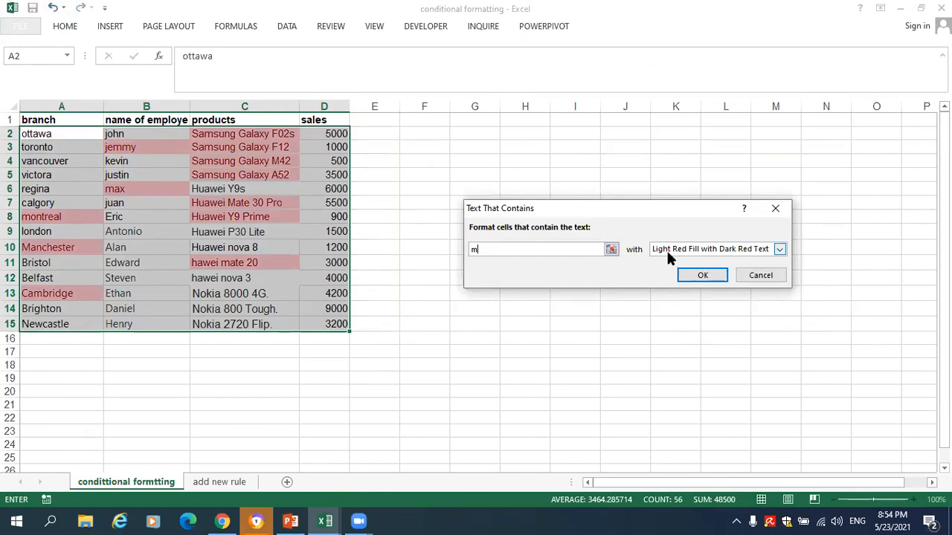
pyautogui.press('BackSpace')
pyautogui.write('sa')
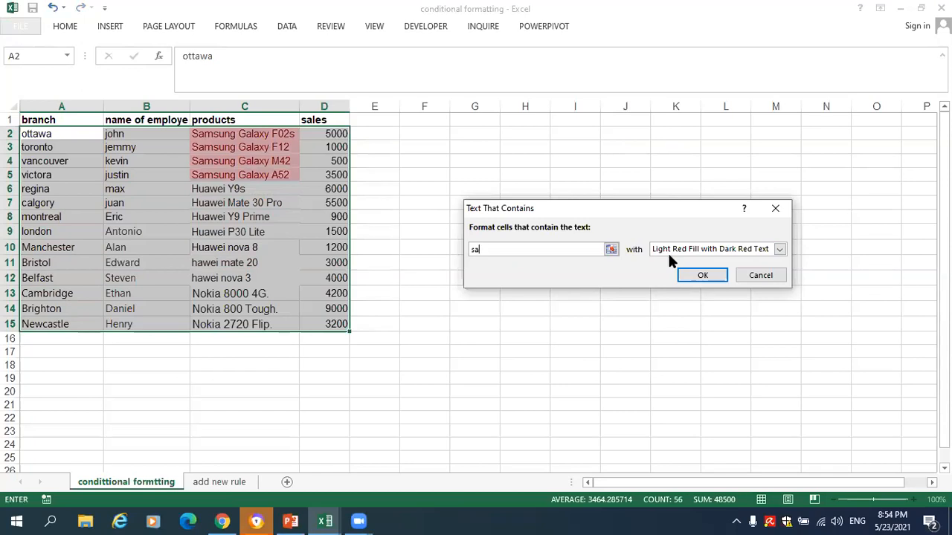
# Highlight the cells in A2:D15 that contain "hawei mate 20" with Light Red Fill
pyautogui.press('BackSpace')
pyautogui.press('BackSpace')
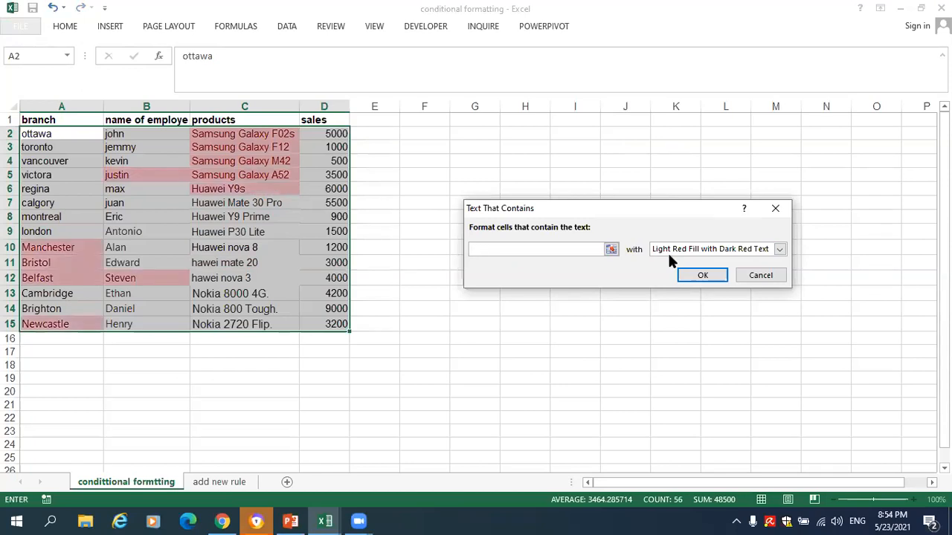
pyautogui.write('h')
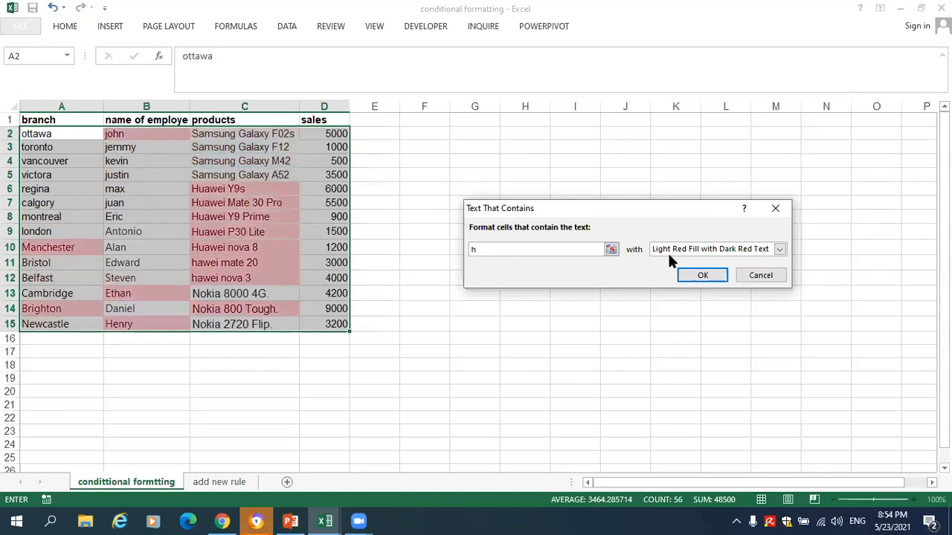
pyautogui.write('a')
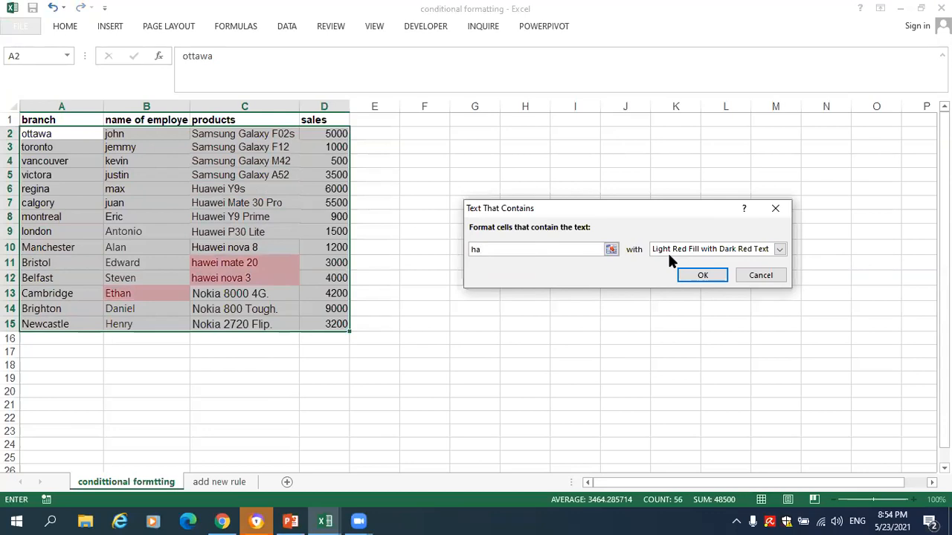
pyautogui.write('we')
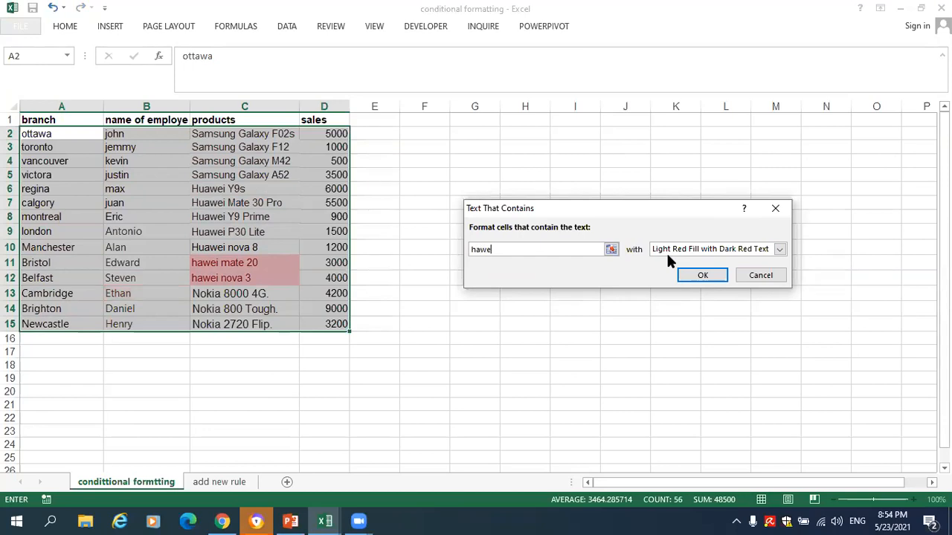
pyautogui.write('i mate 20')
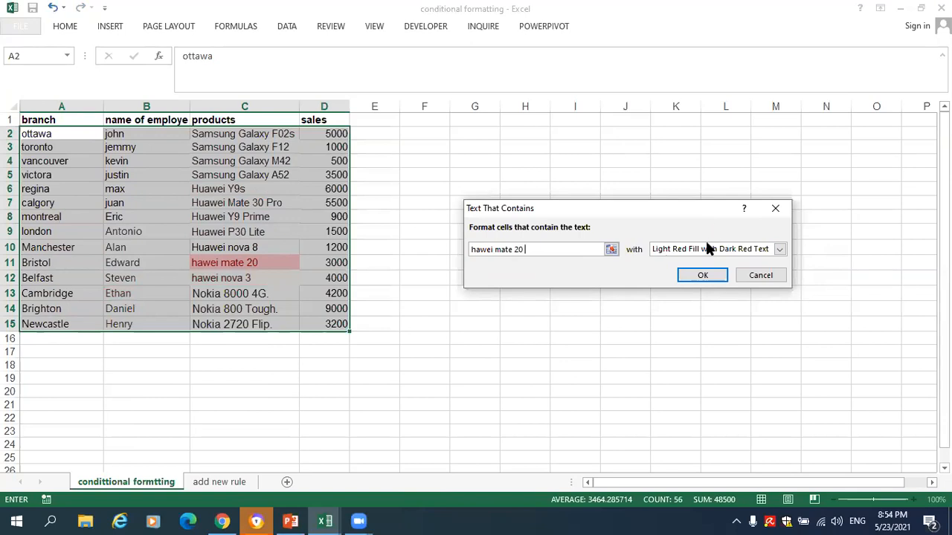
pyautogui.click(683, 249)
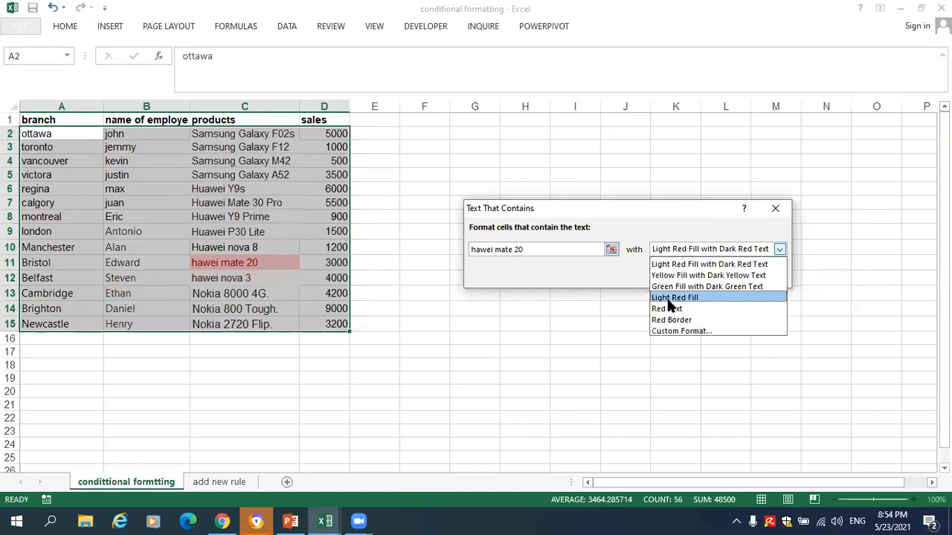
pyautogui.click(675, 298)
pyautogui.click(701, 276)
pyautogui.click(340, 384)
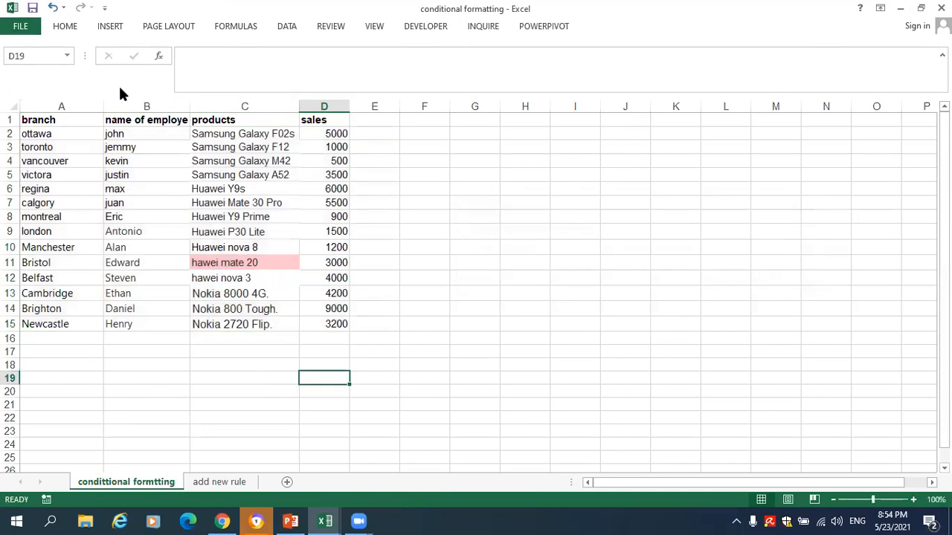
# Clear the conditional formatting rules from the entire sheet to remove the text highlighting
pyautogui.click(65, 26)
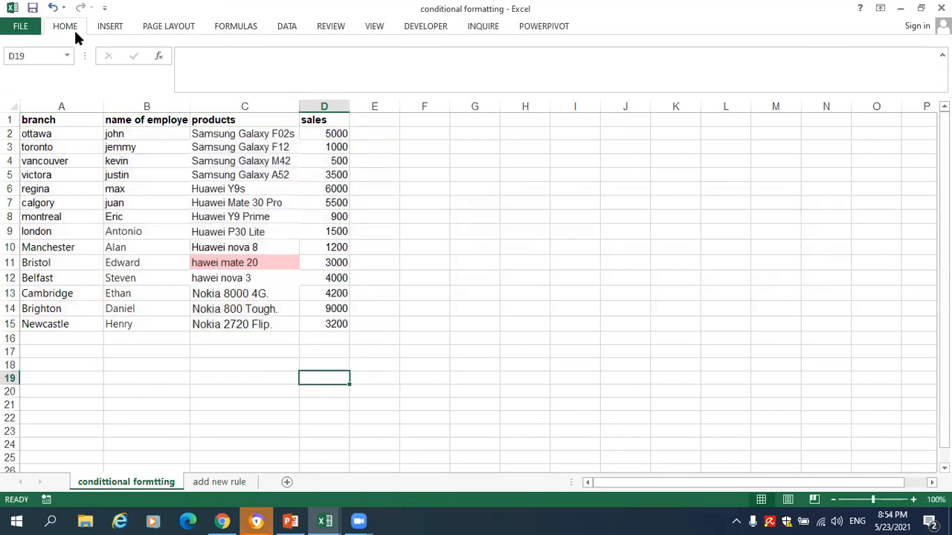
pyautogui.click(589, 79)
pyautogui.moveTo(616, 268)
pyautogui.click(723, 285)
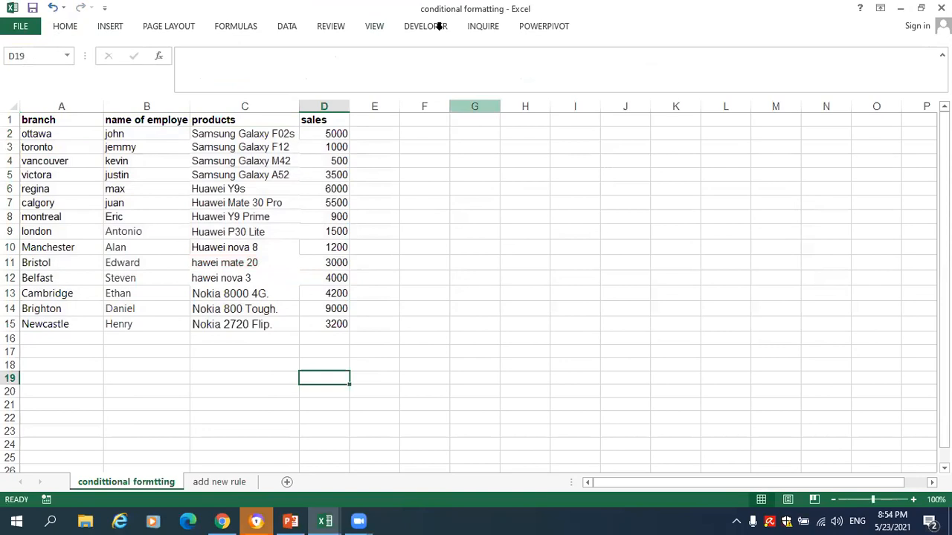
pyautogui.click(64, 26)
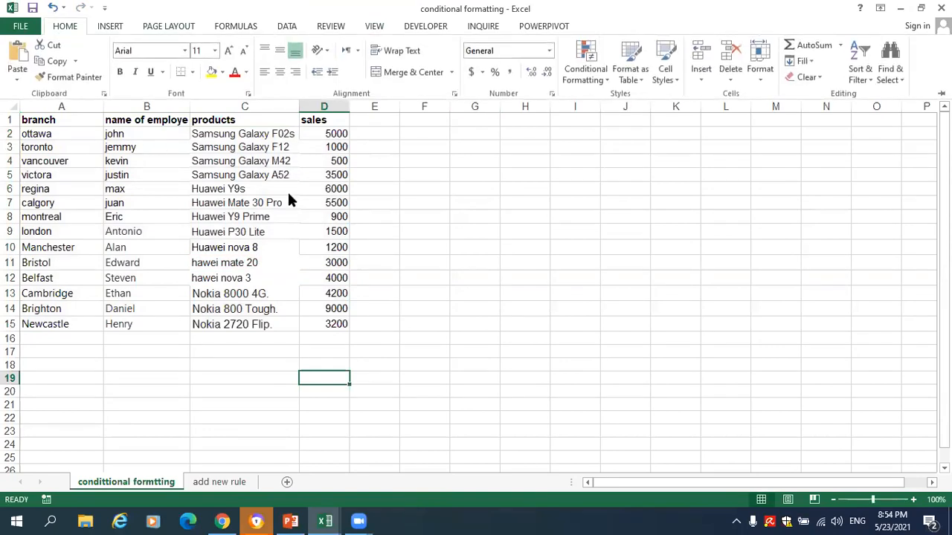
pyautogui.click(573, 79)
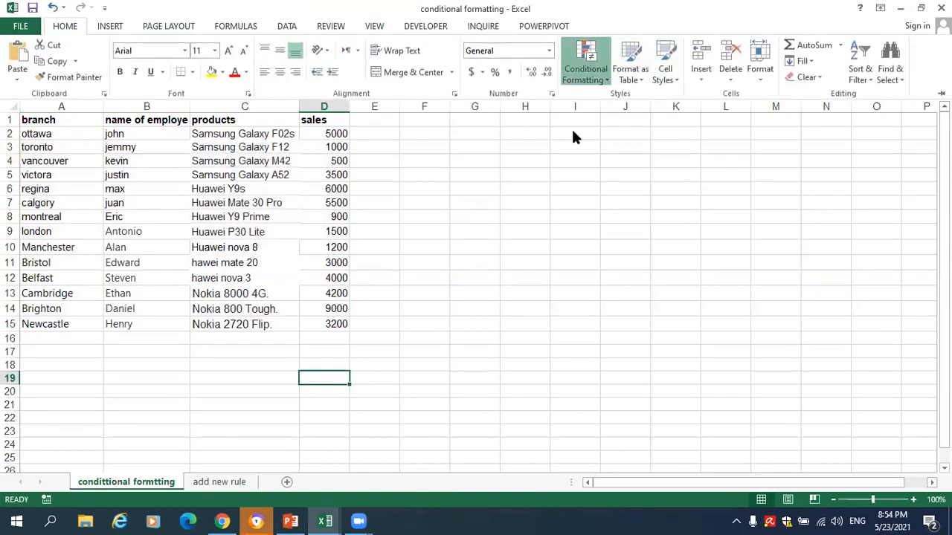
pyautogui.moveTo(584, 105)
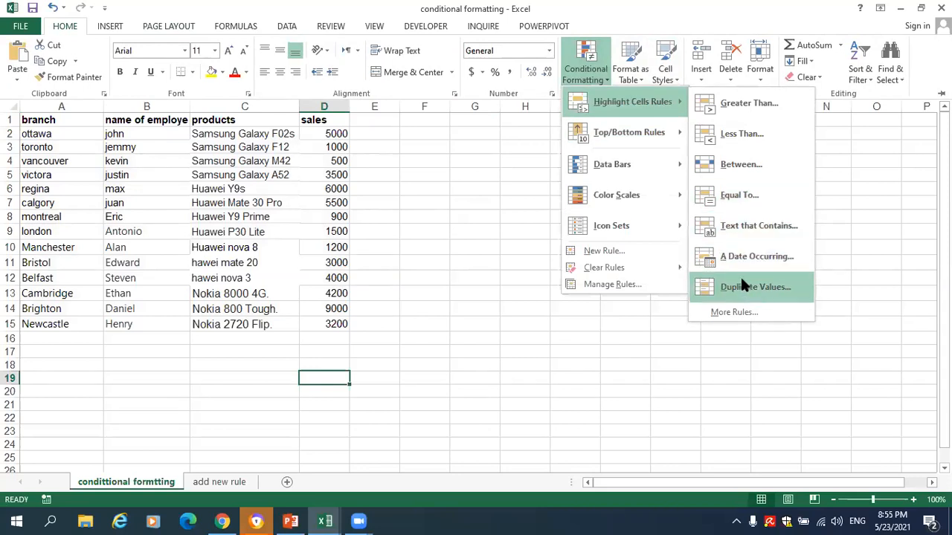
pyautogui.click(128, 177)
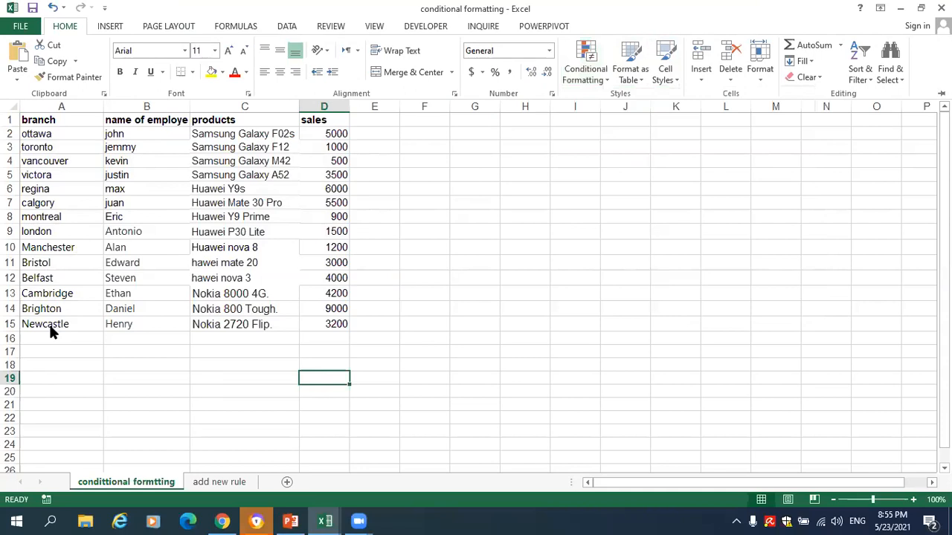
# Begin a new record in row 16 with the branch Newcastle and the employee's first name
pyautogui.click(30, 336)
pyautogui.click(30, 336)
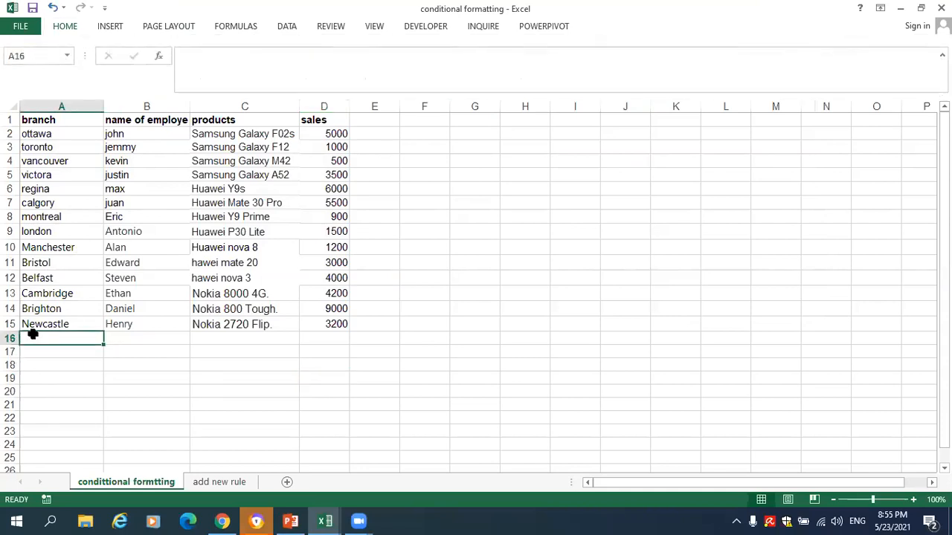
pyautogui.write('newcastle')
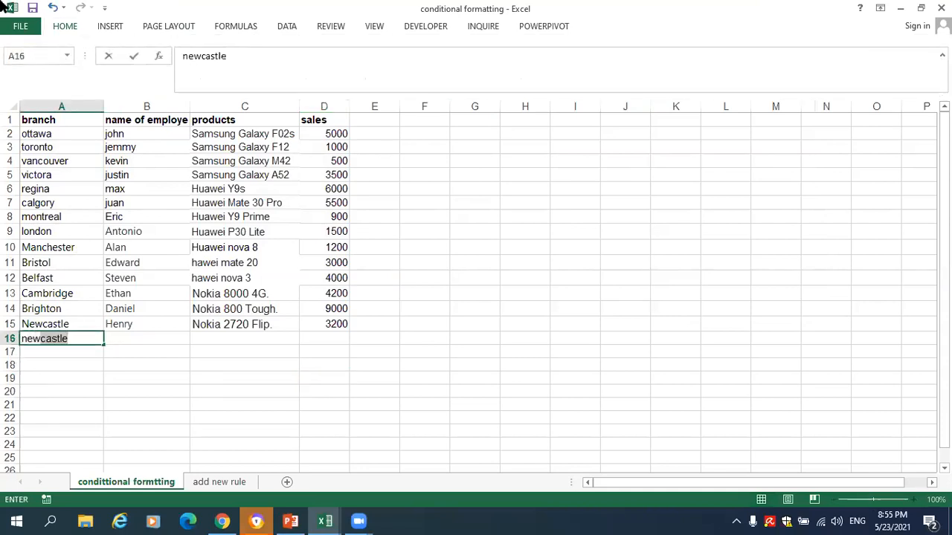
pyautogui.press('Tab')
pyautogui.write('steven')
pyautogui.press('Tab')
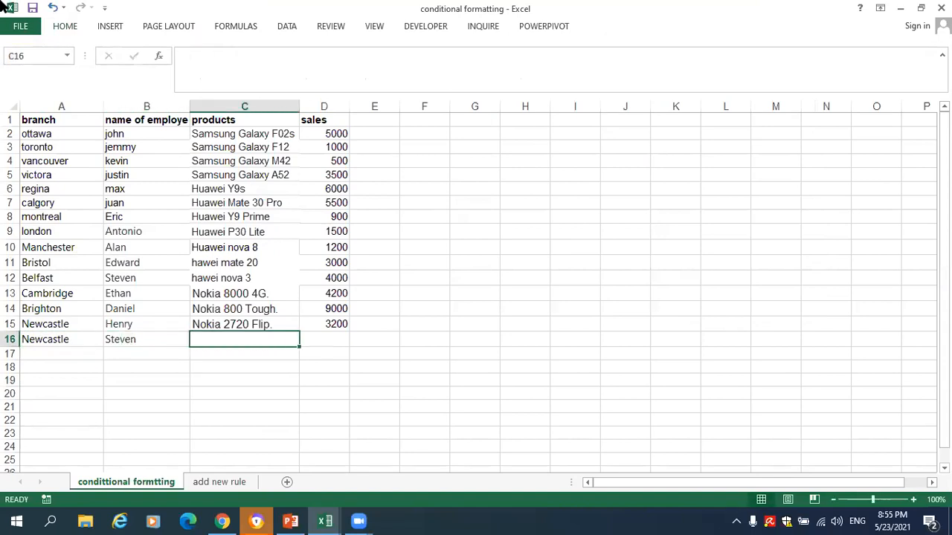
# Complete the record in row 16 with the product "noika 8000 4g" and a sales value of 3000
pyautogui.write('sa')
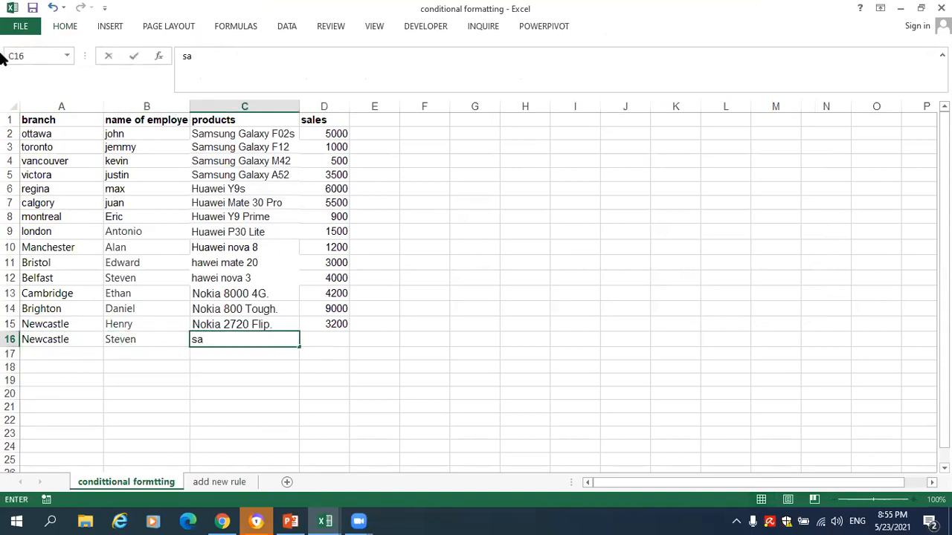
pyautogui.press('BackSpace')
pyautogui.press('BackSpace')
pyautogui.write('na')
pyautogui.press('BackSpace')
pyautogui.write('olia')
pyautogui.press('BackSpace')
pyautogui.press('BackSpace')
pyautogui.press('BackSpace')
pyautogui.write('ika ')
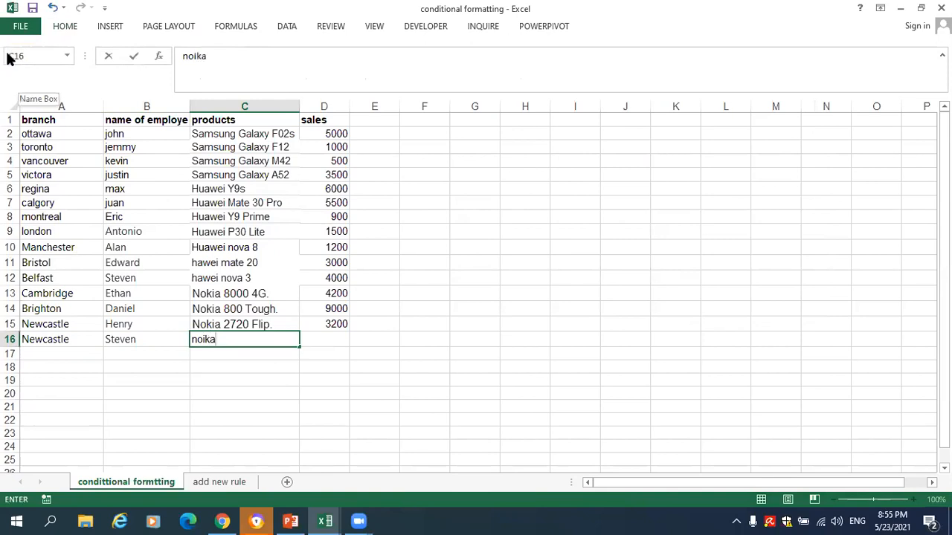
pyautogui.write('8000')
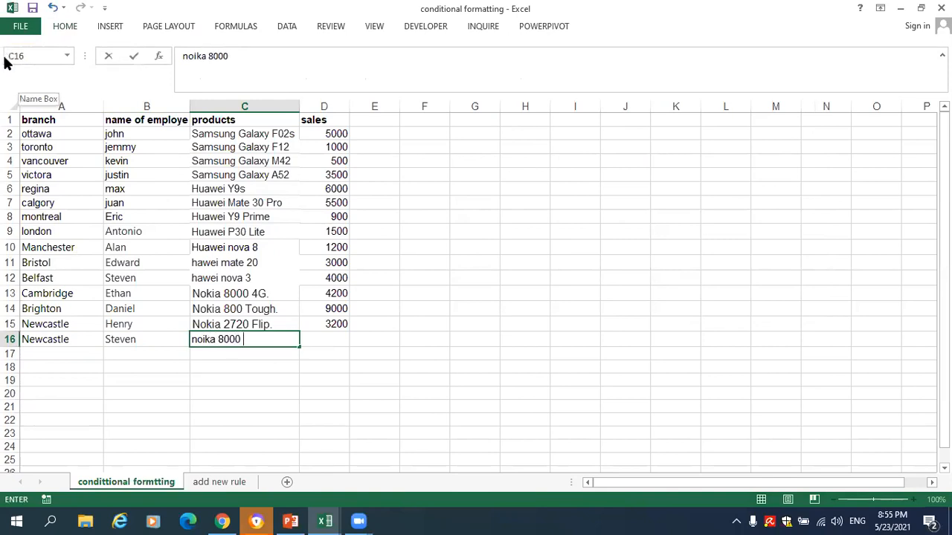
pyautogui.write(' $')
pyautogui.press('BackSpace')
pyautogui.write('4g')
pyautogui.press('Tab')
pyautogui.write('3000')
pyautogui.hotkey('ctrl', 'Return')
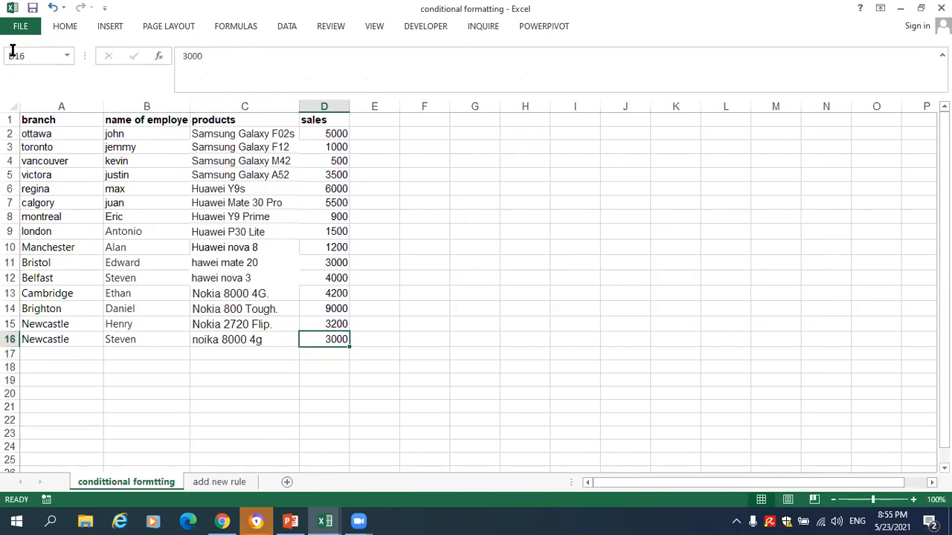
# Highlight the duplicate values in A2:D17 using Green Fill with Dark Green Text
pyautogui.moveTo(332, 132); pyautogui.dragTo(45, 356)
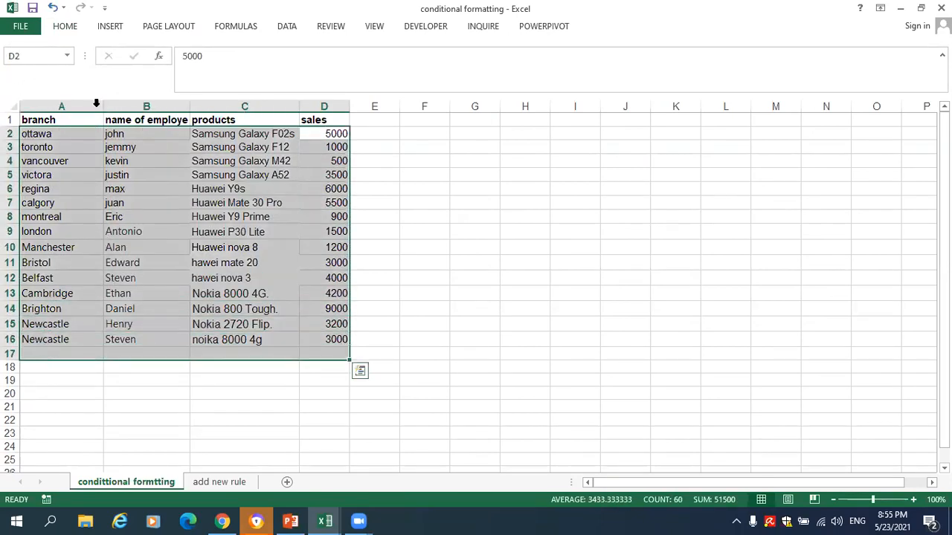
pyautogui.click(58, 27)
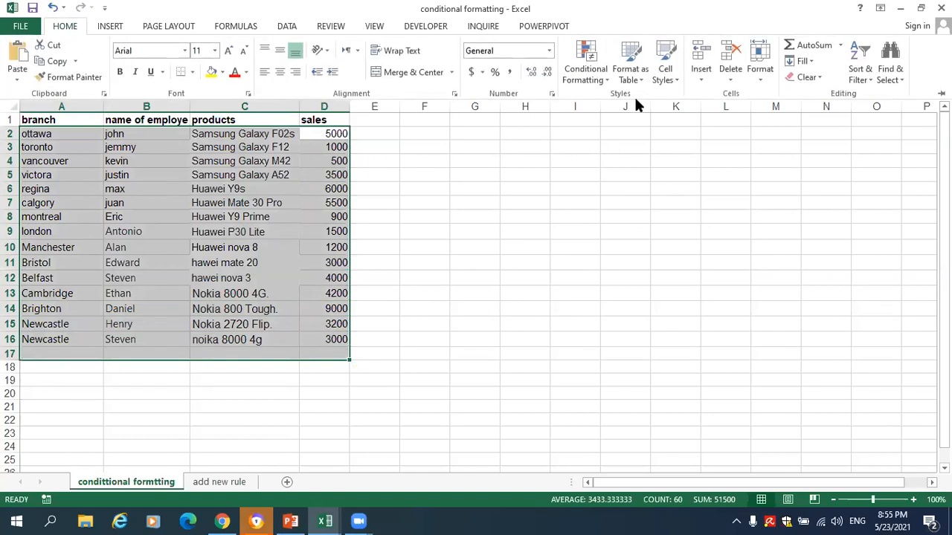
pyautogui.click(585, 71)
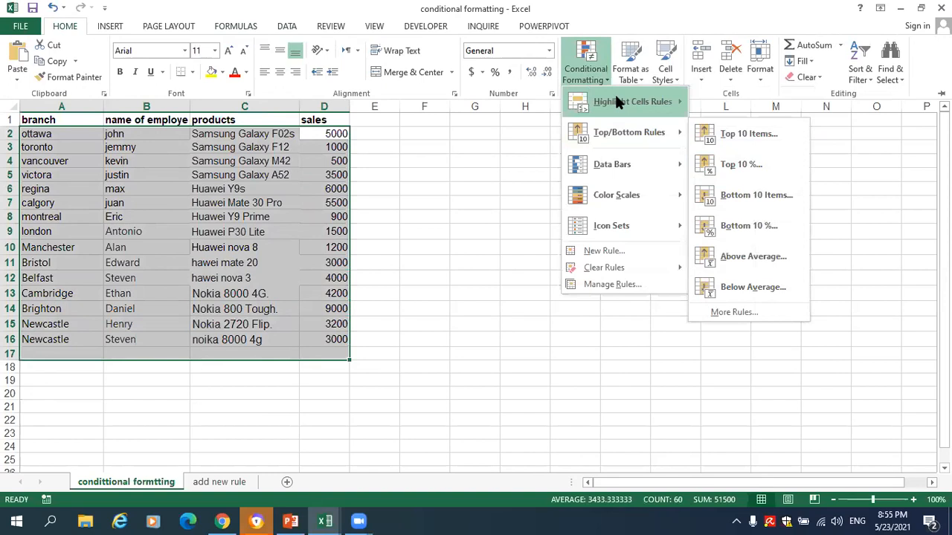
pyautogui.moveTo(617, 101)
pyautogui.click(782, 281)
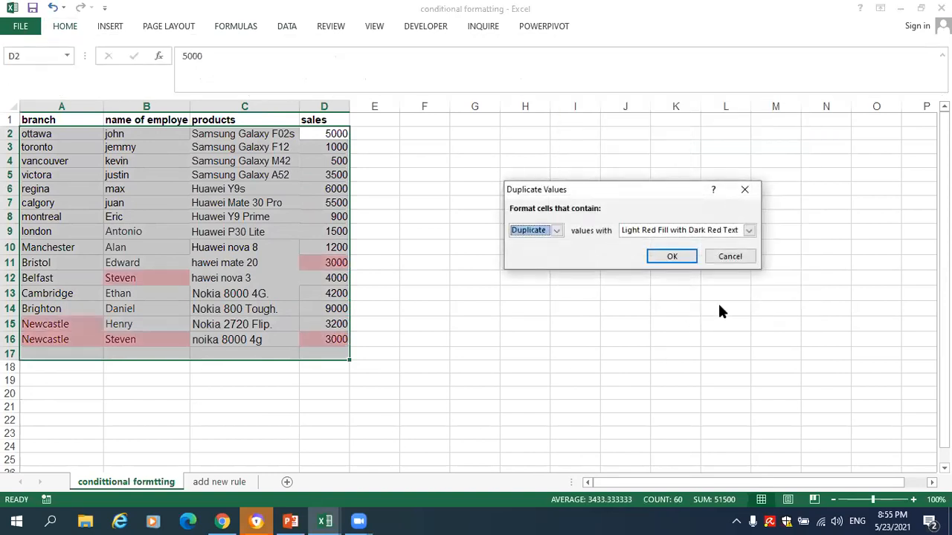
pyautogui.click(728, 230)
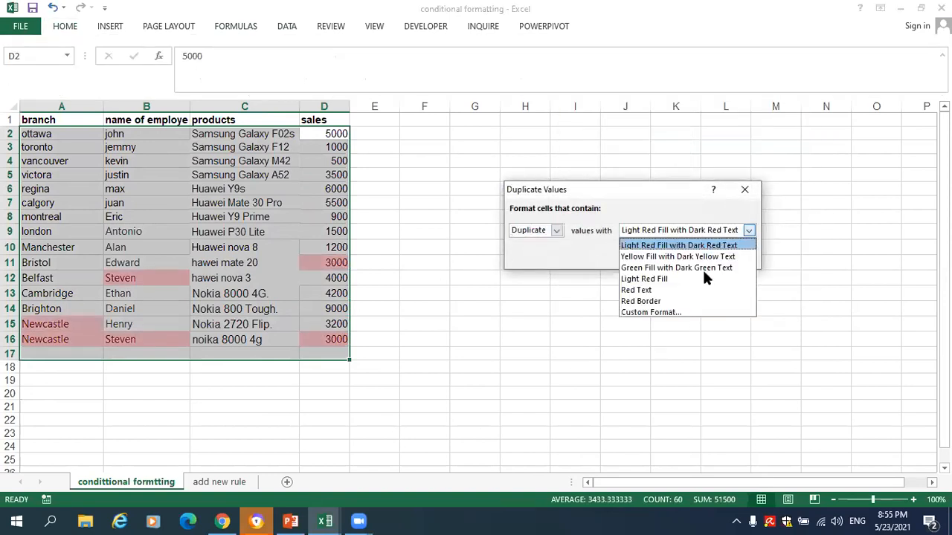
pyautogui.click(669, 287)
pyautogui.click(674, 231)
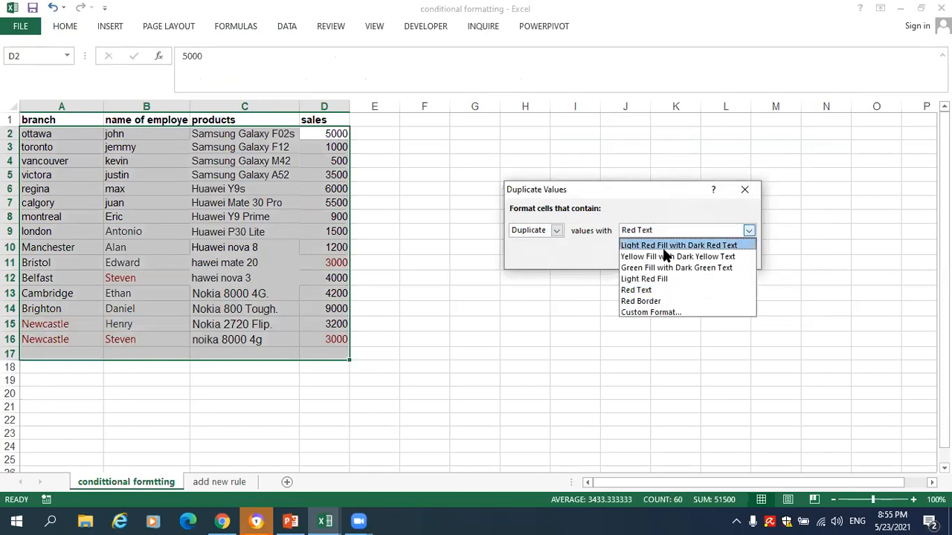
pyautogui.click(661, 266)
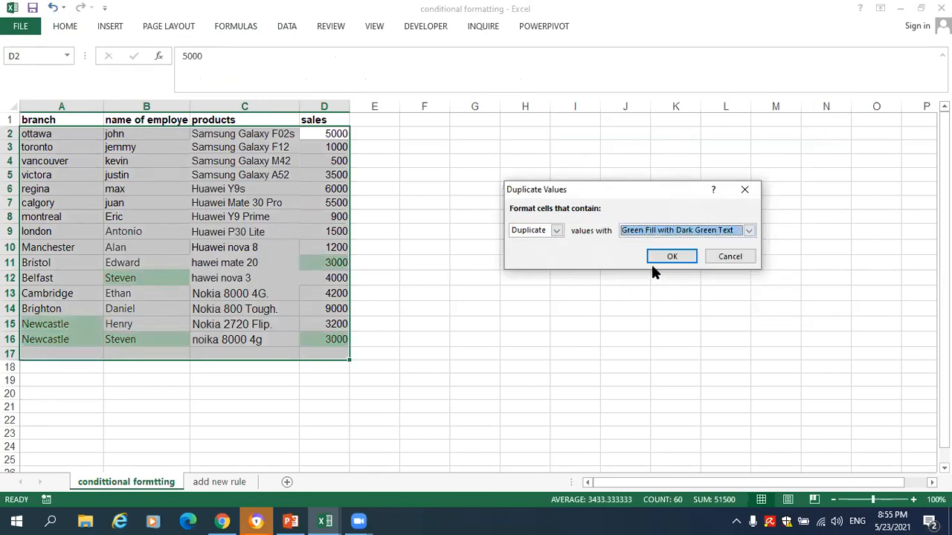
pyautogui.click(661, 255)
pyautogui.click(294, 409)
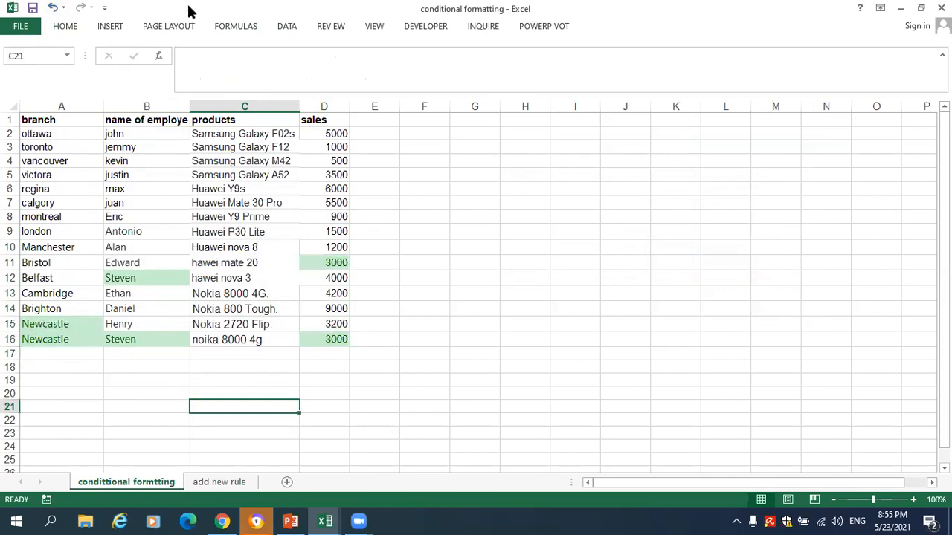
# Clear the conditional formatting rules from the entire sheet to remove the duplicate value highlighting
pyautogui.click(73, 27)
pyautogui.click(578, 71)
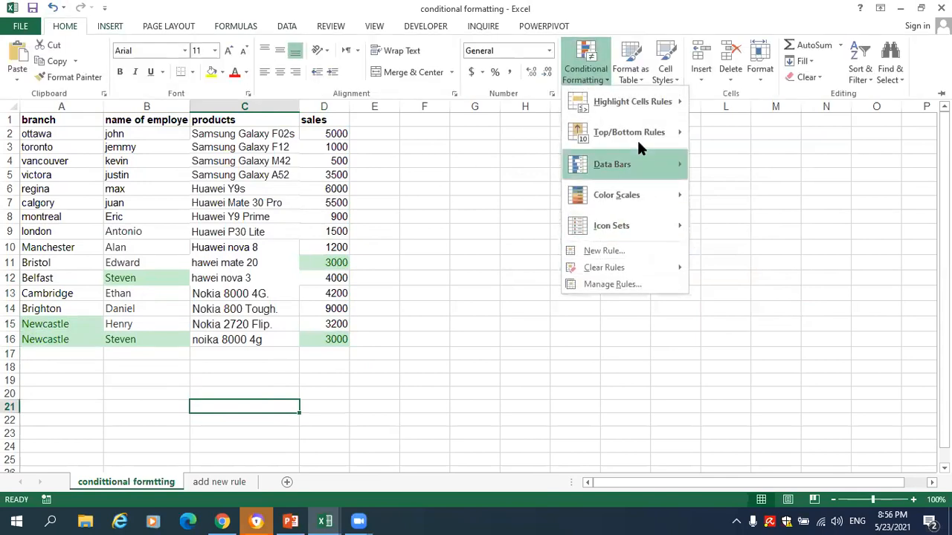
pyautogui.moveTo(663, 270)
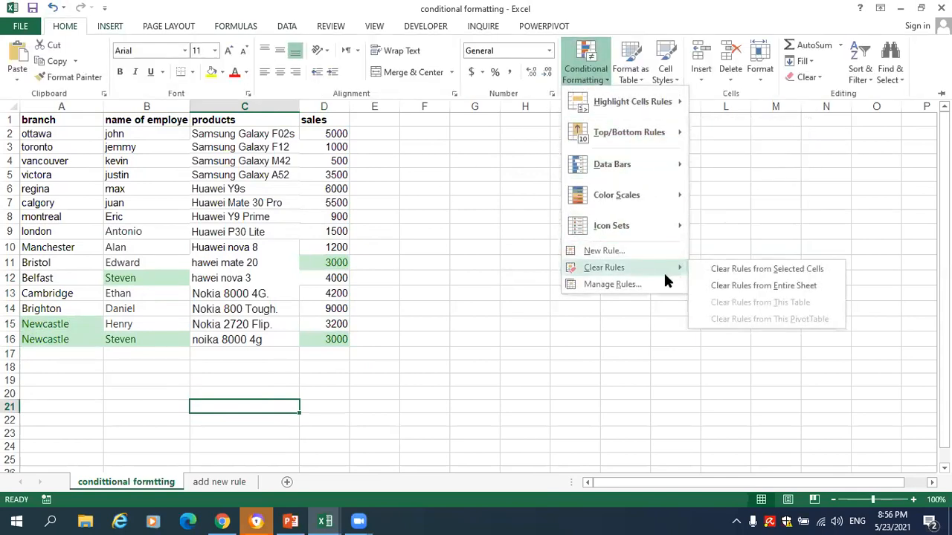
pyautogui.click(706, 286)
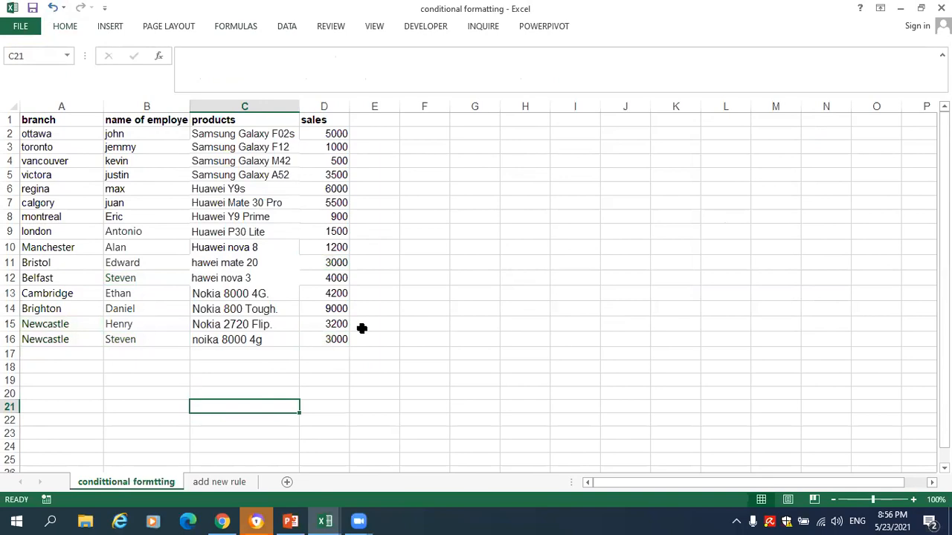
# Delete the contents of the row 16 record, from the sales value in D16 back to the branch in A16
pyautogui.hotkey('ctrl', 'Up')
pyautogui.press('Right')
pyautogui.press('BackSpace')
pyautogui.press('Left')
pyautogui.press('BackSpace')
pyautogui.press('Left')
pyautogui.press('BackSpace')
pyautogui.press('Left')
pyautogui.press('BackSpace')
pyautogui.press('Return')
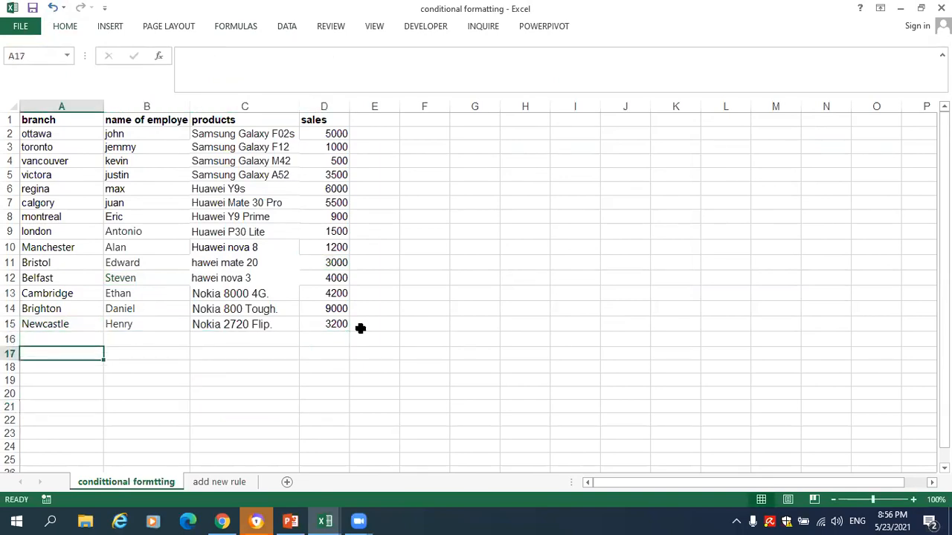
pyautogui.click(72, 24)
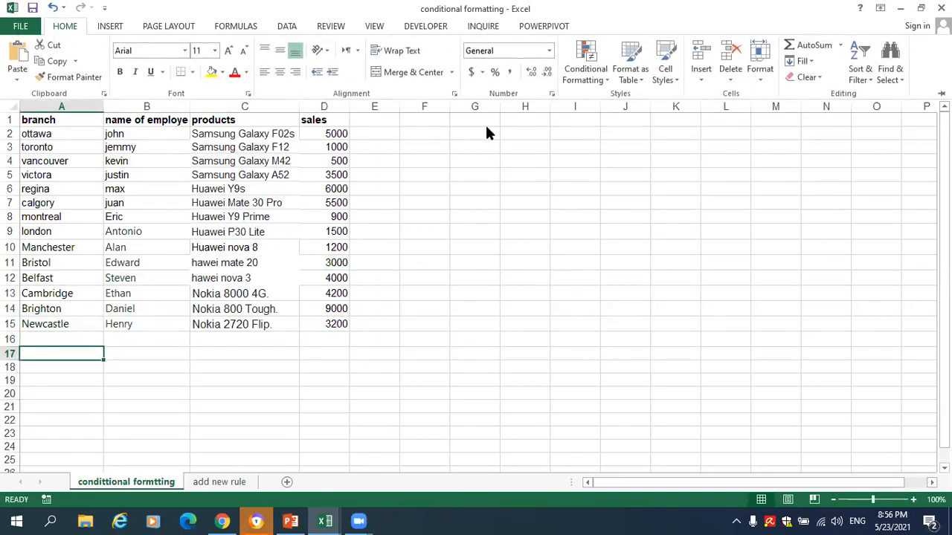
pyautogui.click(586, 77)
pyautogui.moveTo(629, 102)
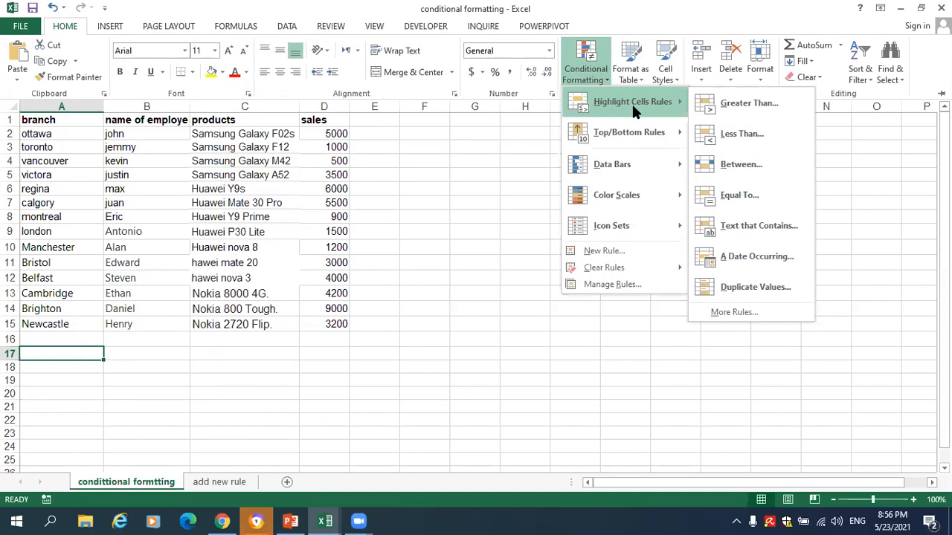
pyautogui.moveTo(645, 127)
pyautogui.moveTo(602, 163)
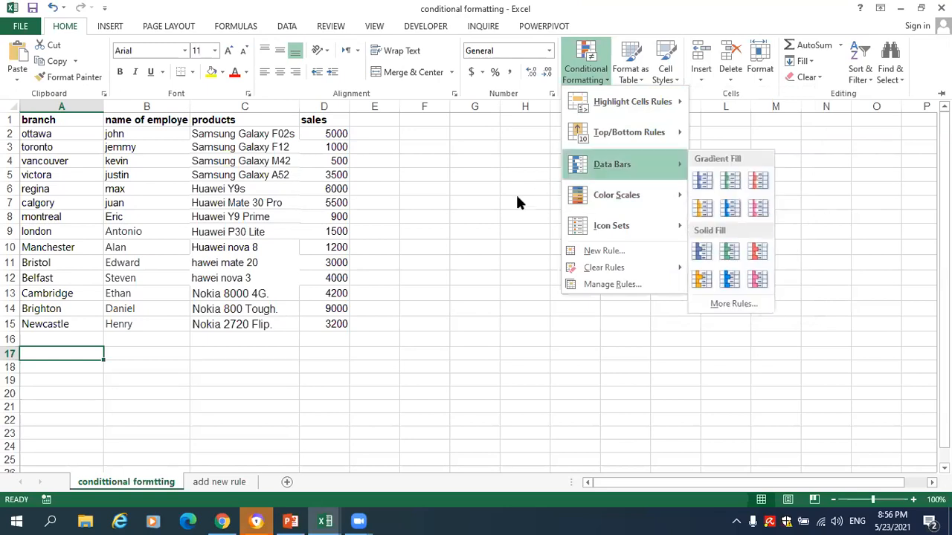
pyautogui.click(298, 158)
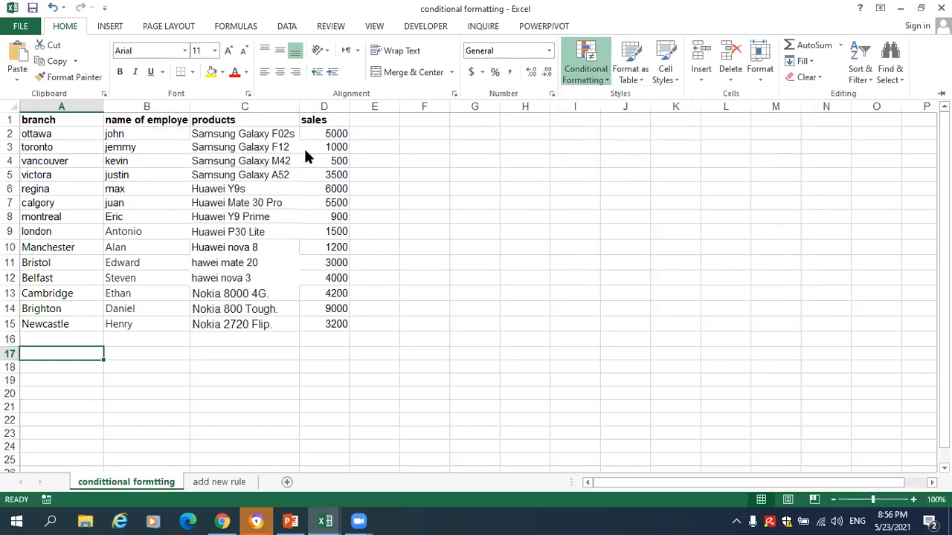
# Apply the coloured three-arrow directional icon set to the sales values in D2:D15
pyautogui.moveTo(323, 134); pyautogui.dragTo(328, 324)
pyautogui.click(64, 27)
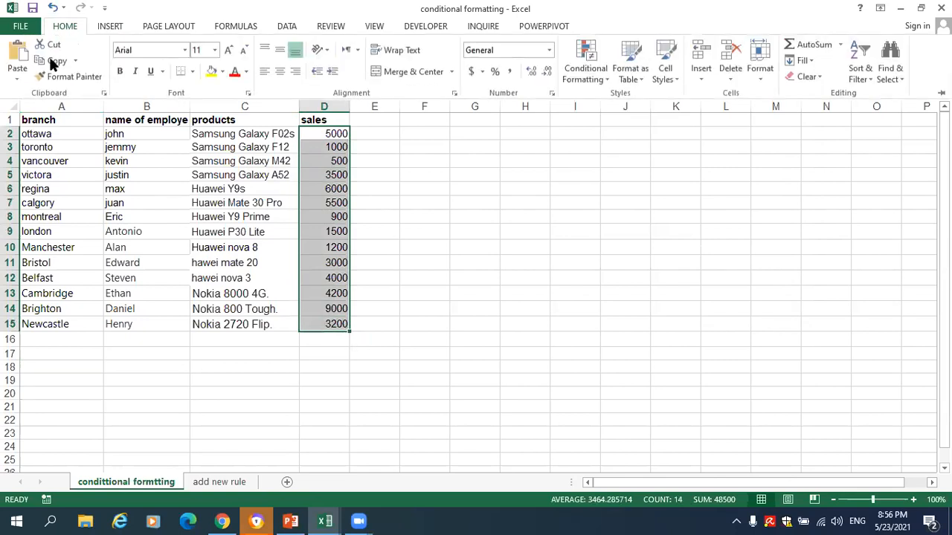
pyautogui.click(579, 74)
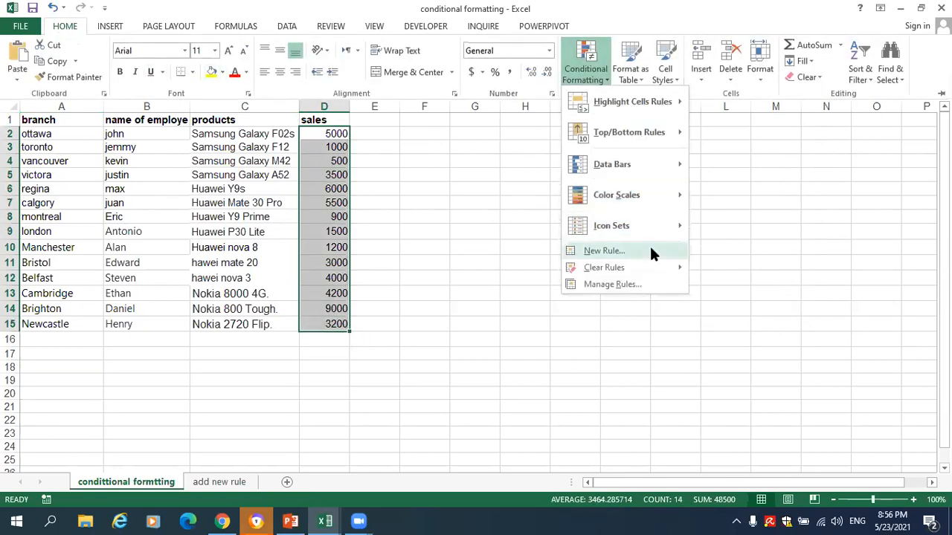
pyautogui.moveTo(646, 164)
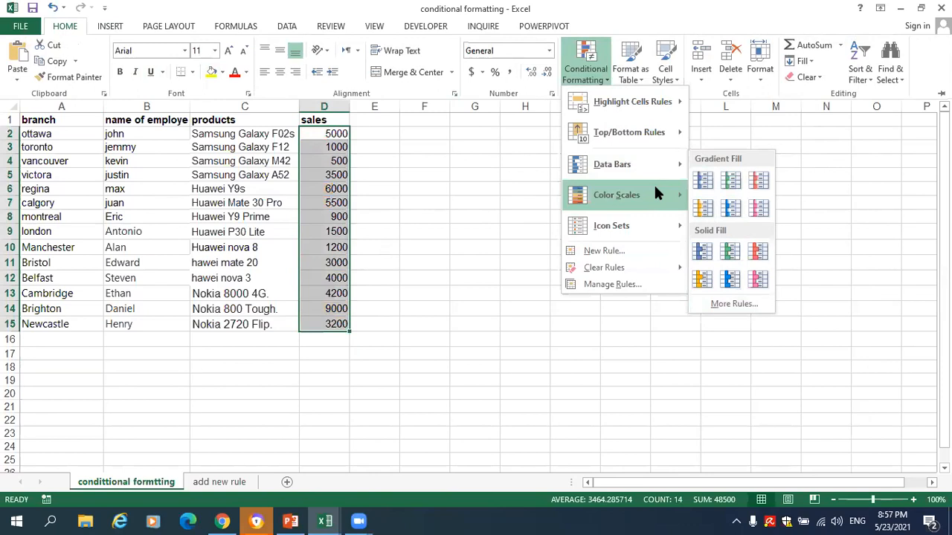
pyautogui.moveTo(655, 191)
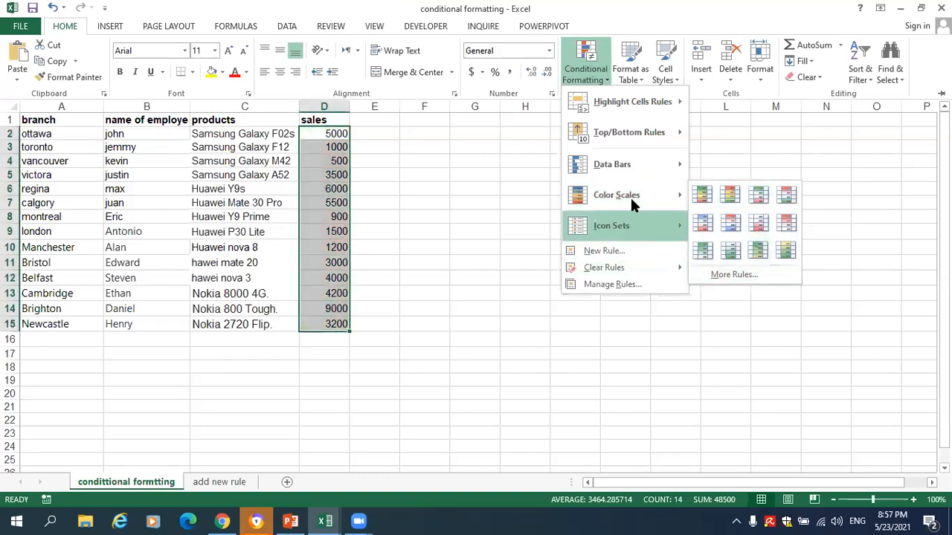
pyautogui.moveTo(630, 228)
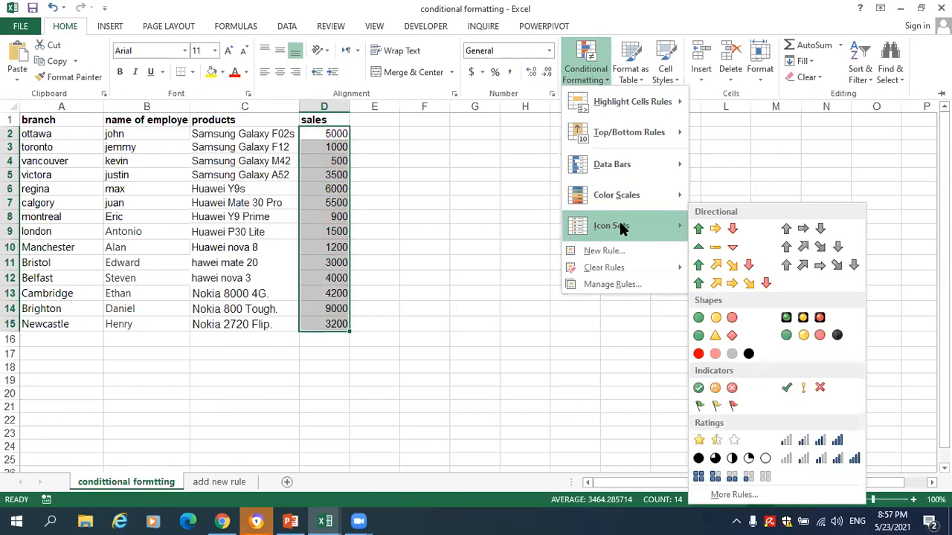
pyautogui.click(731, 230)
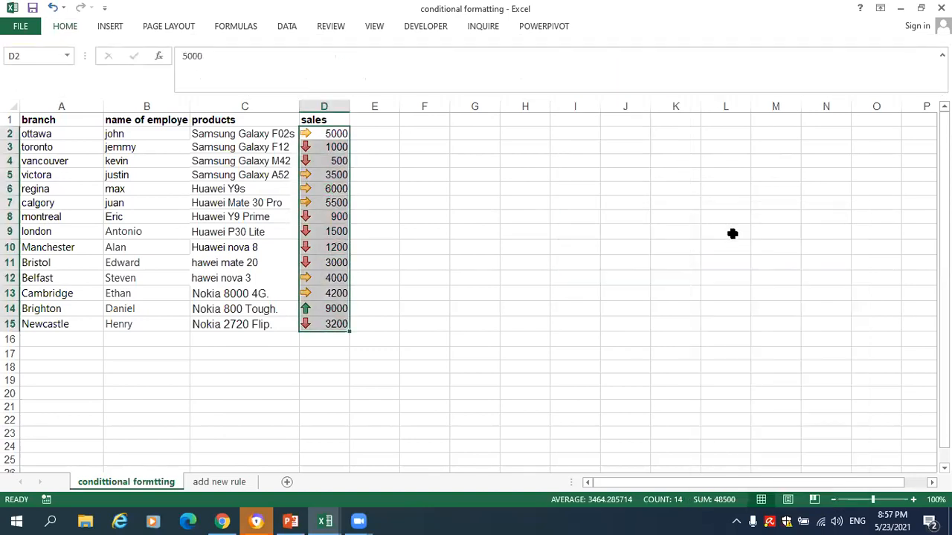
# Edit the sales icon set rule so the green arrow uses the Number type with a value of at least 6000
pyautogui.click(64, 26)
pyautogui.click(570, 74)
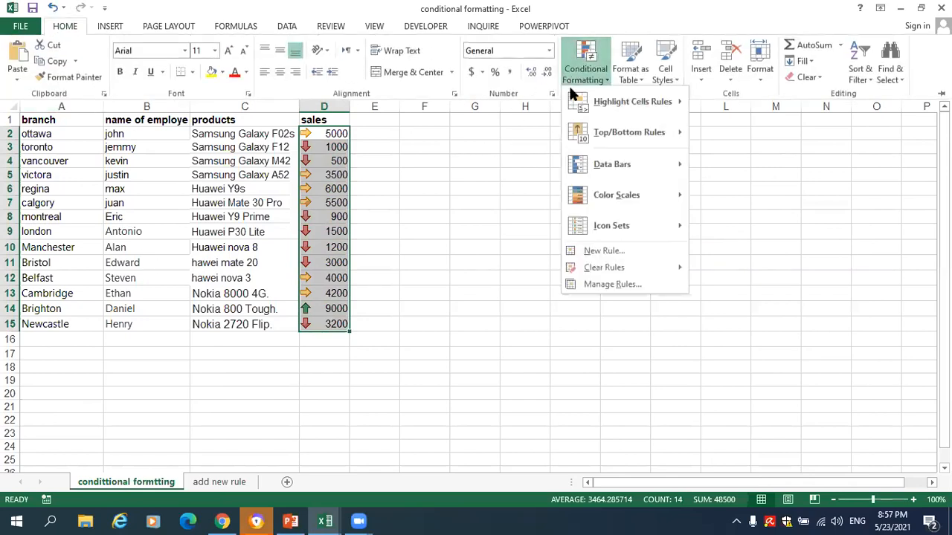
pyautogui.click(628, 284)
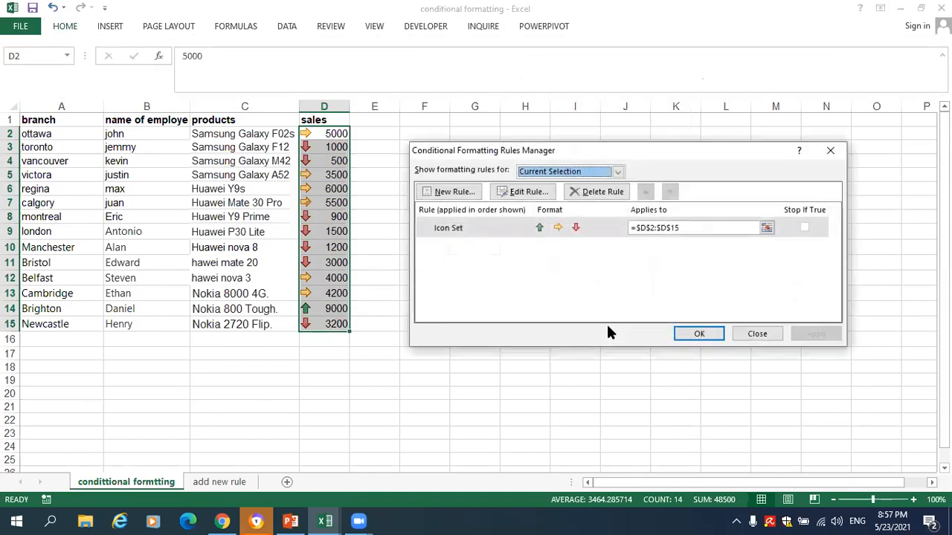
pyautogui.click(546, 229)
pyautogui.doubleClick(546, 229)
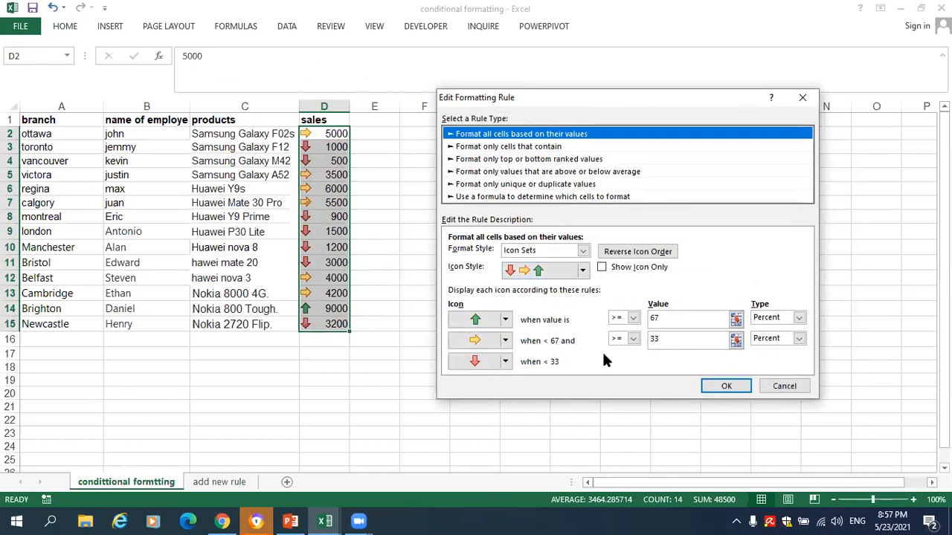
pyautogui.click(797, 317)
pyautogui.click(766, 329)
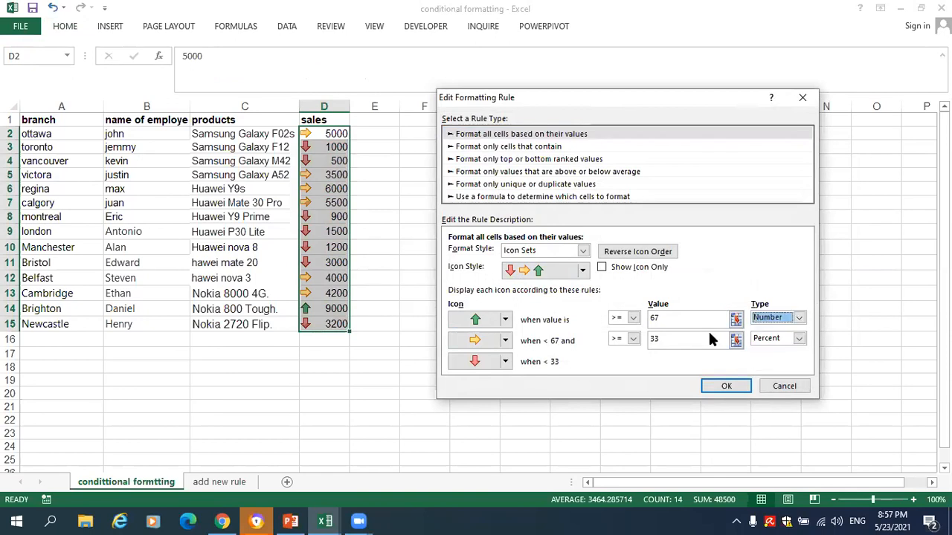
pyautogui.click(664, 320)
pyautogui.press('BackSpace')
pyautogui.write('6')
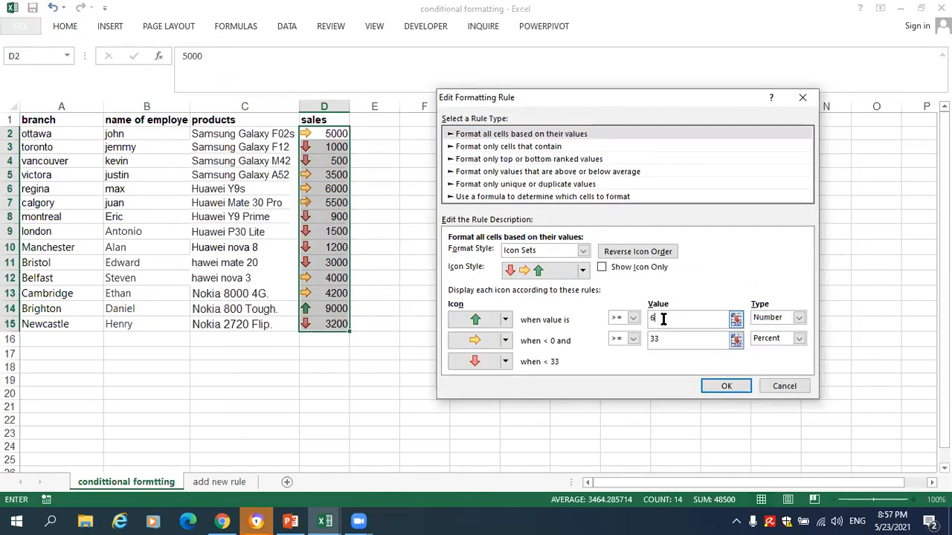
pyautogui.write('000')
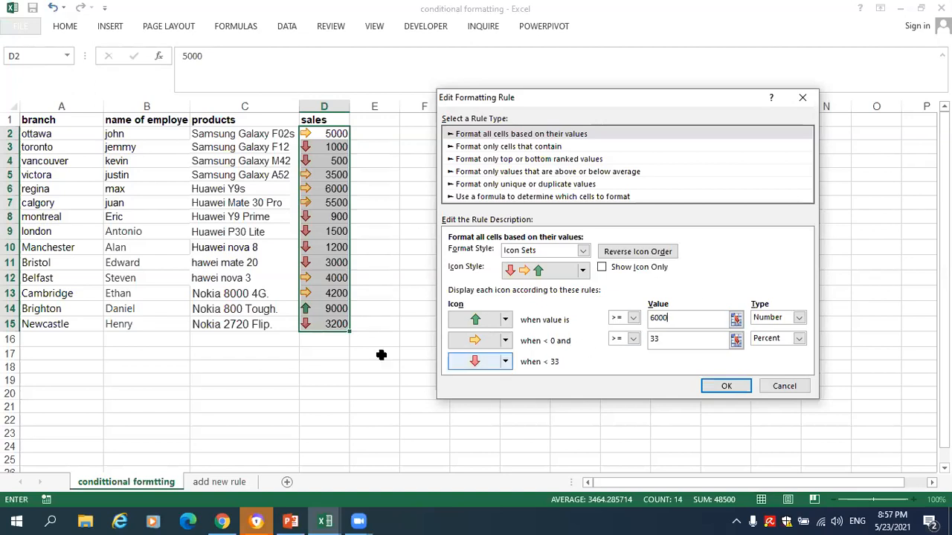
# Enter 3000 as the yellow arrow's lower limit and change its type to Number
pyautogui.click(703, 341)
pyautogui.press('BackSpace')
pyautogui.press('BackSpace')
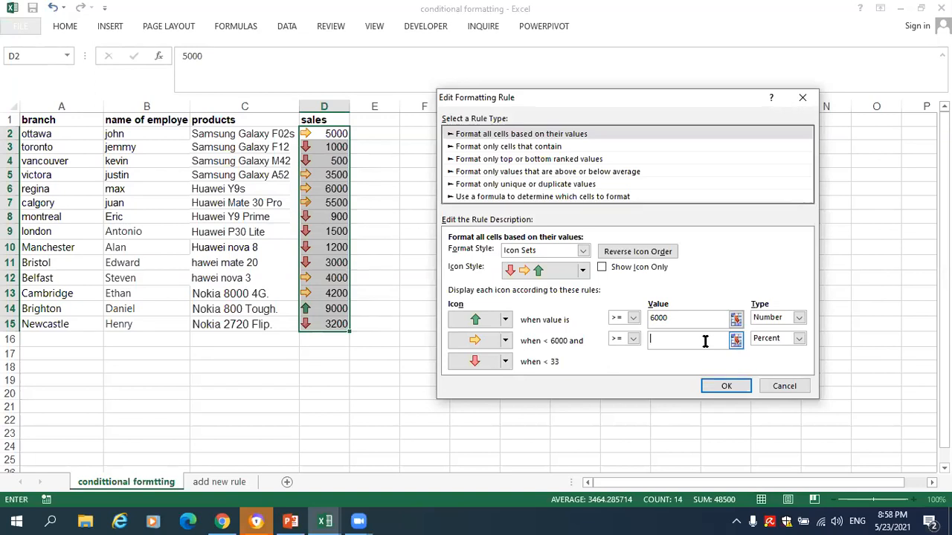
pyautogui.write('3000')
pyautogui.click(788, 338)
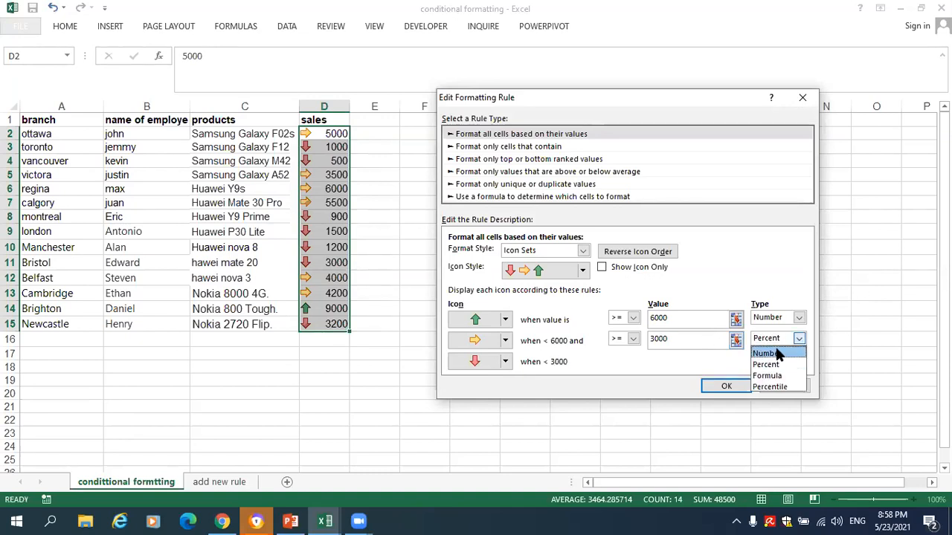
pyautogui.click(769, 352)
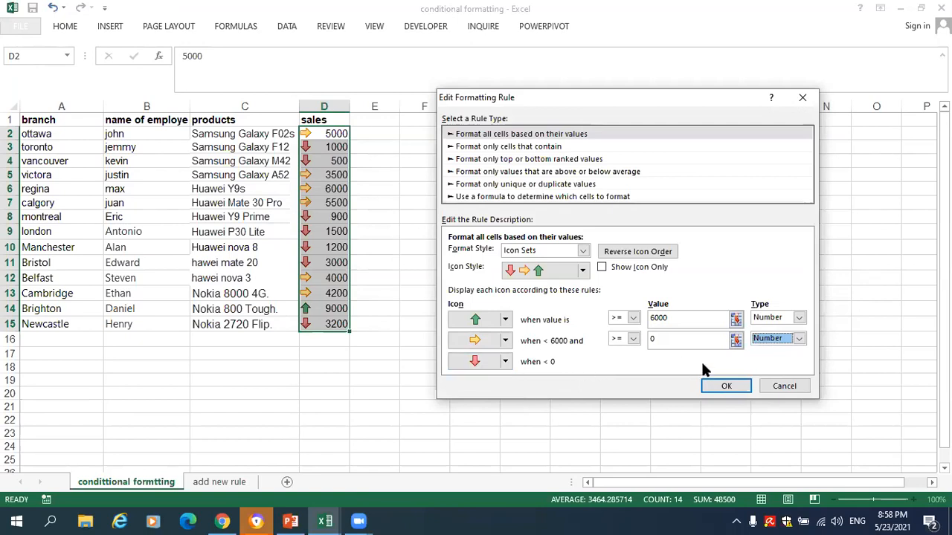
# Re-enter 6000 for the green arrow, enter the yellow arrow's lower limit again, and apply the edited rule to the sales values
pyautogui.click(665, 339)
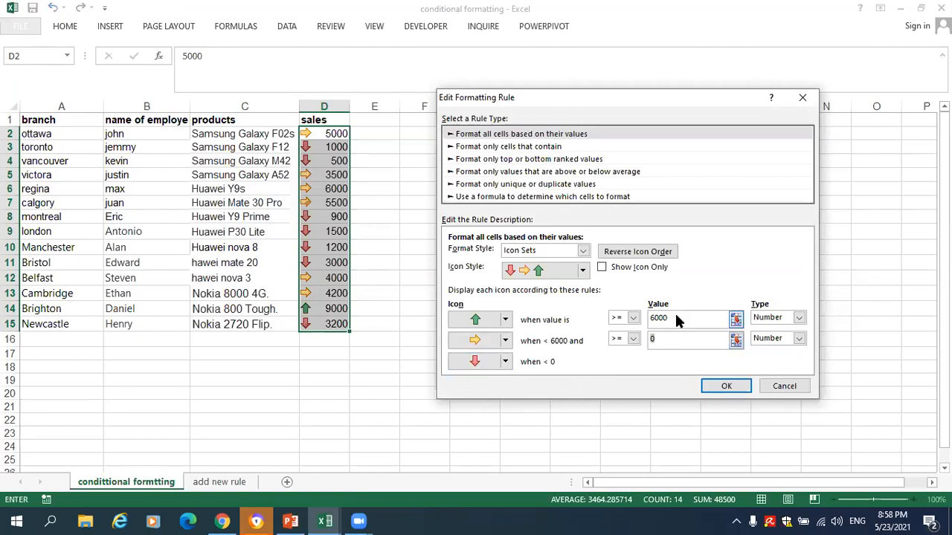
pyautogui.press('BackSpace')
pyautogui.press('BackSpace')
pyautogui.write('6000')
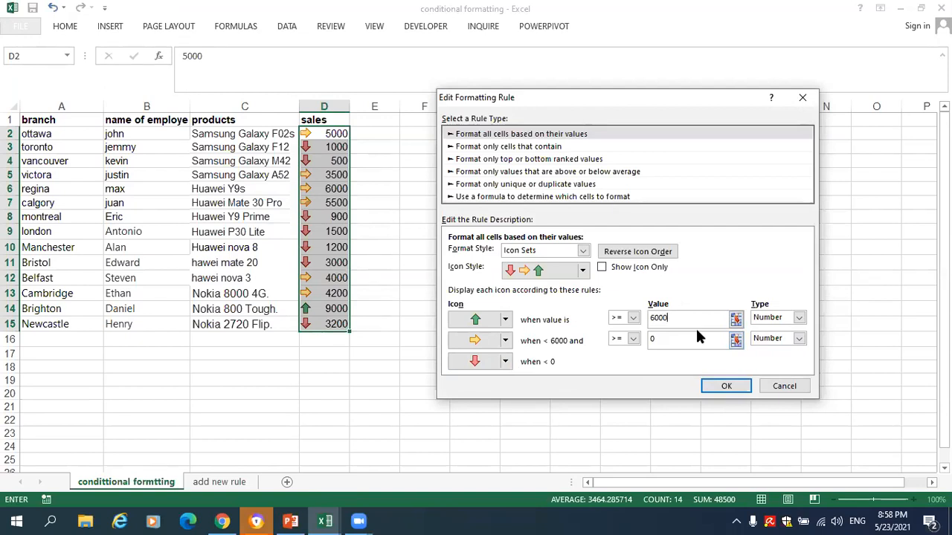
pyautogui.click(663, 338)
pyautogui.click(718, 385)
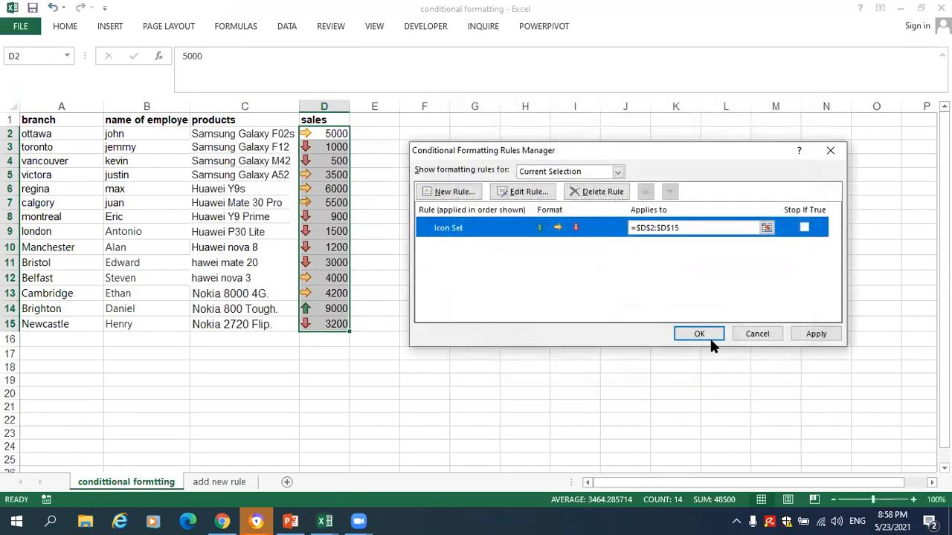
pyautogui.click(708, 335)
# Review the arrow icons beside the sales values, going cell by cell from D10 up to D2
pyautogui.click(304, 243)
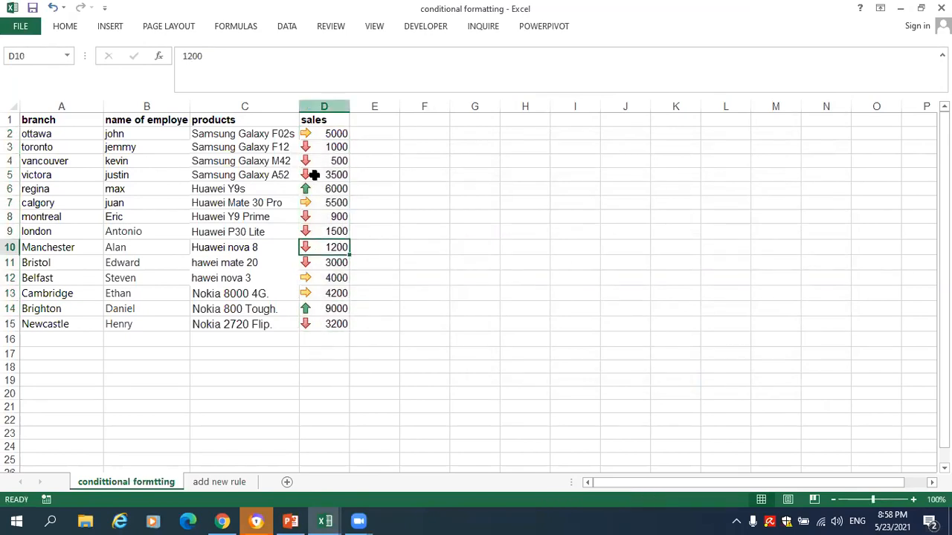
pyautogui.press('Up')
pyautogui.press('Up')
pyautogui.press('Up')
pyautogui.press('Up')
pyautogui.press('Up')
pyautogui.press('Up')
pyautogui.press('Up')
pyautogui.press('Up')
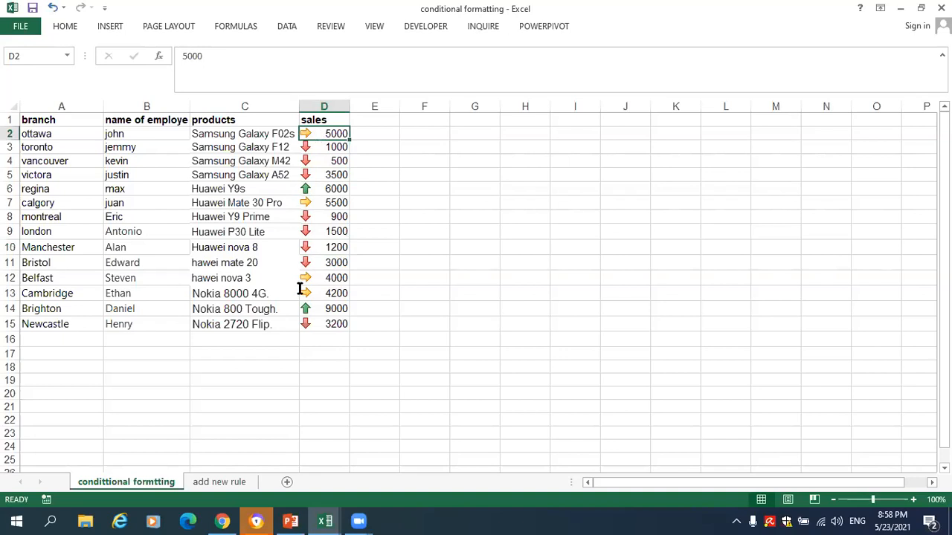
# Preview the 3 Stars icon set on cell D2 without applying it, and undo the last edit of the icon set rule
pyautogui.click(66, 28)
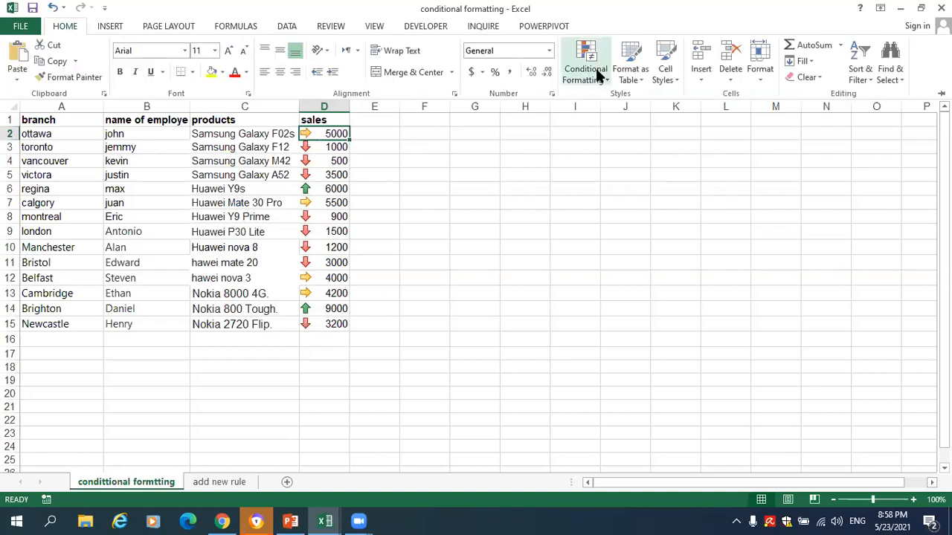
pyautogui.click(593, 73)
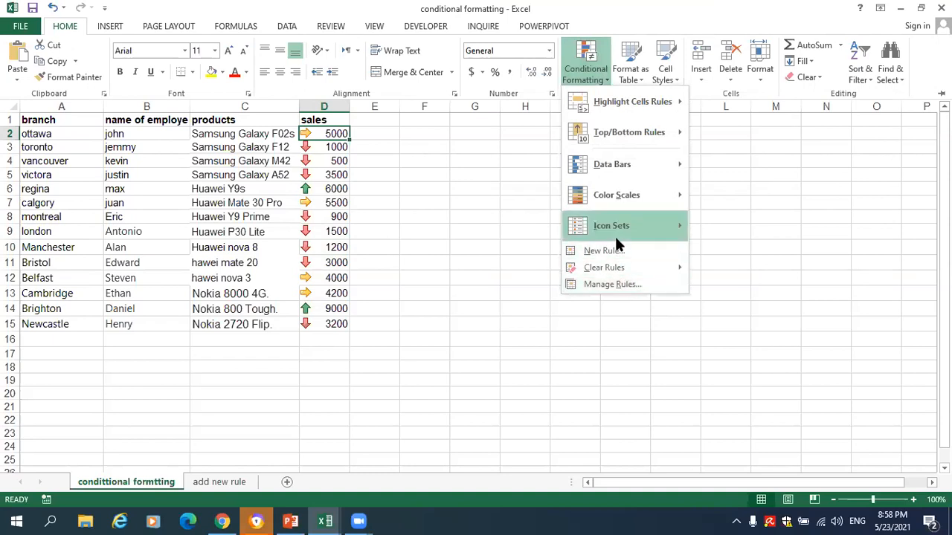
pyautogui.moveTo(619, 237)
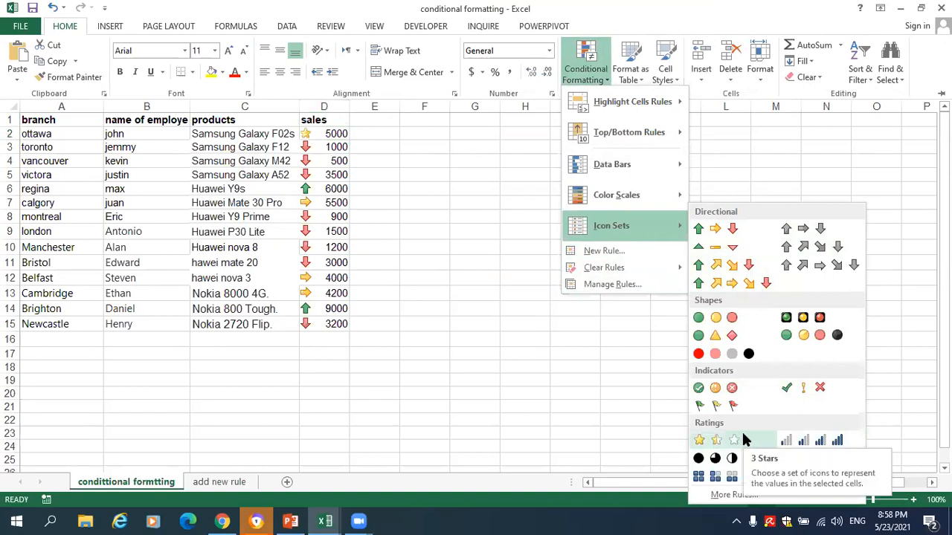
pyautogui.click(324, 435)
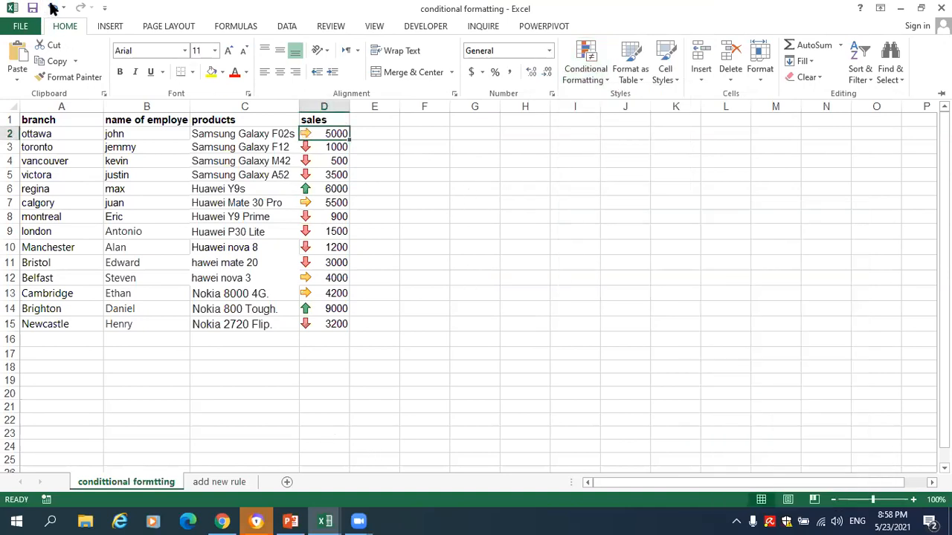
pyautogui.click(52, 7)
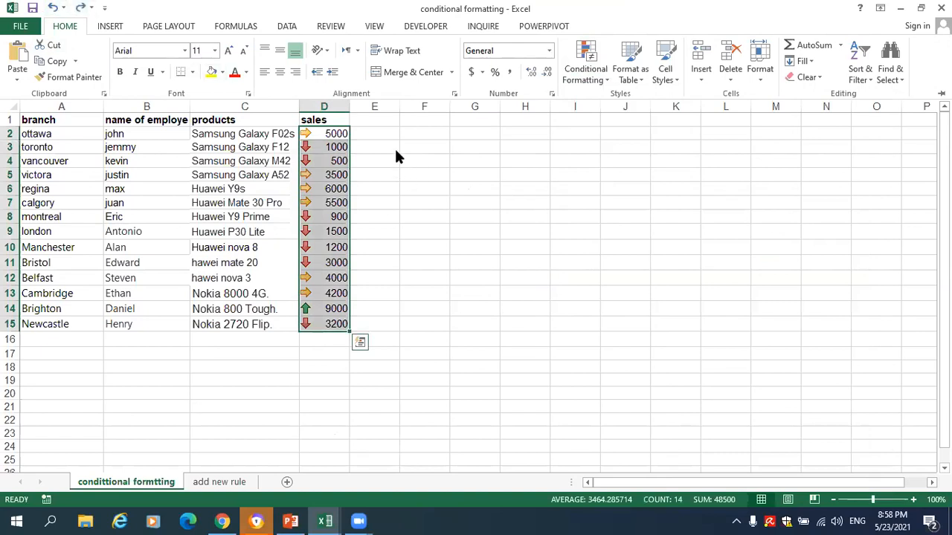
# Open the Top 10 Items rule for the sales values in D2:D15
pyautogui.click(584, 63)
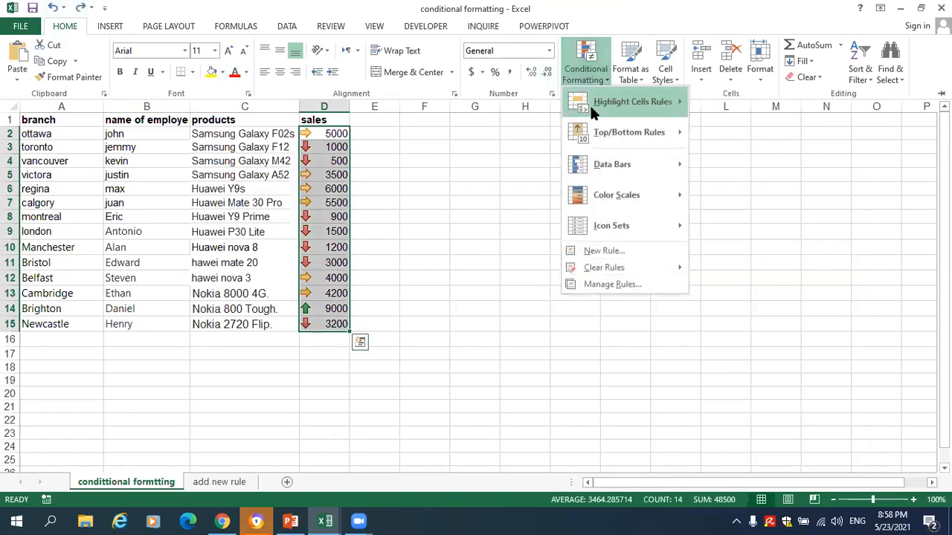
pyautogui.moveTo(592, 111)
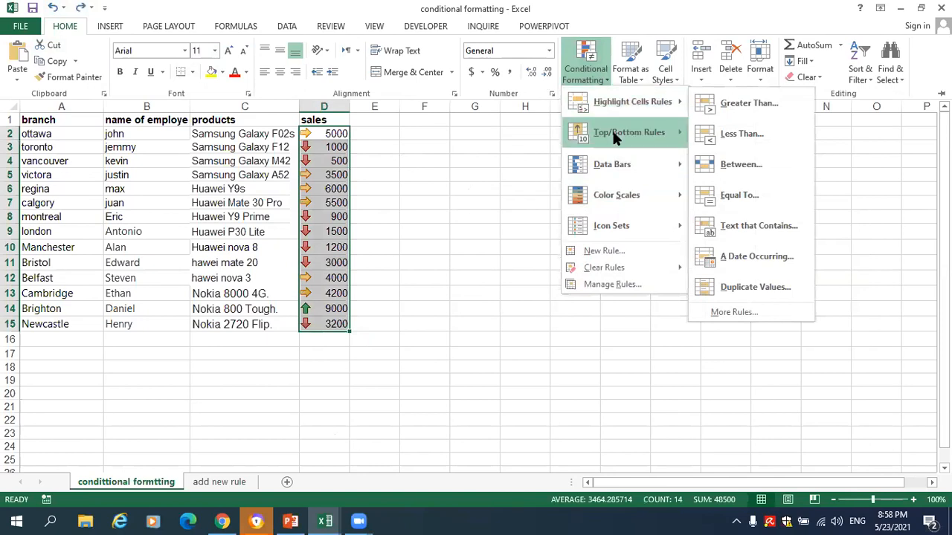
pyautogui.moveTo(616, 139)
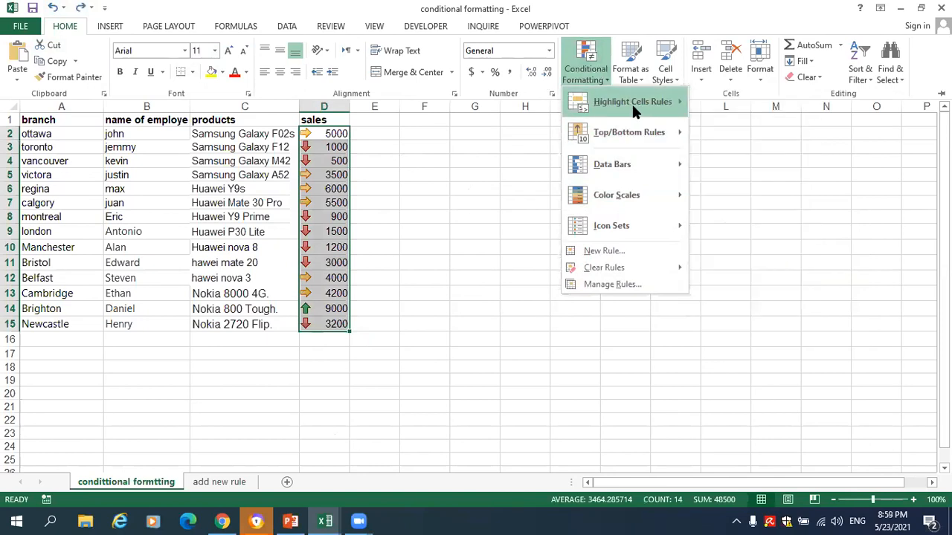
pyautogui.moveTo(632, 103)
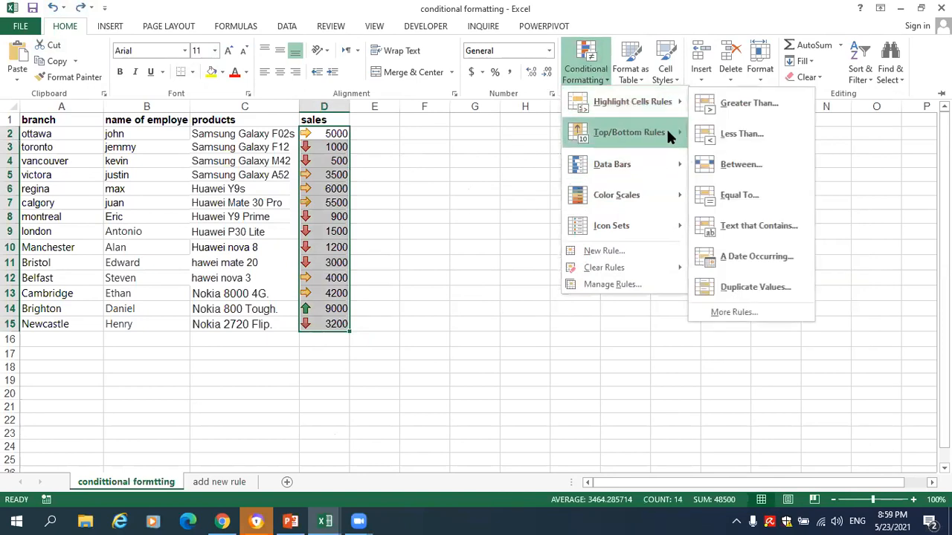
pyautogui.moveTo(666, 127)
pyautogui.click(718, 134)
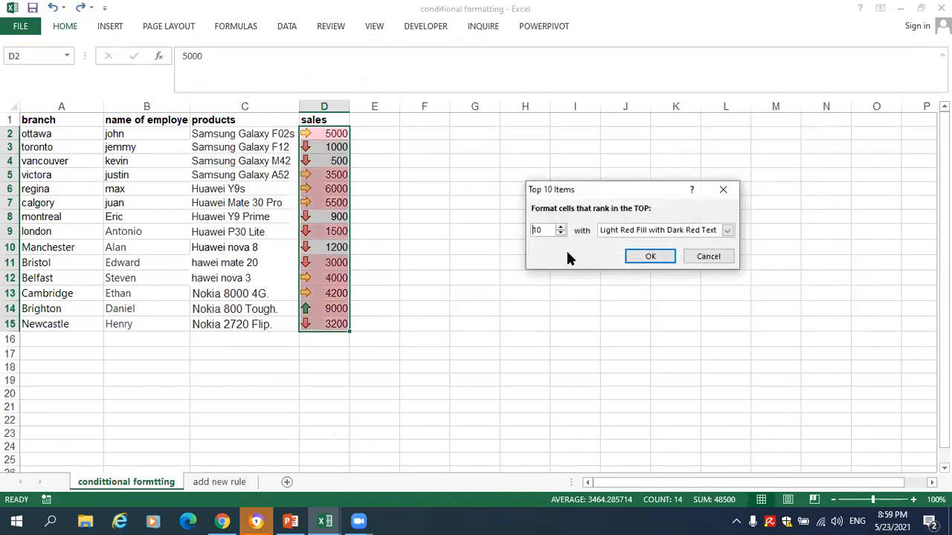
# Cancel the pending Top 10 Items rule and undo the icon set formatting on the sales column
pyautogui.click(707, 256)
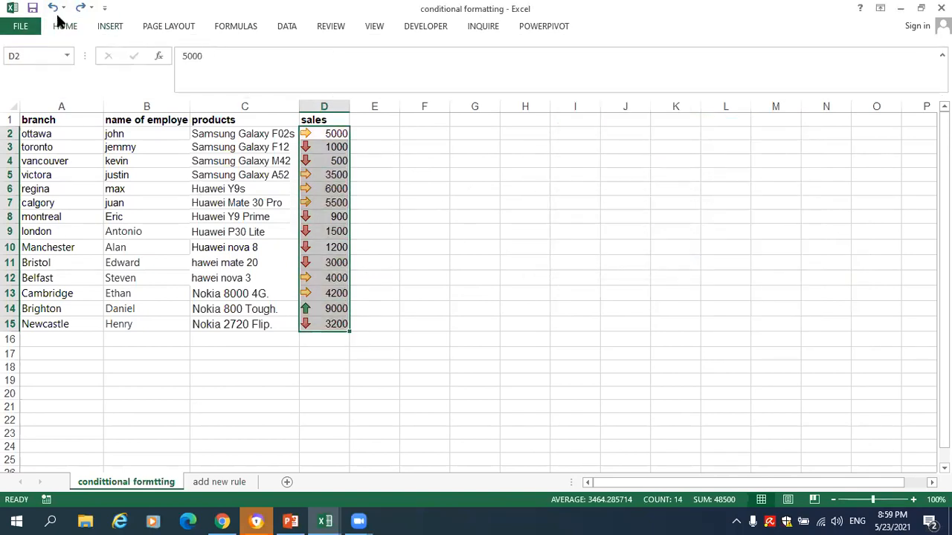
pyautogui.click(59, 9)
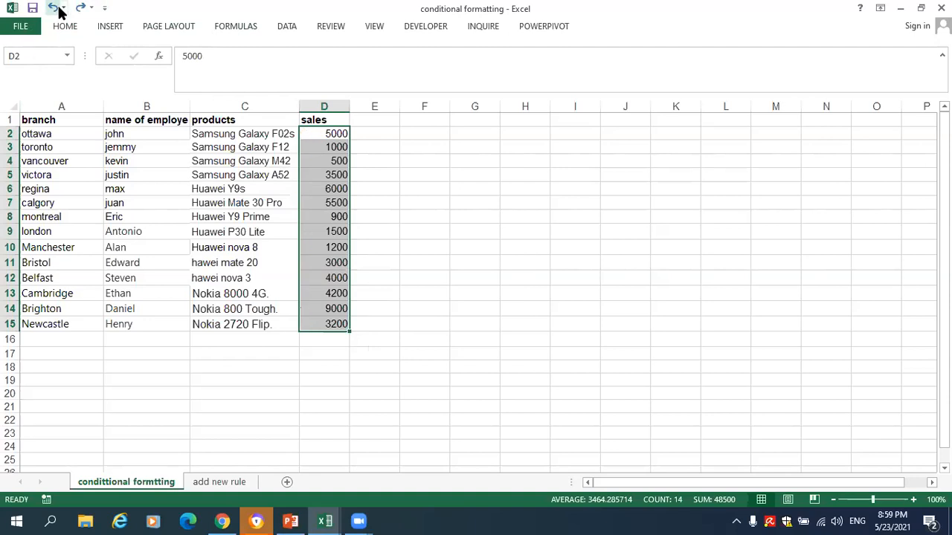
pyautogui.click(395, 200)
# Start a Top 10 Items conditional formatting rule on A2:D14 and limit it to the top 3 values
pyautogui.click(337, 138)
pyautogui.moveTo(336, 140); pyautogui.dragTo(59, 311)
pyautogui.click(62, 28)
pyautogui.click(591, 80)
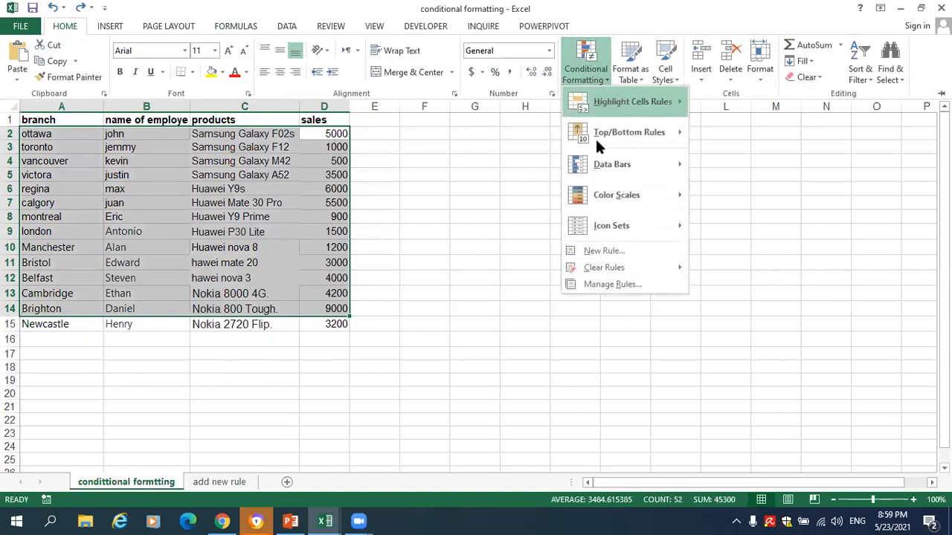
pyautogui.moveTo(651, 128)
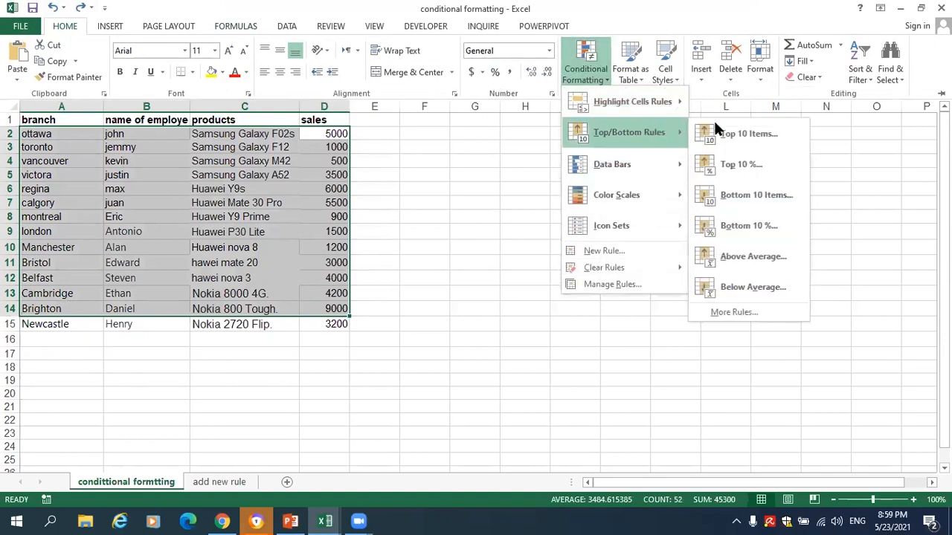
pyautogui.click(719, 126)
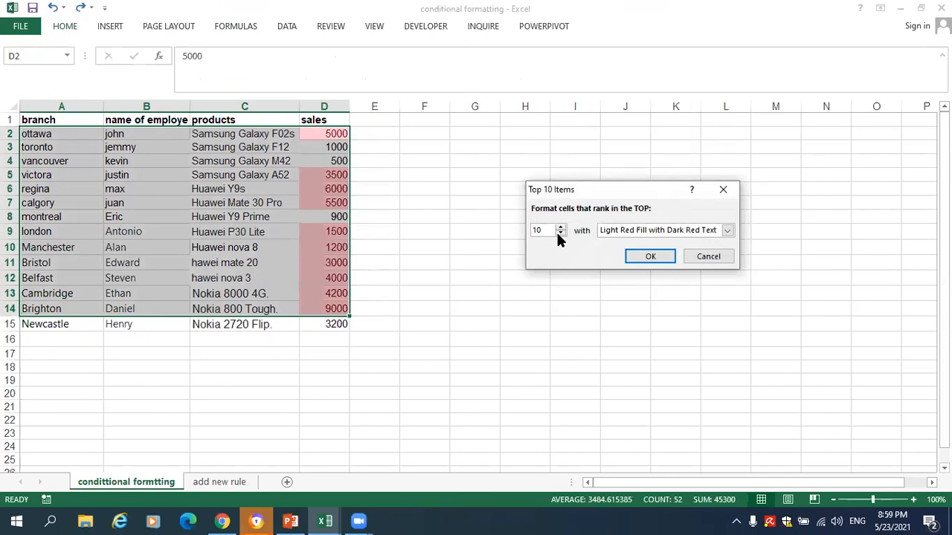
pyautogui.click(558, 228)
pyautogui.click(558, 233)
pyautogui.click(558, 233)
pyautogui.click(557, 233)
pyautogui.click(559, 232)
pyautogui.click(560, 232)
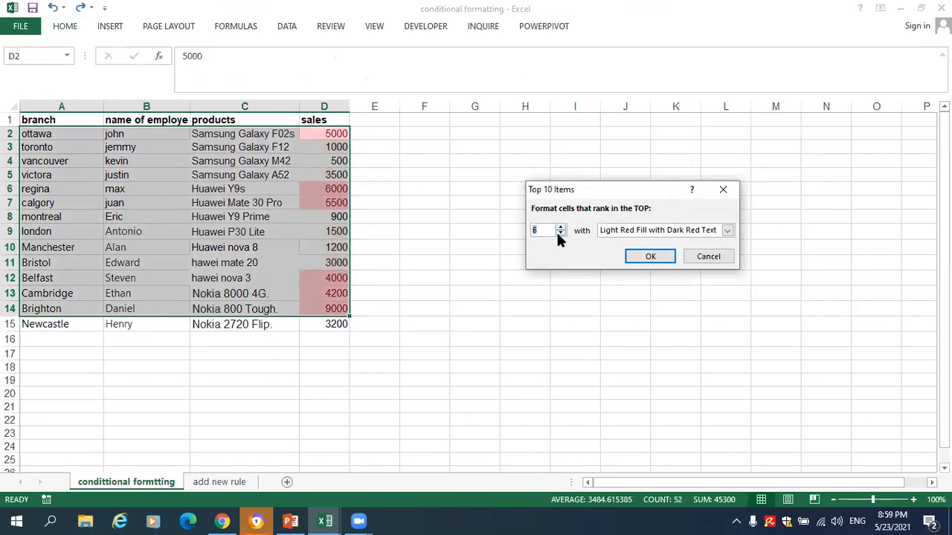
pyautogui.click(559, 232)
pyautogui.click(559, 233)
pyautogui.click(559, 232)
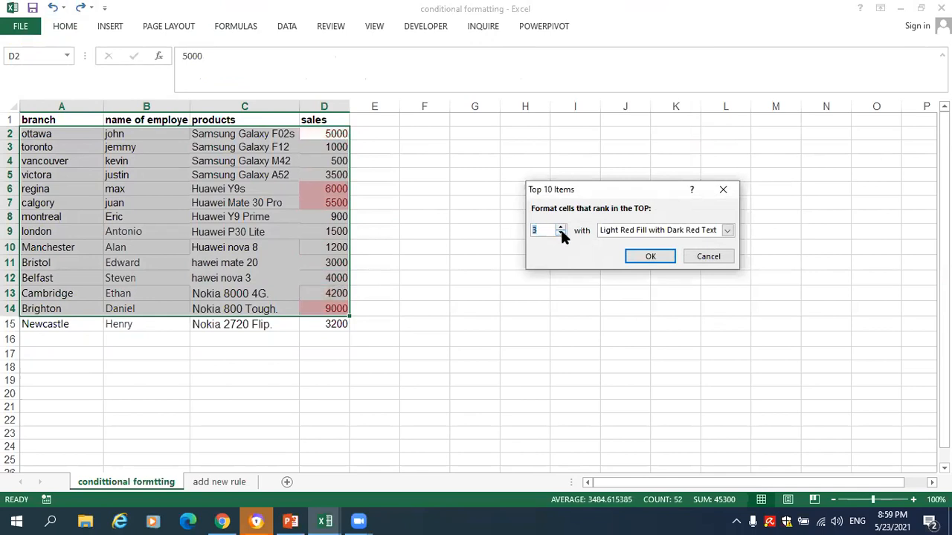
# Choose Light Red Fill as the format for the top-ranked cells and apply the rule
pyautogui.click(628, 229)
pyautogui.click(631, 279)
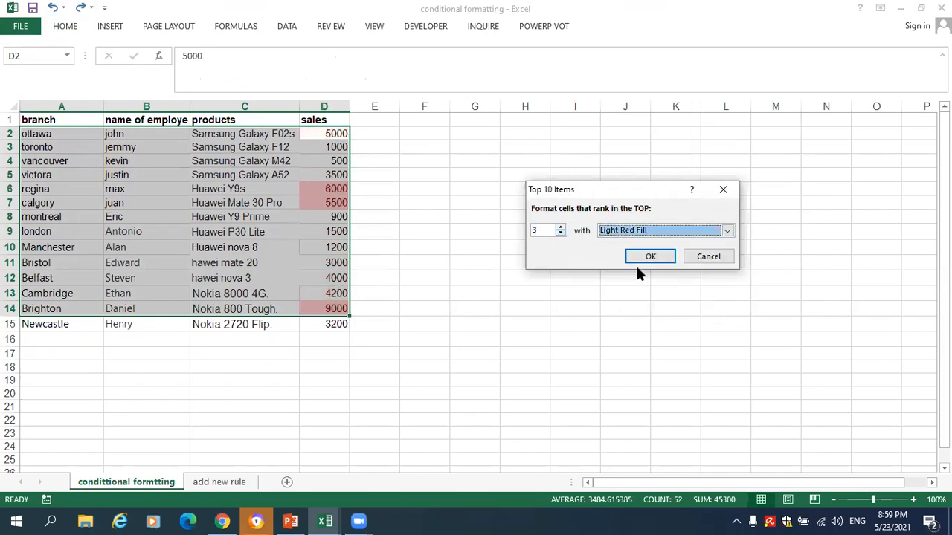
pyautogui.click(638, 255)
pyautogui.click(418, 321)
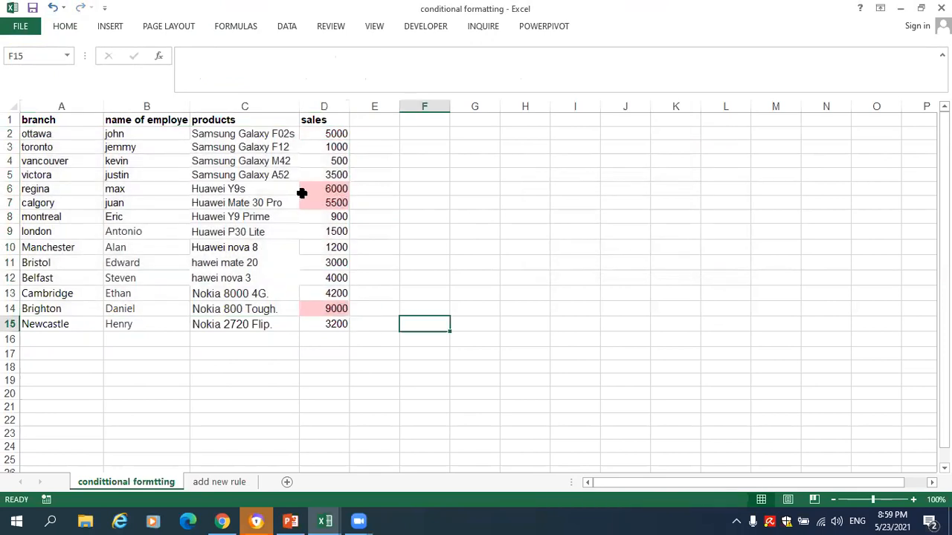
# Clear the conditional formatting rules from the entire sheet
pyautogui.click(63, 26)
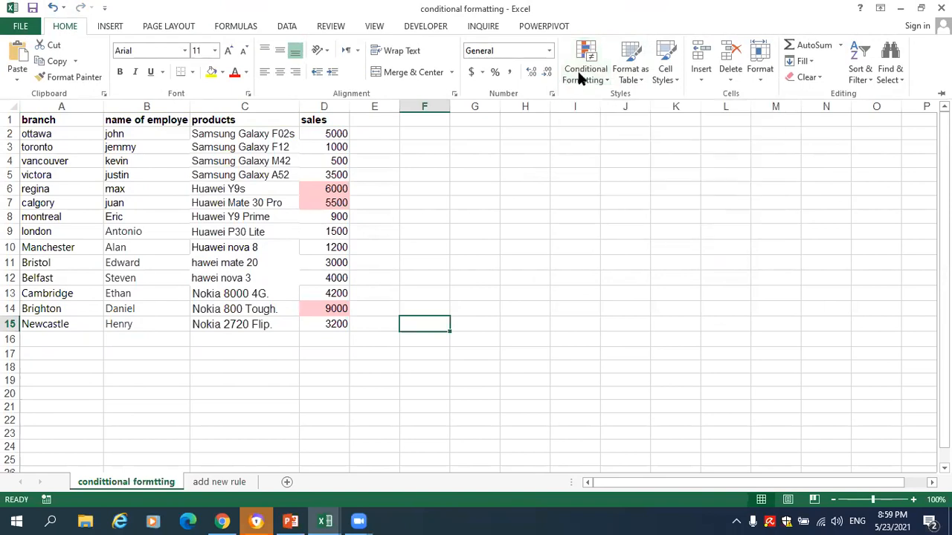
pyautogui.click(577, 70)
pyautogui.moveTo(622, 267)
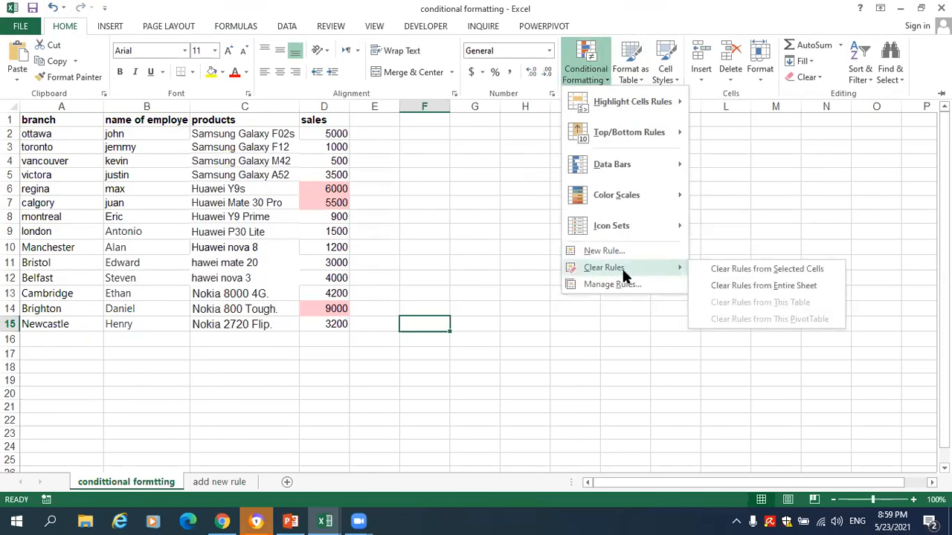
pyautogui.click(725, 285)
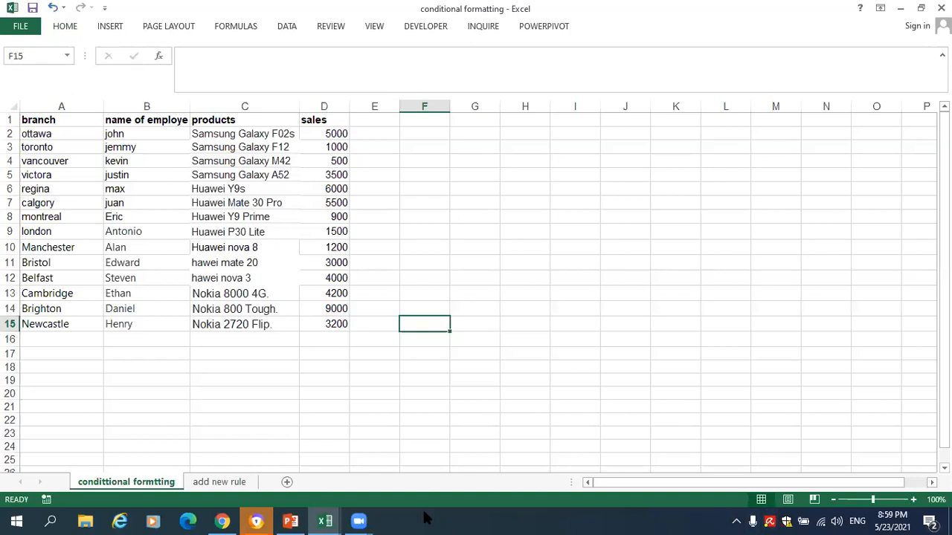
# On the "add new rule" sheet, enter the formula =RANDBETWEEN(12,100) in cell G18
pyautogui.click(239, 483)
pyautogui.click(286, 349)
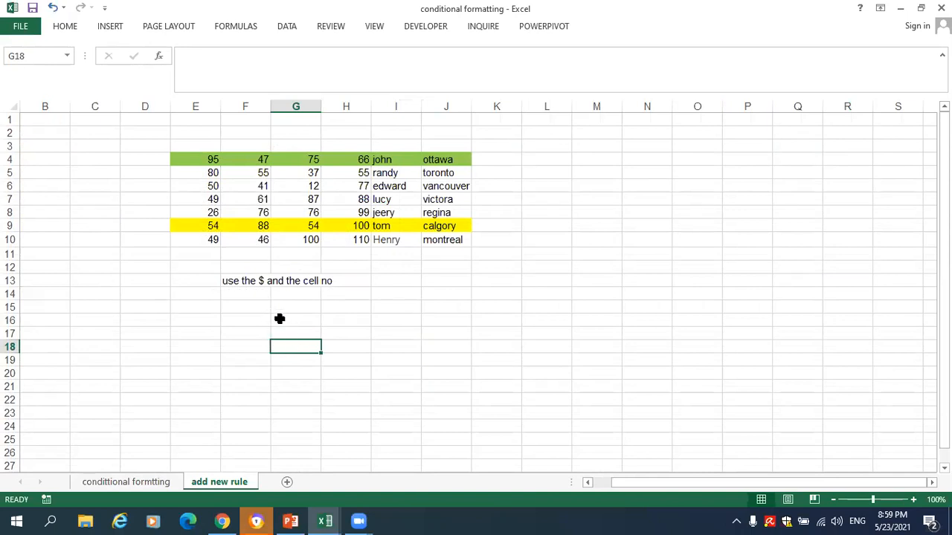
pyautogui.write('=')
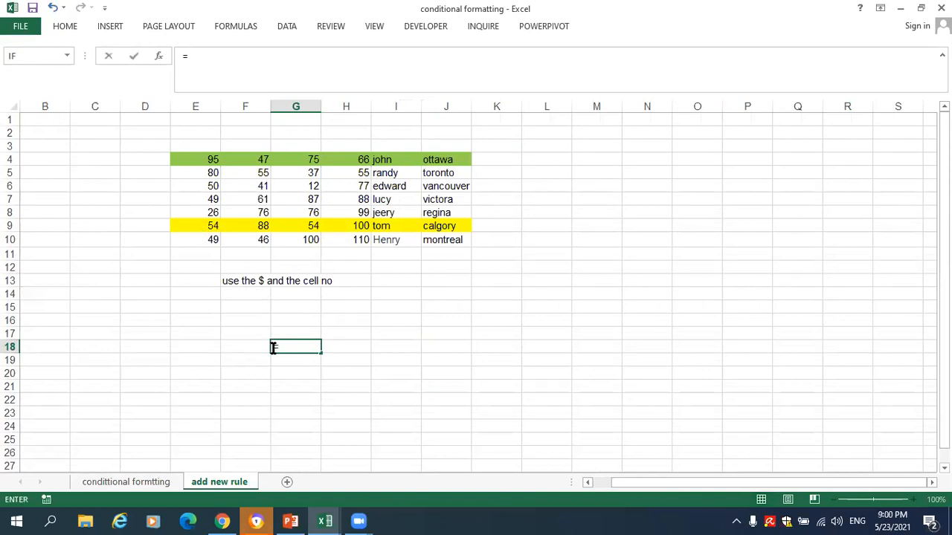
pyautogui.write('ran')
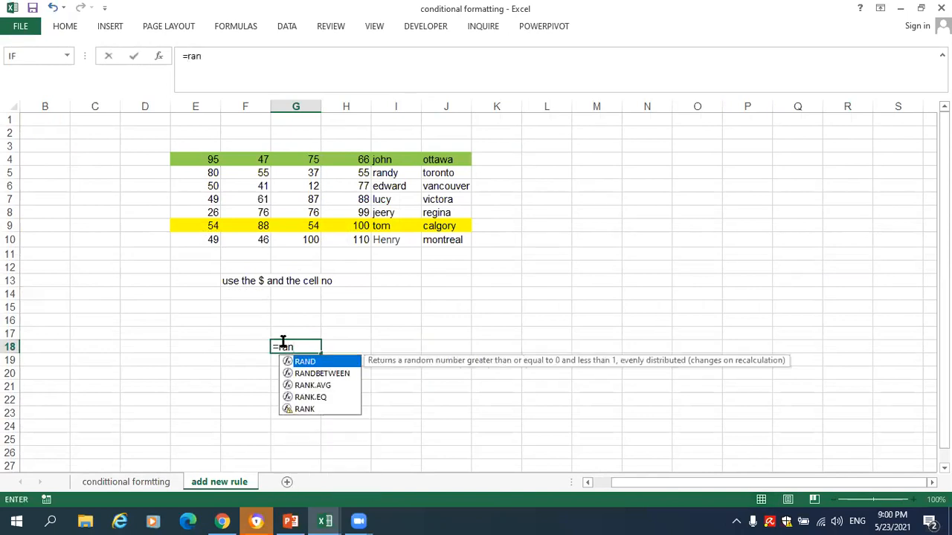
pyautogui.doubleClick(319, 374)
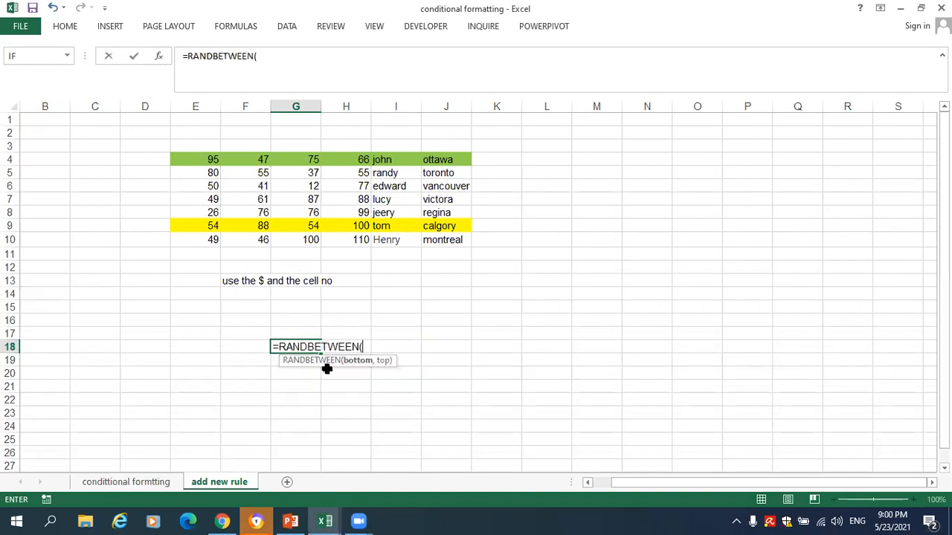
pyautogui.write('12,100')
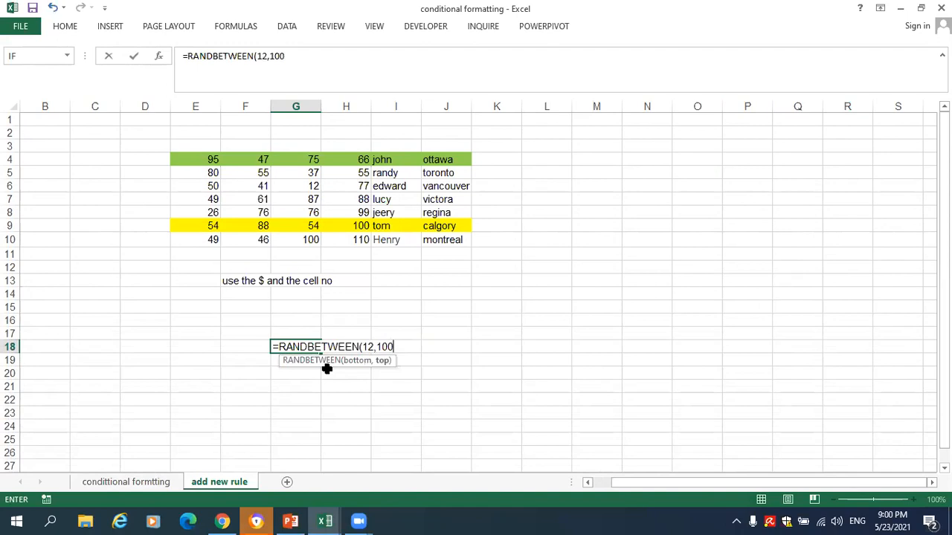
pyautogui.write(')')
pyautogui.press('Return')
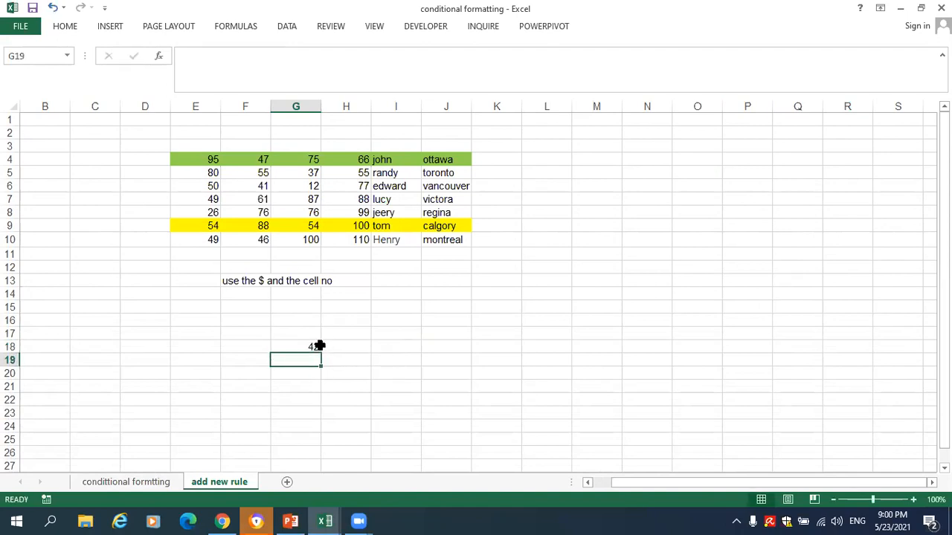
# Fill the RANDBETWEEN formula from G18 across G18:J23 and paste a copy of the block at O7
pyautogui.click(307, 349)
pyautogui.moveTo(319, 352); pyautogui.dragTo(464, 418)
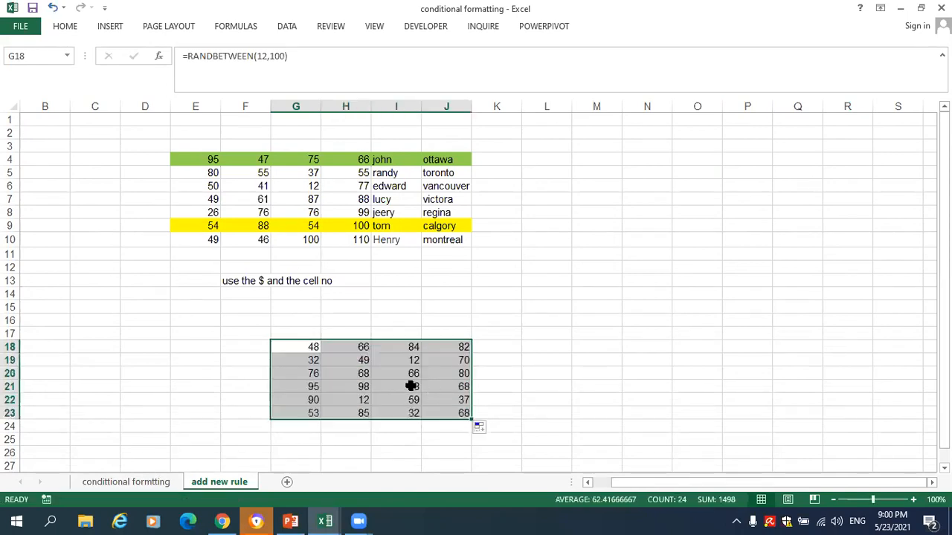
pyautogui.rightClick(415, 386)
pyautogui.click(444, 134)
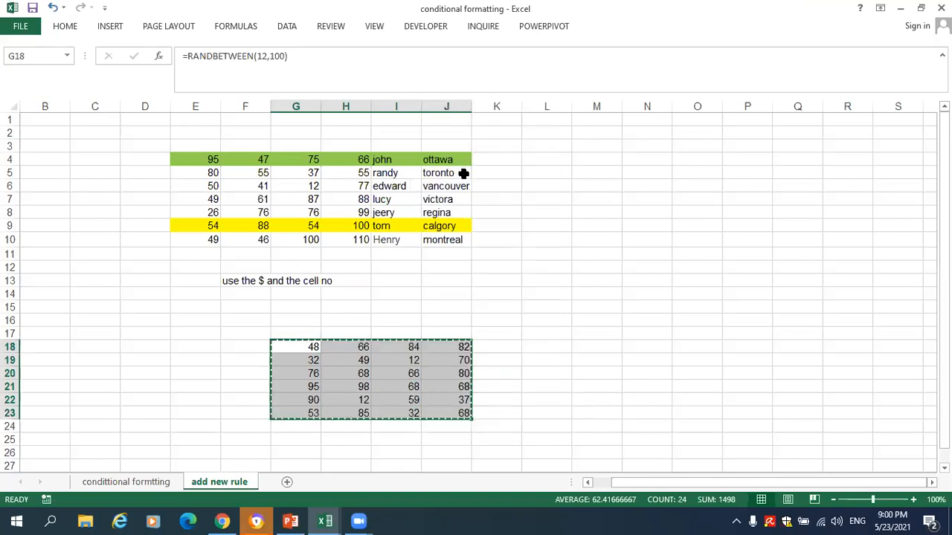
pyautogui.click(692, 209)
pyautogui.rightClick(697, 200)
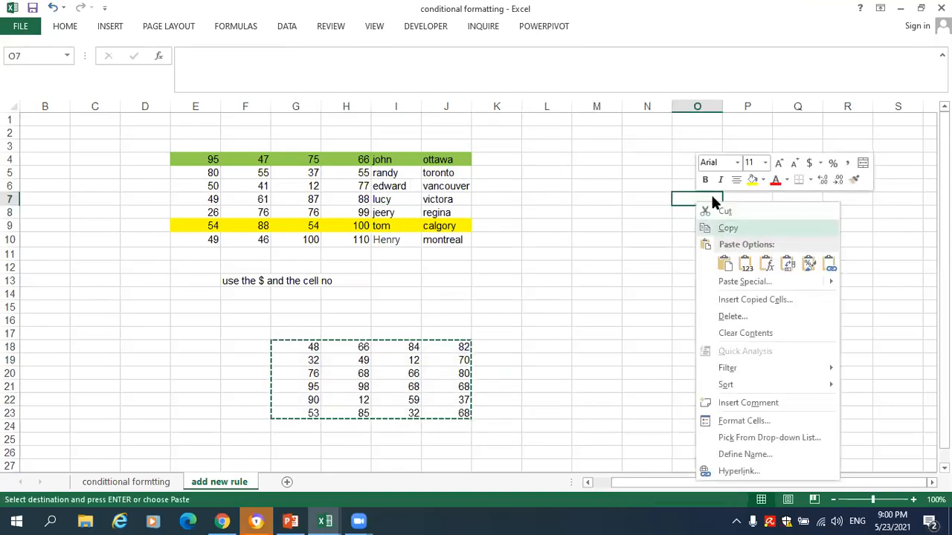
pyautogui.click(726, 261)
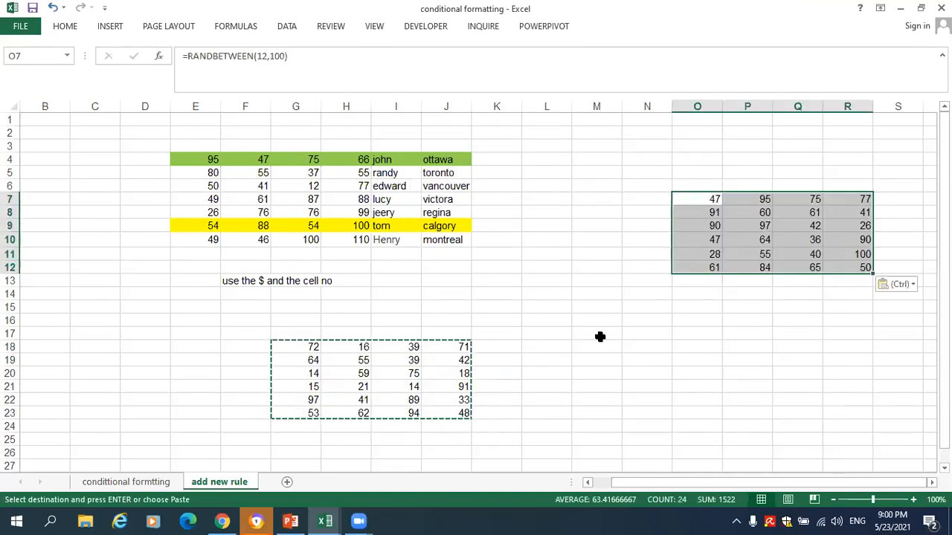
# Copy the random numbers in O7:R12 and paste them at O21 as values only
pyautogui.rightClick(780, 213)
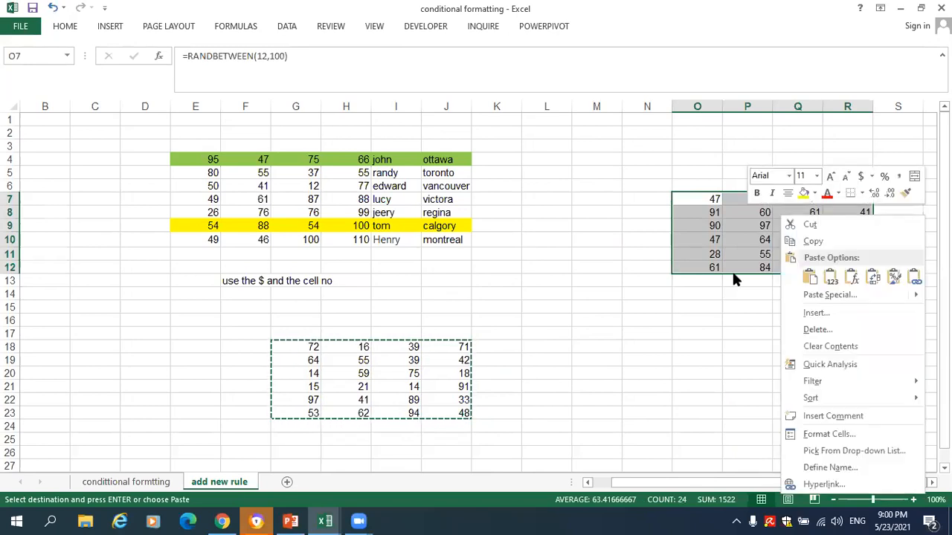
pyautogui.click(798, 244)
pyautogui.click(705, 385)
pyautogui.rightClick(704, 385)
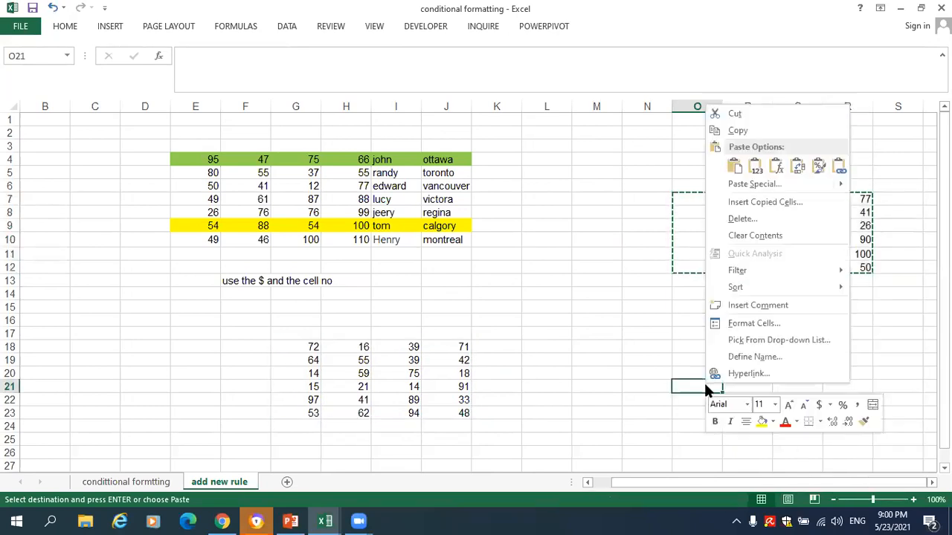
pyautogui.click(732, 168)
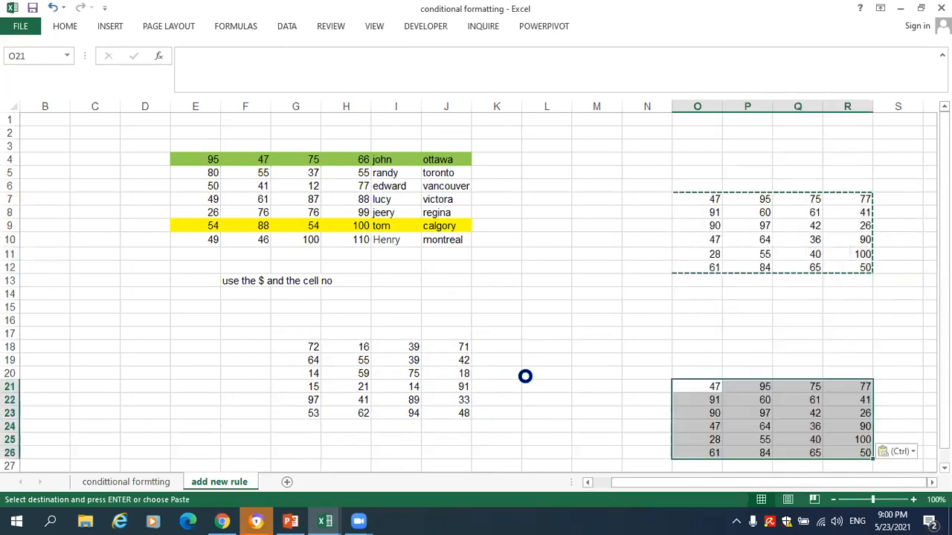
pyautogui.rightClick(695, 406)
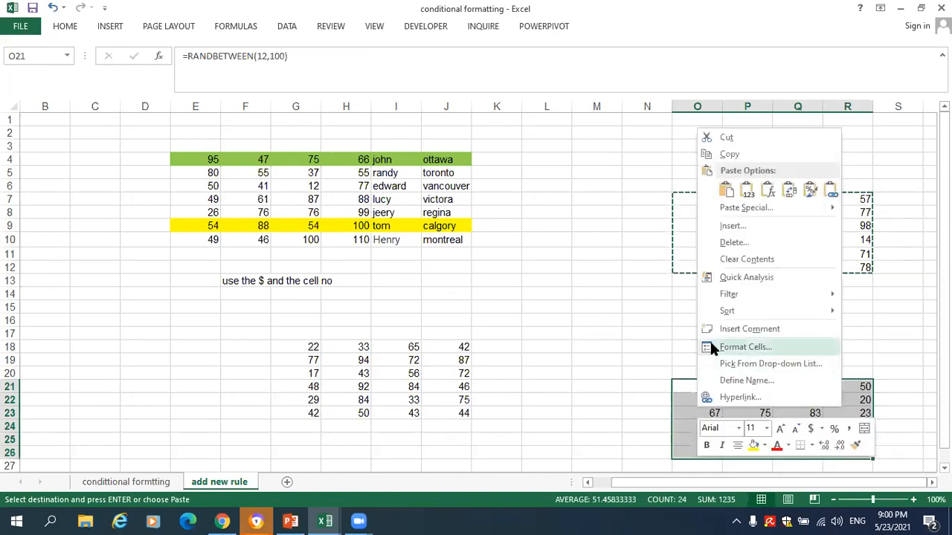
pyautogui.click(738, 189)
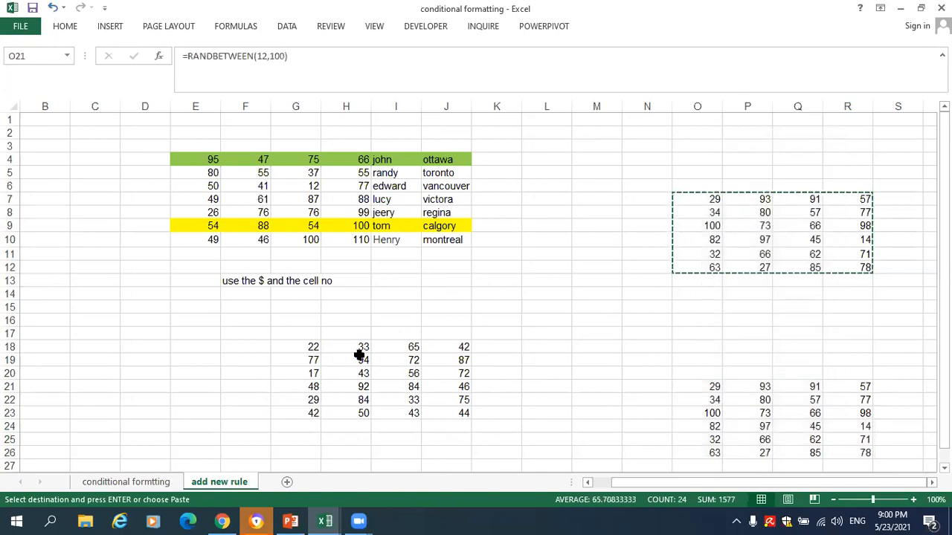
# Paste the copied O7:R12 block with its formulas at C17 and again at M18
pyautogui.click(117, 344)
pyautogui.rightClick(98, 332)
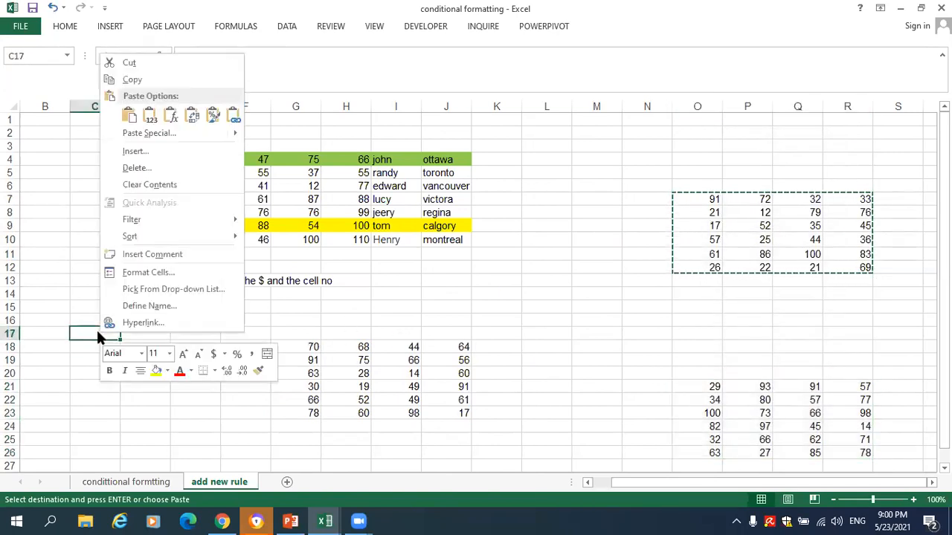
pyautogui.click(128, 115)
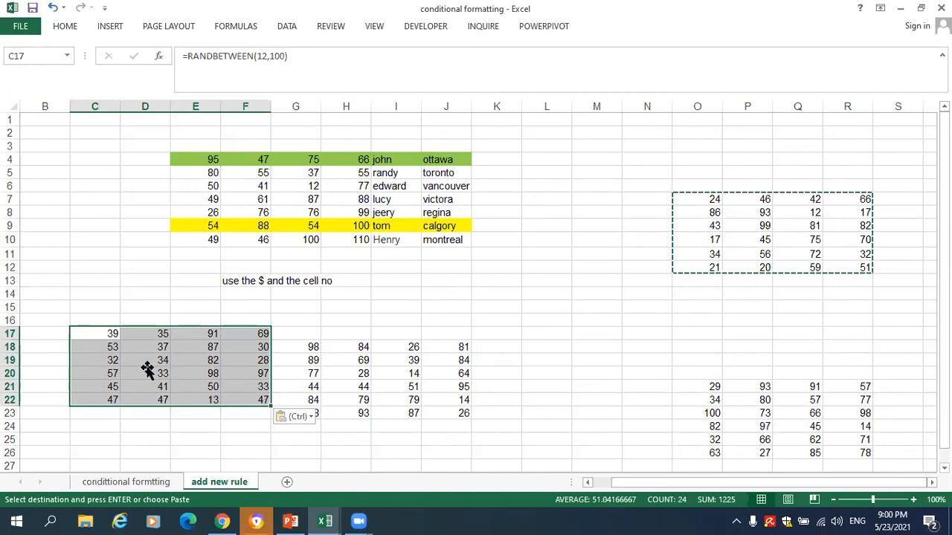
pyautogui.click(146, 372)
pyautogui.rightClick(591, 348)
pyautogui.click(620, 134)
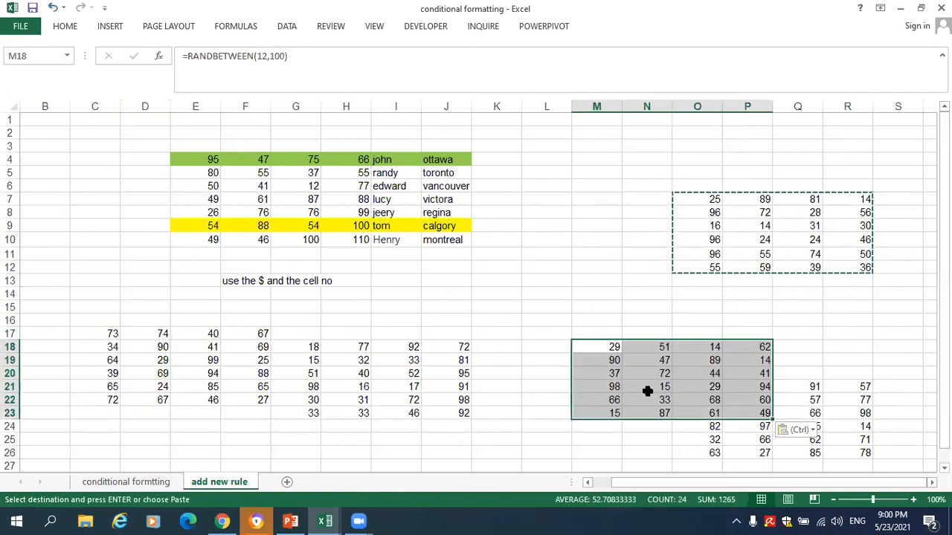
# Replace the formulas in O7:R12 with fixed values by pasting the block over itself as values
pyautogui.moveTo(695, 201); pyautogui.dragTo(850, 264)
pyautogui.rightClick(851, 265)
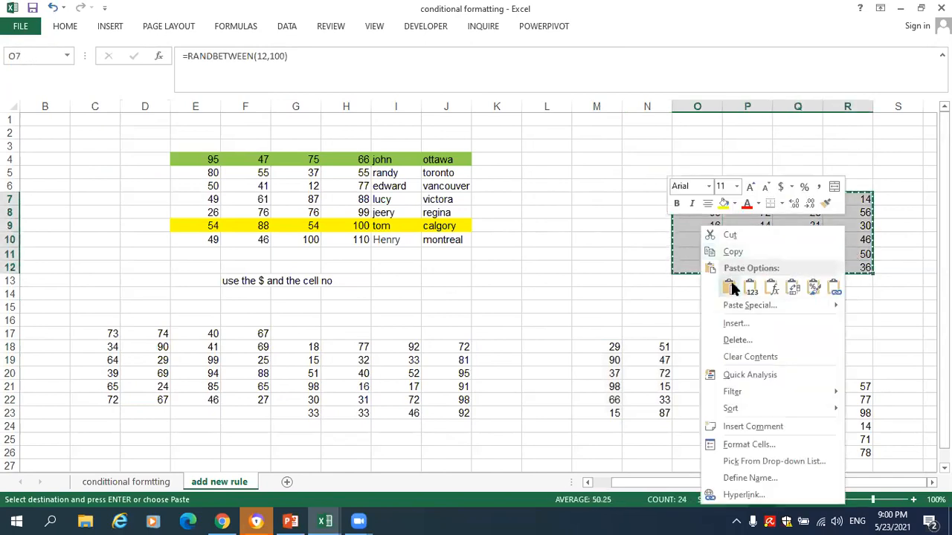
pyautogui.click(732, 290)
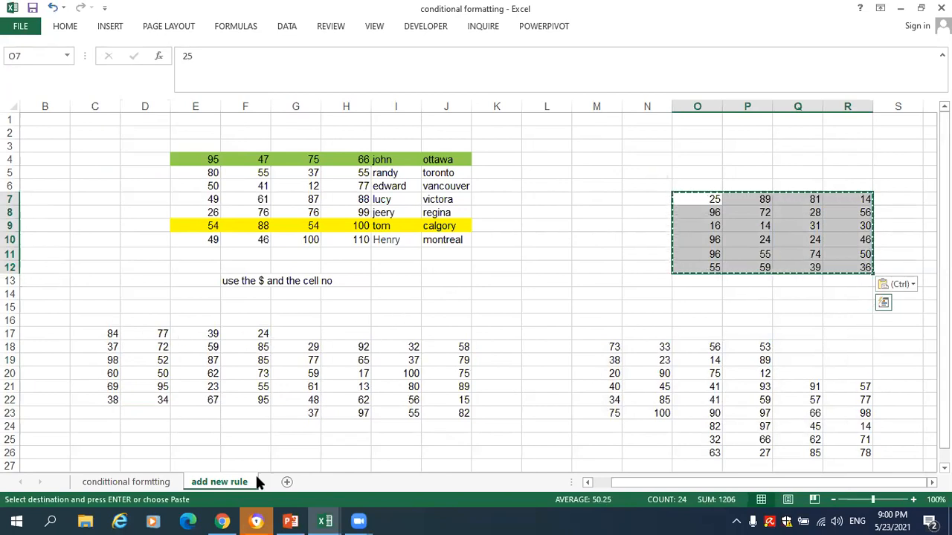
# Paste the fixed-value number block from O7:R12 at F25
pyautogui.click(228, 433)
pyautogui.rightClick(238, 440)
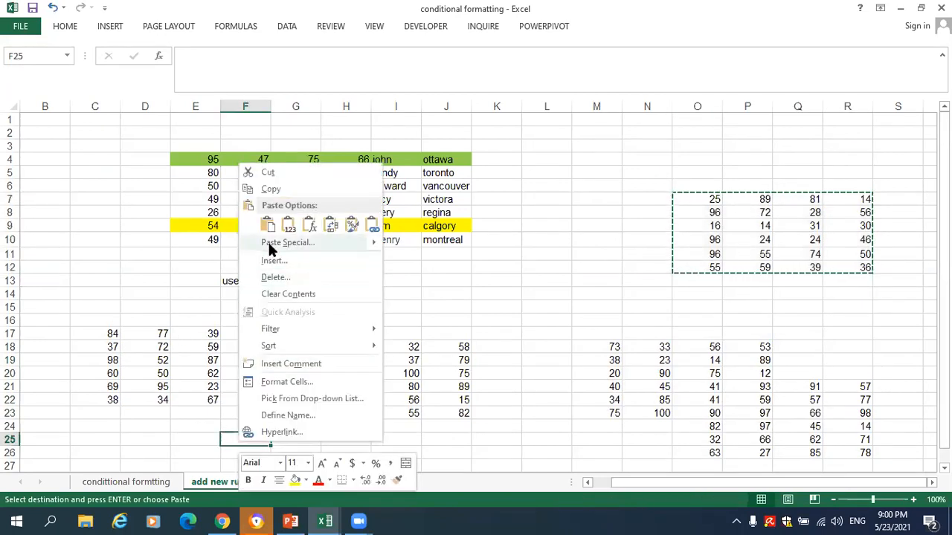
pyautogui.click(265, 225)
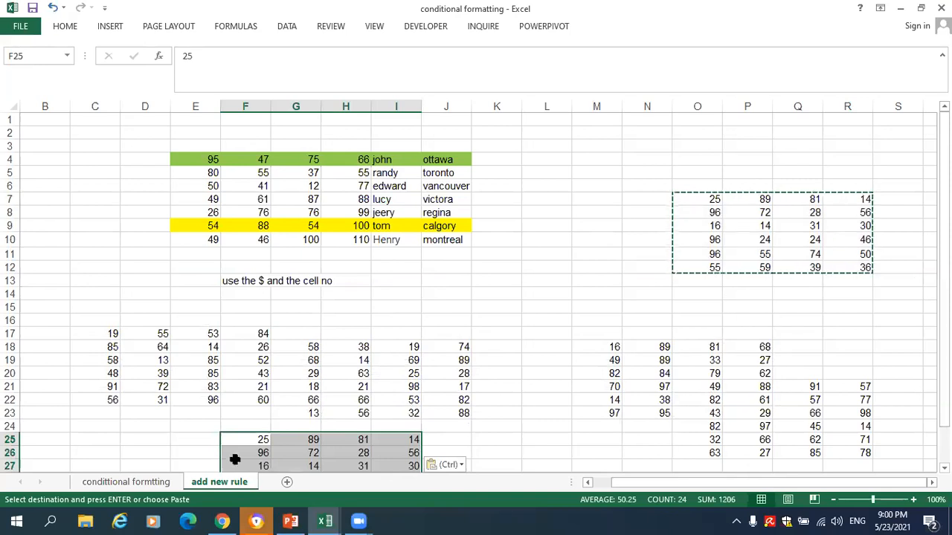
pyautogui.scroll(-2, 234, 459)
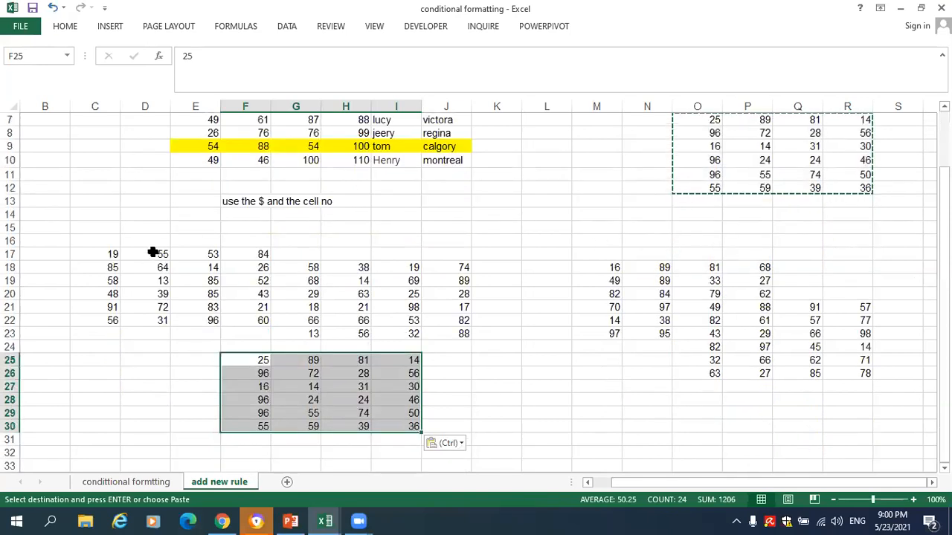
# Clear the random-number formulas from C17:F17, the top row of the lower-left block
pyautogui.click(94, 254)
pyautogui.doubleClick(93, 254)
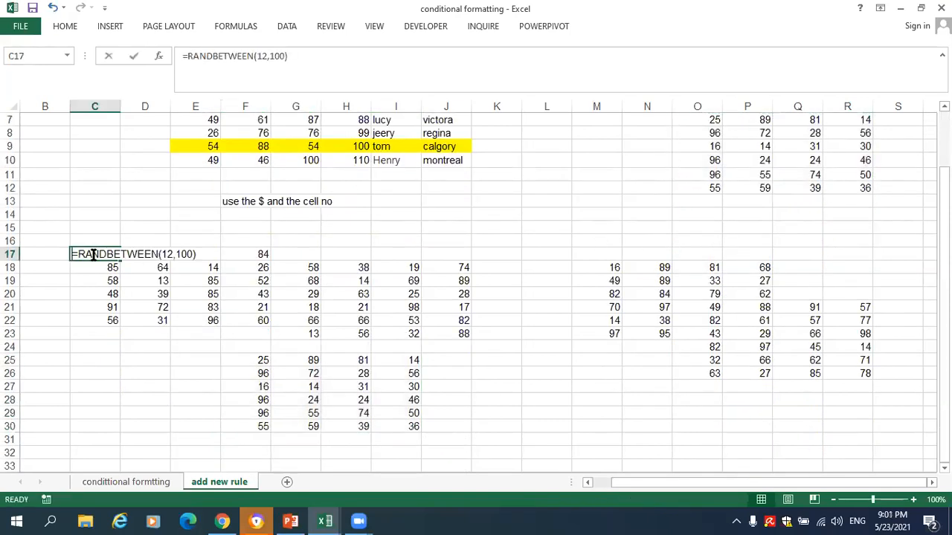
pyautogui.press('BackSpace')
pyautogui.press('Right')
pyautogui.press('BackSpace')
pyautogui.press('Right')
pyautogui.press('BackSpace')
pyautogui.press('Right')
pyautogui.press('BackSpace')
pyautogui.press('Right')
pyautogui.press('BackSpace')
pyautogui.press('Right')
pyautogui.press('BackSpace')
pyautogui.press('Right')
pyautogui.press('BackSpace')
# Clear the numbers in column I from I18:I21 and I23
pyautogui.press('Down')
pyautogui.press('Delete')
pyautogui.press('Down')
pyautogui.press('Delete')
pyautogui.press('Down')
pyautogui.press('Delete')
pyautogui.press('Down')
pyautogui.press('Delete')
pyautogui.press('Down')
pyautogui.press('Down')
pyautogui.press('Delete')
pyautogui.press('Down')
pyautogui.press('Down')
pyautogui.press('Down')
# Clear the fixed values in F26:I26
pyautogui.press('Delete')
pyautogui.press('Left')
pyautogui.press('Delete')
pyautogui.press('Left')
pyautogui.press('Delete')
pyautogui.press('Left')
pyautogui.press('Delete')
pyautogui.press('Left')
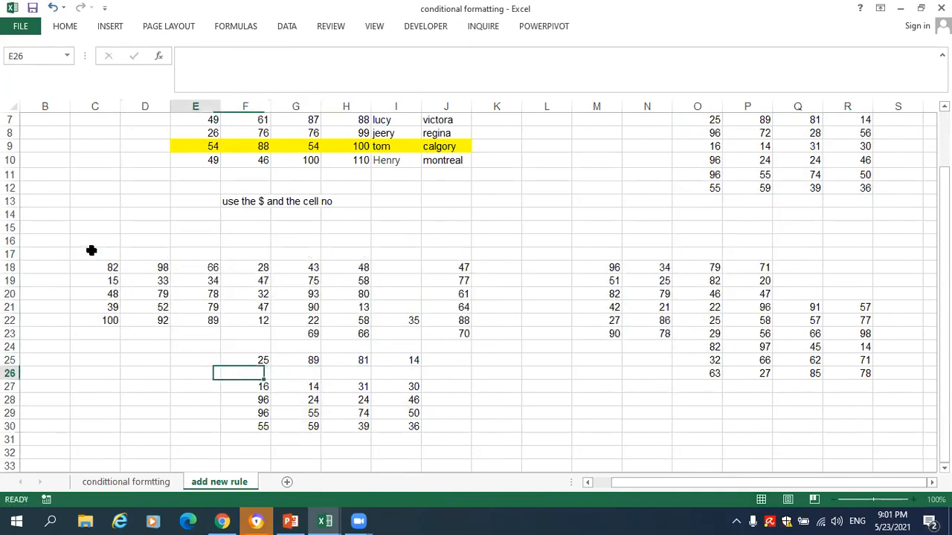
# Clear F25 and the numbers in F18:F22
pyautogui.press('Up')
pyautogui.press('Right')
pyautogui.press('Delete')
pyautogui.press('Up')
pyautogui.press('Delete')
pyautogui.press('Up')
pyautogui.press('Delete')
pyautogui.press('Up')
pyautogui.press('Delete')
pyautogui.press('Up')
pyautogui.press('Delete')
pyautogui.press('Up')
pyautogui.press('BackSpace')
pyautogui.press('Up')
pyautogui.press('BackSpace')
pyautogui.press('Up')
pyautogui.press('BackSpace')
pyautogui.press('Up')
pyautogui.press('BackSpace')
pyautogui.press('Up')
# Clear the numbers in D18:D20 and D22, keeping D21
pyautogui.press('Left')
pyautogui.press('Left')
pyautogui.press('Down')
pyautogui.press('BackSpace')
pyautogui.press('Down')
pyautogui.press('BackSpace')
pyautogui.press('Down')
pyautogui.press('BackSpace')
pyautogui.press('Down')
pyautogui.press('BackSpace')
pyautogui.press('BackSpace')
pyautogui.press('Down')
pyautogui.press('Down')
pyautogui.press('BackSpace')
# Clear cells E22, G22, J22, M22 and N22 along row 22
pyautogui.press('Right')
pyautogui.press('BackSpace')
pyautogui.press('Right')
pyautogui.press('Right')
pyautogui.press('BackSpace')
pyautogui.press('Right')
pyautogui.press('Right')
pyautogui.press('Right')
pyautogui.press('BackSpace')
pyautogui.press('Right')
pyautogui.press('Right')
pyautogui.press('Right')
pyautogui.press('BackSpace')
pyautogui.press('Right')
pyautogui.press('BackSpace')
# Clear the numbers in N18:N21
pyautogui.press('Up')
pyautogui.press('BackSpace')
pyautogui.press('Up')
pyautogui.press('BackSpace')
pyautogui.press('Up')
pyautogui.press('BackSpace')
pyautogui.press('Up')
pyautogui.press('BackSpace')
# Clear the first column of the upper number block, O7:O12
pyautogui.press('Up')
pyautogui.press('Up')
pyautogui.press('Up')
pyautogui.press('Up')
pyautogui.press('Up')
pyautogui.press('Up')
pyautogui.press('Up')
pyautogui.press('Up')
pyautogui.press('Up')
pyautogui.press('Up')
pyautogui.press('Up')
pyautogui.press('Up')
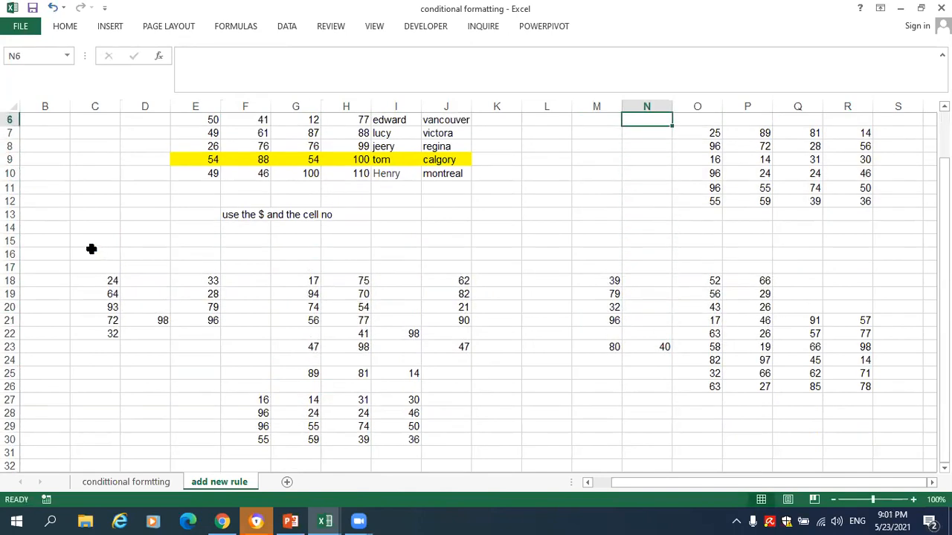
pyautogui.press('Down')
pyautogui.press('Right')
pyautogui.press('BackSpace')
pyautogui.press('Down')
pyautogui.press('BackSpace')
pyautogui.press('Down')
pyautogui.press('BackSpace')
pyautogui.press('Down')
pyautogui.press('BackSpace')
pyautogui.press('Down')
pyautogui.press('BackSpace')
pyautogui.press('Down')
pyautogui.press('BackSpace')
pyautogui.press('Down')
# Clear P7:P12 and cell Q7 in the upper number block
pyautogui.press('Right')
pyautogui.press('BackSpace')
pyautogui.press('Up')
pyautogui.press('BackSpace')
pyautogui.press('Up')
pyautogui.press('BackSpace')
pyautogui.press('Up')
pyautogui.press('BackSpace')
pyautogui.press('Up')
pyautogui.press('BackSpace')
pyautogui.press('Up')
pyautogui.press('BackSpace')
pyautogui.press('Up')
pyautogui.press('Right')
pyautogui.press('BackSpace')
pyautogui.press('Left')
pyautogui.press('BackSpace')
pyautogui.press('Up')
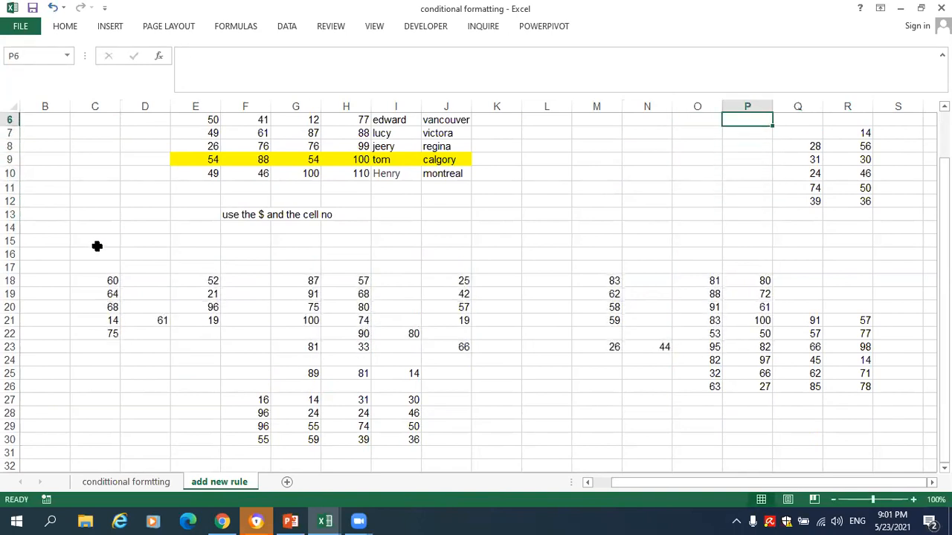
# Clear Q8 and R8, and return to the top of the sheet at R1
pyautogui.press('Down')
pyautogui.press('Down')
pyautogui.press('Right')
pyautogui.press('BackSpace')
pyautogui.press('Right')
pyautogui.press('BackSpace')
pyautogui.press('Up')
pyautogui.press('Up')
pyautogui.press('Up')
pyautogui.press('Up')
pyautogui.press('Up')
pyautogui.press('Up')
pyautogui.press('Up')
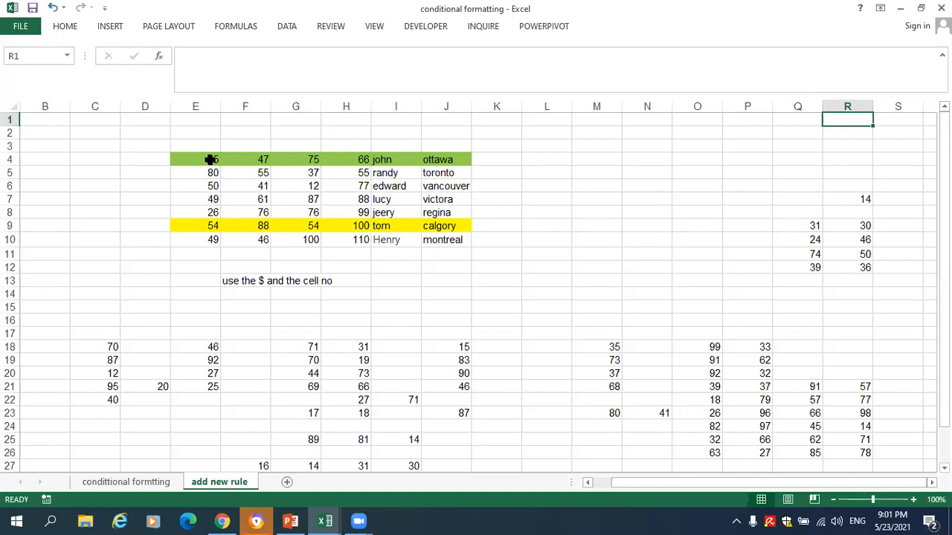
# Start a new conditional formatting rule for the table E4:J10 that uses a formula to determine which cells to format
pyautogui.click(66, 26)
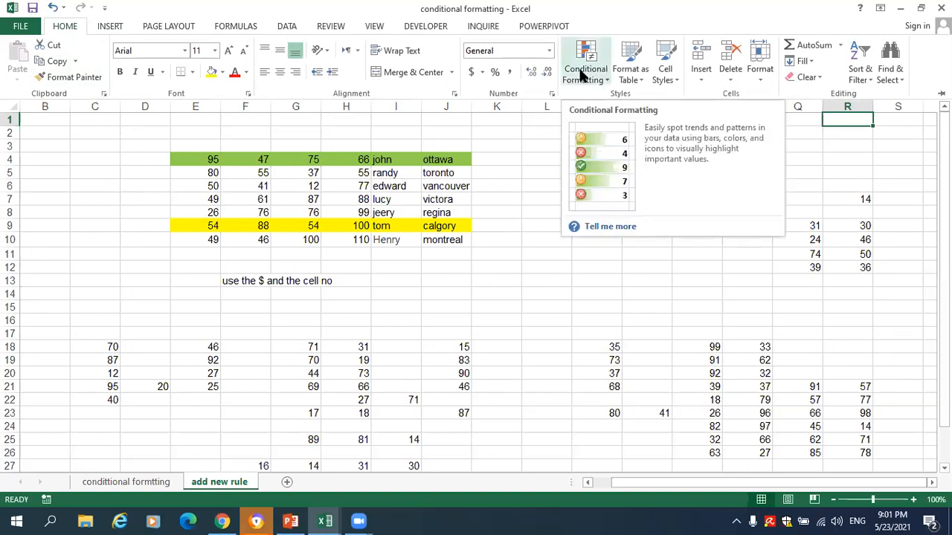
pyautogui.hotkey('ctrl', 'F1')
pyautogui.moveTo(434, 159); pyautogui.dragTo(195, 246)
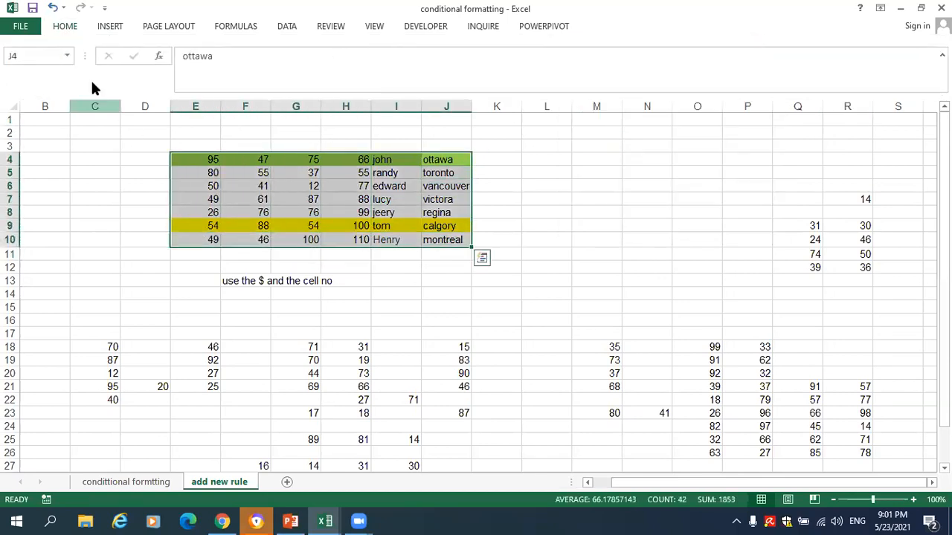
pyautogui.click(62, 25)
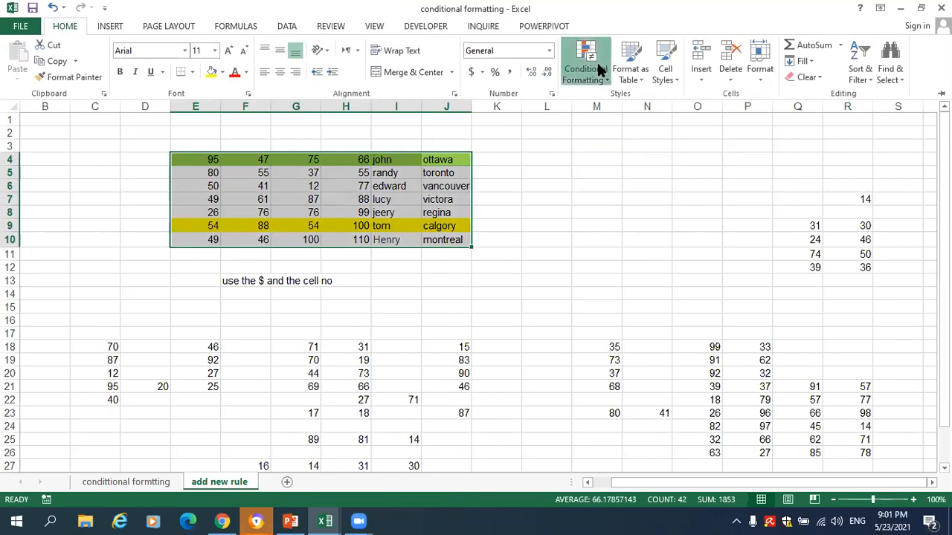
pyautogui.click(596, 60)
pyautogui.moveTo(644, 271)
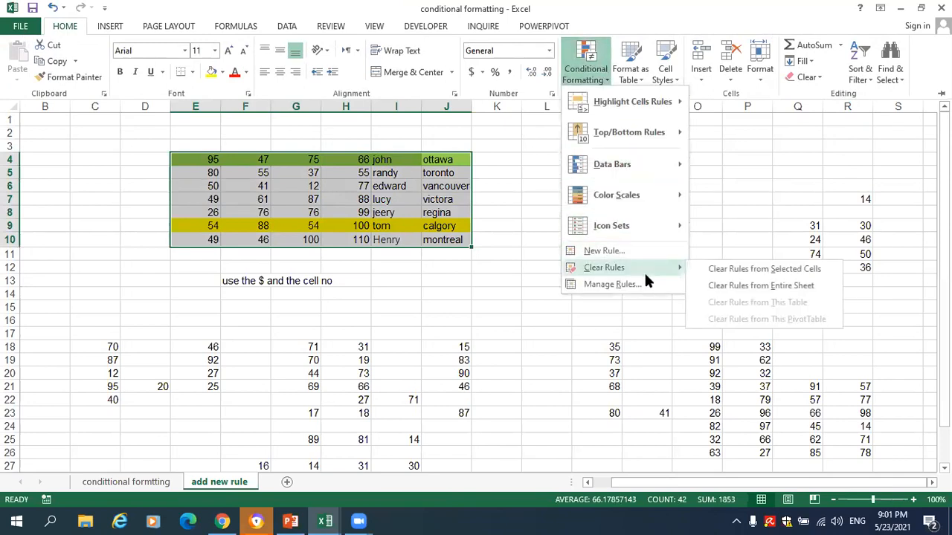
pyautogui.click(603, 251)
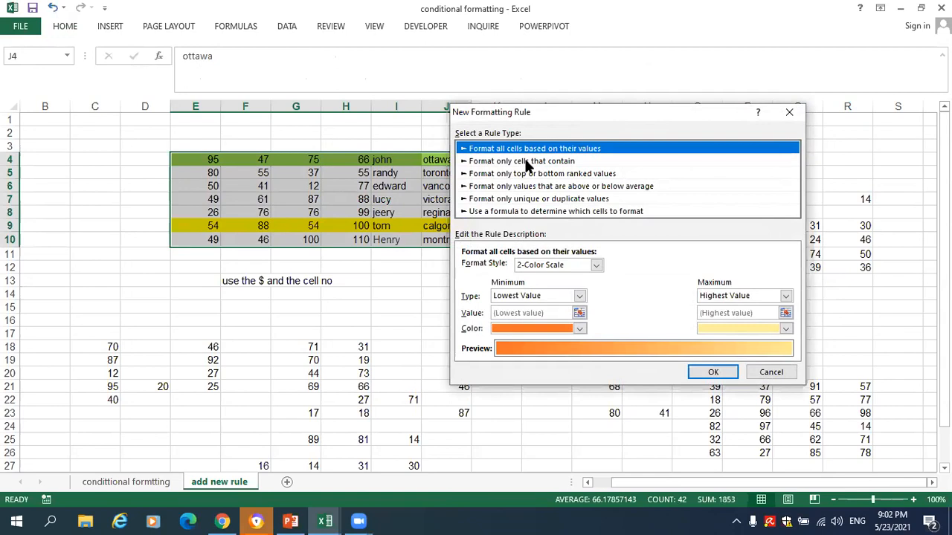
pyautogui.click(523, 211)
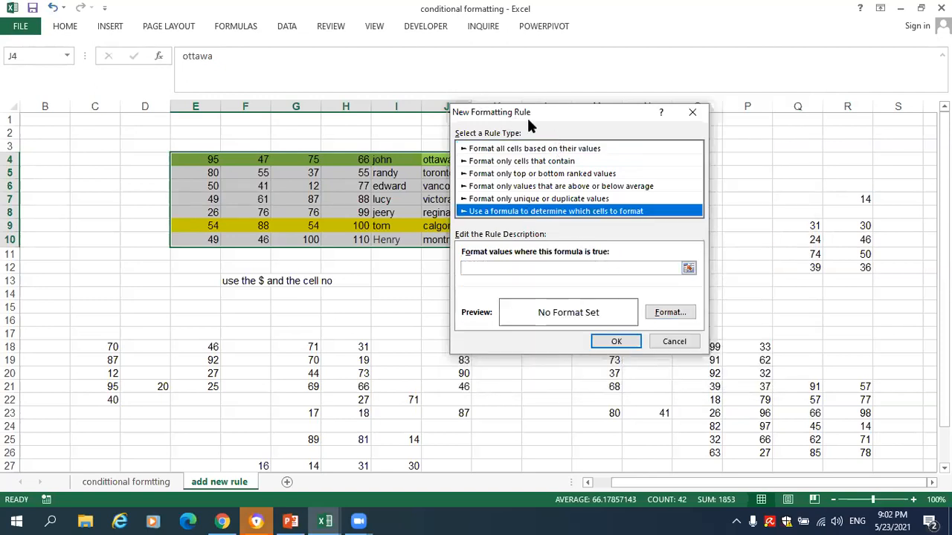
pyautogui.moveTo(526, 116); pyautogui.dragTo(667, 143)
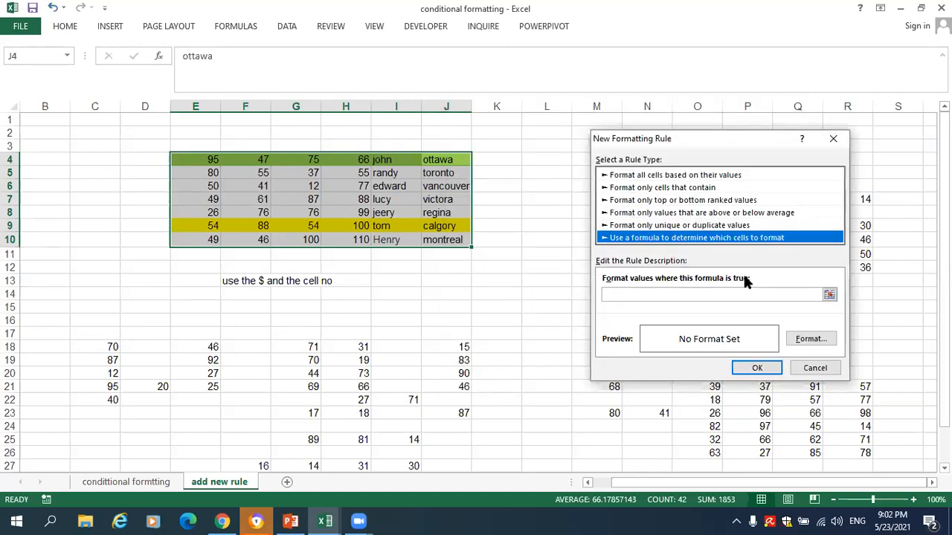
# Enter =$j4="ottawa" as the formula of the new formatting rule for E4:J10
pyautogui.click(829, 296)
pyautogui.click(10, 159)
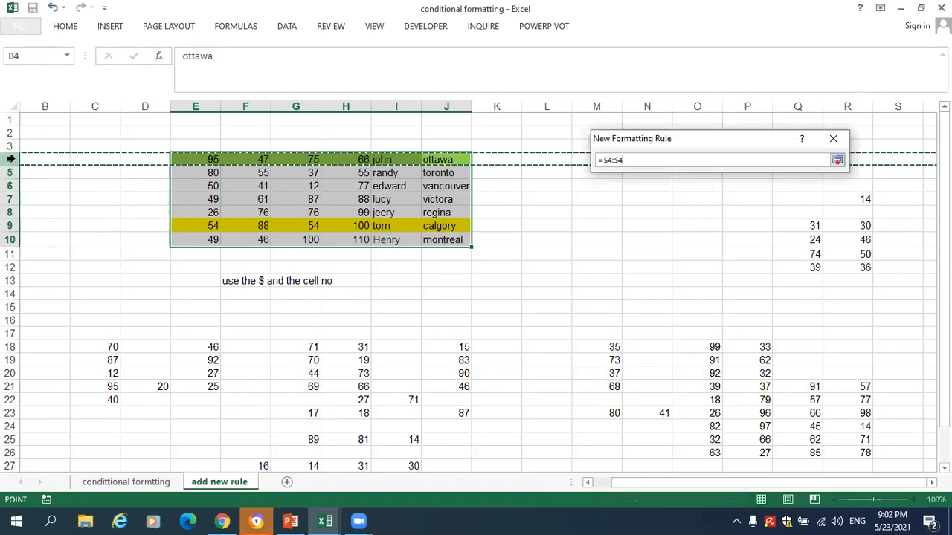
pyautogui.click(449, 158)
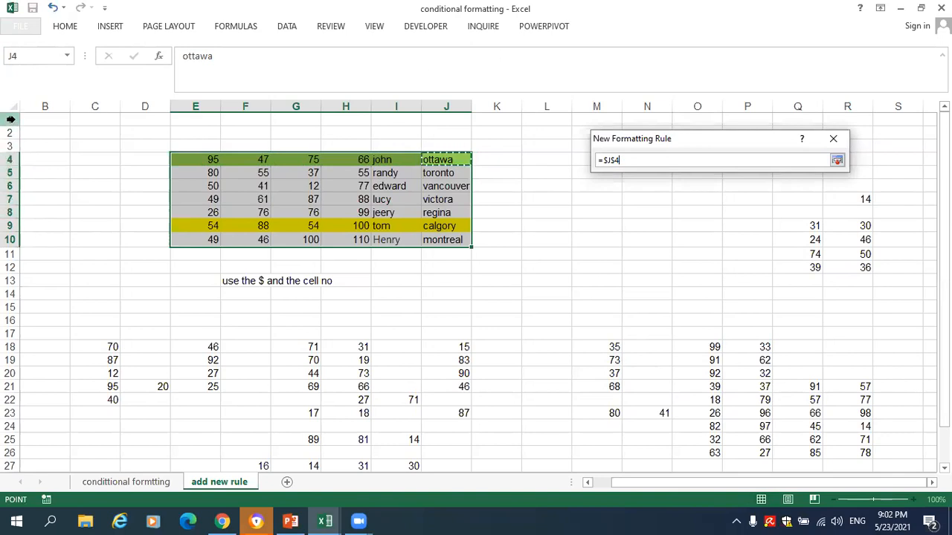
pyautogui.press('BackSpace')
pyautogui.press('BackSpace')
pyautogui.press('BackSpace')
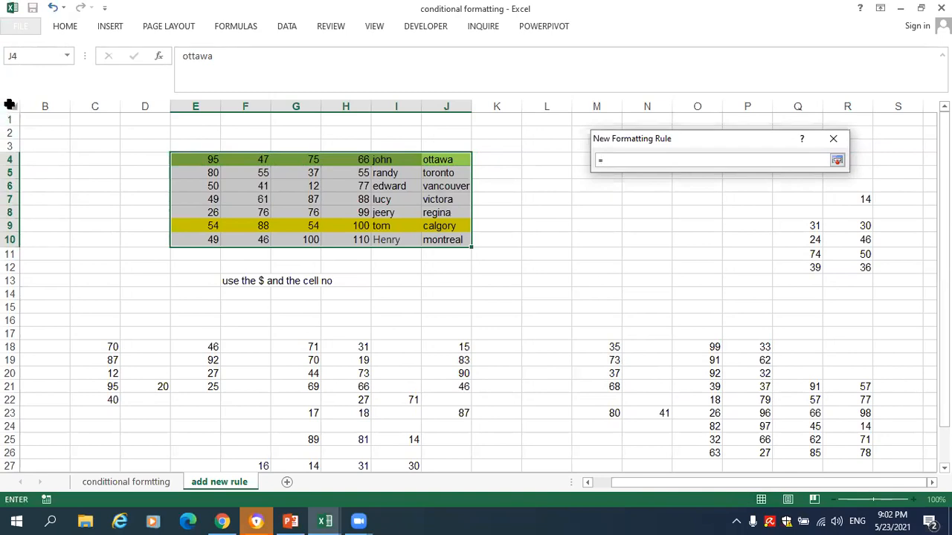
pyautogui.write('$')
pyautogui.write('j')
pyautogui.write('4=')
pyautogui.write("'")
pyautogui.press('Return')
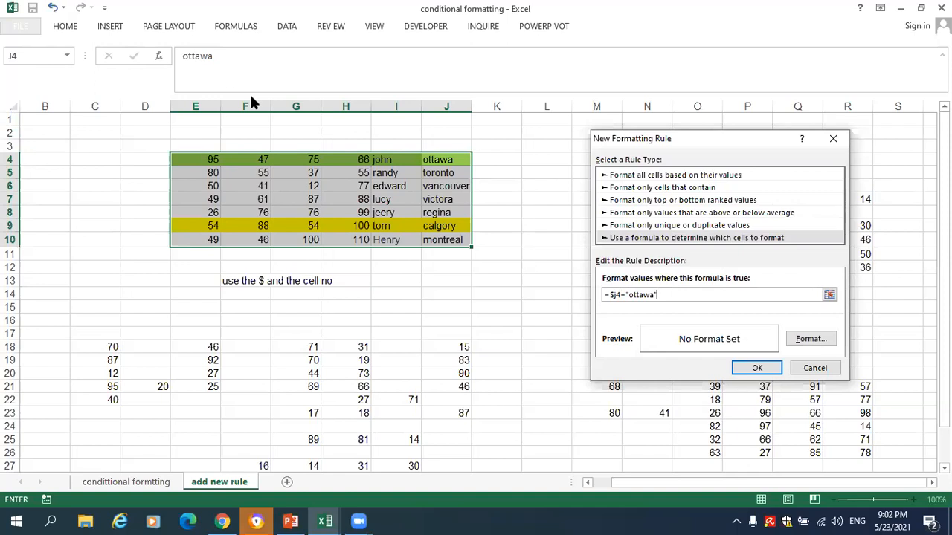
# Give the ottawa rule a green background fill and apply it to the table
pyautogui.click(821, 340)
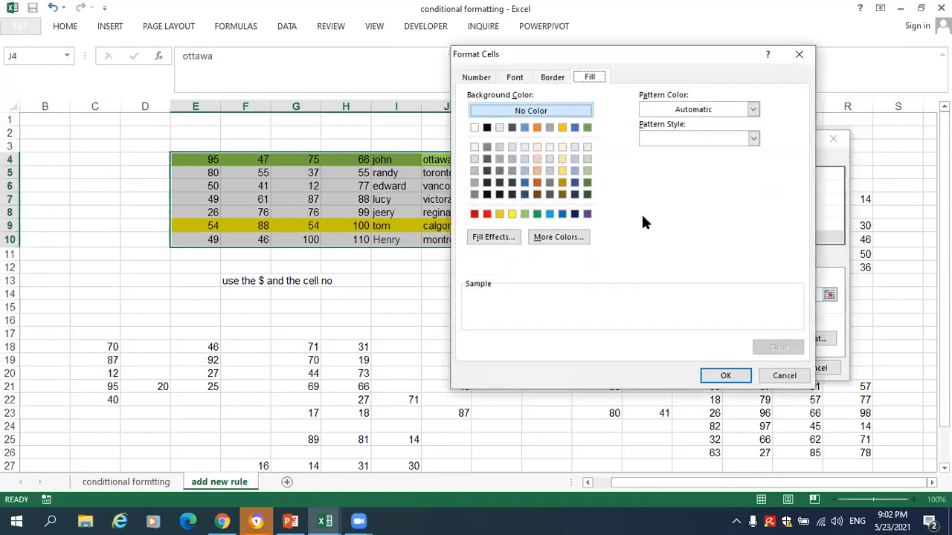
pyautogui.click(537, 214)
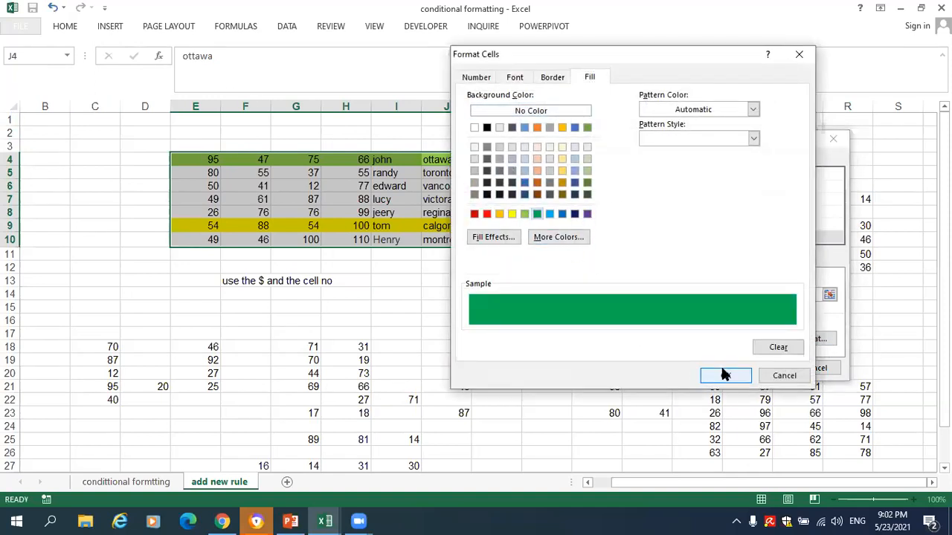
pyautogui.click(722, 375)
pyautogui.click(757, 369)
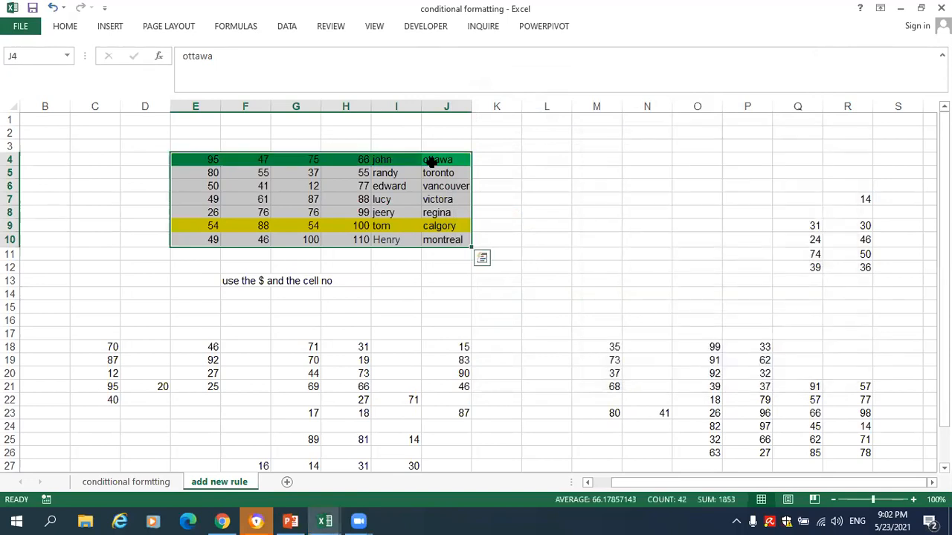
pyautogui.click(405, 158)
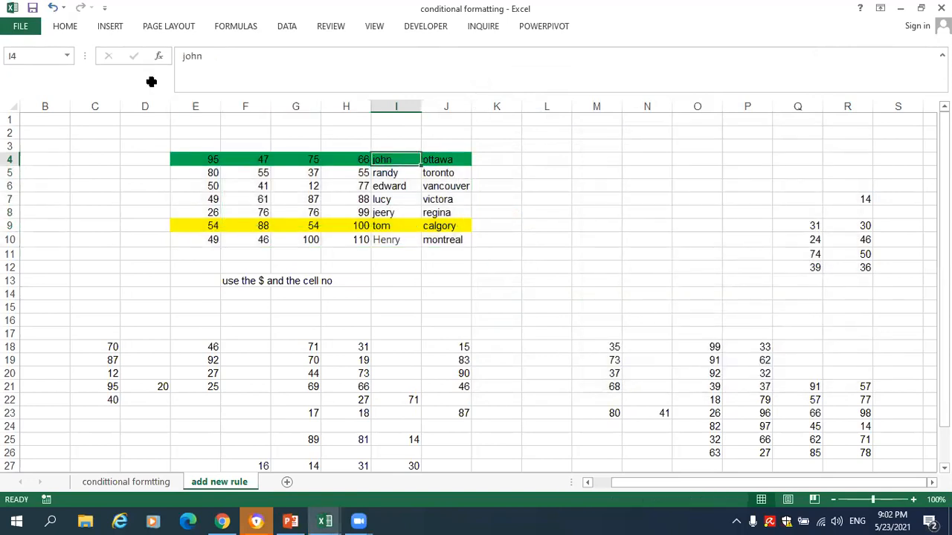
# Start a new conditional formatting rule for cell J6 that uses a formula to determine which cells to format
pyautogui.click(433, 186)
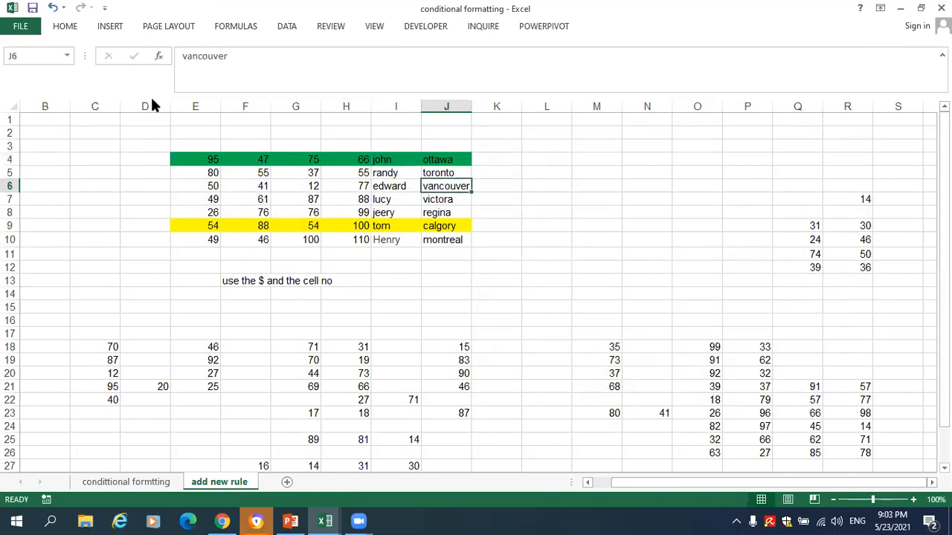
pyautogui.click(59, 25)
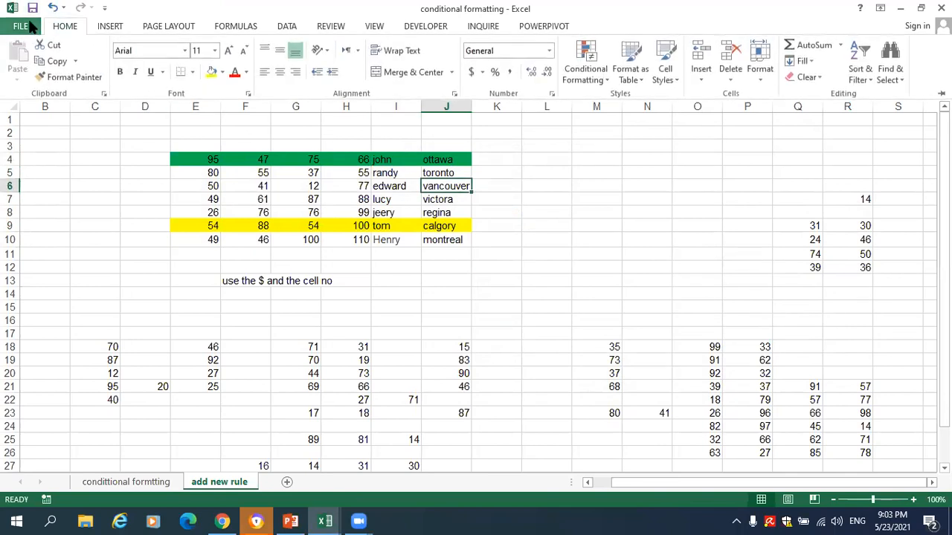
pyautogui.click(585, 72)
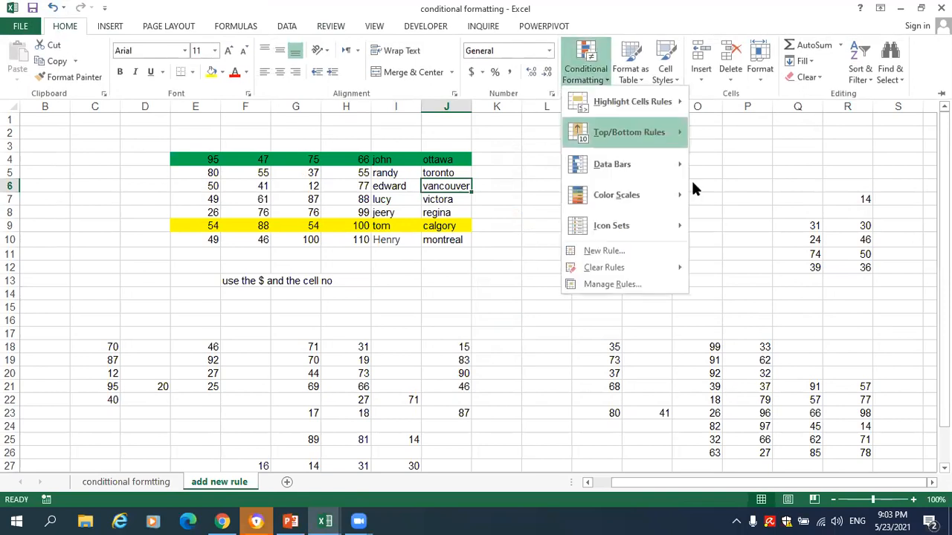
pyautogui.click(617, 254)
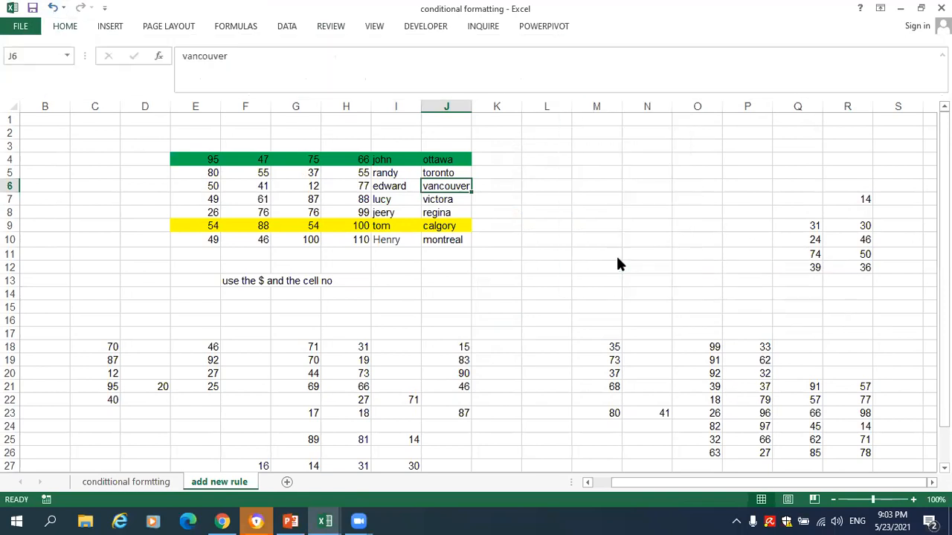
pyautogui.click(584, 223)
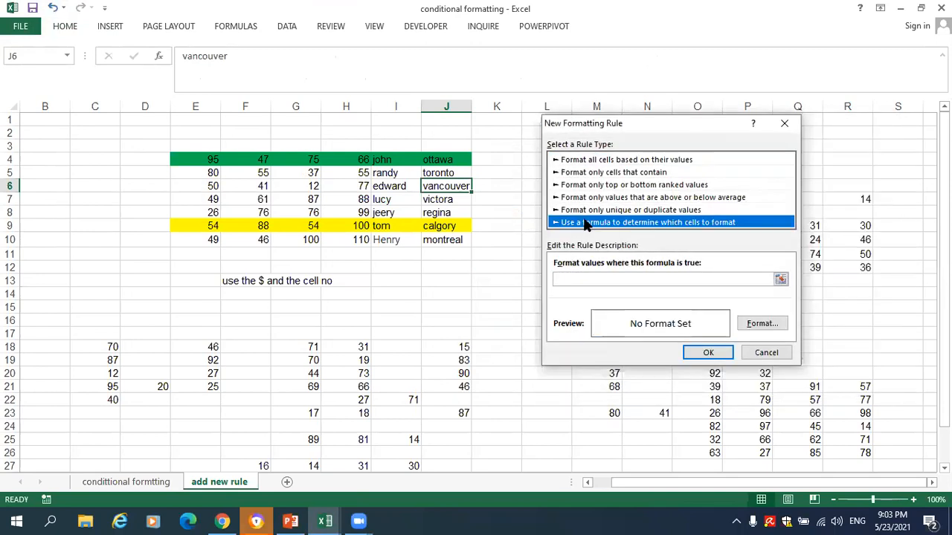
# Enter =$j4="vancouver" as the formula of the new rule for cell J6
pyautogui.click(780, 279)
pyautogui.click(10, 159)
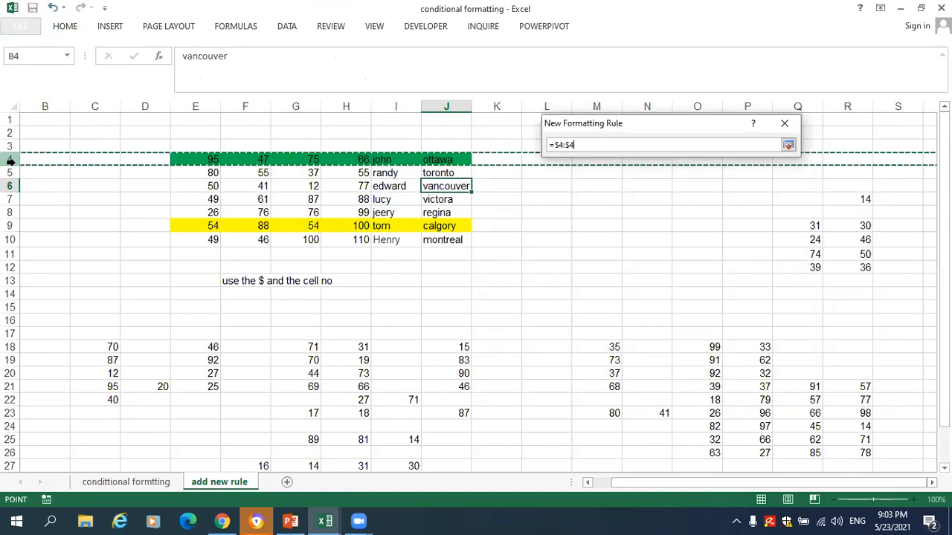
pyautogui.press('BackSpace')
pyautogui.press('BackSpace')
pyautogui.press('BackSpace')
pyautogui.press('BackSpace')
pyautogui.press('BackSpace')
pyautogui.press('BackSpace')
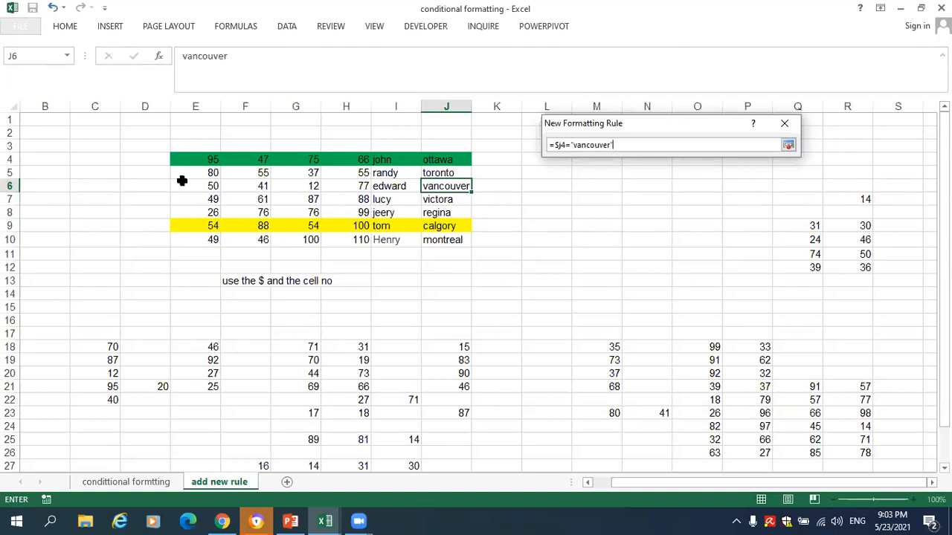
pyautogui.press('Return')
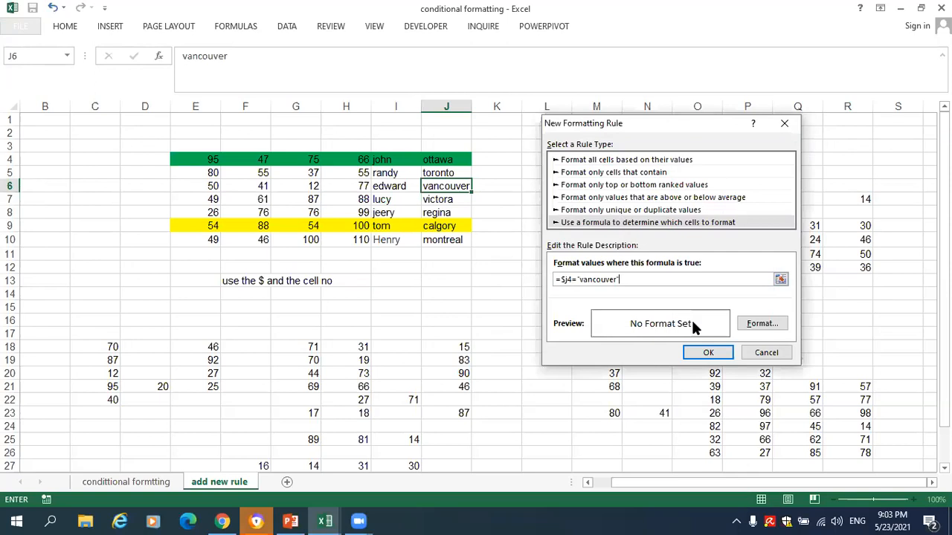
# Try to highlight the vancouver row by giving the J6 rule a red fill and applying it
pyautogui.click(770, 318)
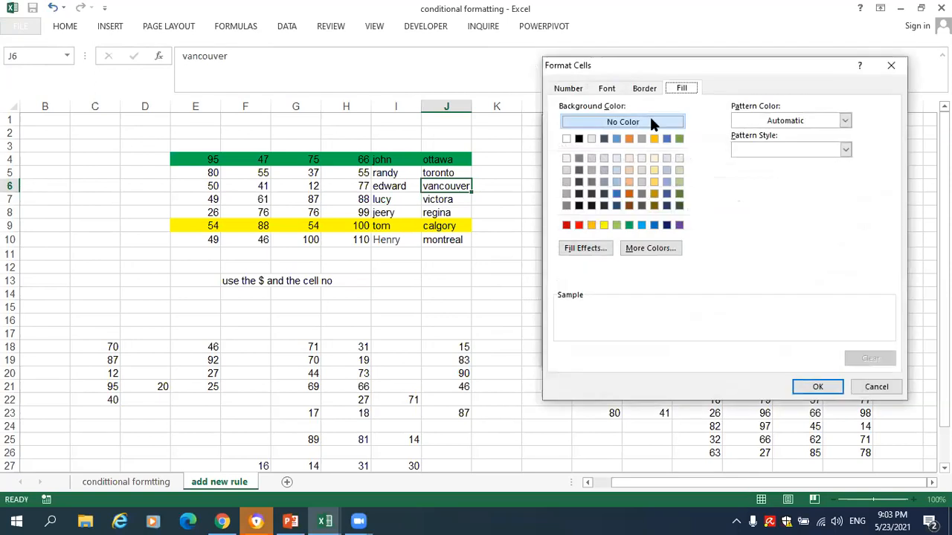
pyautogui.click(579, 226)
pyautogui.click(803, 388)
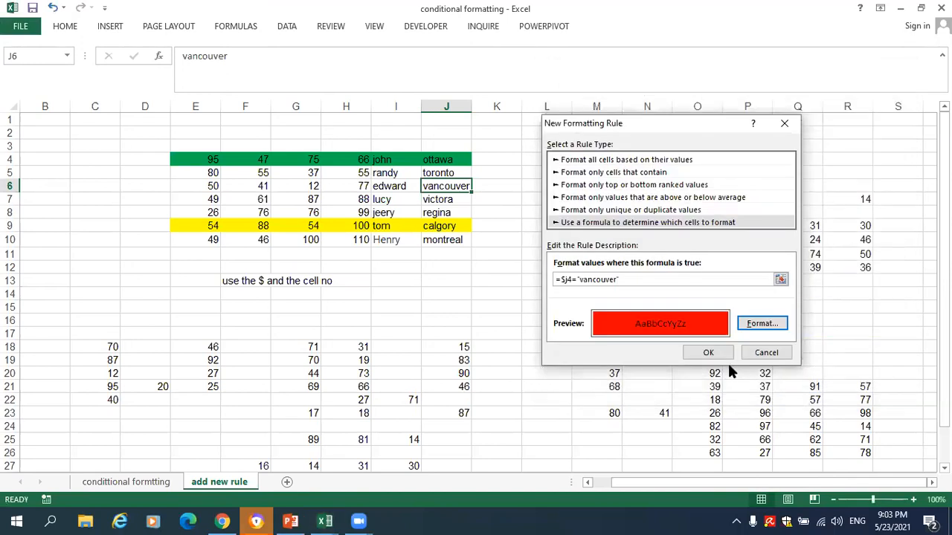
pyautogui.click(709, 353)
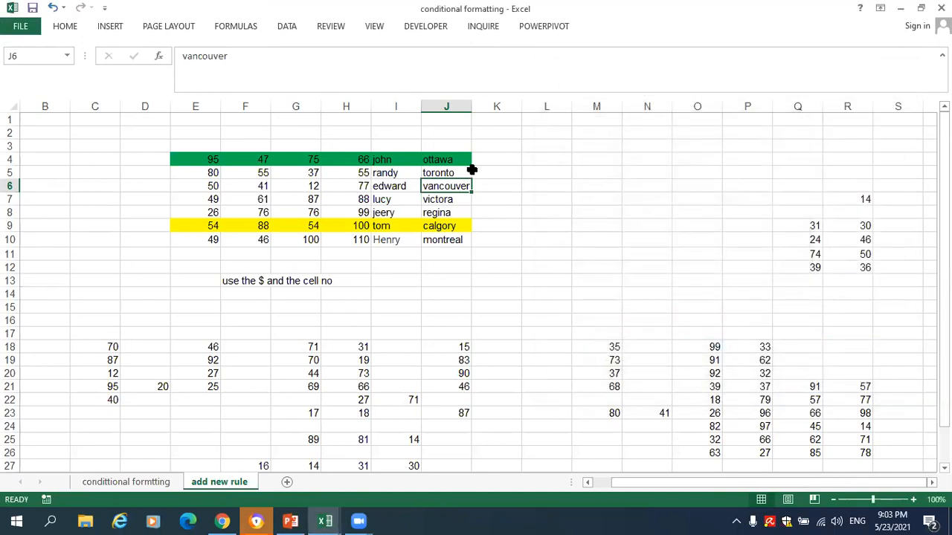
# Select the table E4:J10 and start a new formula-based conditional formatting rule for it
pyautogui.moveTo(440, 159); pyautogui.dragTo(191, 240)
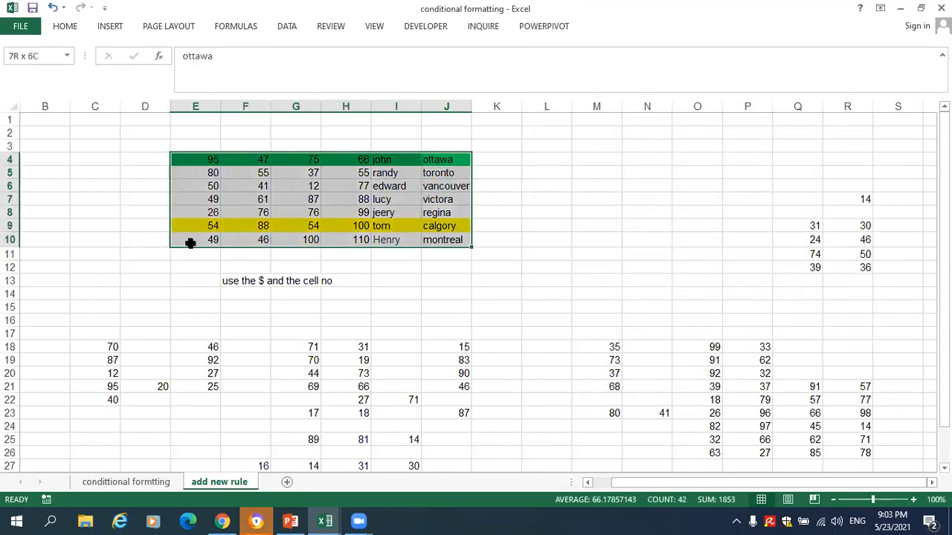
pyautogui.click(68, 26)
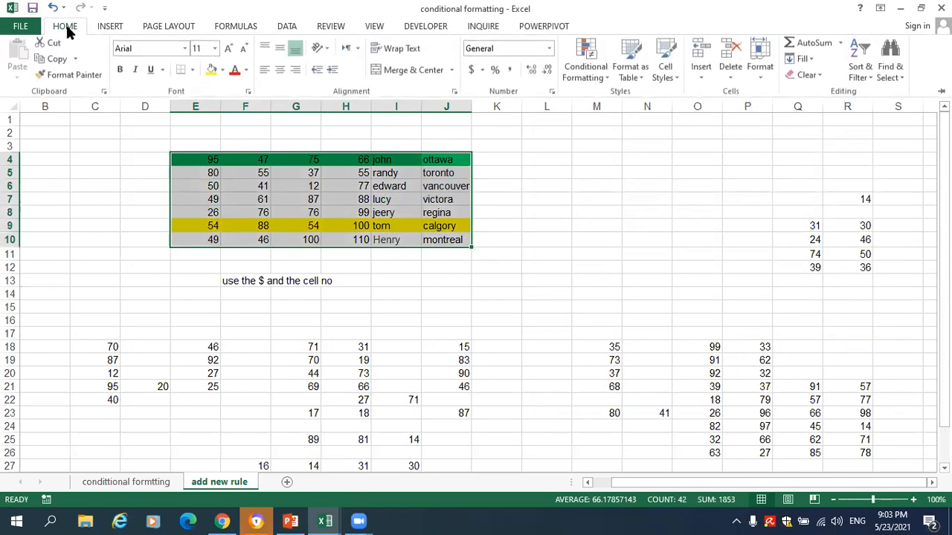
pyautogui.click(570, 75)
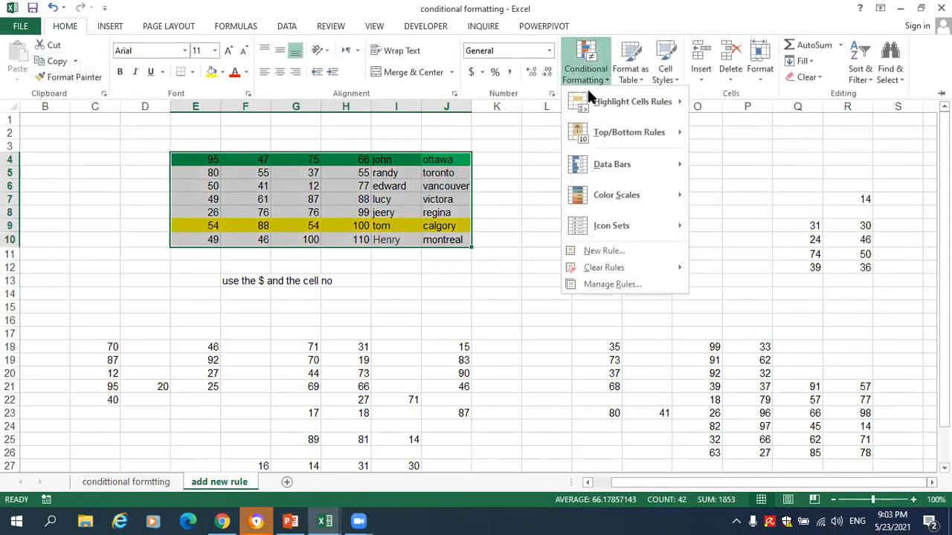
pyautogui.click(646, 250)
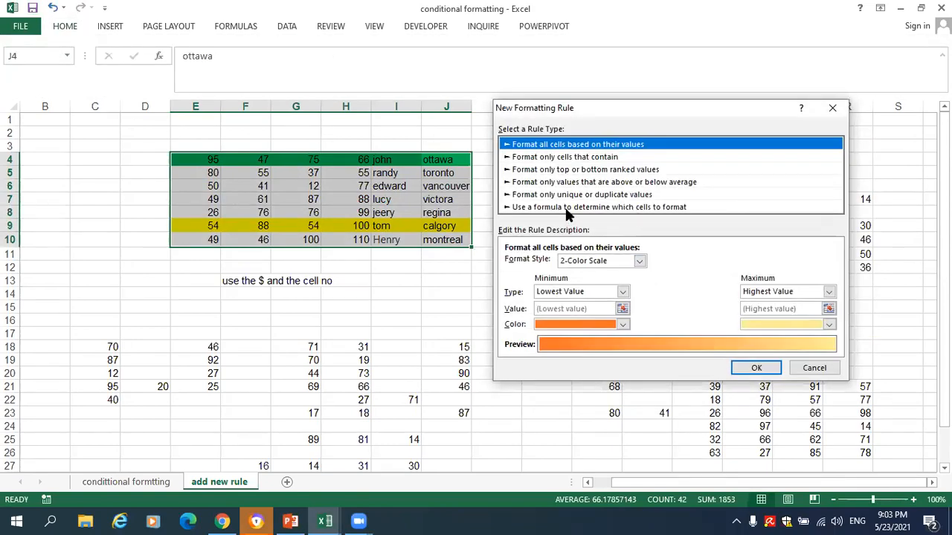
pyautogui.click(565, 208)
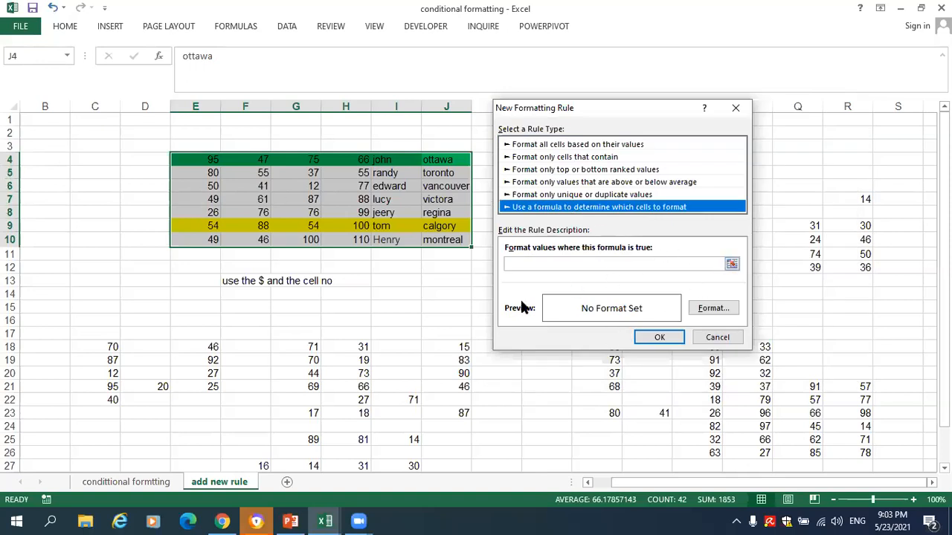
# Enter =$j4="vancouver" as the formula of the new formatting rule for E4:J10
pyautogui.click(735, 264)
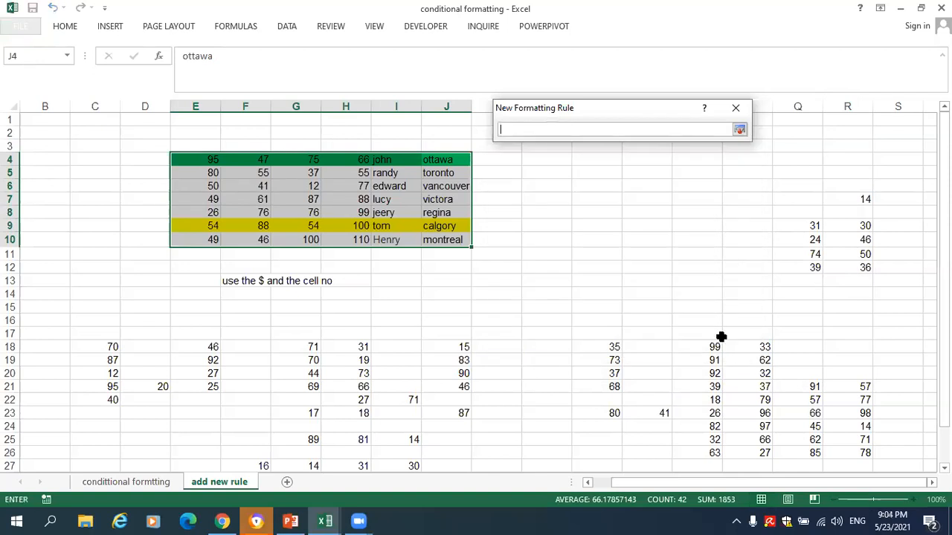
pyautogui.click(10, 160)
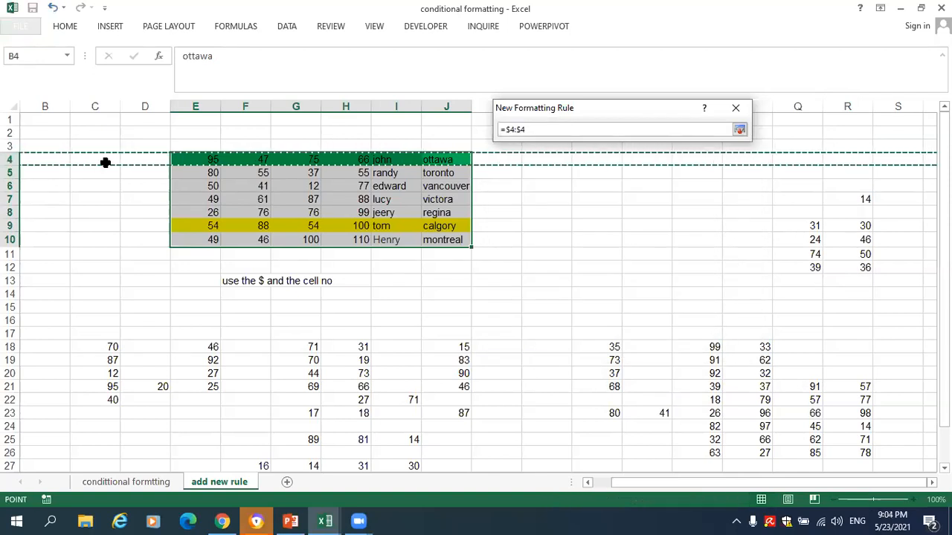
pyautogui.press('BackSpace')
pyautogui.press('BackSpace')
pyautogui.press('BackSpace')
pyautogui.press('BackSpace')
pyautogui.press('BackSpace')
pyautogui.press('BackSpace')
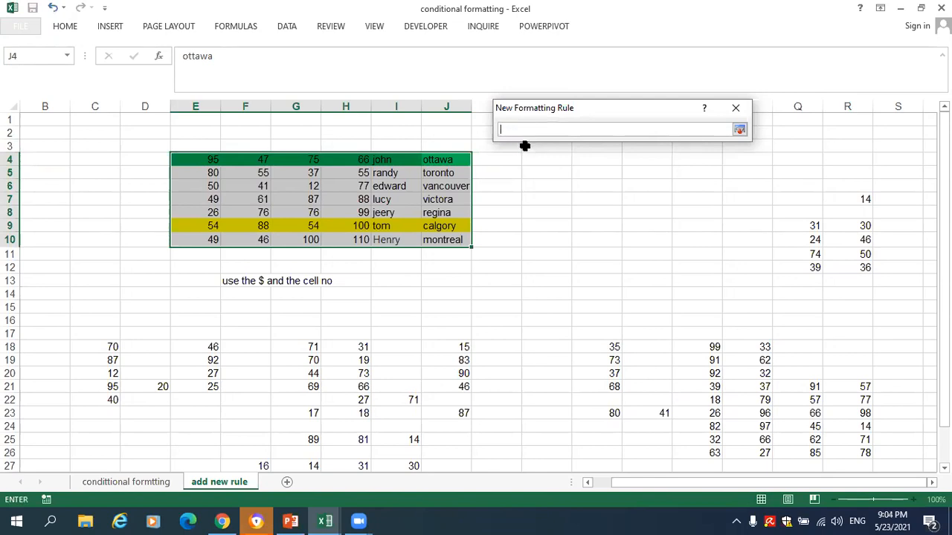
pyautogui.write('=')
pyautogui.write('=$')
pyautogui.write('$')
pyautogui.write('j')
pyautogui.write('4=')
pyautogui.write('"')
pyautogui.write('vanco')
pyautogui.write('uver')
pyautogui.write('"')
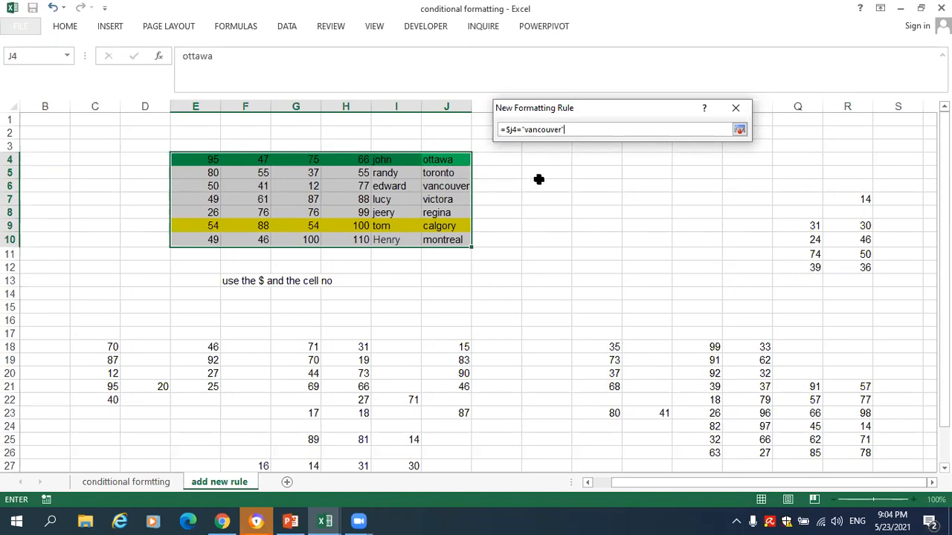
pyautogui.press('Return')
# Give the vancouver rule a yellow background fill and apply it to the table
pyautogui.click(691, 306)
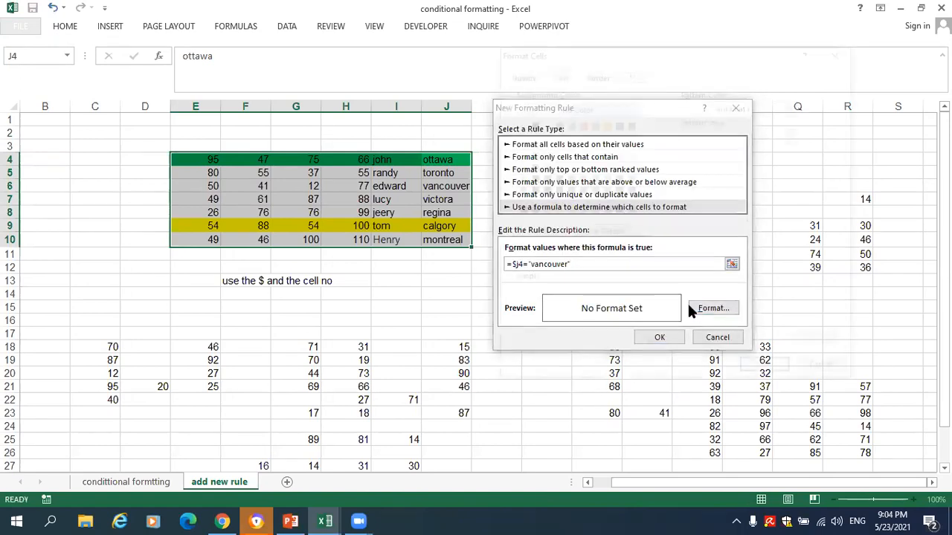
pyautogui.click(555, 210)
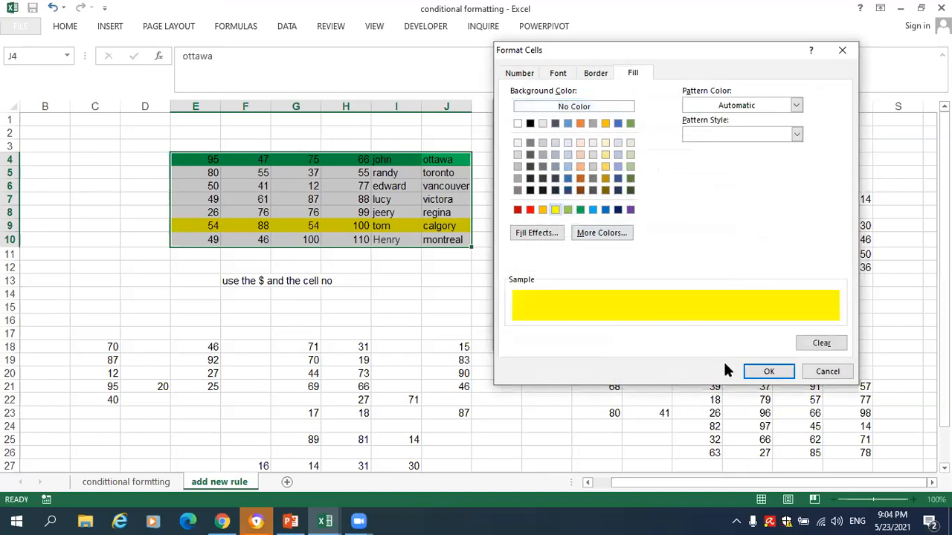
pyautogui.click(765, 370)
pyautogui.click(660, 337)
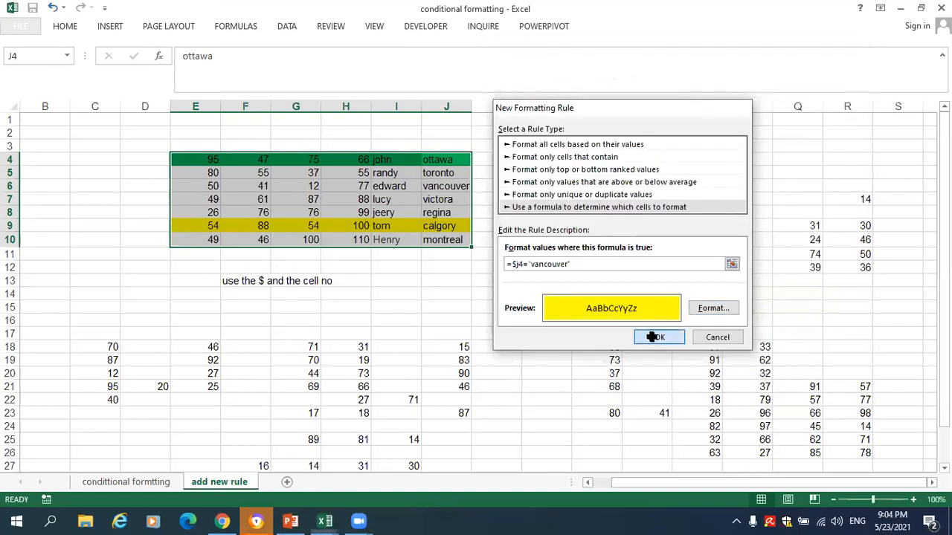
pyautogui.click(406, 190)
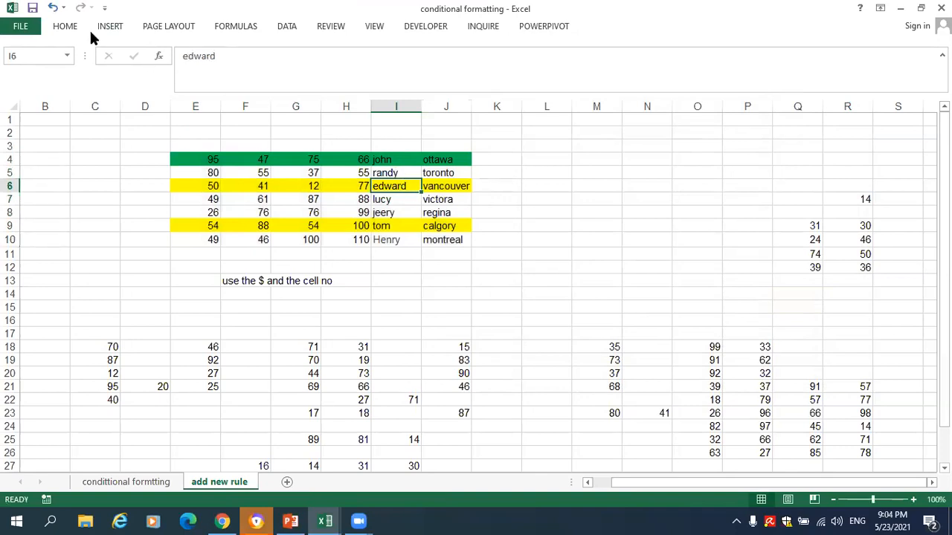
# Show the conditional formatting options, and switch to the Advance Excel presentation in PowerPoint
pyautogui.click(65, 26)
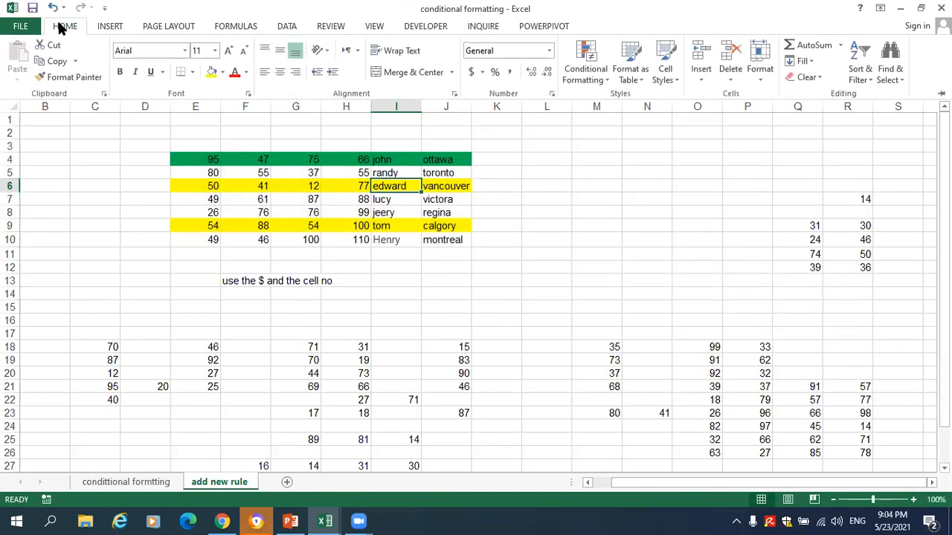
pyautogui.click(604, 58)
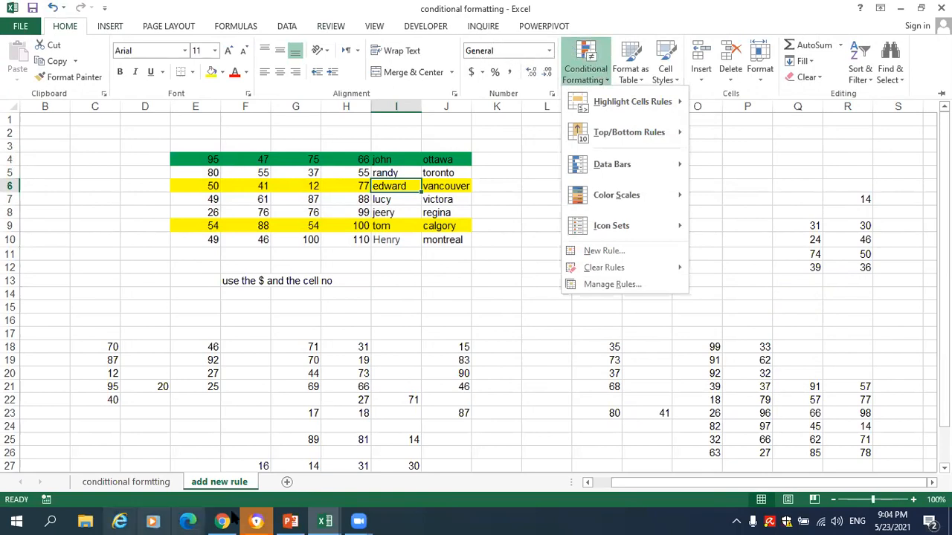
pyautogui.click(291, 521)
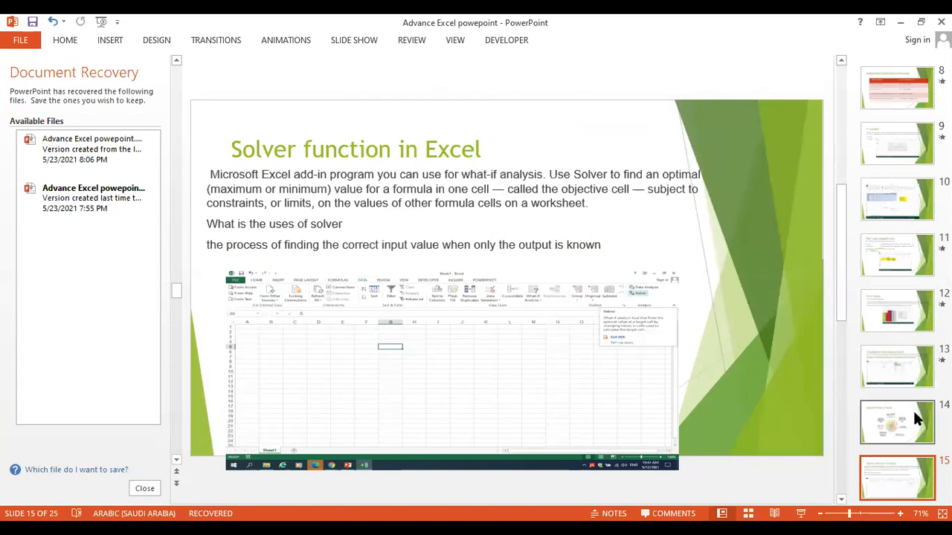
# Present slide 14 of the Advance Excel presentation, about major errors in Excel, as a full-screen slide show
pyautogui.click(914, 397)
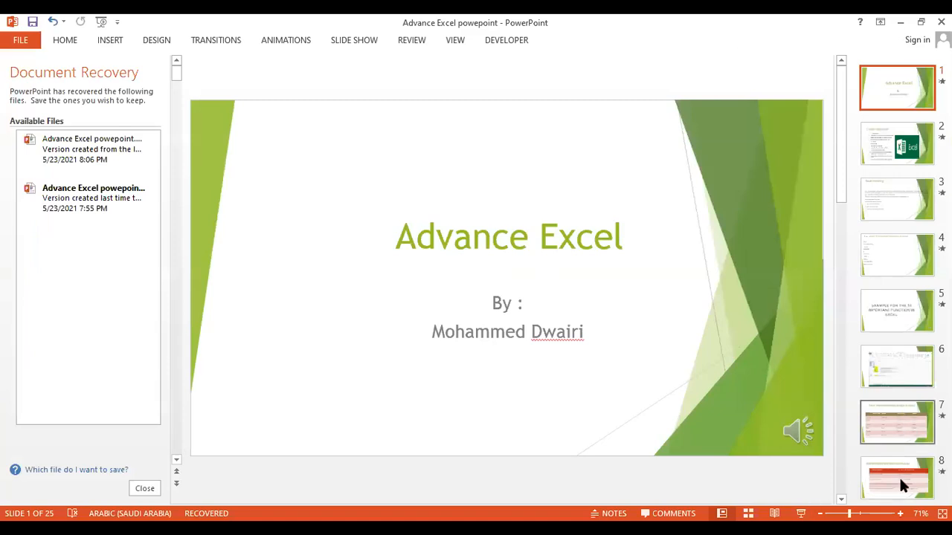
pyautogui.scroll(-2, 901, 457)
pyautogui.scroll(-5, 899, 454)
pyautogui.click(902, 381)
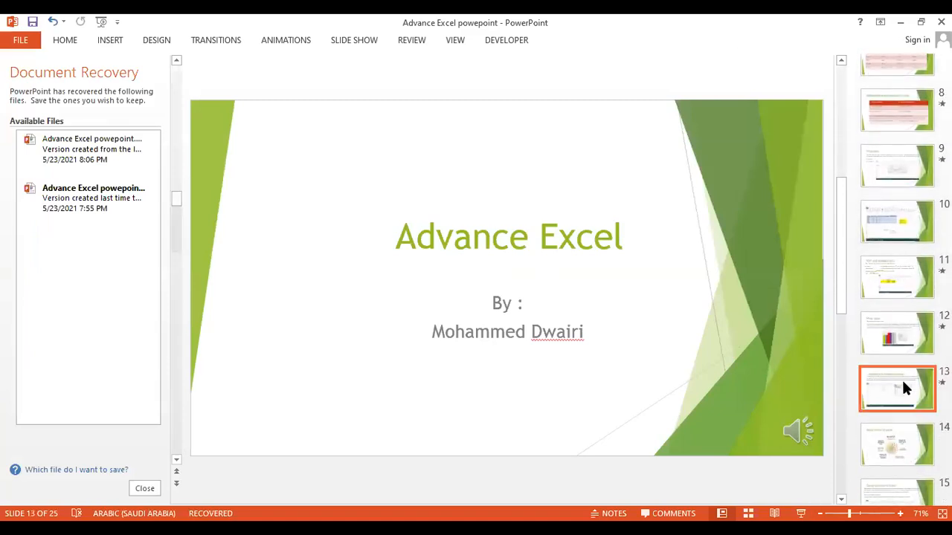
pyautogui.click(907, 426)
pyautogui.click(801, 514)
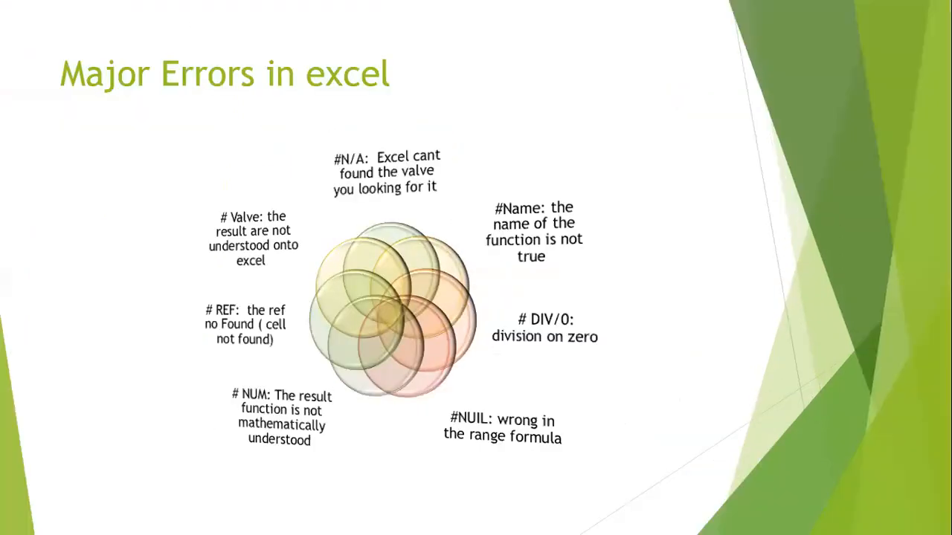
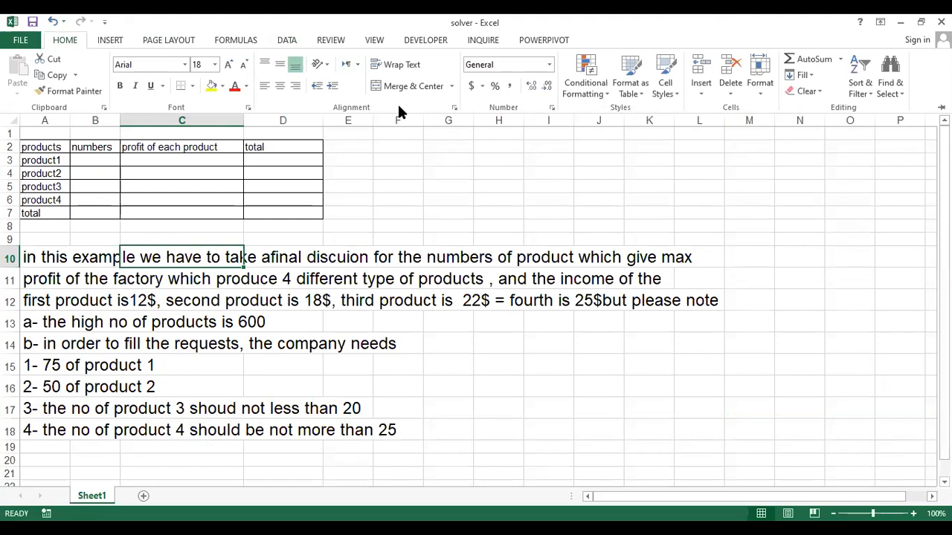
# In the solver workbook, check the Add-Ins entry in the ribbon customization settings and show the data analysis commands
pyautogui.rightClick(399, 107)
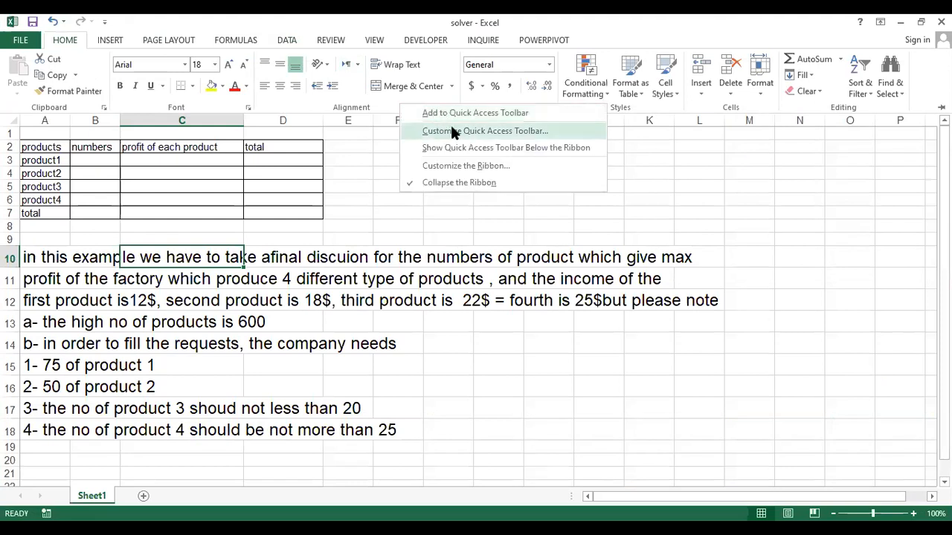
pyautogui.click(473, 161)
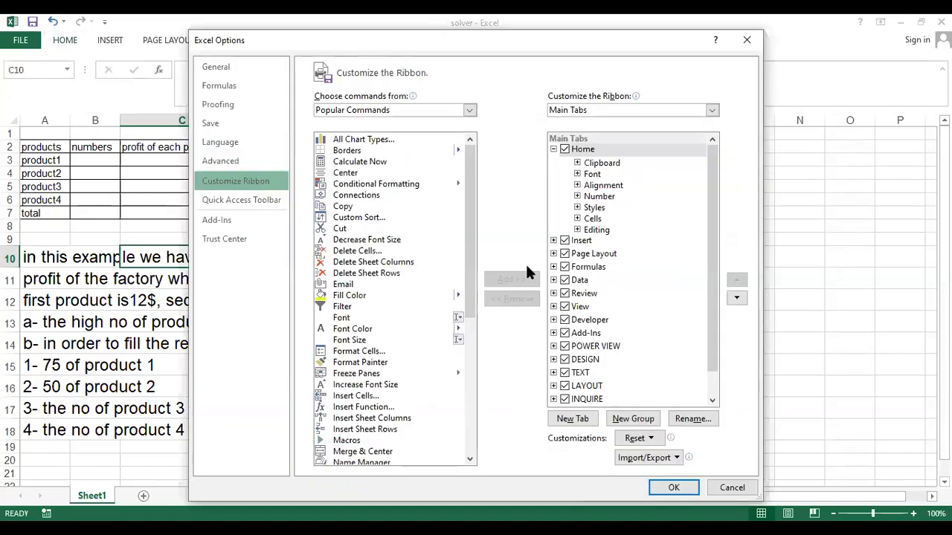
pyautogui.scroll(-1, 612, 356)
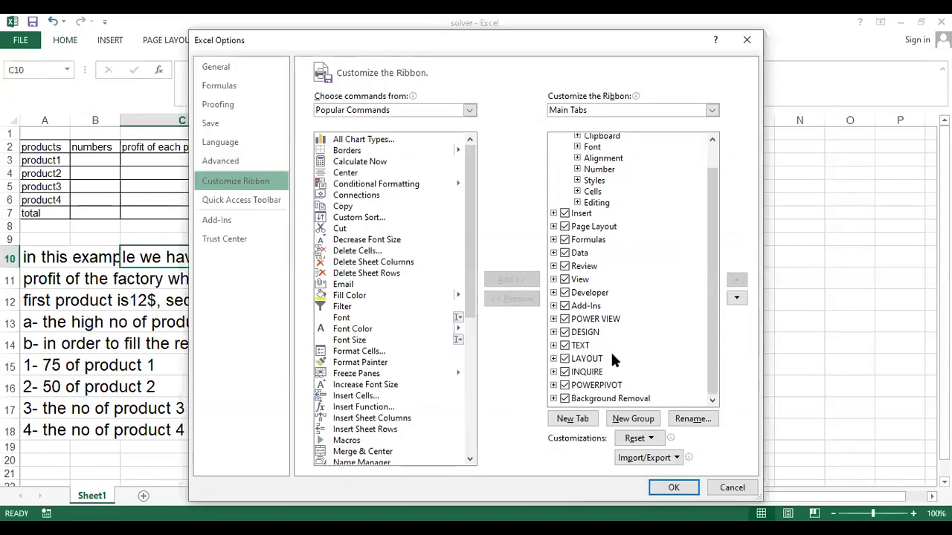
pyautogui.click(567, 307)
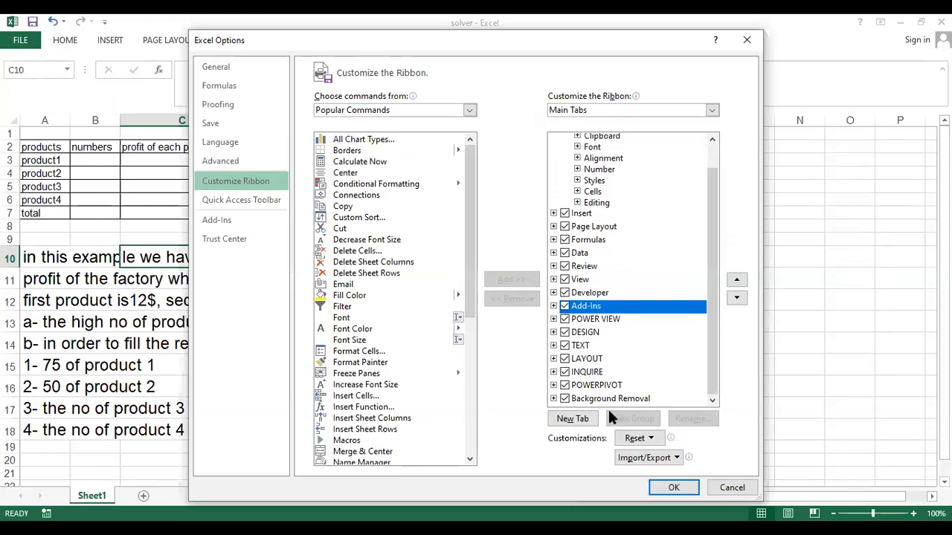
pyautogui.click(673, 489)
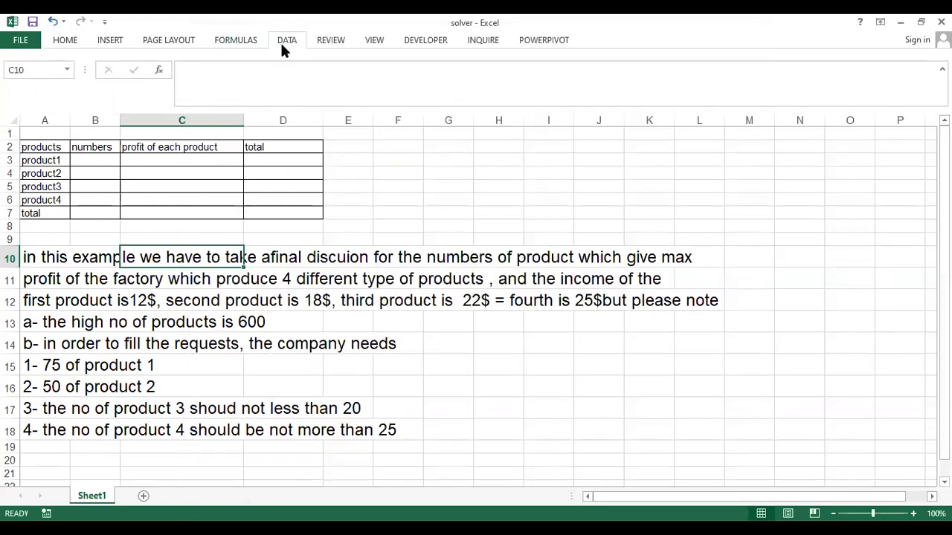
pyautogui.click(285, 43)
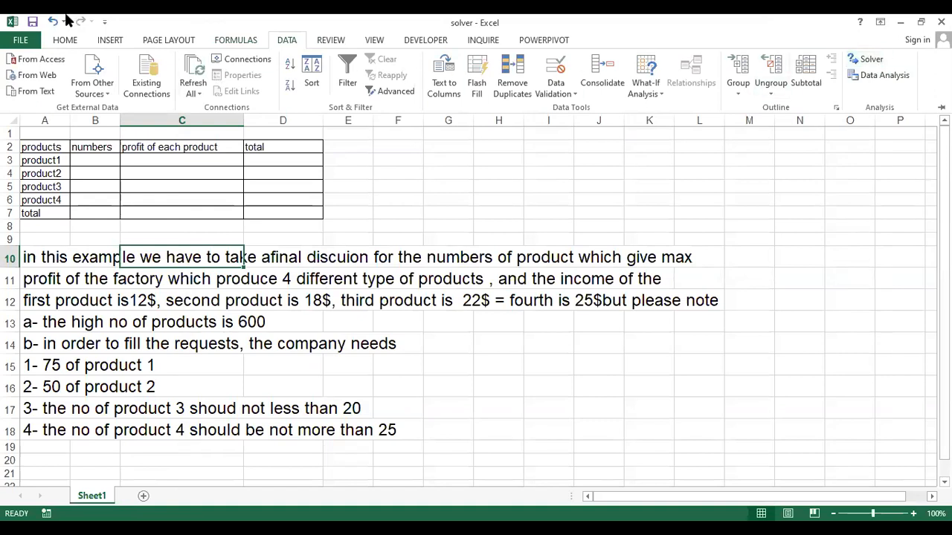
# Make sure the Solver Add-in and Euro Currency Tools are enabled among the Excel add-ins, and show the Solver command's description
pyautogui.click(22, 40)
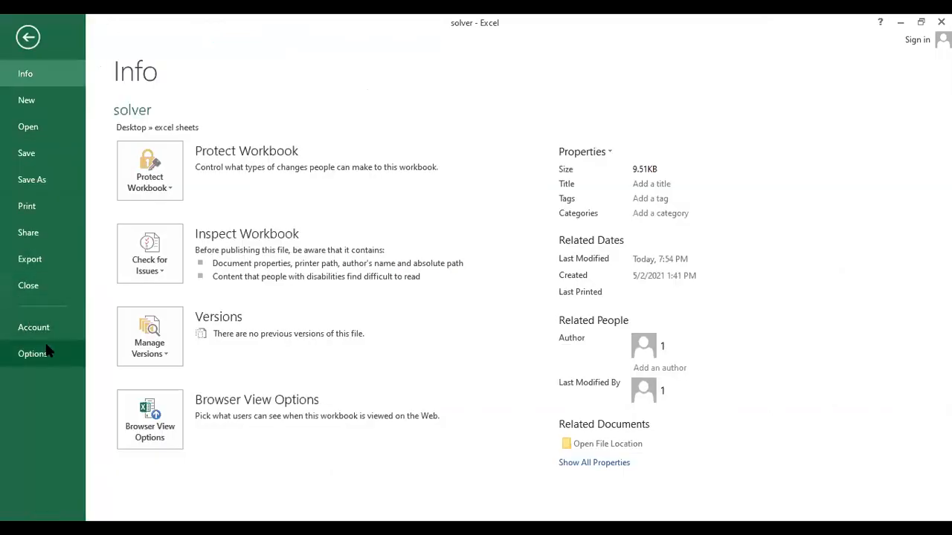
pyautogui.click(32, 354)
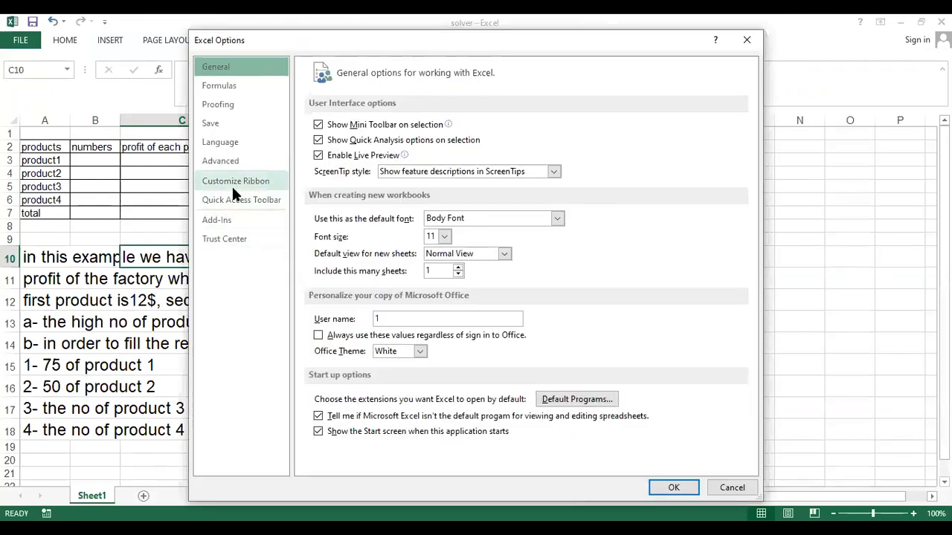
pyautogui.click(229, 182)
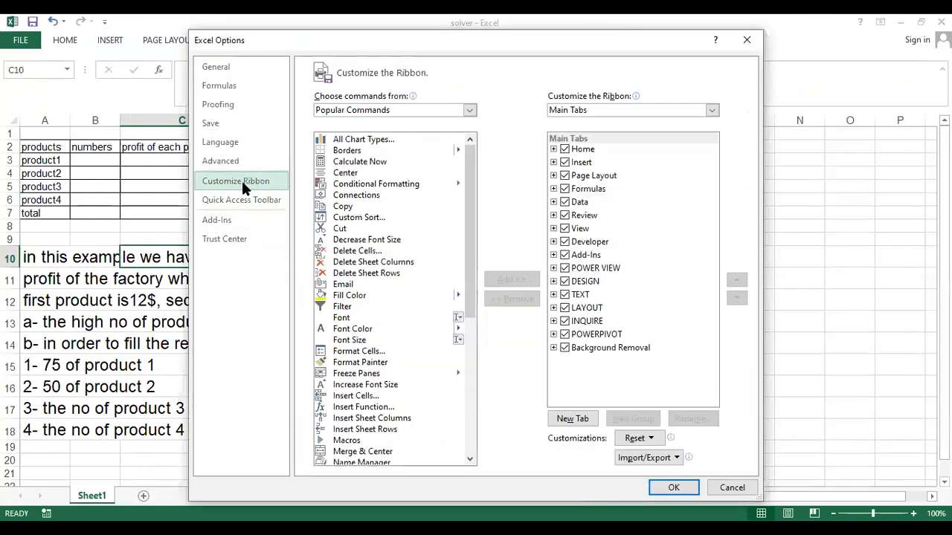
pyautogui.click(233, 219)
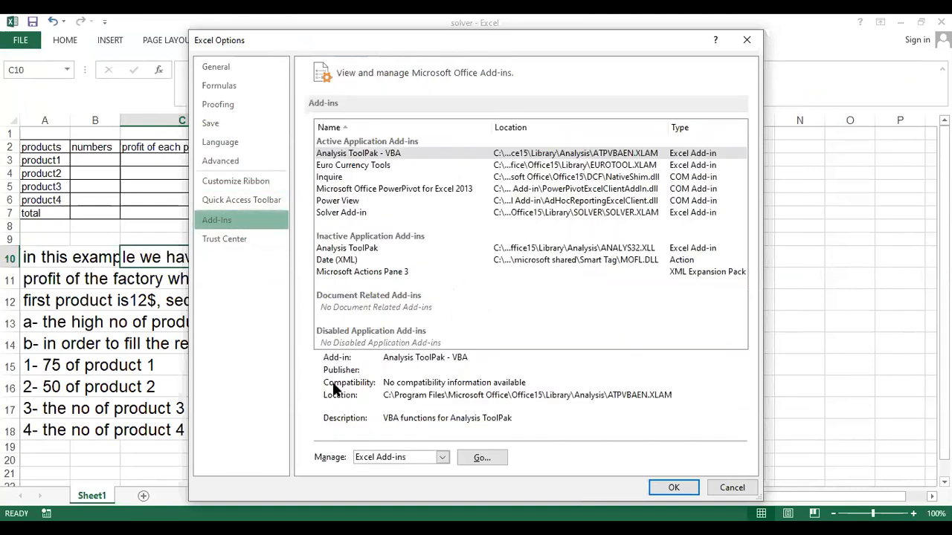
pyautogui.click(467, 457)
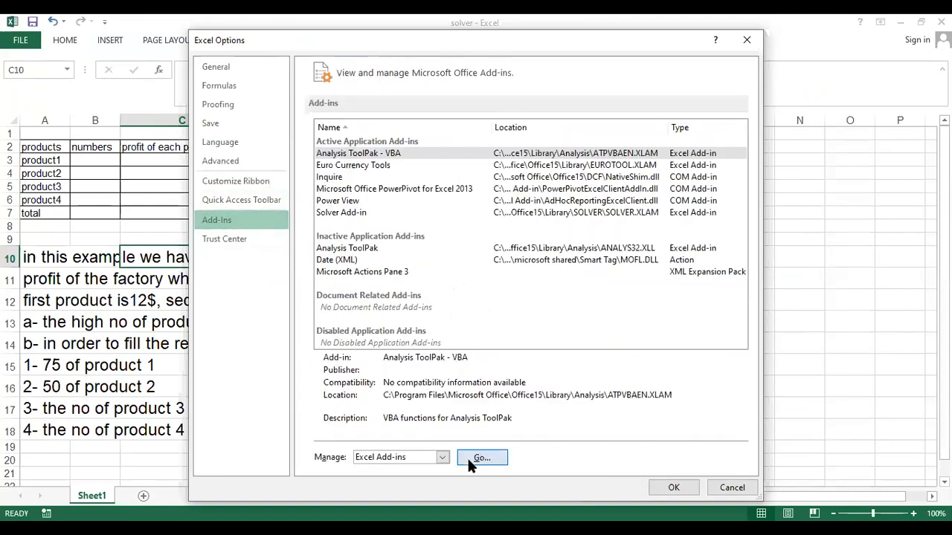
pyautogui.click(548, 145)
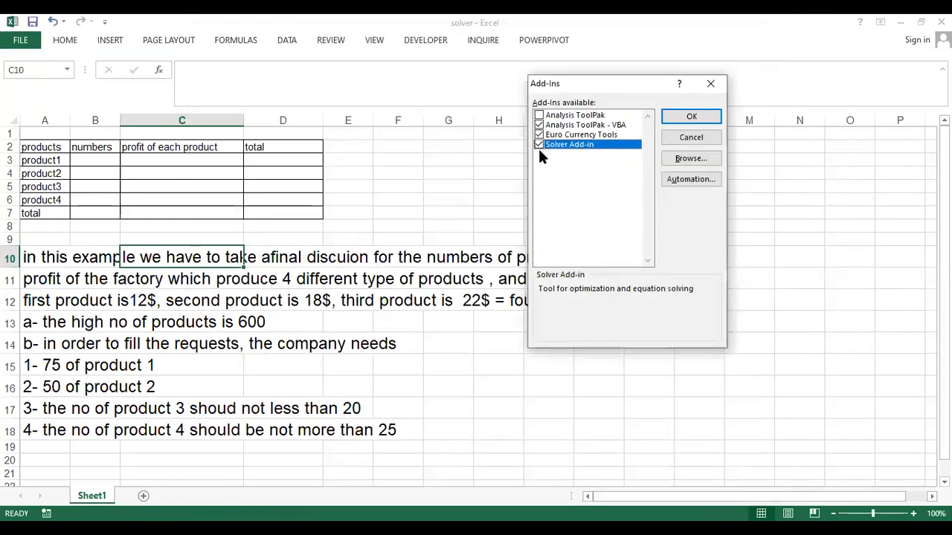
pyautogui.click(539, 136)
pyautogui.click(539, 144)
pyautogui.click(538, 135)
pyautogui.click(672, 115)
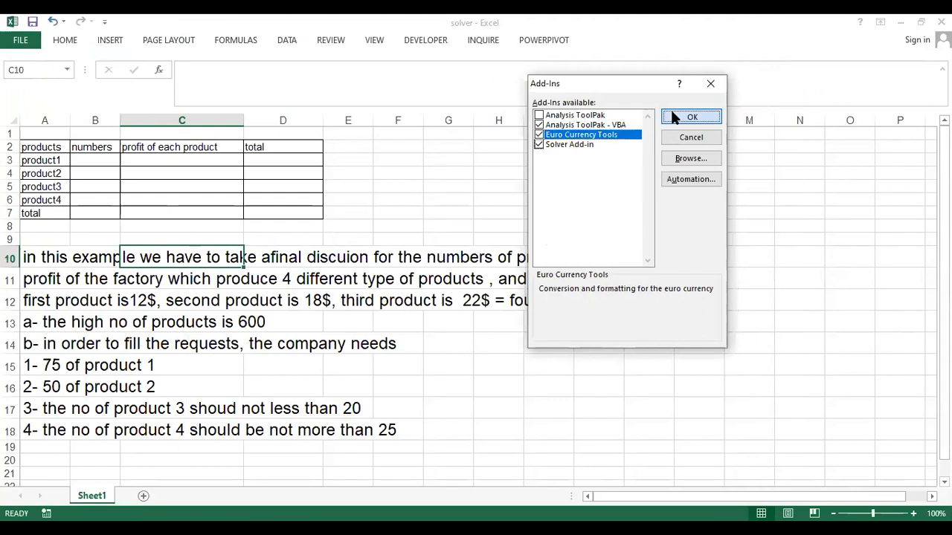
pyautogui.click(298, 39)
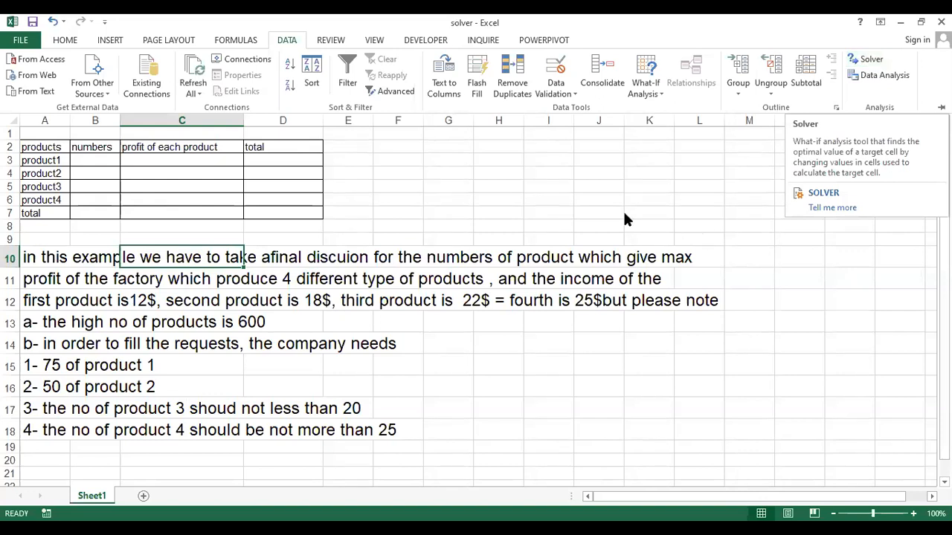
pyautogui.click(403, 198)
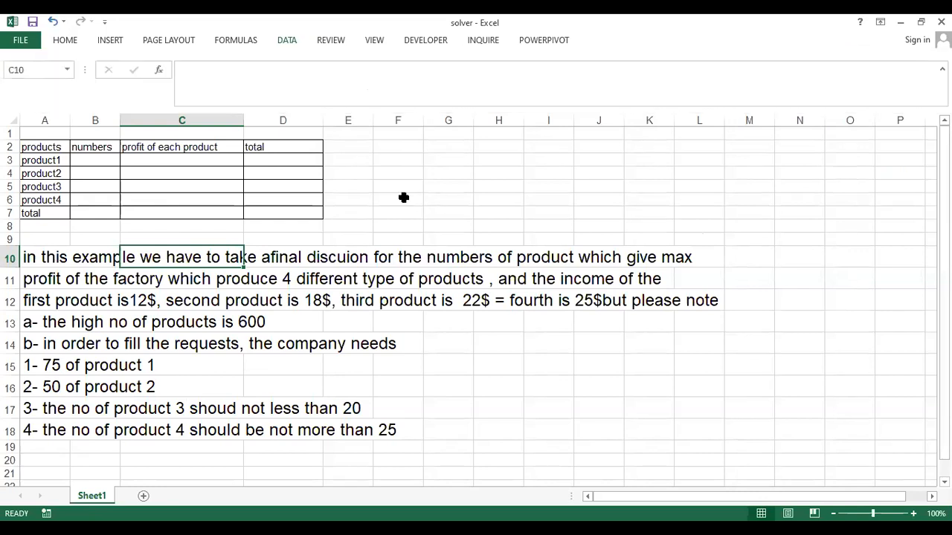
# Read through the opening line of the example in row 10 for the objective of the product problem
pyautogui.click(304, 320)
pyautogui.press('Left')
pyautogui.press('Up')
pyautogui.press('Up')
pyautogui.press('Up')
pyautogui.press('Right')
pyautogui.press('Right')
pyautogui.press('Right')
pyautogui.press('Right')
pyautogui.press('Right')
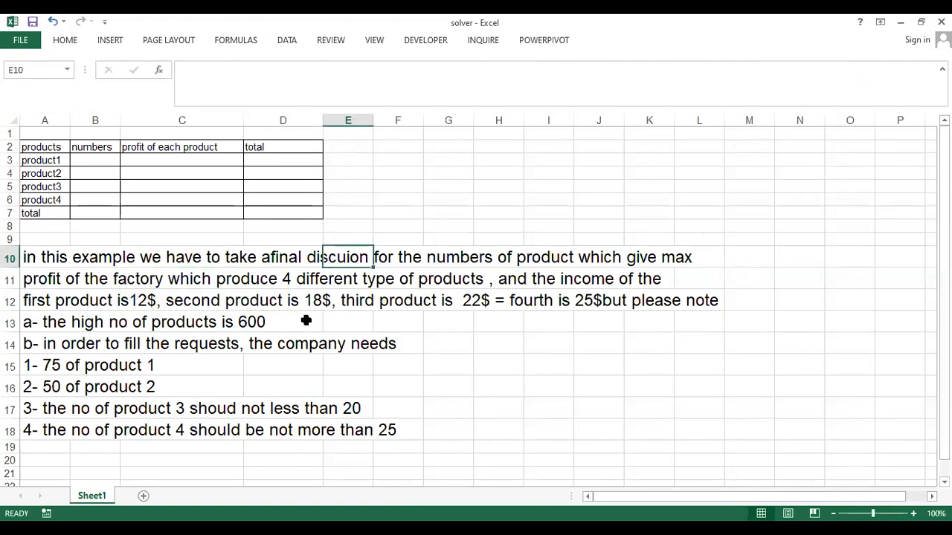
pyautogui.press('Right')
pyautogui.press('Right')
# Follow the description in row 11 of the factory's product types and their income
pyautogui.press('Down')
pyautogui.press('Left')
pyautogui.press('Left')
pyautogui.press('Left')
pyautogui.press('Left')
pyautogui.press('Left')
pyautogui.press('Left')
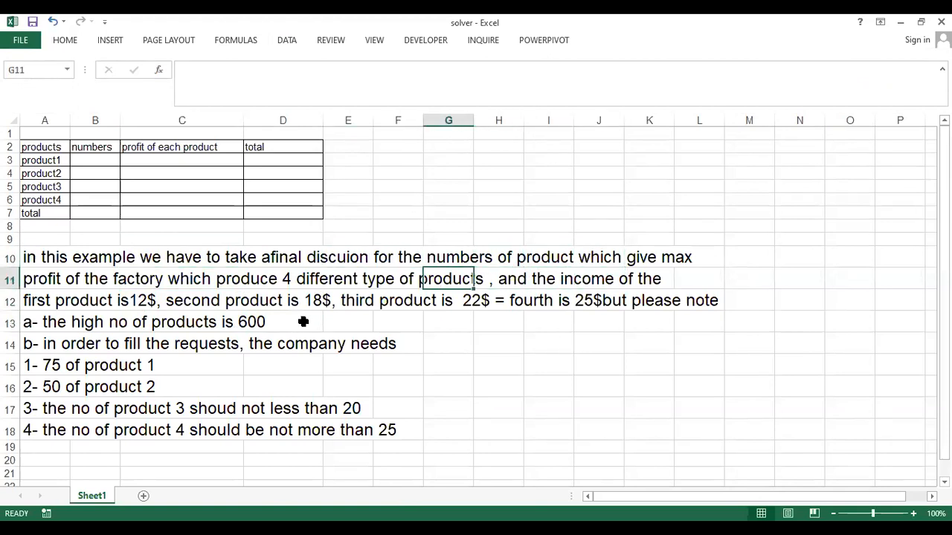
pyautogui.press('Left')
pyautogui.press('Left')
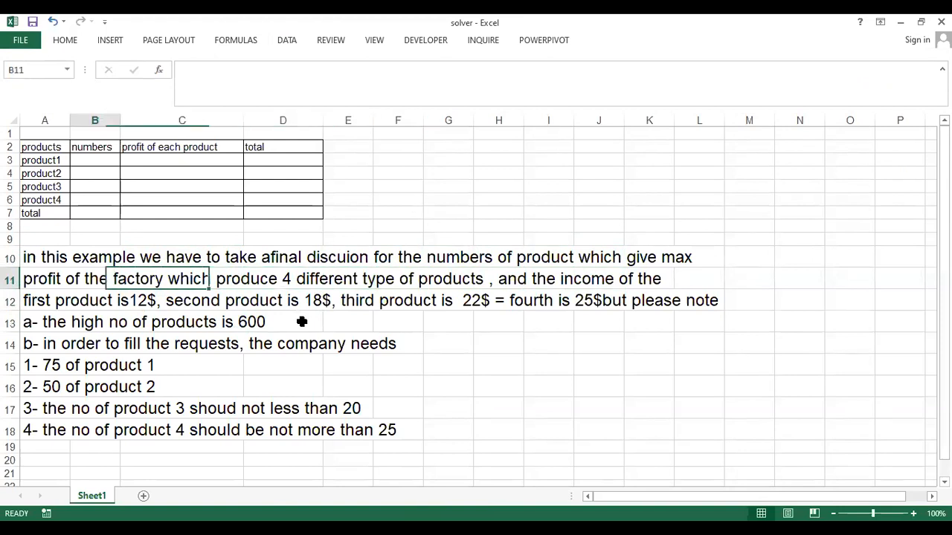
pyautogui.press('Right')
pyautogui.press('Right')
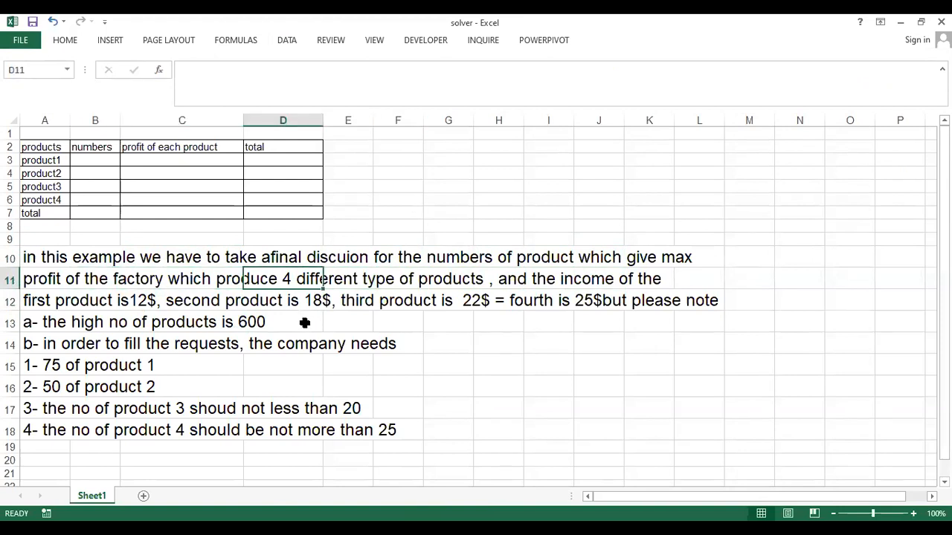
pyautogui.press('Right')
pyautogui.press('Right')
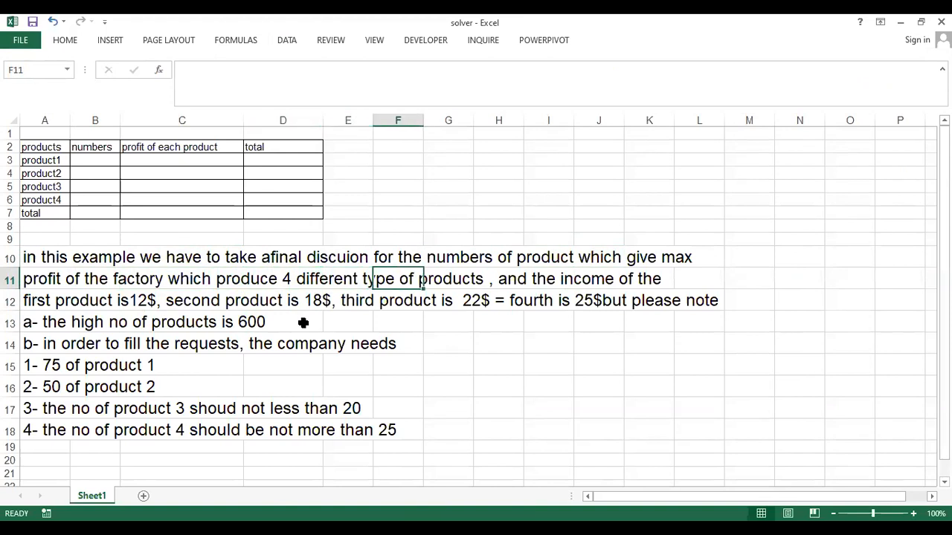
pyautogui.press('Right')
pyautogui.press('Right')
pyautogui.press('Right')
pyautogui.press('Right')
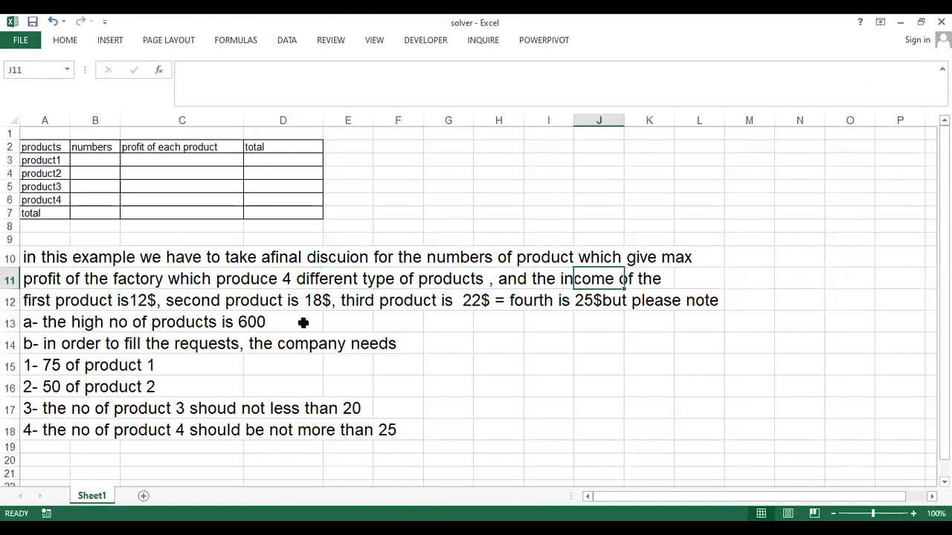
# Examine the income stated for each of the four products in row 12
pyautogui.press('Down')
pyautogui.press('Left')
pyautogui.press('Left')
pyautogui.press('Left')
pyautogui.press('Left')
pyautogui.press('Left')
pyautogui.press('Left')
pyautogui.press('Left')
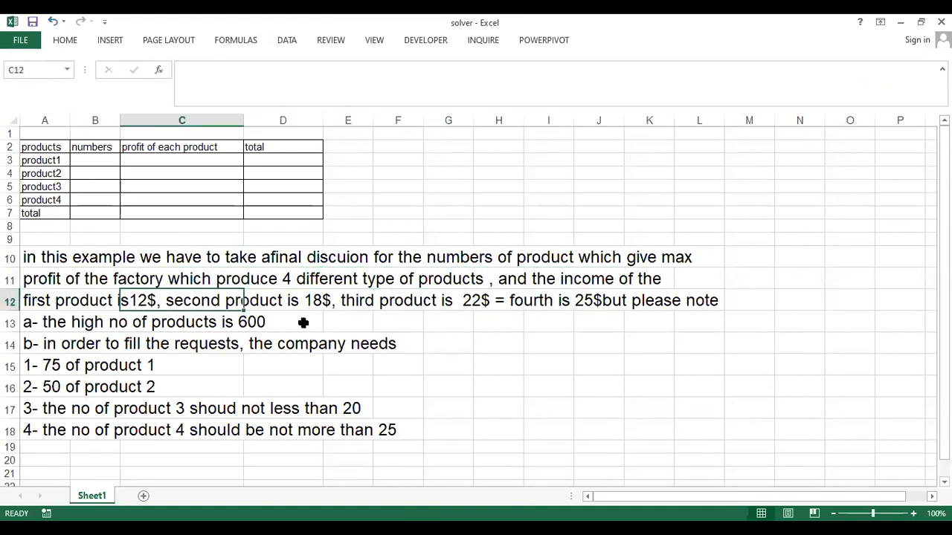
pyautogui.press('Right')
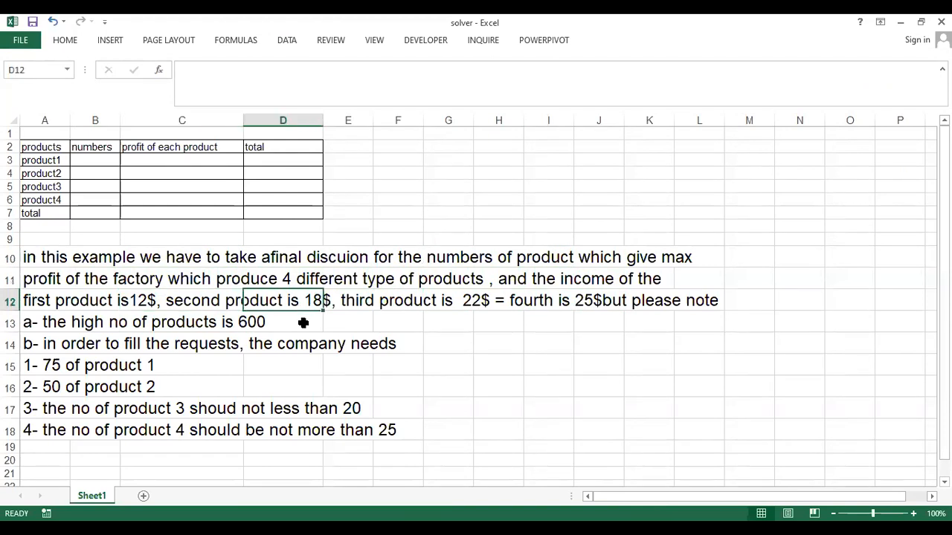
pyautogui.press('Right')
pyautogui.press('Right')
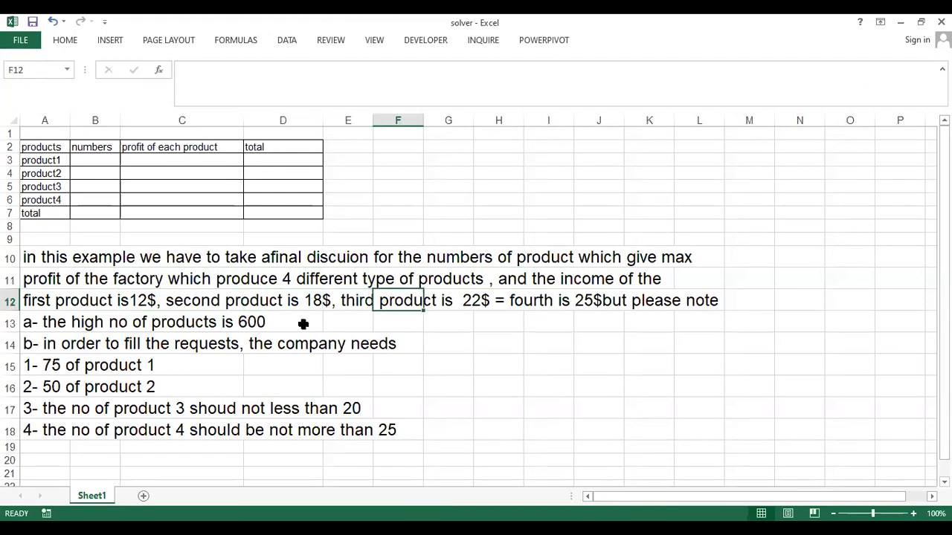
pyautogui.press('Right')
pyautogui.press('Right')
pyautogui.press('Right')
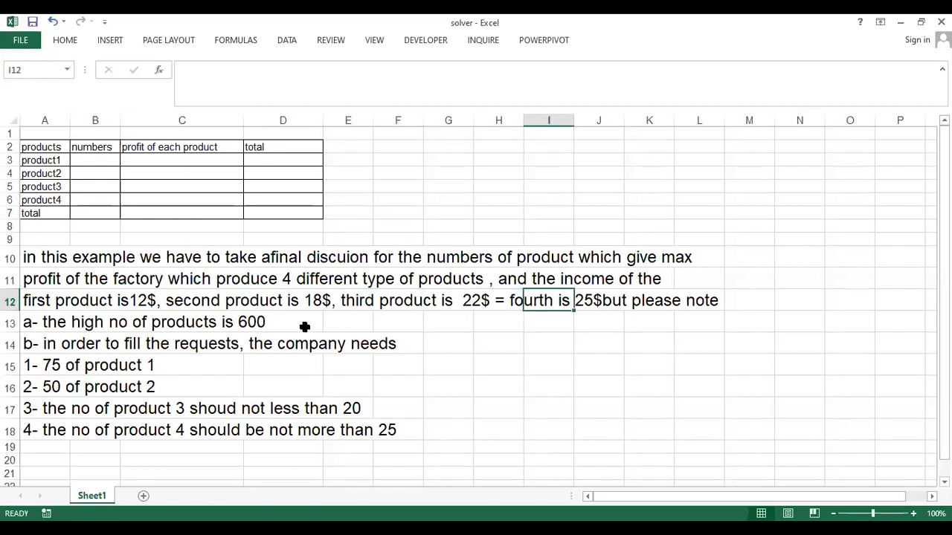
# Read the first condition in row 13 on the highest total number of products
pyautogui.press('Down')
pyautogui.press('Left')
pyautogui.press('Left')
pyautogui.press('Left')
pyautogui.press('Left')
pyautogui.press('Left')
pyautogui.press('Left')
pyautogui.press('Left')
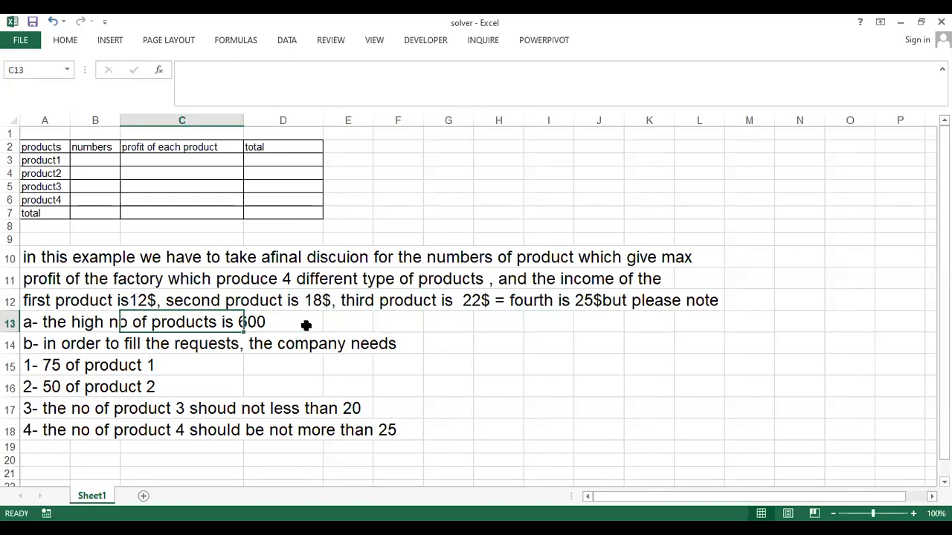
pyautogui.press('Right')
pyautogui.press('Right')
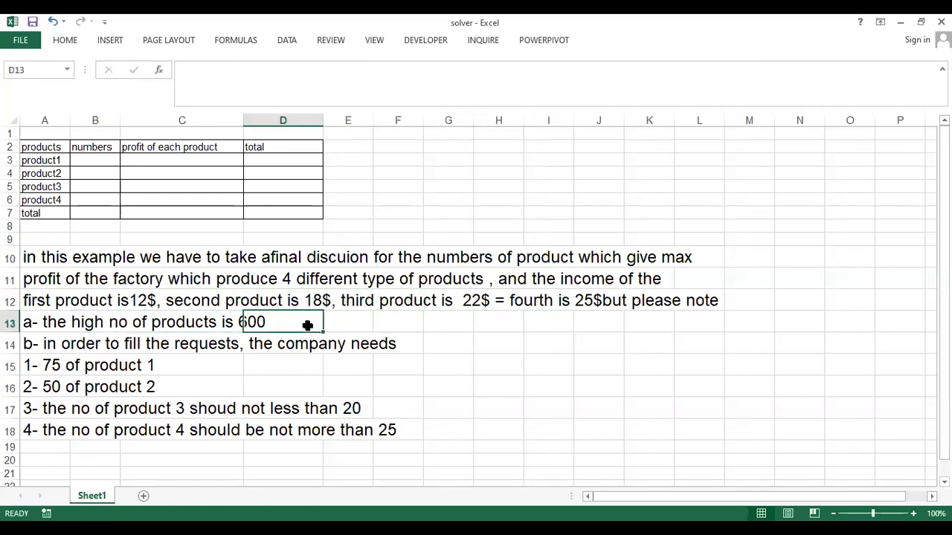
# Read the company's requirements for product 1 and product 2 in rows 14 to 16
pyautogui.press('Down')
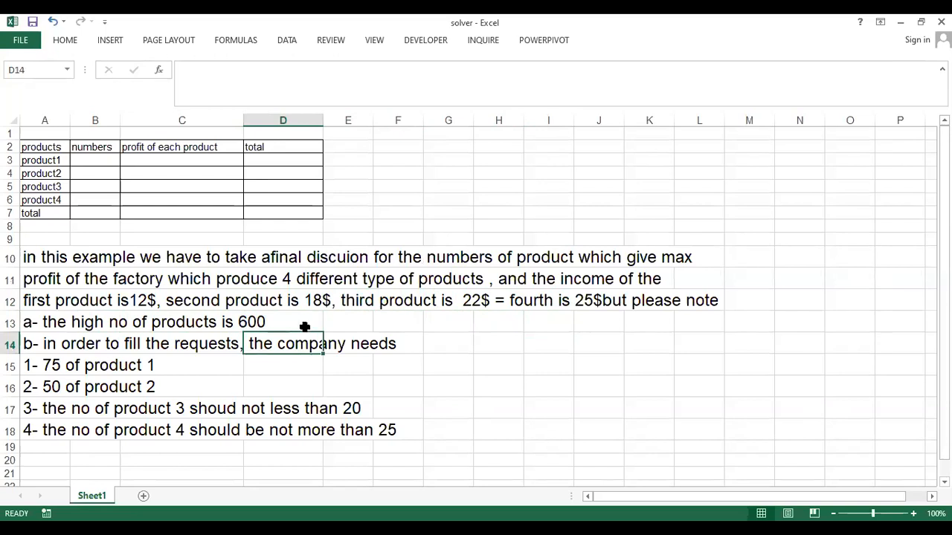
pyautogui.press('Left')
pyautogui.press('Down')
pyautogui.press('Left')
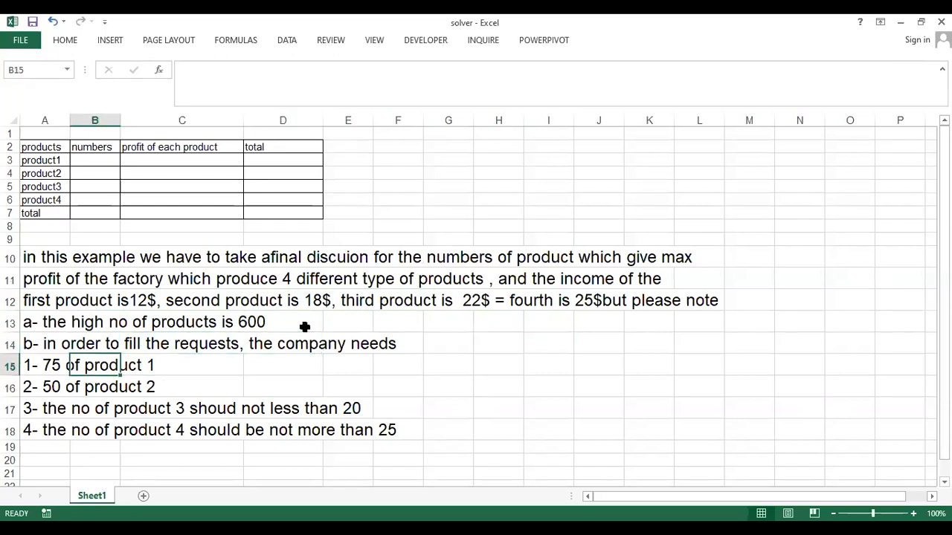
pyautogui.press('Down')
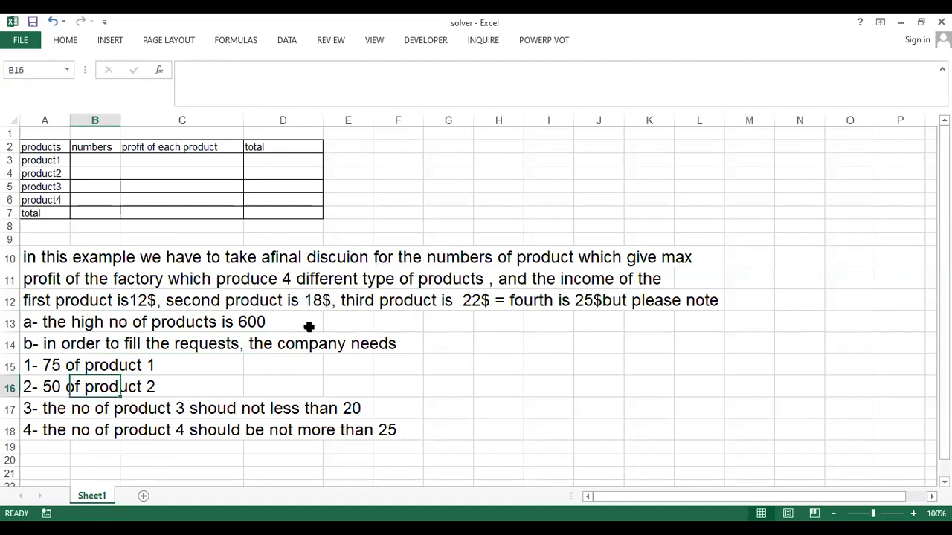
pyautogui.press('Down')
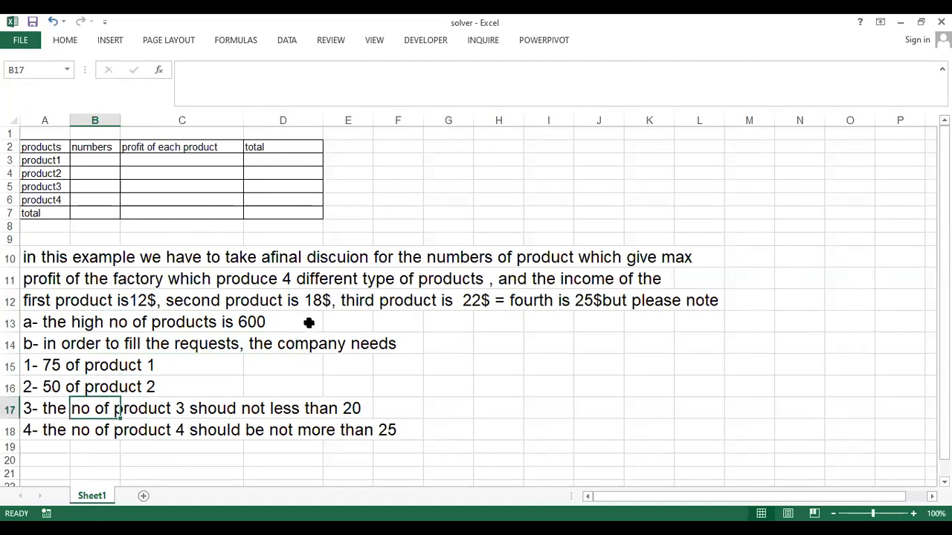
# Examine the quantity limits for product 3 and product 4 in rows 17 and 18
pyautogui.press('Right')
pyautogui.press('Right')
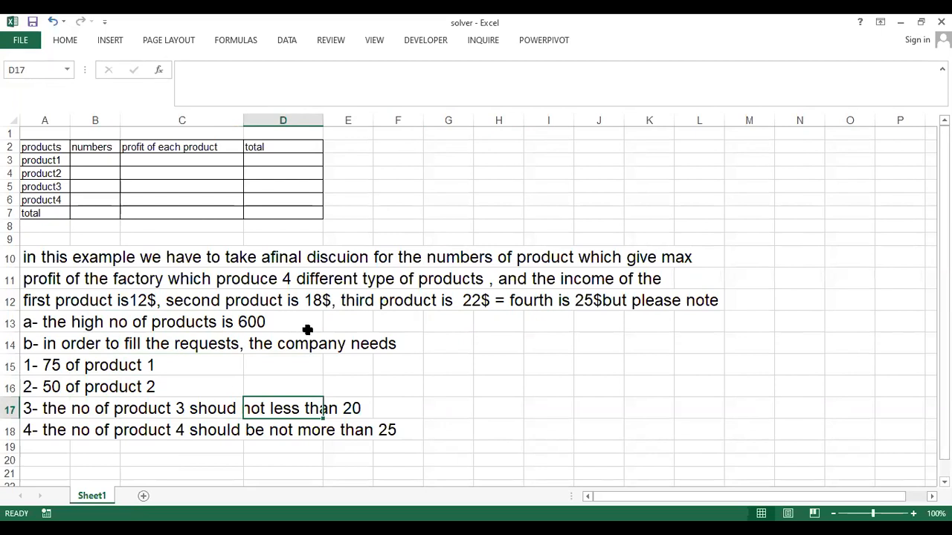
pyautogui.press('Left')
pyautogui.press('Right')
pyautogui.press('Down')
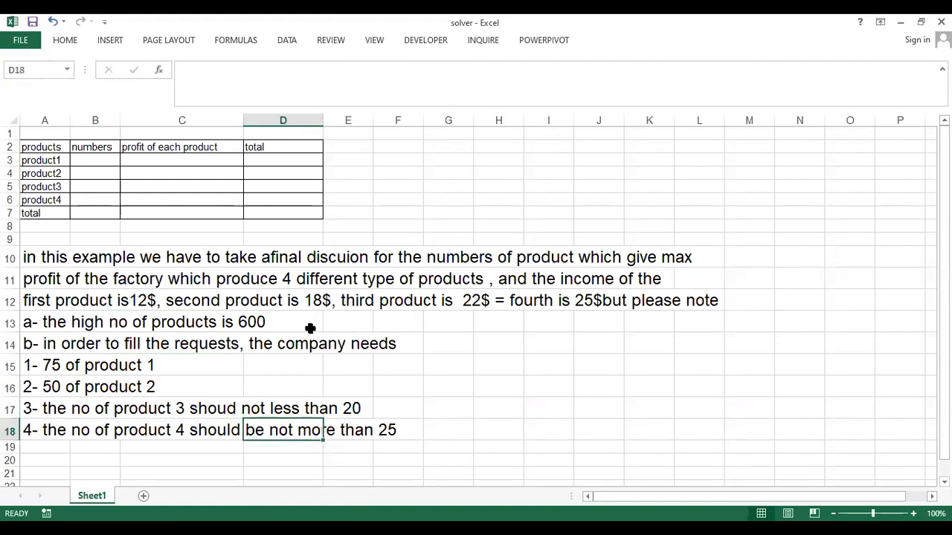
pyautogui.press('Right')
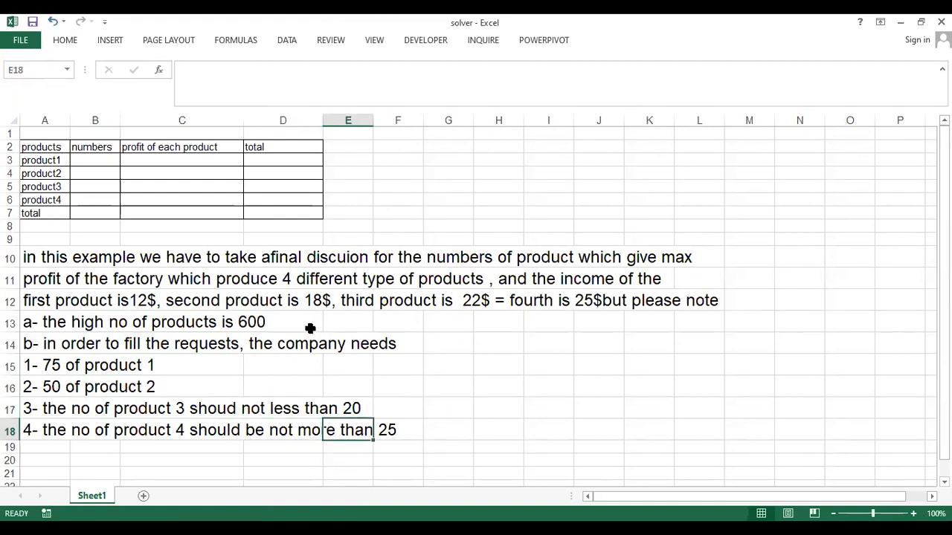
pyautogui.press('Up')
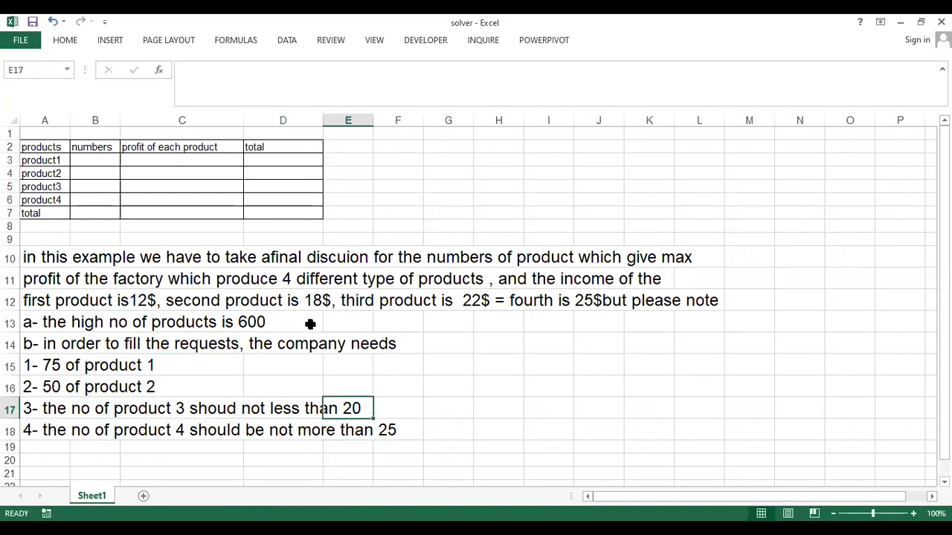
pyautogui.press('Left')
pyautogui.press('Down')
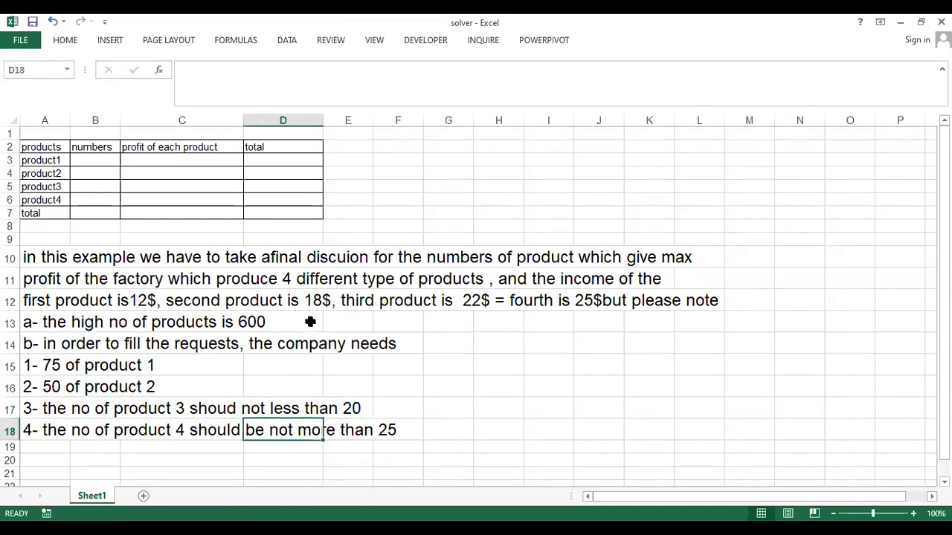
# Return to the products table above the example text and look over its layout from the first product row
pyautogui.press('Up')
pyautogui.press('Up')
pyautogui.press('Up')
pyautogui.press('Up')
pyautogui.press('Up')
pyautogui.press('Up')
pyautogui.press('Up')
pyautogui.press('Up')
pyautogui.press('Up')
pyautogui.press('Up')
pyautogui.press('Up')
pyautogui.press('Up')
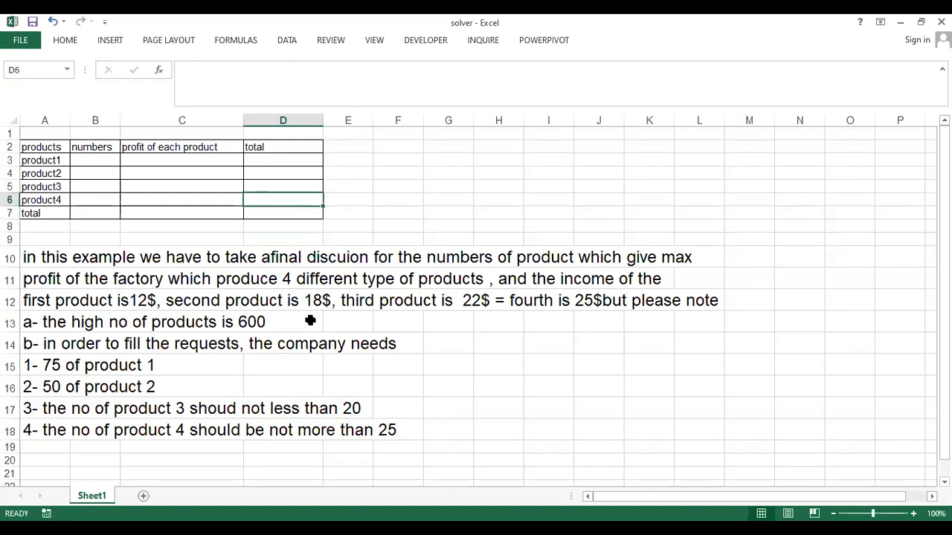
pyautogui.press('Up')
pyautogui.press('Up')
pyautogui.press('Left')
pyautogui.press('Left')
pyautogui.press('Up')
pyautogui.press('Left')
pyautogui.press('Down')
pyautogui.press('Right')
pyautogui.press('Left')
pyautogui.press('Up')
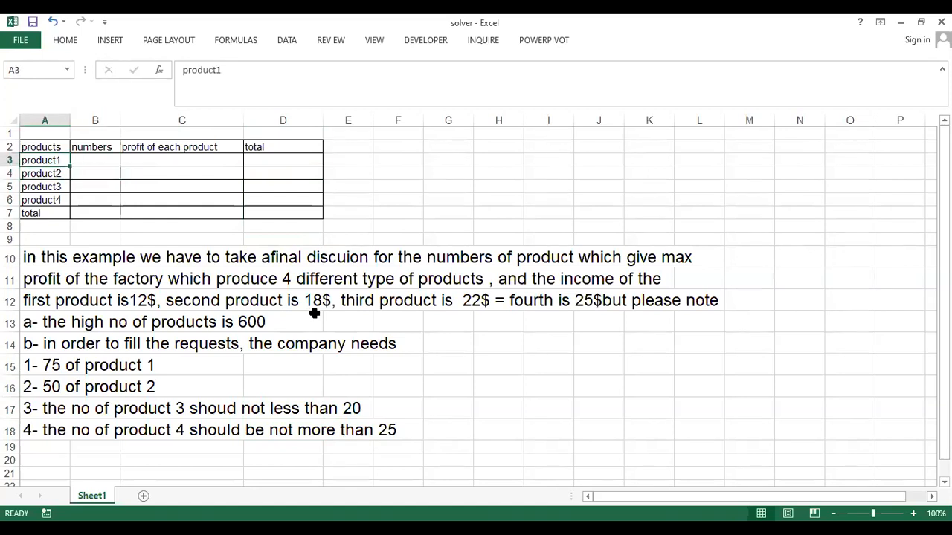
# Go through the four product rows of the table and check the empty cells of the numbers column
pyautogui.press('Down')
pyautogui.press('Up')
pyautogui.press('Down')
pyautogui.press('Down')
pyautogui.press('Down')
pyautogui.press('Up')
pyautogui.press('Up')
pyautogui.press('Up')
pyautogui.press('Down')
pyautogui.press('Down')
pyautogui.press('Down')
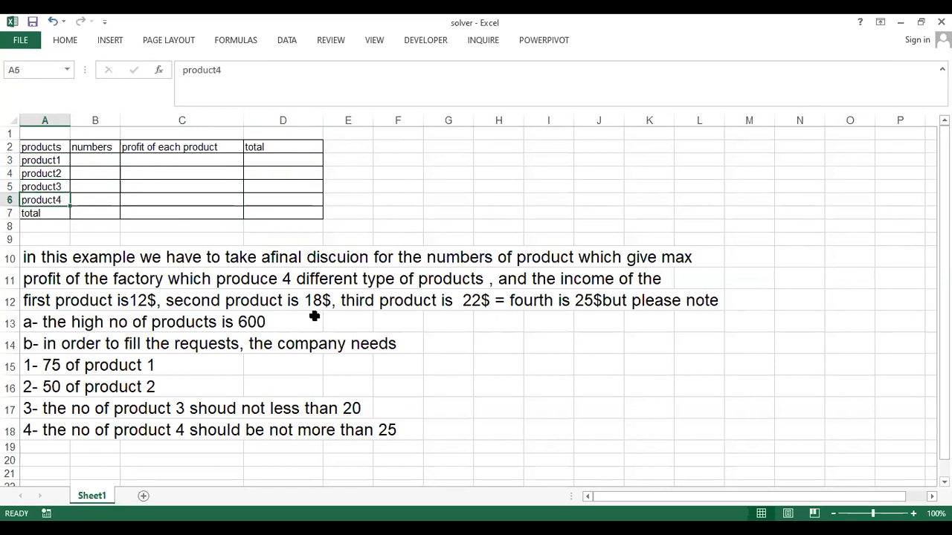
pyautogui.press('Right')
pyautogui.press('Down')
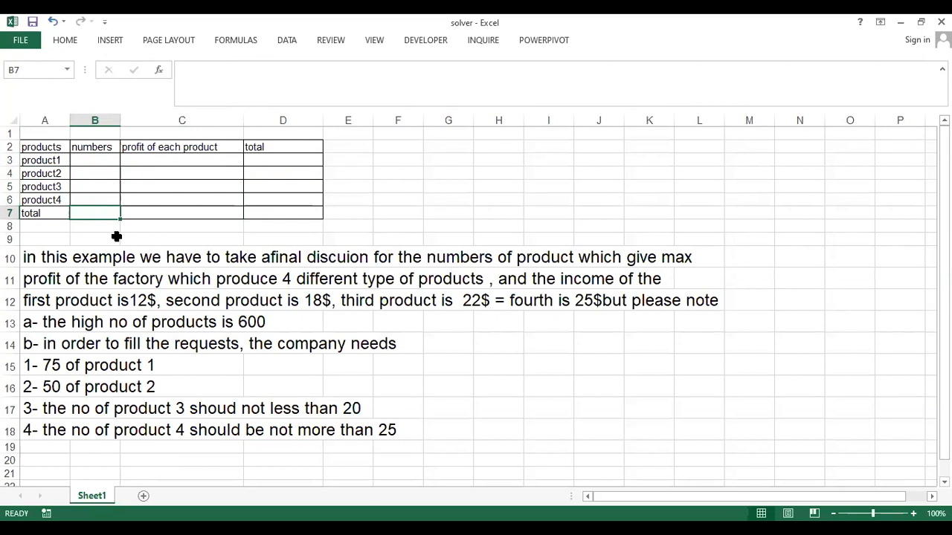
pyautogui.click(96, 173)
pyautogui.click(94, 161)
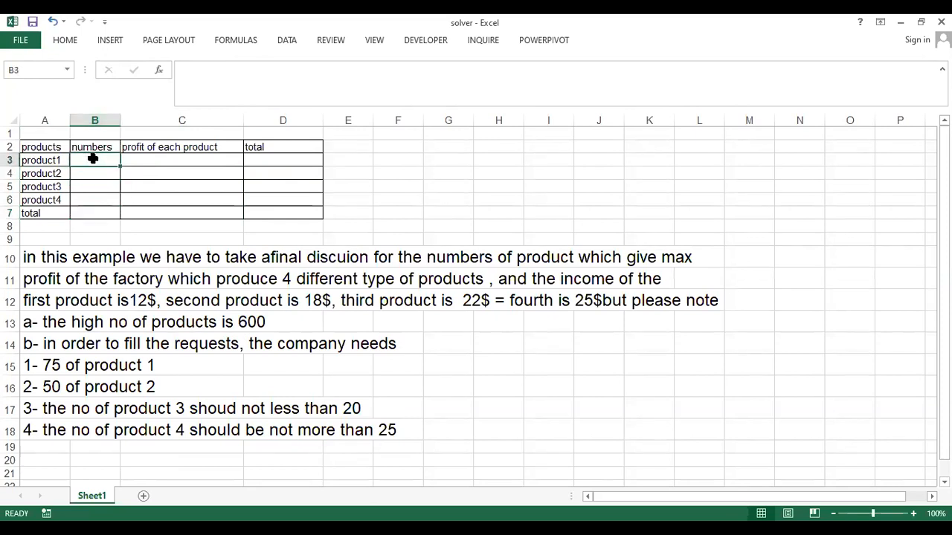
# Try to work out the even split 600/4 in spare cell K4
pyautogui.click(658, 169)
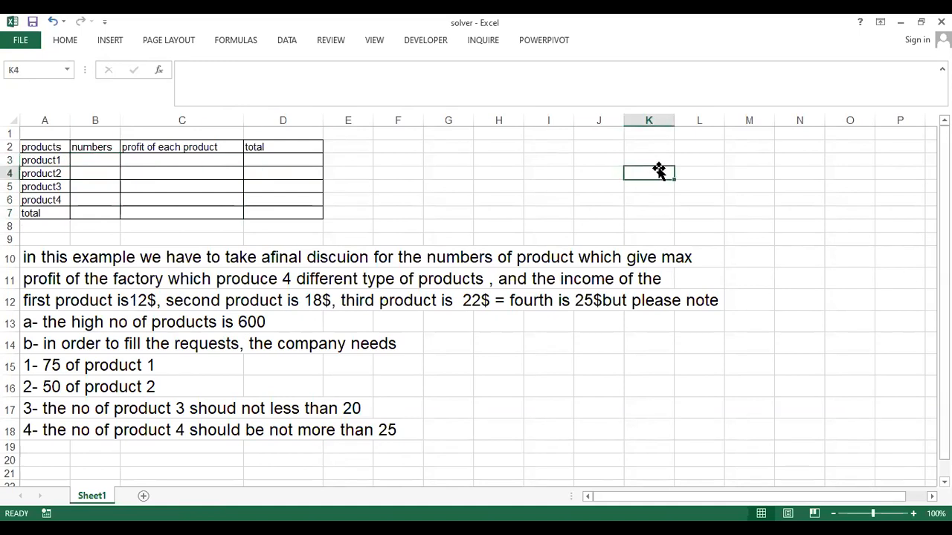
pyautogui.write('600/4')
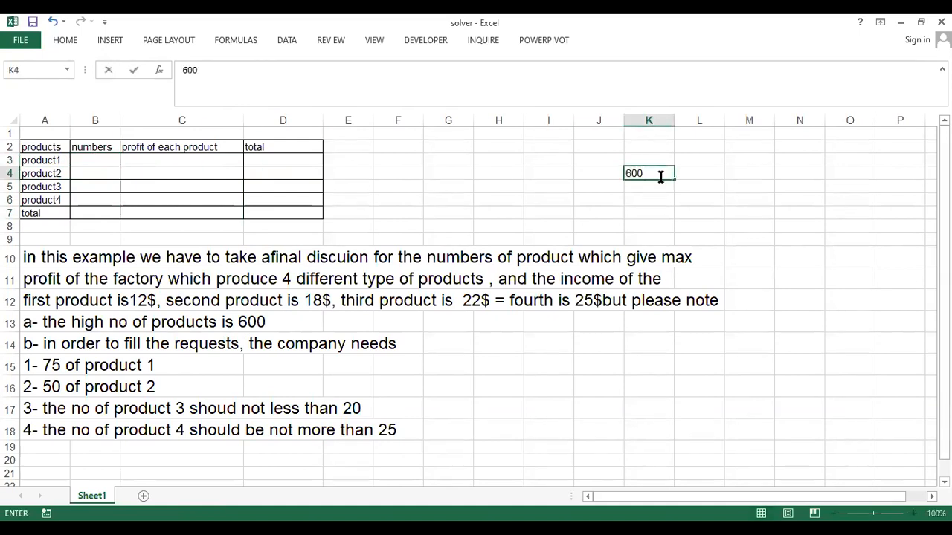
pyautogui.press('Return')
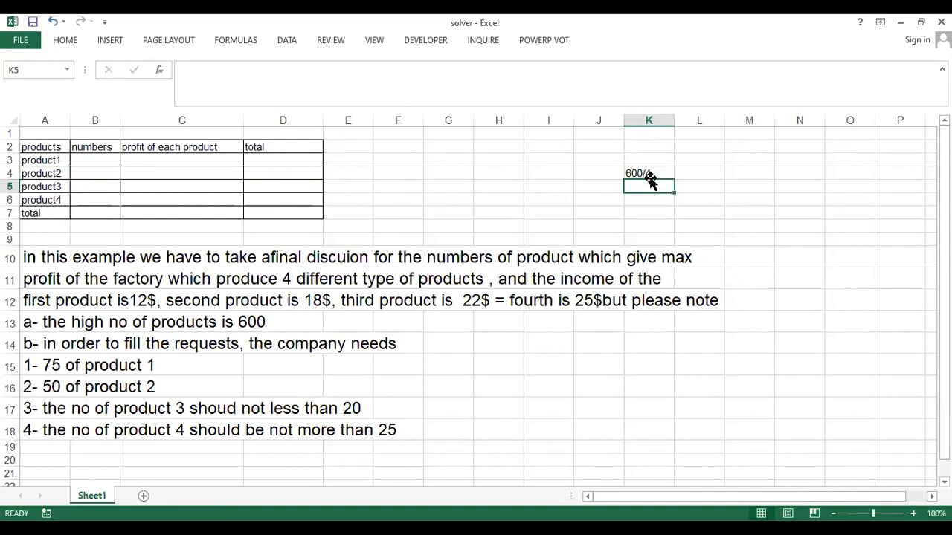
pyautogui.press('Up')
pyautogui.press('BackSpace')
pyautogui.write('60')
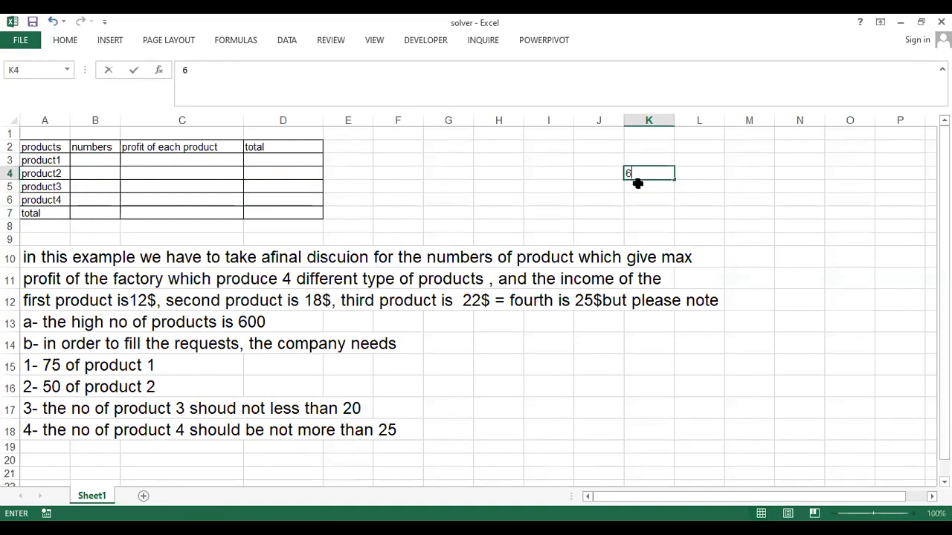
pyautogui.press('BackSpace')
pyautogui.write('00/4')
pyautogui.press('Return')
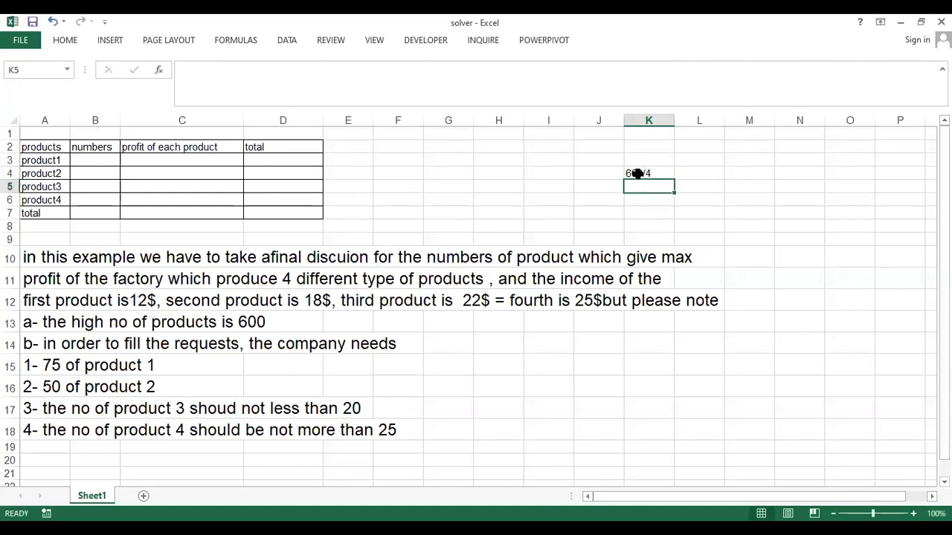
# Replace the entry in spare cell K4 with 150, and clear the cell again
pyautogui.click(633, 169)
pyautogui.press('Delete')
pyautogui.write('150')
pyautogui.press('Return')
pyautogui.press('Up')
pyautogui.press('Delete')
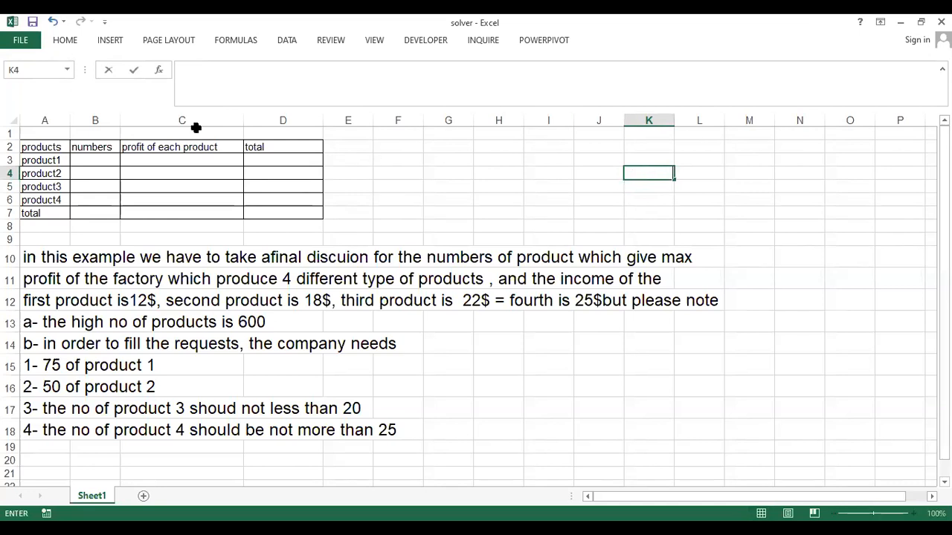
# Enter 150 as the number for each of the four products in cells B3 to B6
pyautogui.click(90, 162)
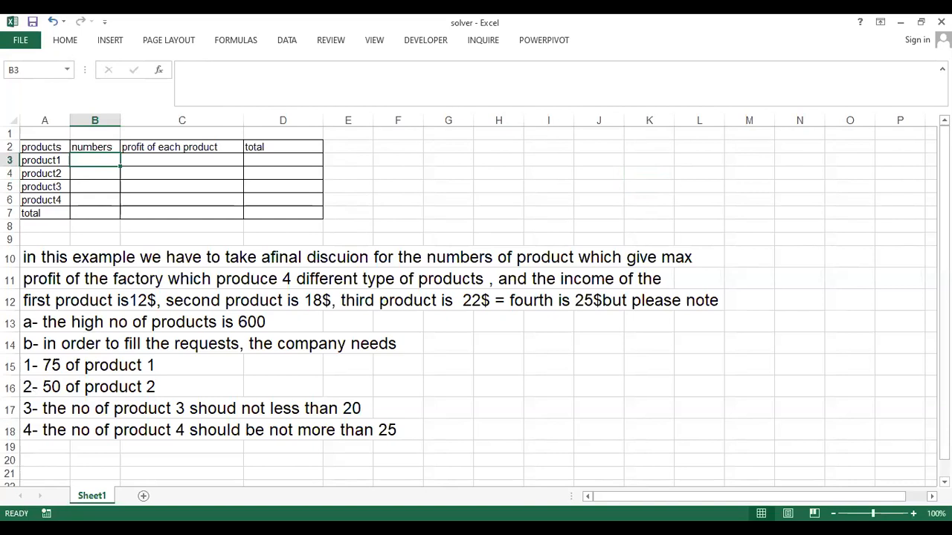
pyautogui.write('150')
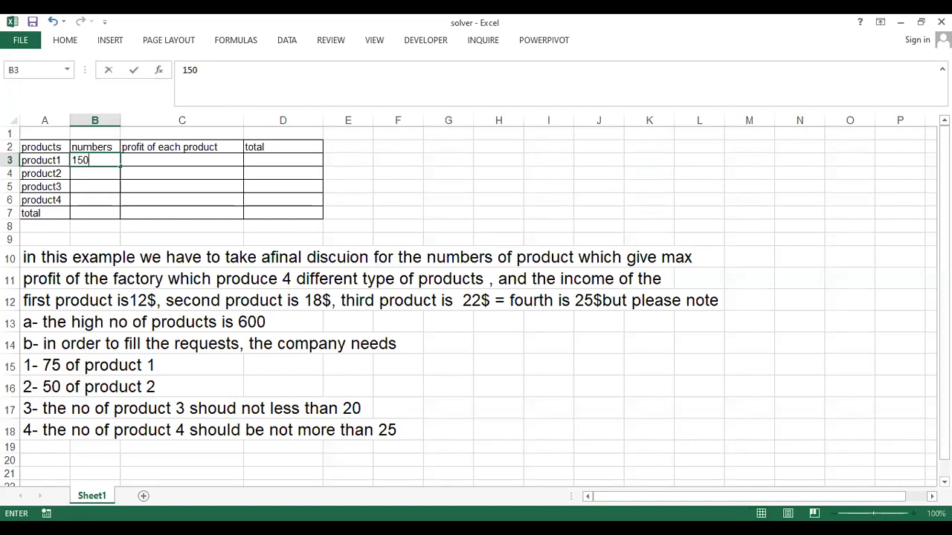
pyautogui.press('Return')
pyautogui.write('150')
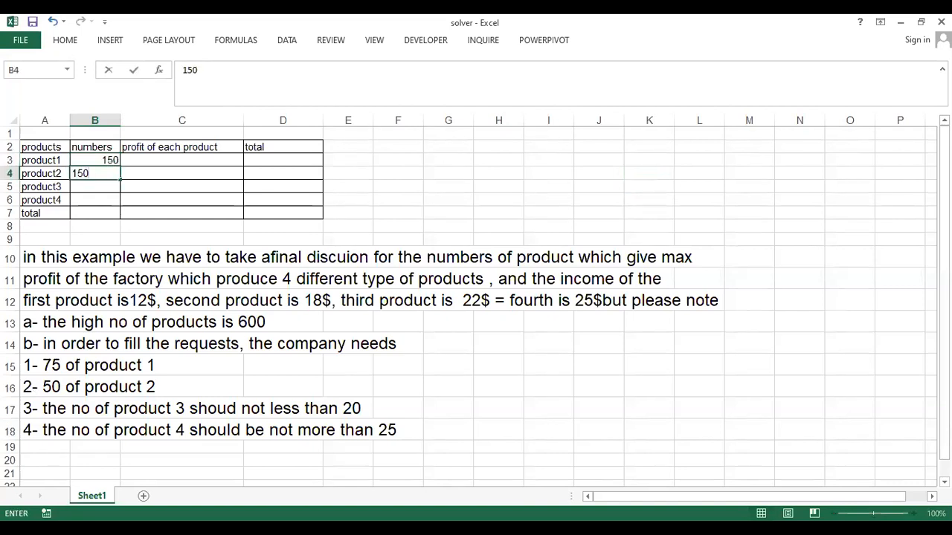
pyautogui.press('Return')
pyautogui.write('150')
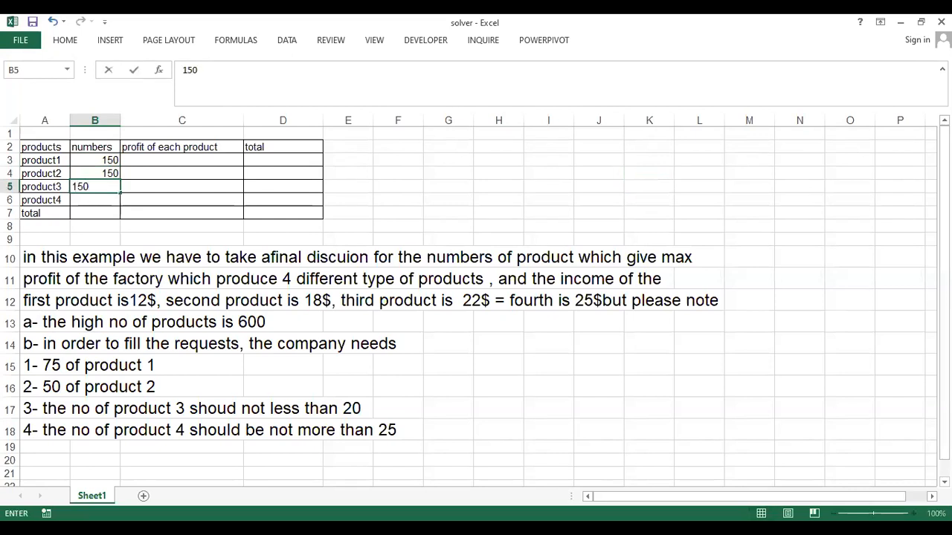
pyautogui.press('Return')
pyautogui.write('150')
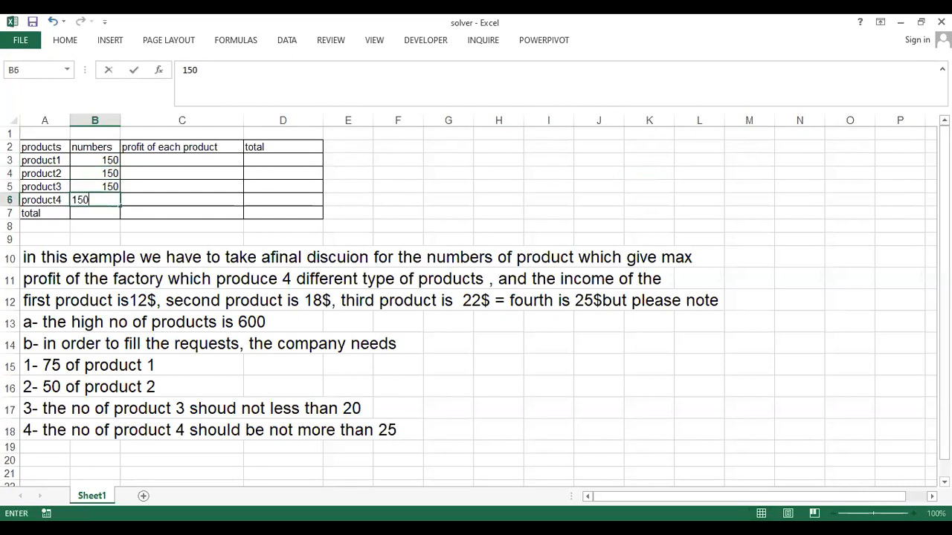
pyautogui.press('Return')
# Total the product numbers in cell B7 with the formula =SUM(B3:B6)
pyautogui.write('=s')
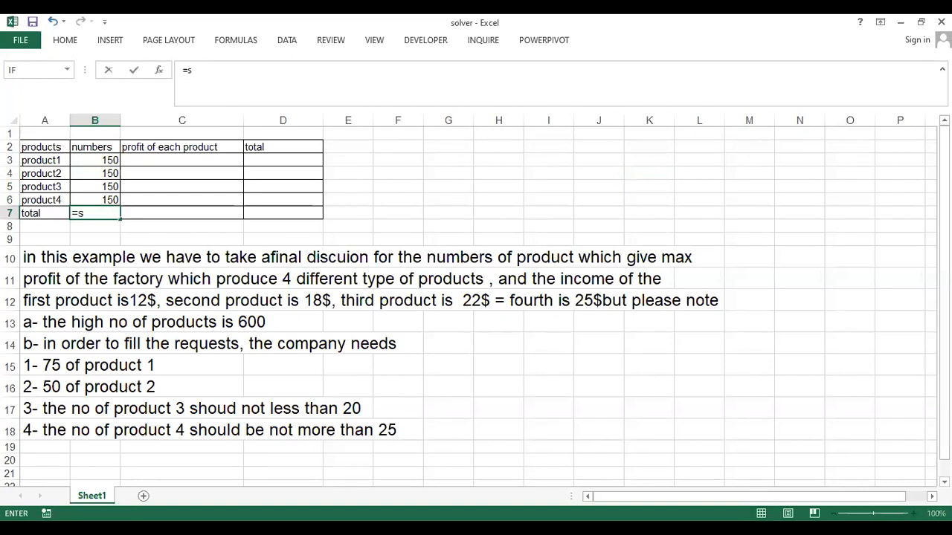
pyautogui.write('um(')
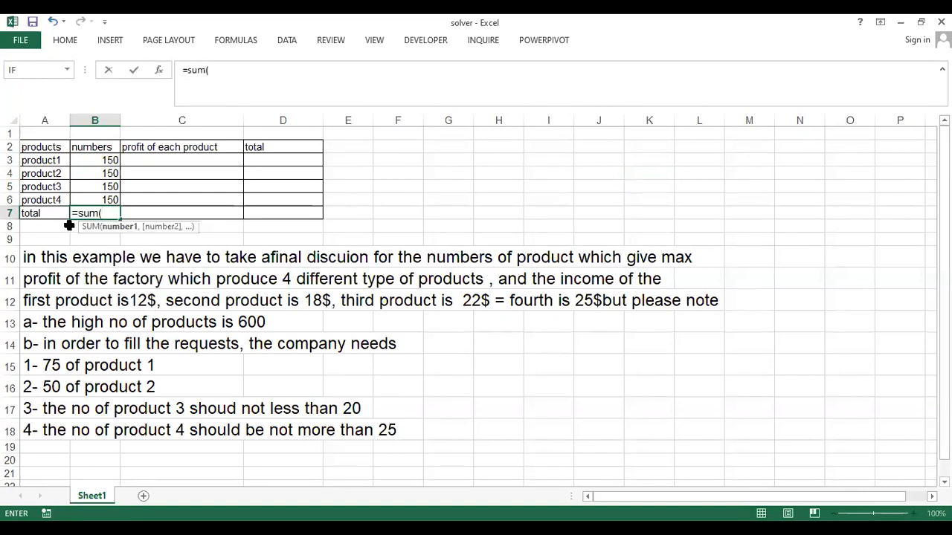
pyautogui.moveTo(107, 159); pyautogui.dragTo(103, 198)
pyautogui.hotkey('ctrl', 'Return')
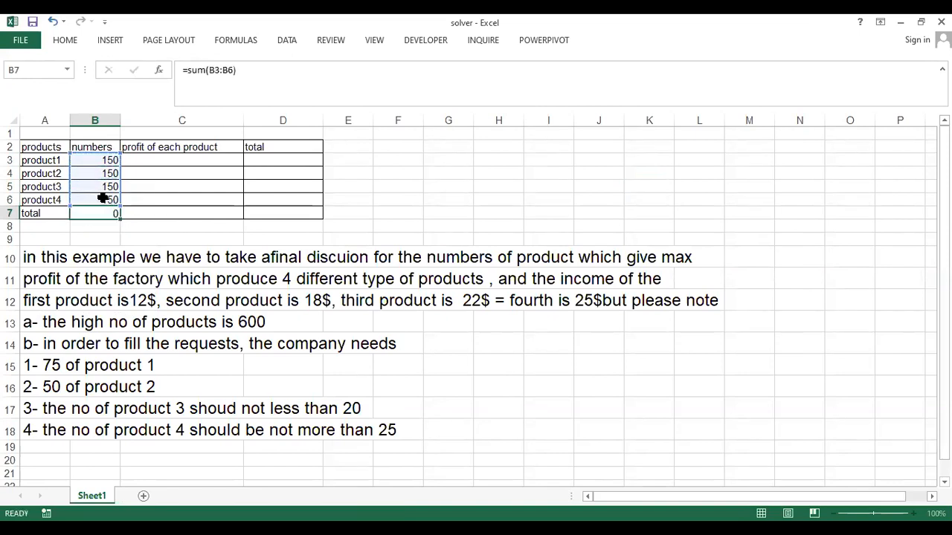
pyautogui.press('Up')
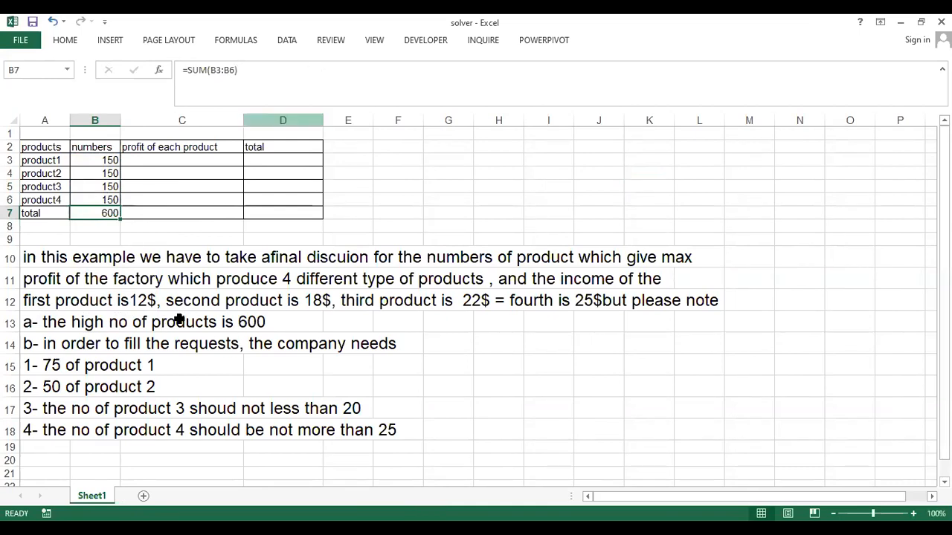
# Enter the profit of each product in cells C3 to C6 as 12, 18, 22 and 25
pyautogui.click(181, 158)
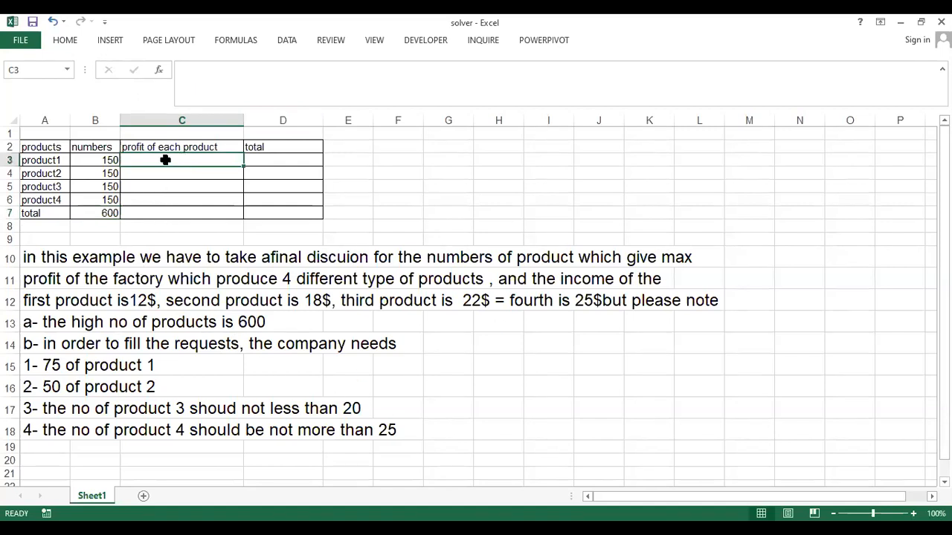
pyautogui.write('12')
pyautogui.press('Return')
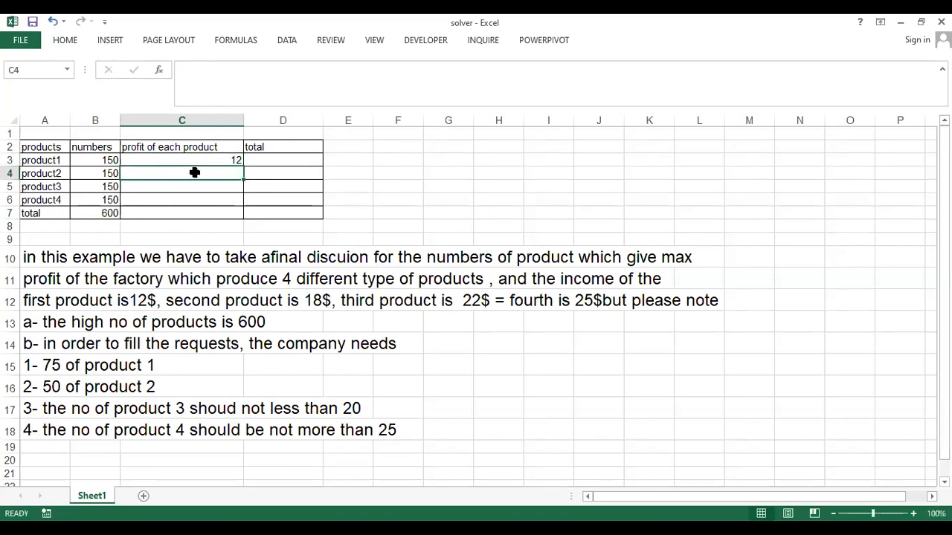
pyautogui.write('18')
pyautogui.press('Return')
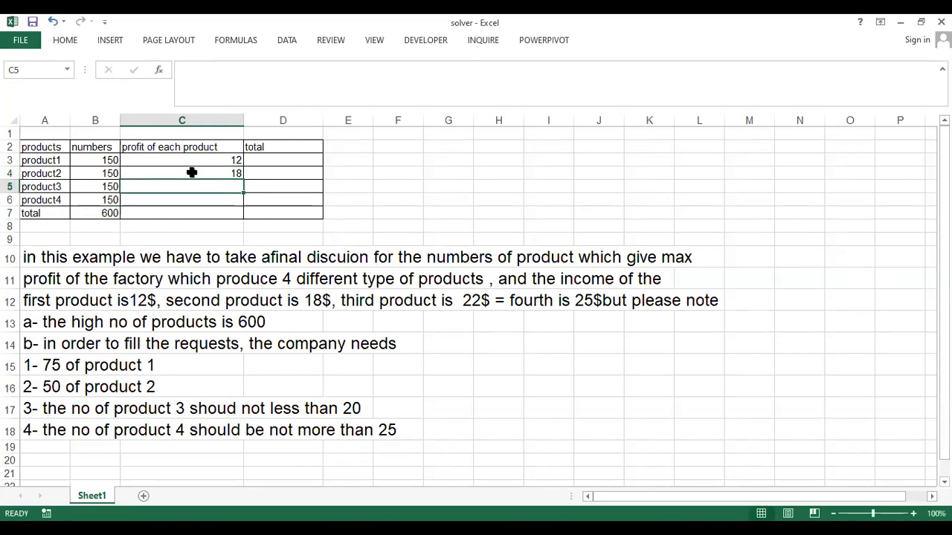
pyautogui.write('22')
pyautogui.press('Return')
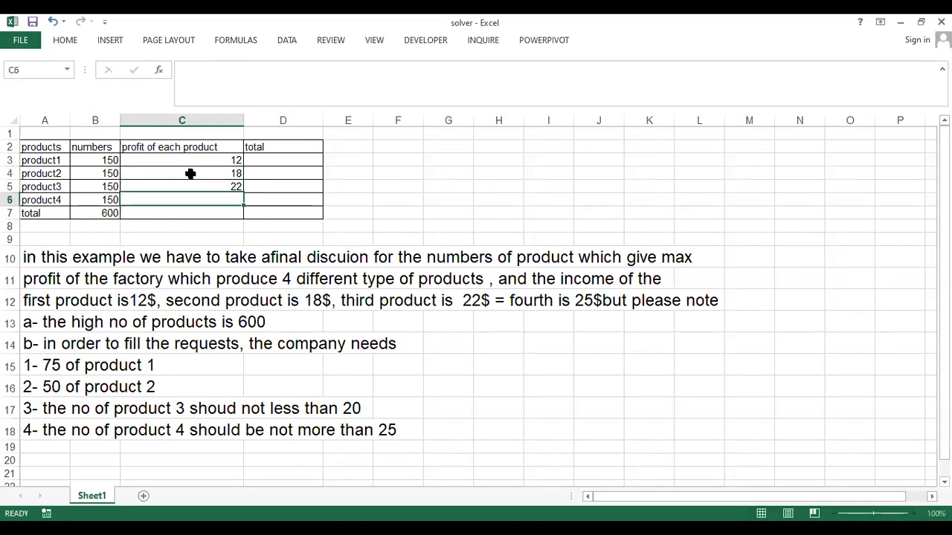
pyautogui.write('25')
pyautogui.press('Return')
# Calculate product1's total in cell D3 with the formula =B3*C3 and fill it down to D6
pyautogui.press('Up')
pyautogui.press('Right')
pyautogui.press('Up')
pyautogui.press('Up')
pyautogui.press('Up')
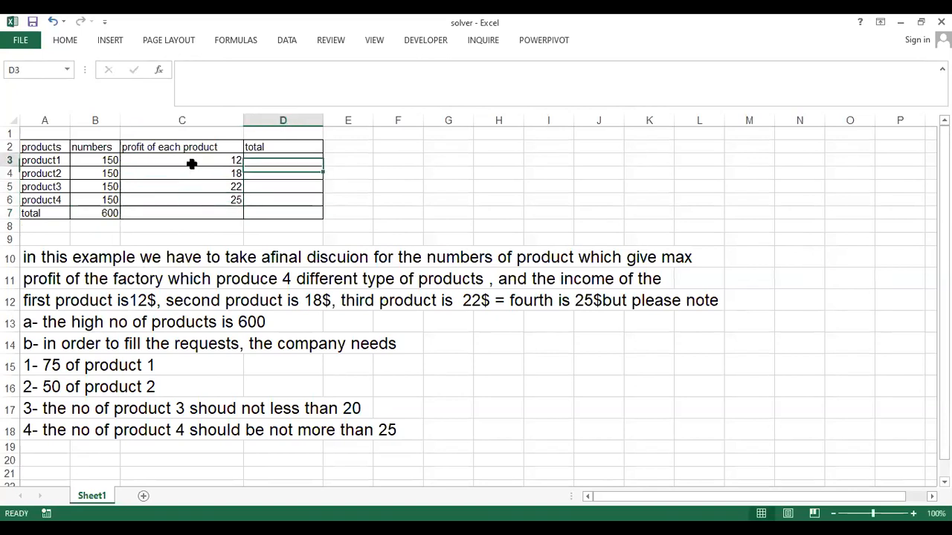
pyautogui.write('=')
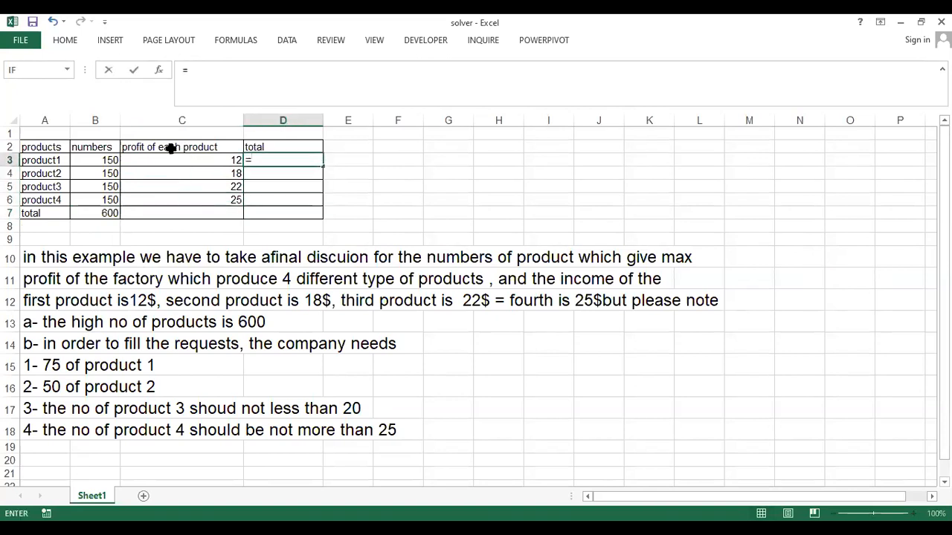
pyautogui.click(99, 161)
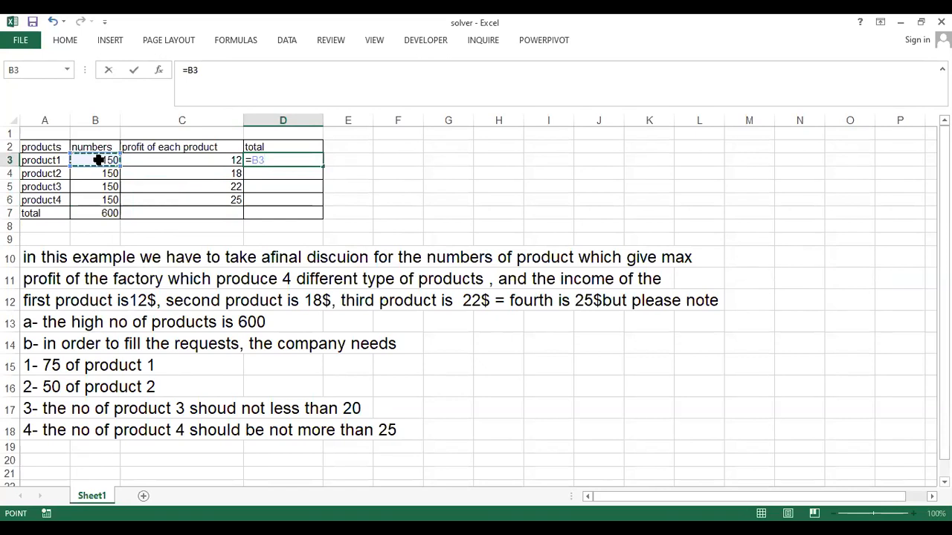
pyautogui.write('*')
pyautogui.moveTo(134, 147); pyautogui.dragTo(160, 171)
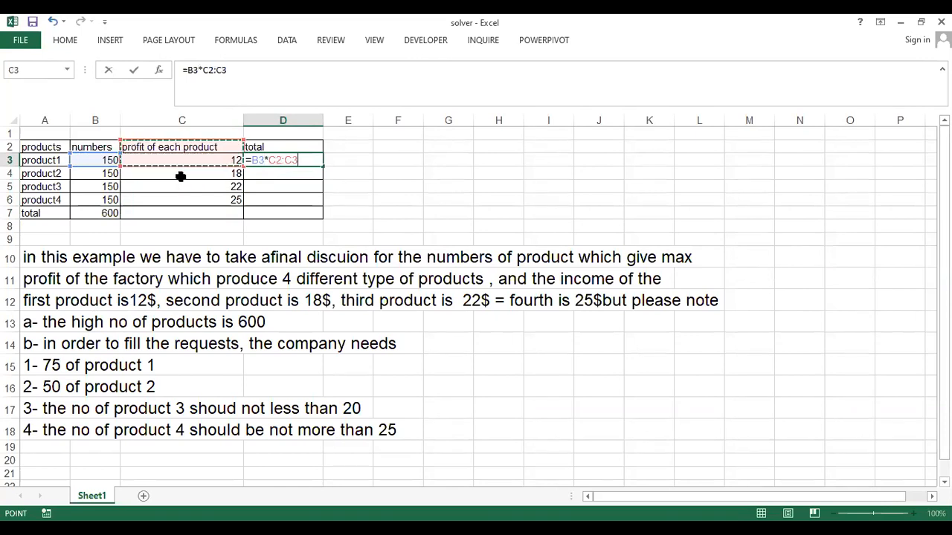
pyautogui.click(182, 159)
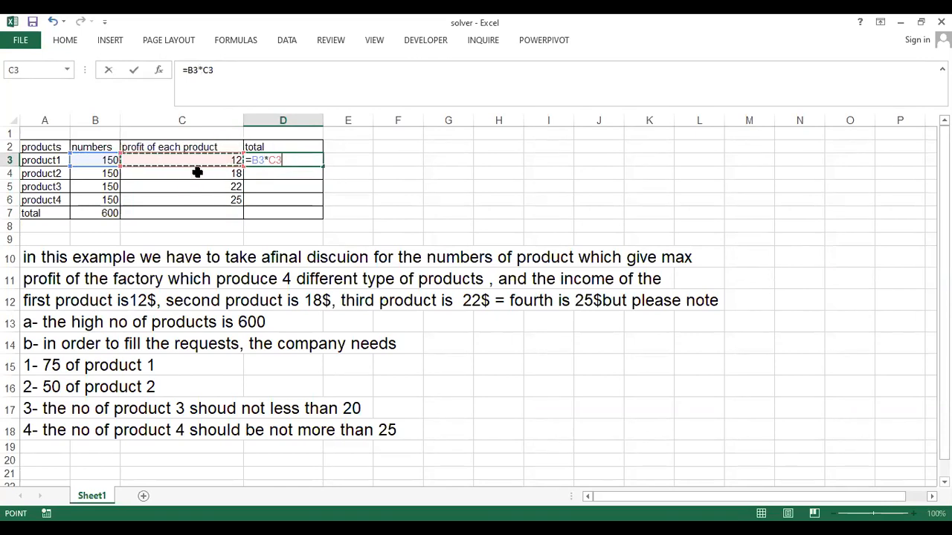
pyautogui.press('Return')
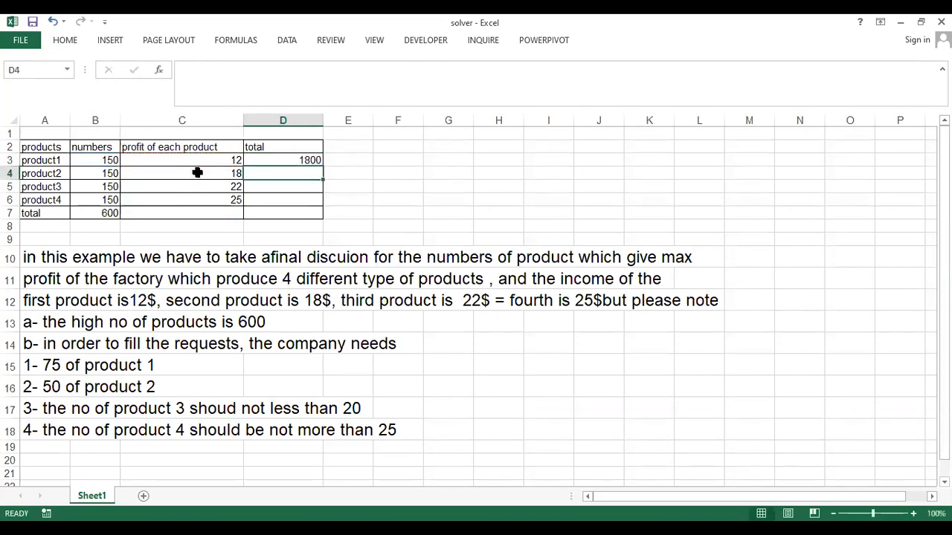
pyautogui.click(312, 156)
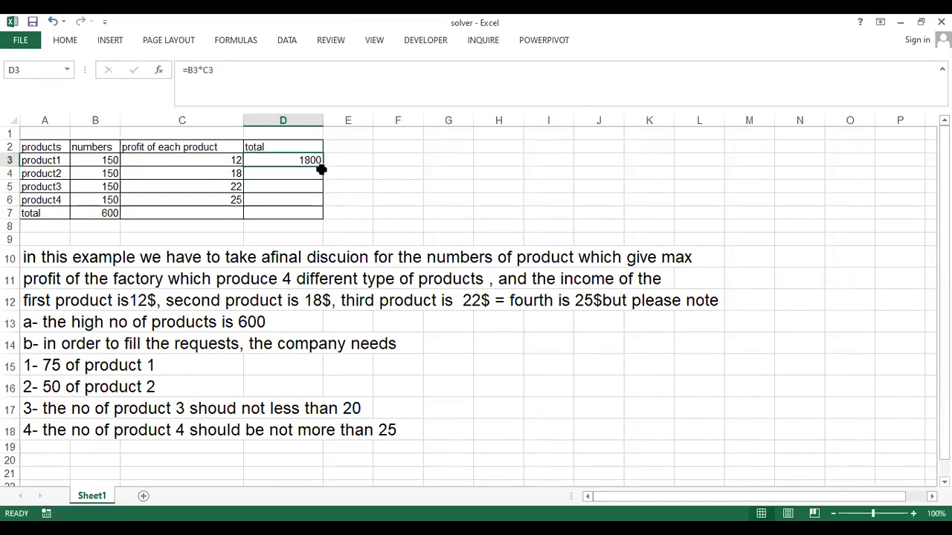
pyautogui.moveTo(322, 168); pyautogui.dragTo(304, 212)
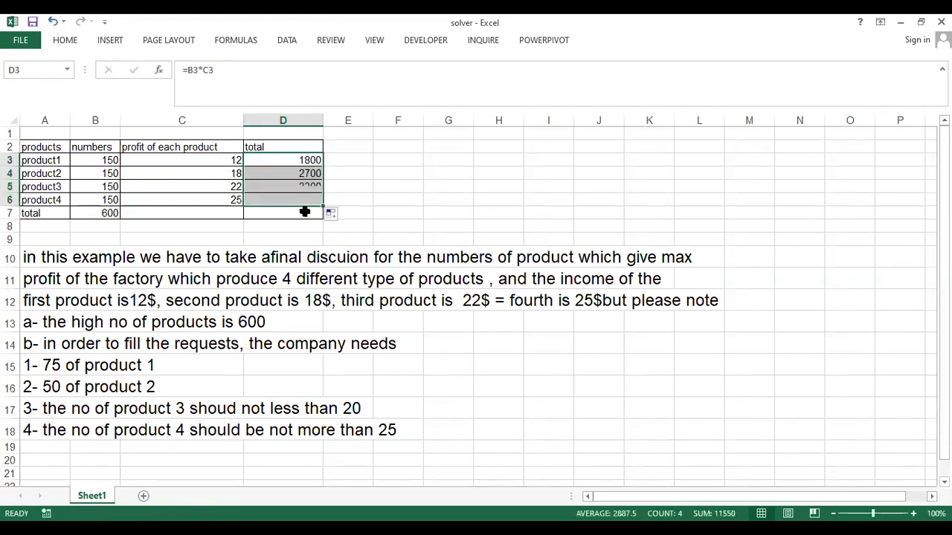
# Sum the product totals in cell D7 with the formula =SUM(D3:D6)
pyautogui.click(304, 213)
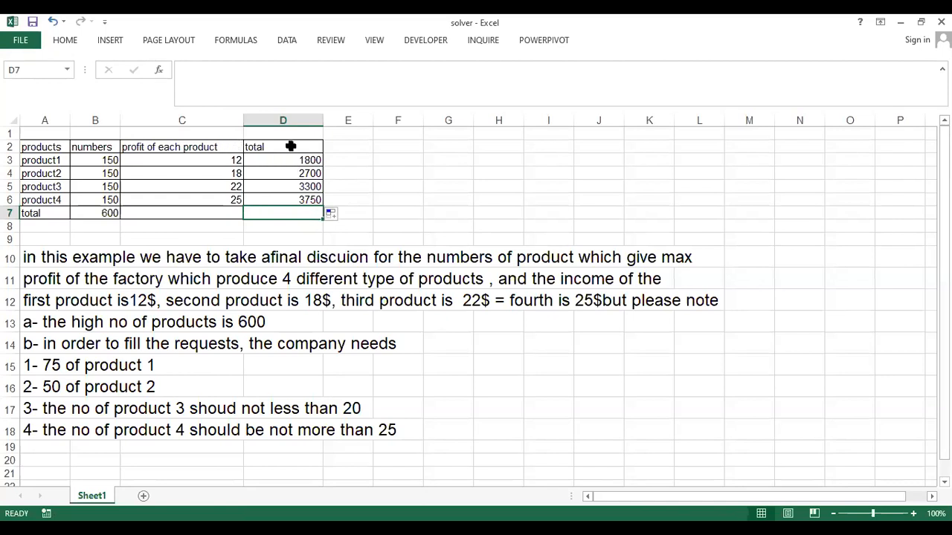
pyautogui.write('=s')
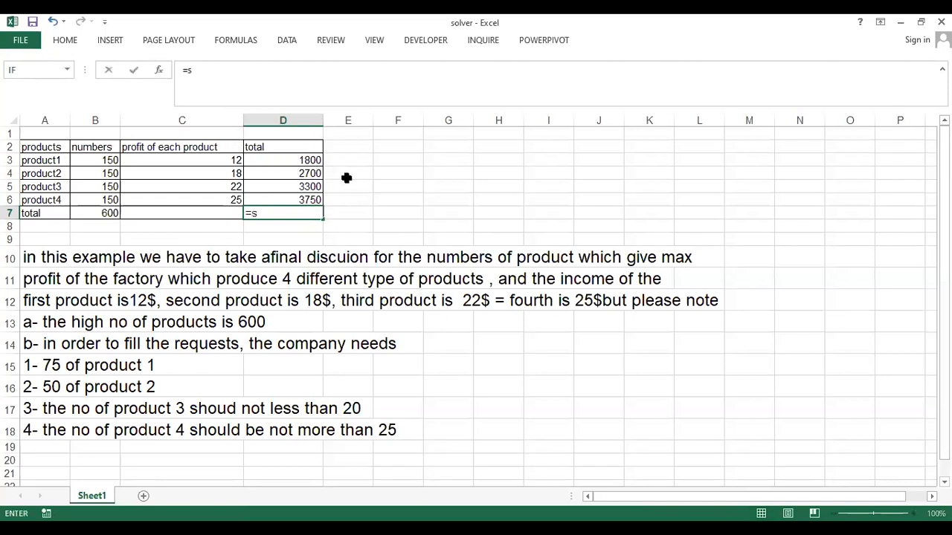
pyautogui.write('um(')
pyautogui.click(299, 159)
pyautogui.moveTo(294, 200); pyautogui.dragTo(293, 201)
pyautogui.write(')')
pyautogui.press('Return')
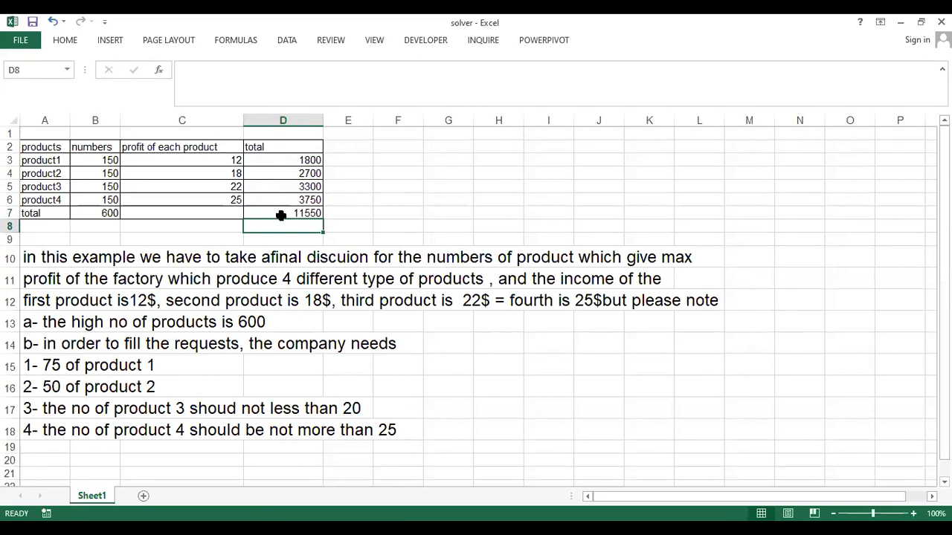
# Open Solver with the overall profit cell D7 selected
pyautogui.click(280, 212)
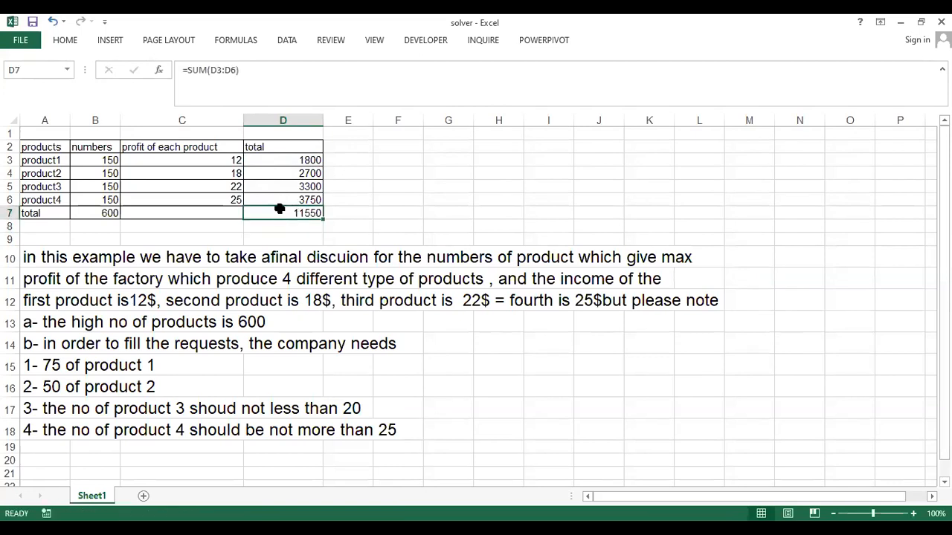
pyautogui.click(288, 43)
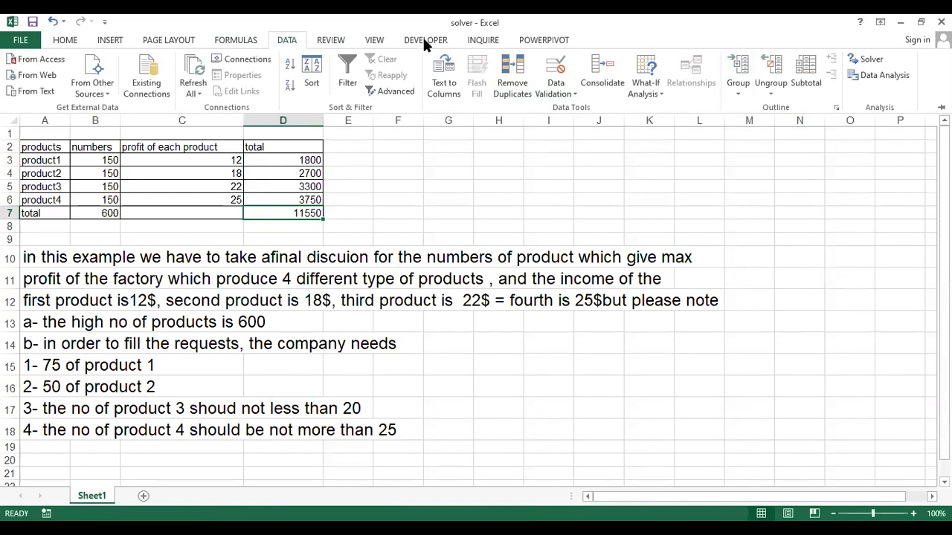
pyautogui.click(865, 61)
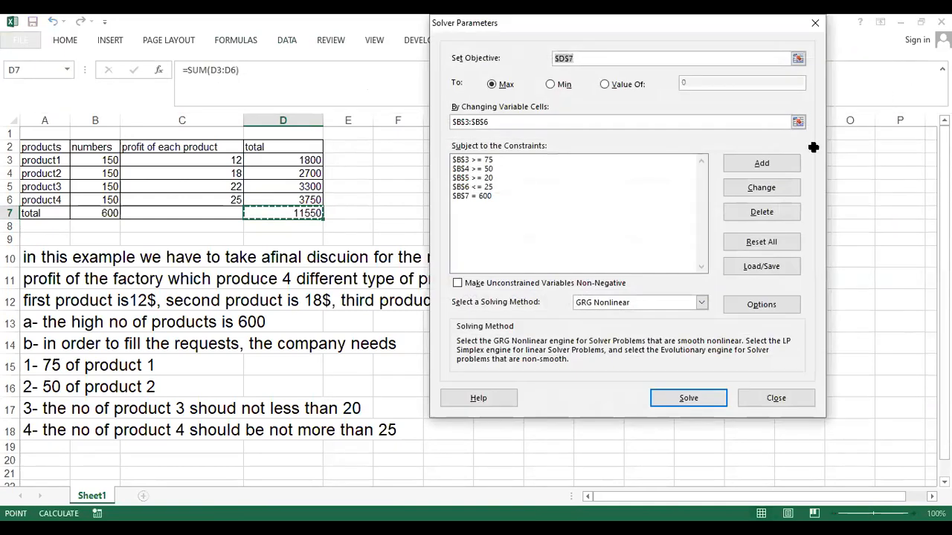
# Delete all existing constraints on cells B3, B4, B5, B6 and B7 from the Solver parameters
pyautogui.click(476, 195)
pyautogui.click(761, 212)
pyautogui.click(475, 179)
pyautogui.click(761, 211)
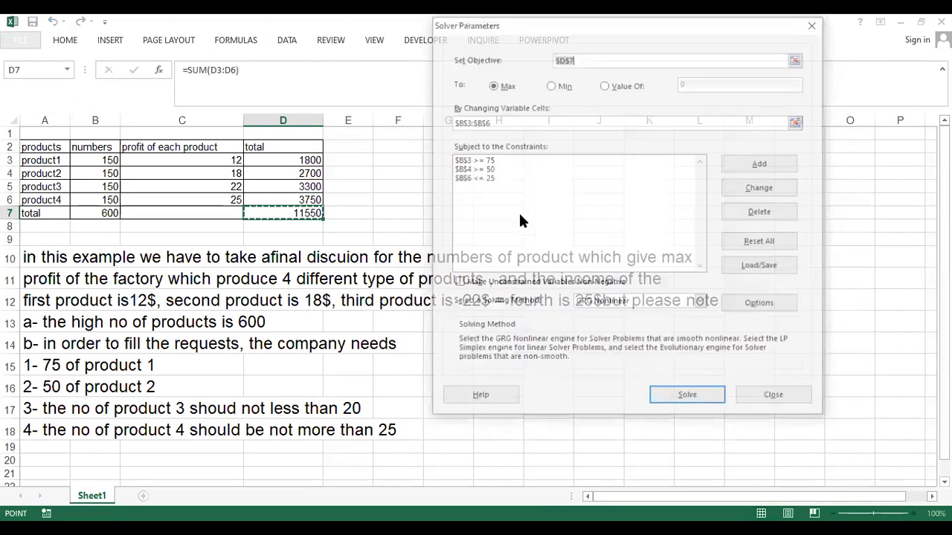
pyautogui.click(478, 177)
pyautogui.click(751, 212)
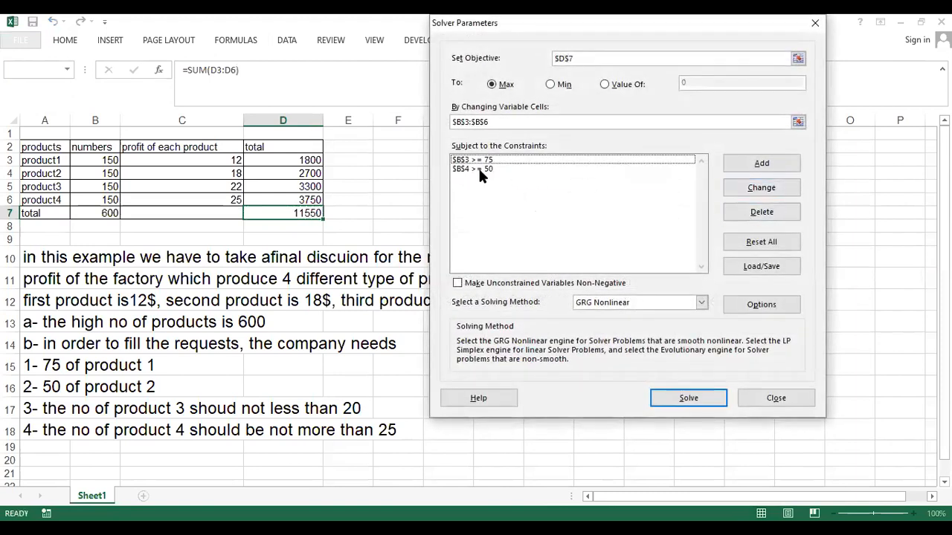
pyautogui.click(479, 169)
pyautogui.click(746, 206)
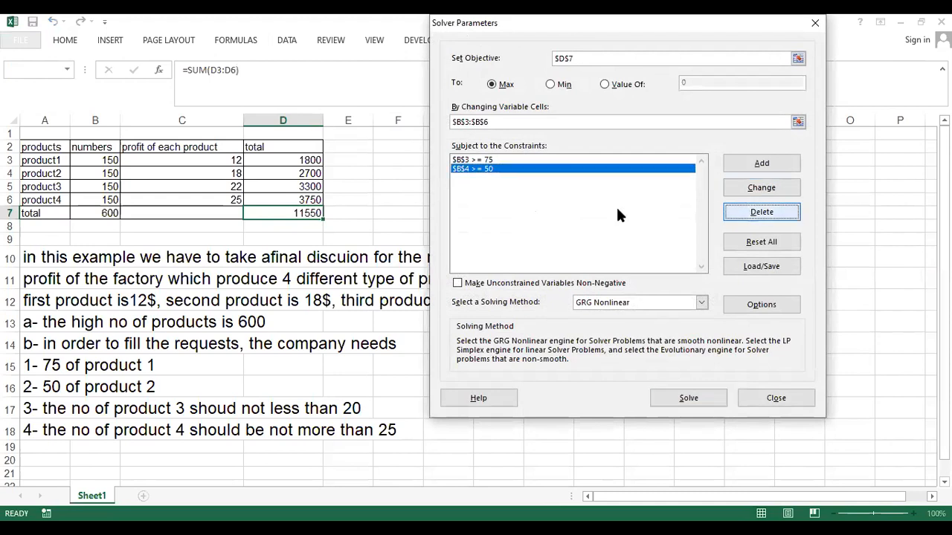
pyautogui.click(476, 160)
pyautogui.click(750, 214)
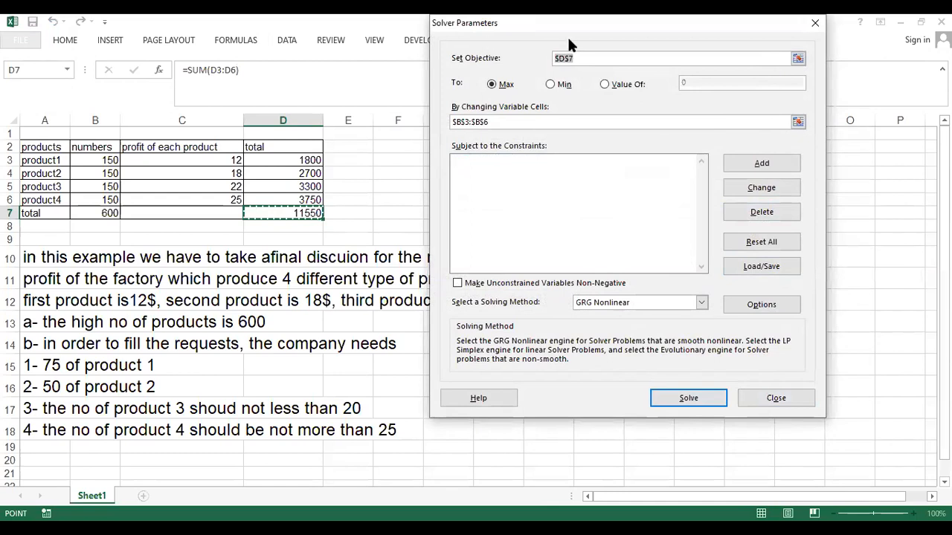
# Set D7 as the Solver objective and replace the changing variable cells with the range A3:A6
pyautogui.moveTo(484, 24); pyautogui.dragTo(569, 38)
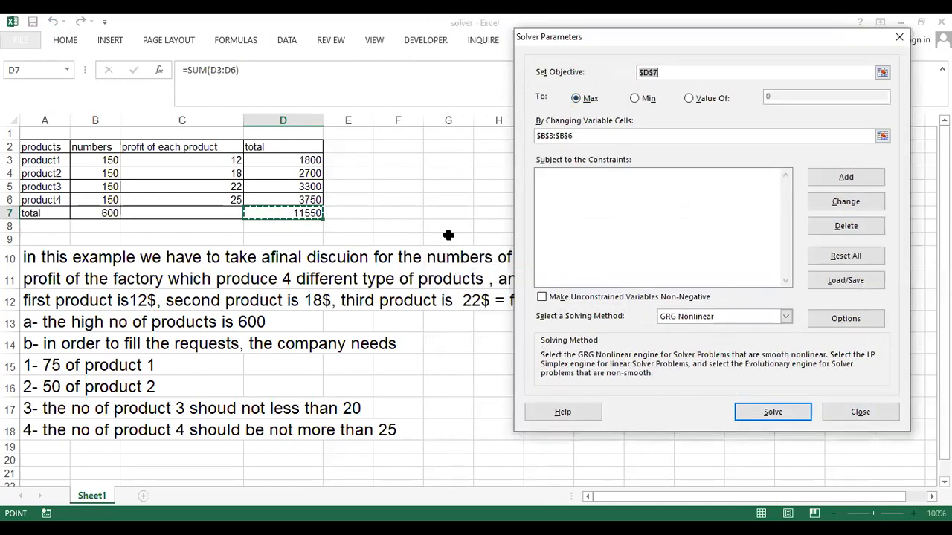
pyautogui.click(269, 213)
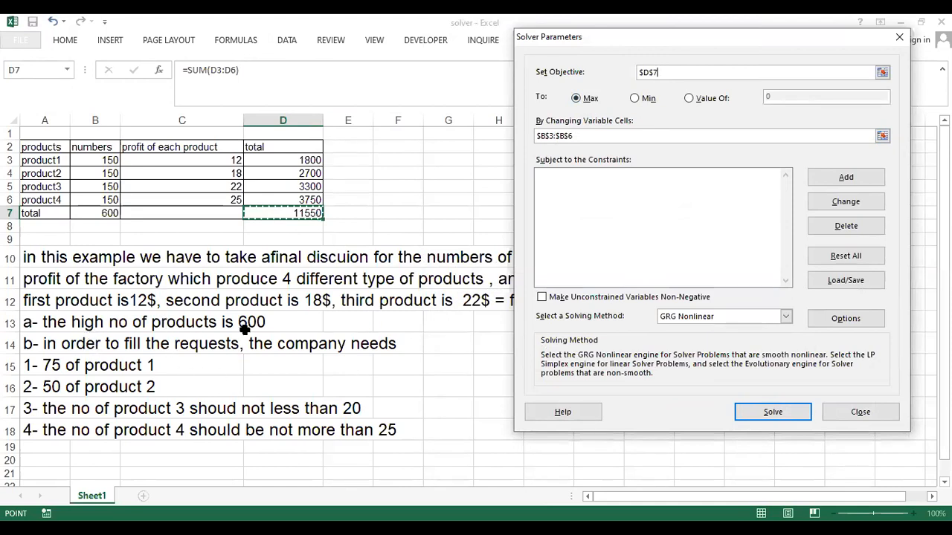
pyautogui.click(590, 136)
pyautogui.press('BackSpace')
pyautogui.press('BackSpace')
pyautogui.press('BackSpace')
pyautogui.press('BackSpace')
pyautogui.press('BackSpace')
pyautogui.press('BackSpace')
pyautogui.press('BackSpace')
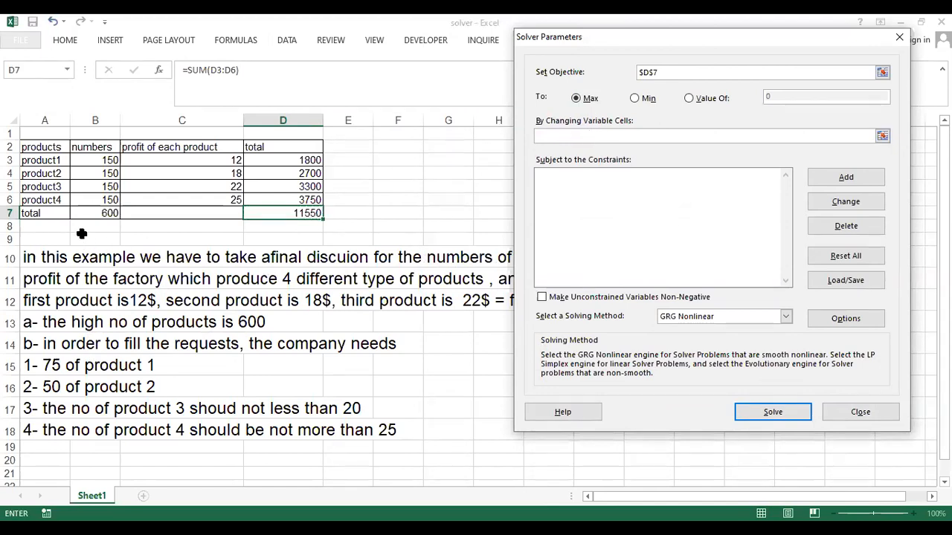
pyautogui.click(38, 162)
pyautogui.moveTo(38, 161); pyautogui.dragTo(42, 200)
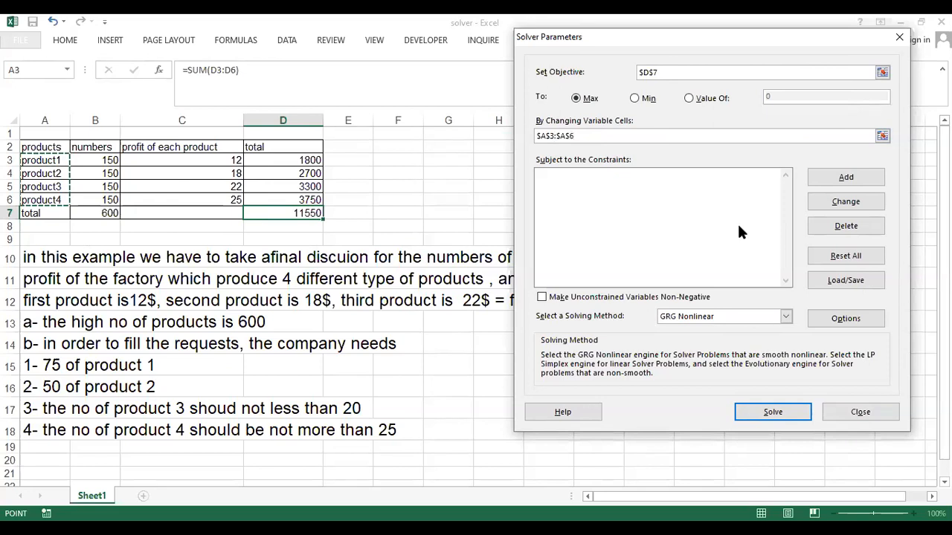
# Add a Solver constraint requiring the total number in cell B7 to equal 600
pyautogui.click(818, 182)
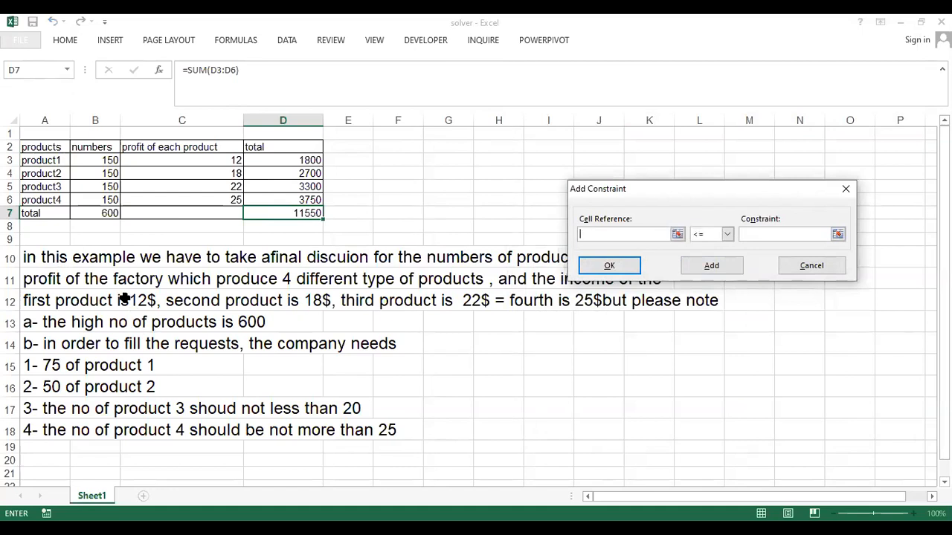
pyautogui.click(86, 215)
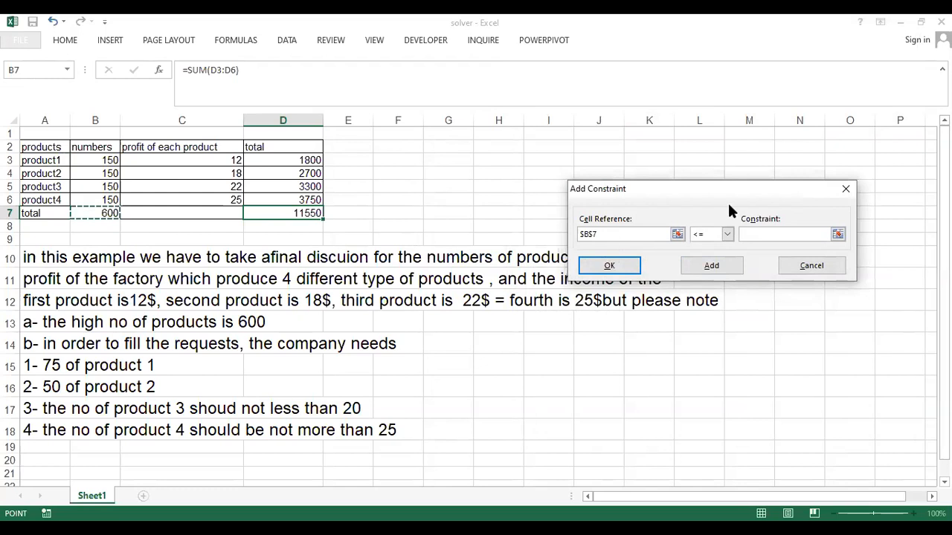
pyautogui.click(709, 235)
pyautogui.click(703, 256)
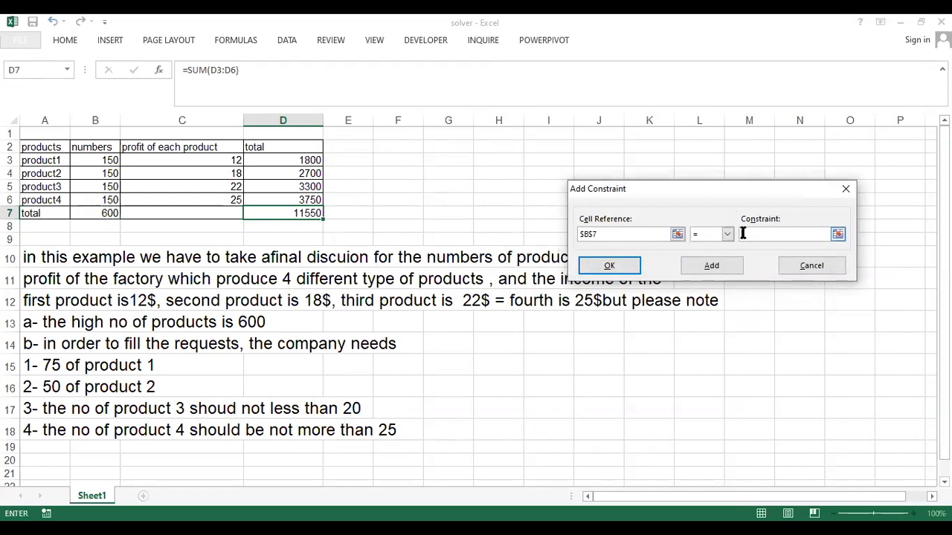
pyautogui.write('600')
pyautogui.click(732, 267)
# Add a Solver constraint requiring product1's number in cell B3 to be >= 75
pyautogui.click(91, 159)
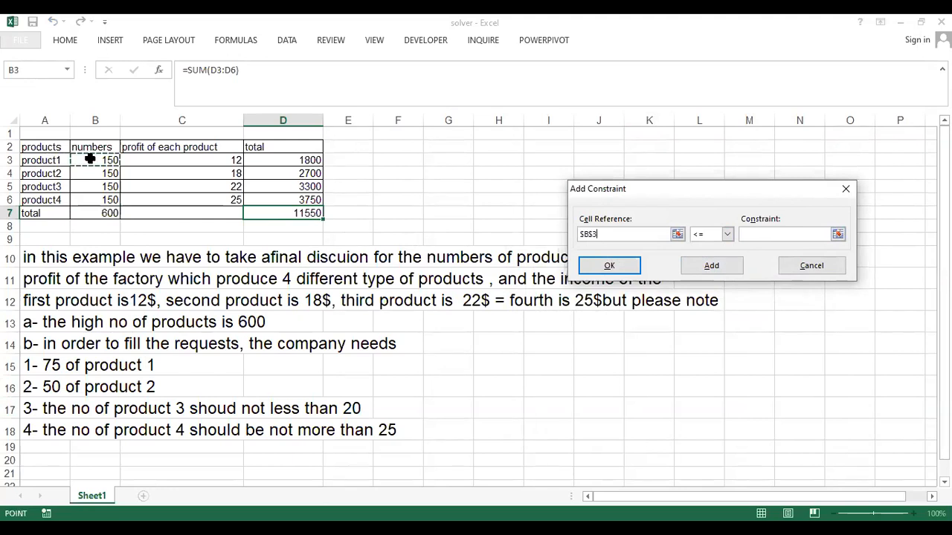
pyautogui.click(715, 235)
pyautogui.click(703, 266)
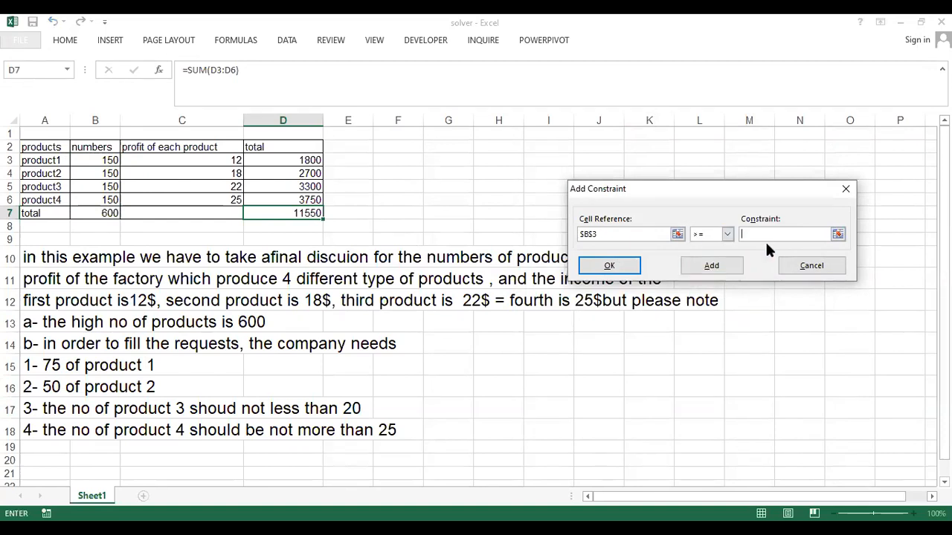
pyautogui.write('75')
pyautogui.click(712, 269)
# Add a Solver constraint requiring product2's number in cell B4 to be >= 50
pyautogui.click(99, 174)
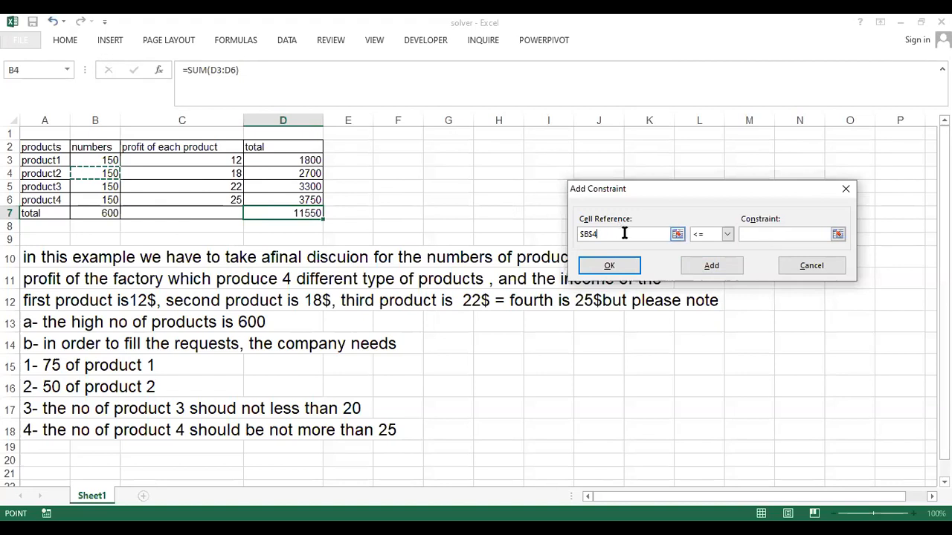
pyautogui.click(725, 234)
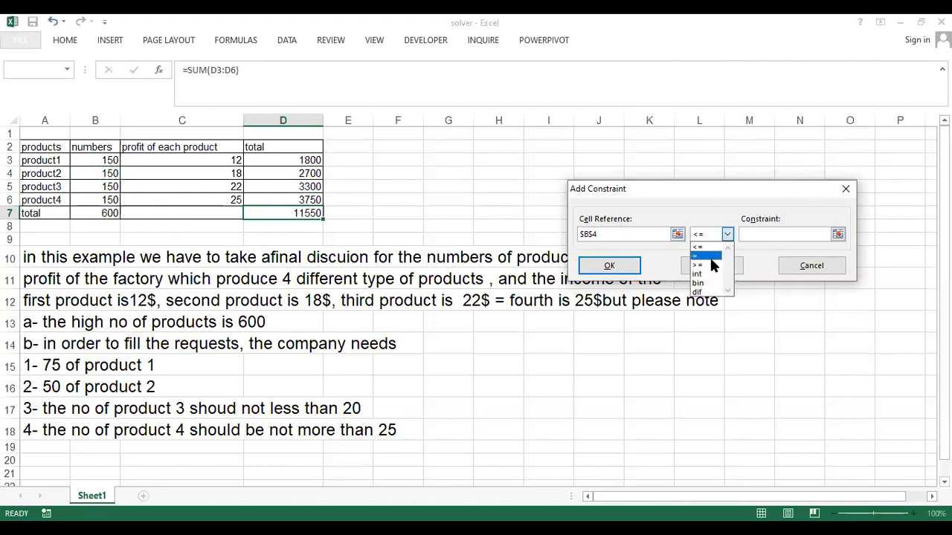
pyautogui.click(710, 266)
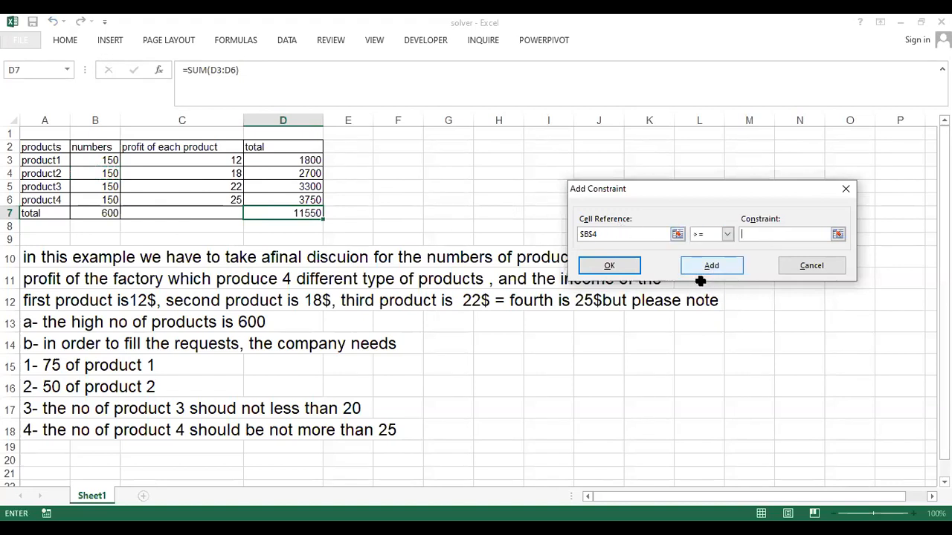
pyautogui.click(796, 237)
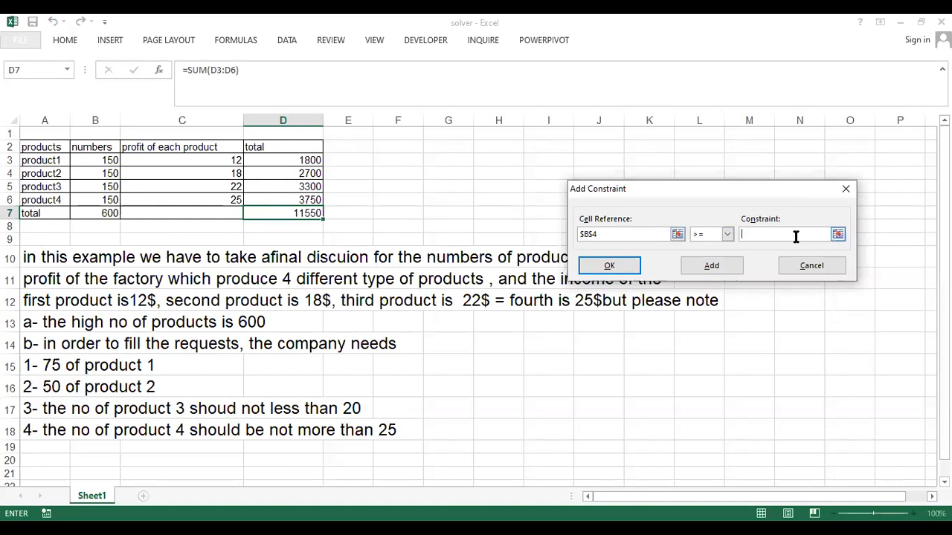
pyautogui.write('50')
pyautogui.click(703, 263)
# Add a Solver constraint requiring product3's number in cell B5 to be >= 20
pyautogui.click(90, 187)
pyautogui.click(726, 234)
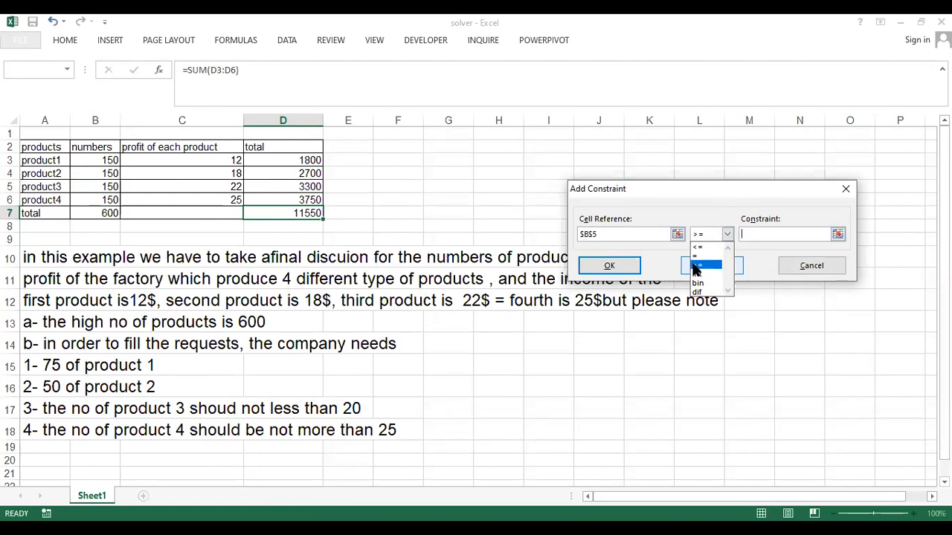
pyautogui.click(697, 265)
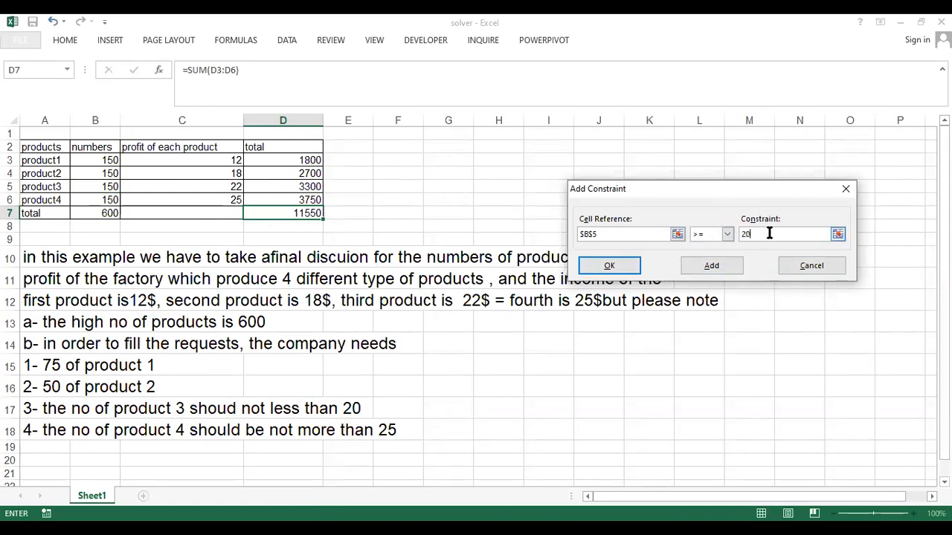
pyautogui.click(706, 265)
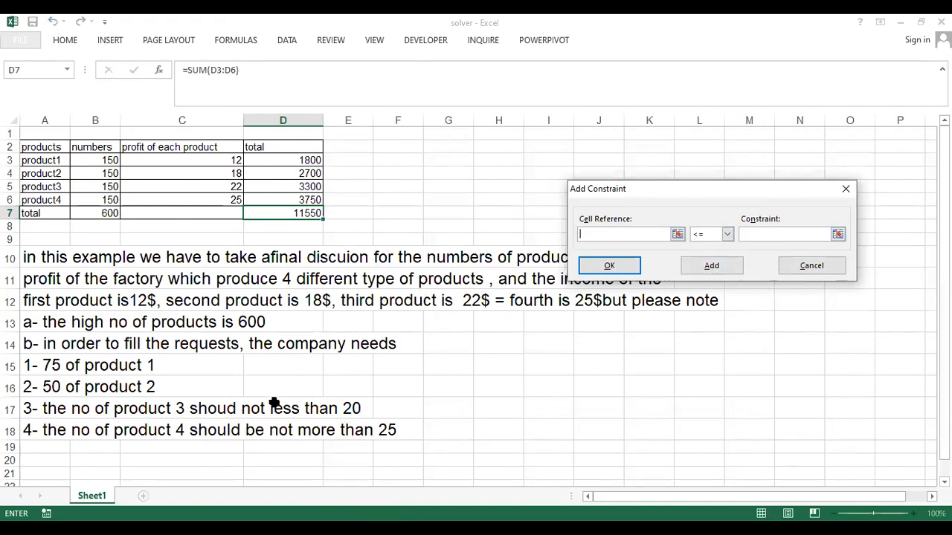
# Add a Solver constraint requiring product4's number in cell B6 to be <= 25, and return to the Solver parameters
pyautogui.click(75, 199)
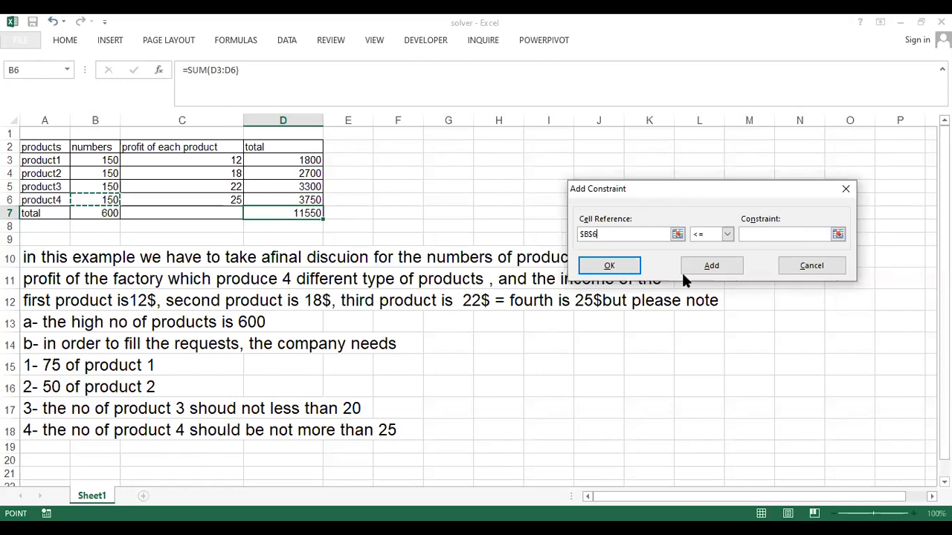
pyautogui.click(722, 233)
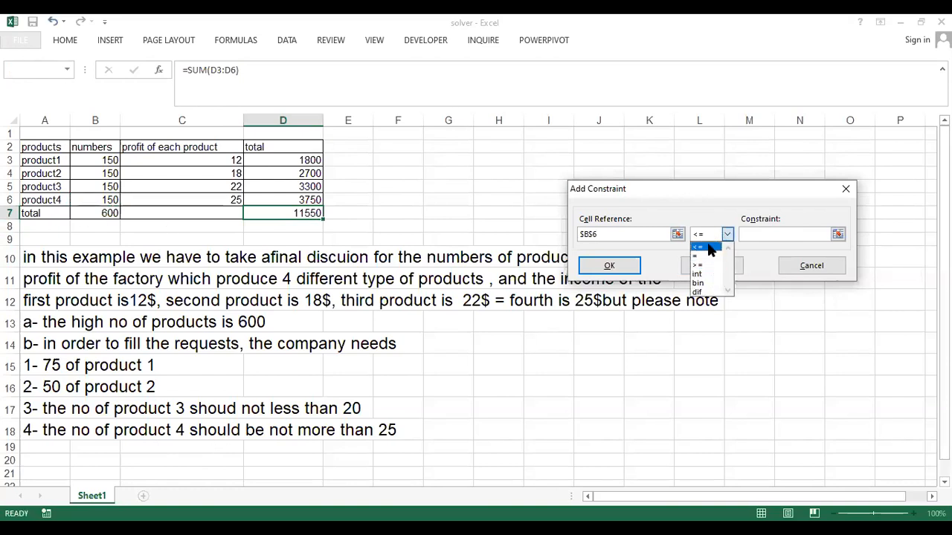
pyautogui.click(708, 247)
pyautogui.click(759, 235)
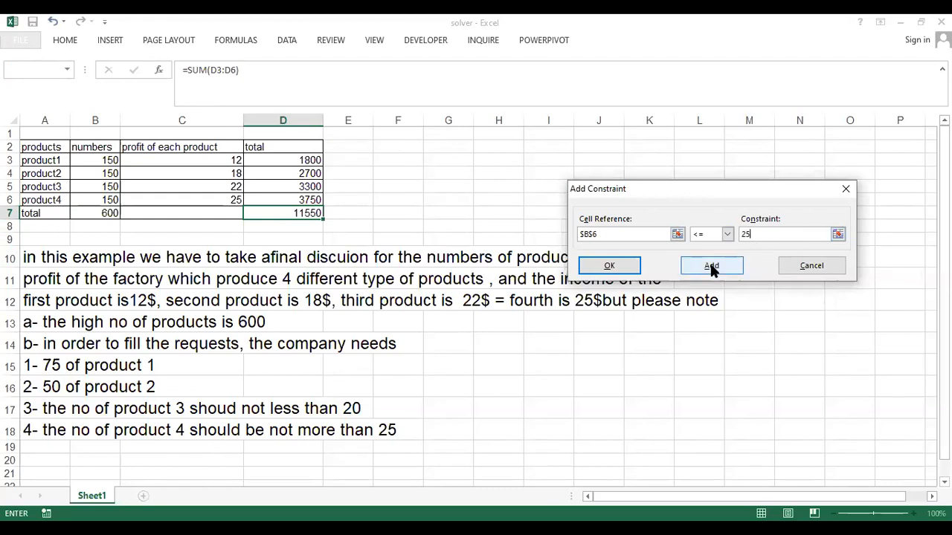
pyautogui.click(626, 263)
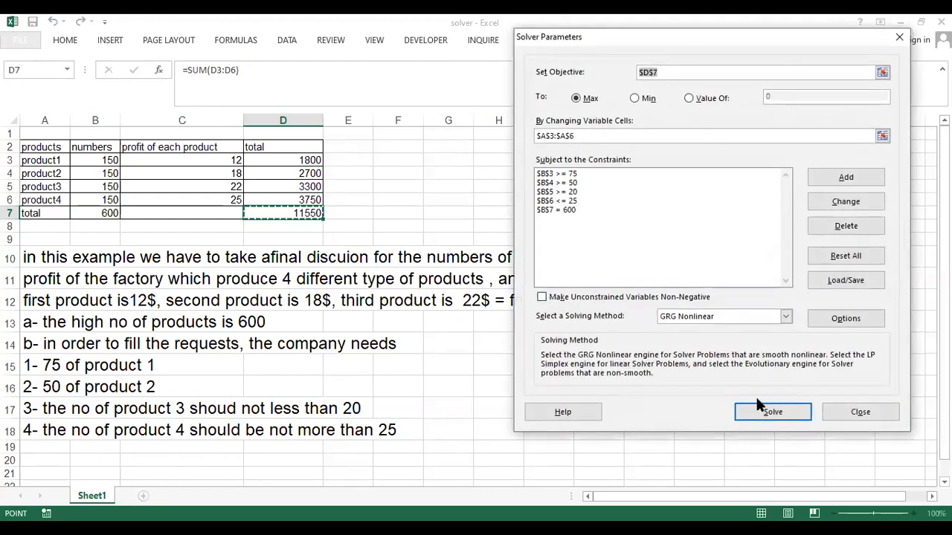
# Try to solve the model with the Keep Solver Solution option, and inspect the profit formulas in D7 and D3:D6
pyautogui.click(765, 406)
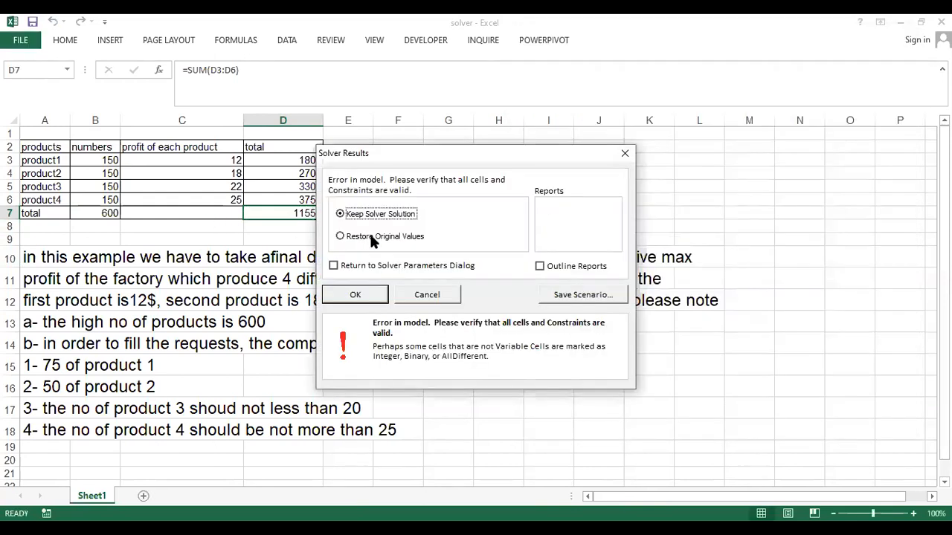
pyautogui.click(355, 295)
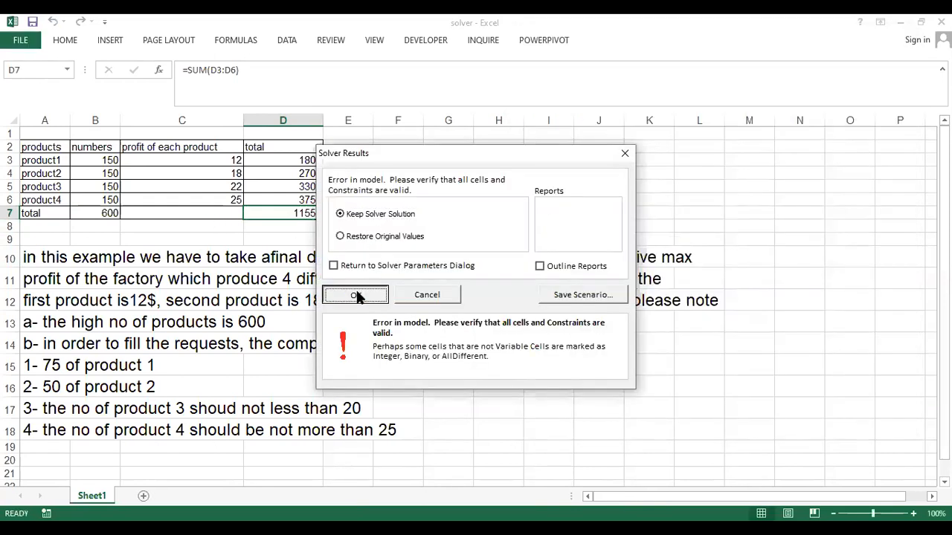
pyautogui.press('Up')
pyautogui.click(294, 214)
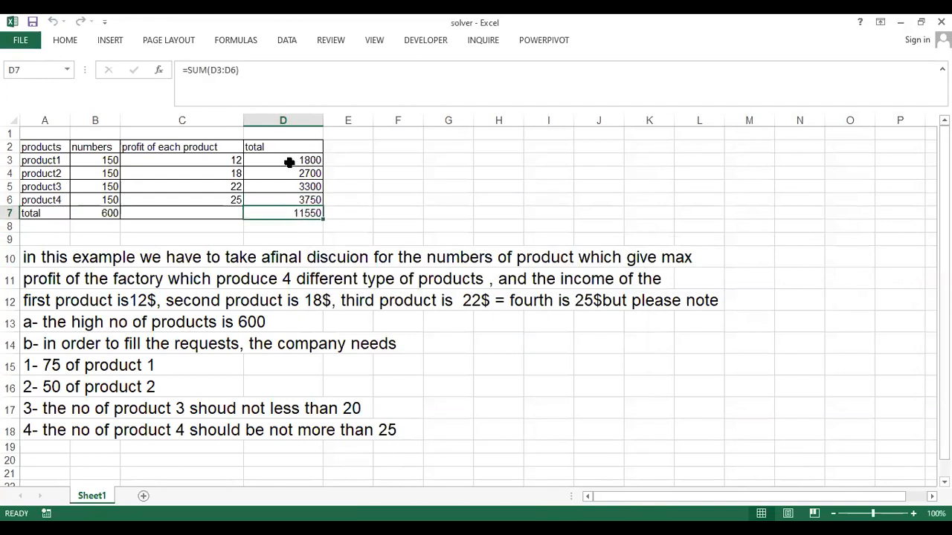
pyautogui.moveTo(287, 160); pyautogui.dragTo(289, 197)
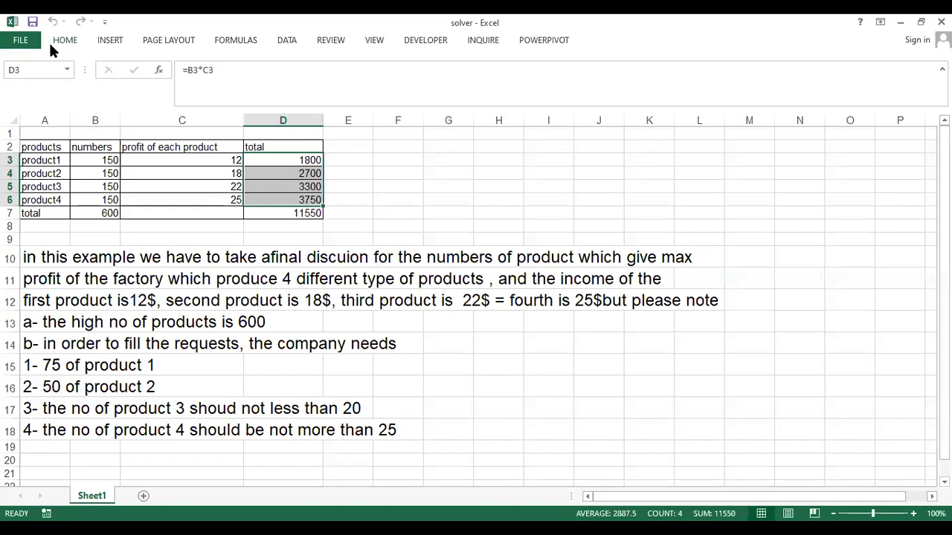
# Try to solve the model again with the same Solver parameters, choosing Keep Solver Solution
pyautogui.click(51, 43)
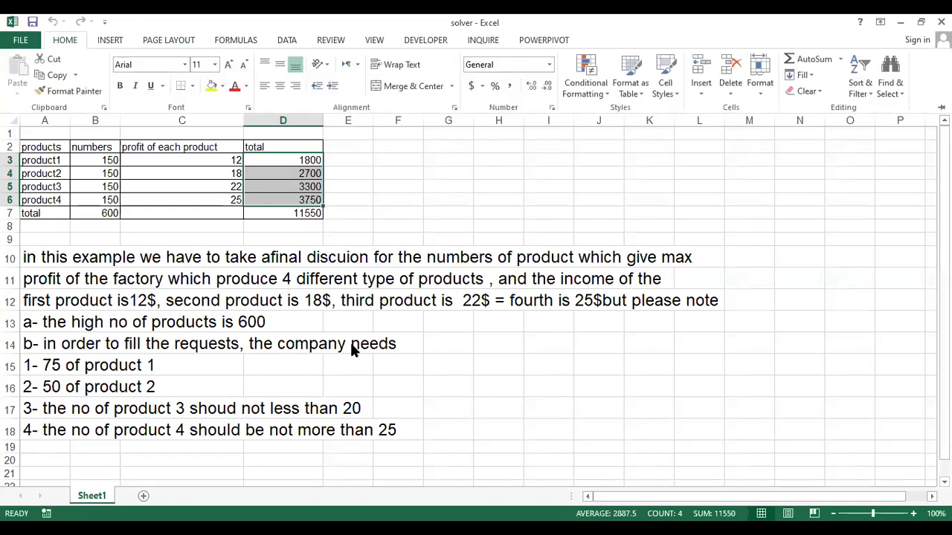
pyautogui.click(286, 39)
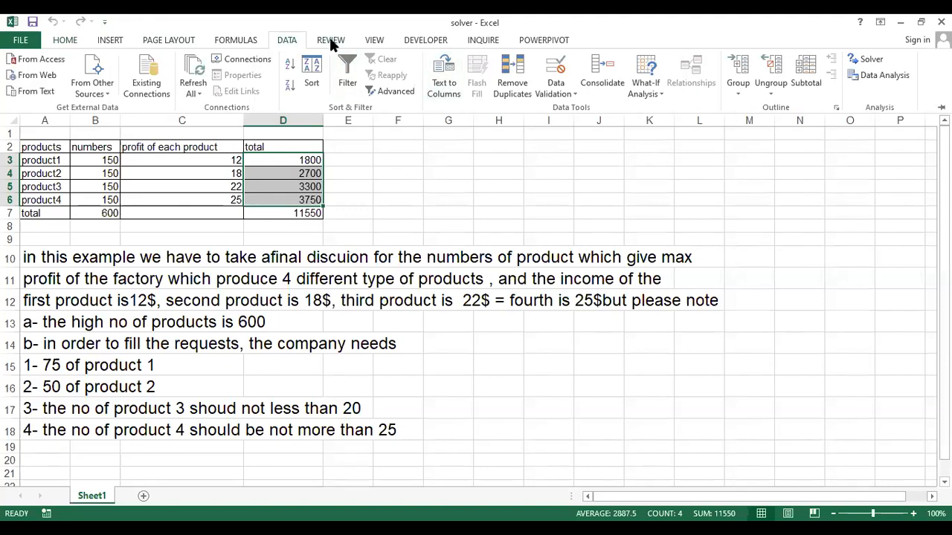
pyautogui.click(866, 59)
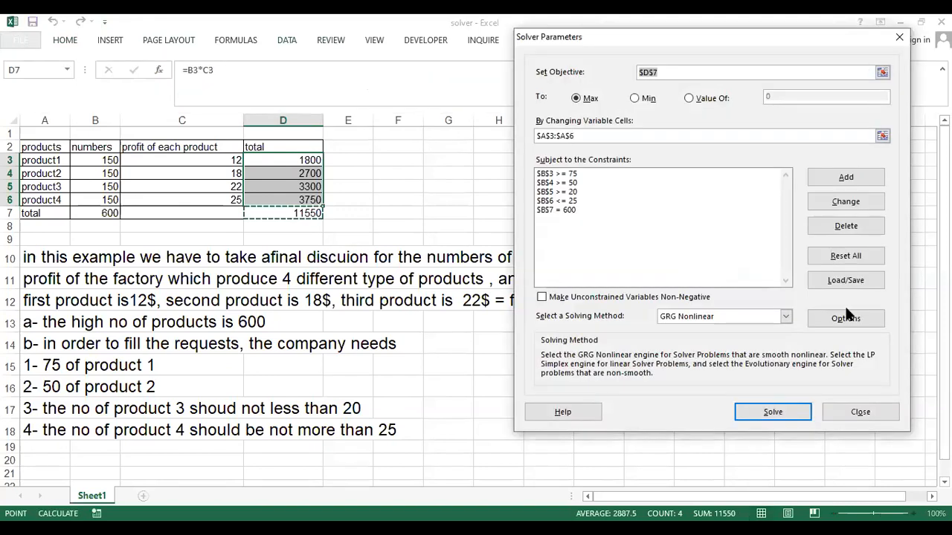
pyautogui.click(772, 413)
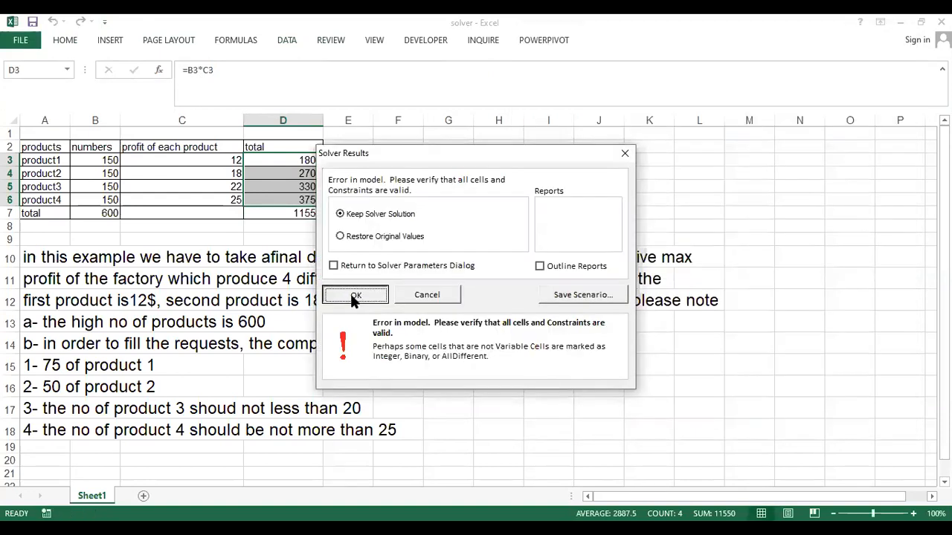
pyautogui.click(349, 292)
pyautogui.click(265, 179)
# Reopen the Solver parameters and delete all constraints on cells B5, B6, B7, B4 and B3
pyautogui.click(65, 39)
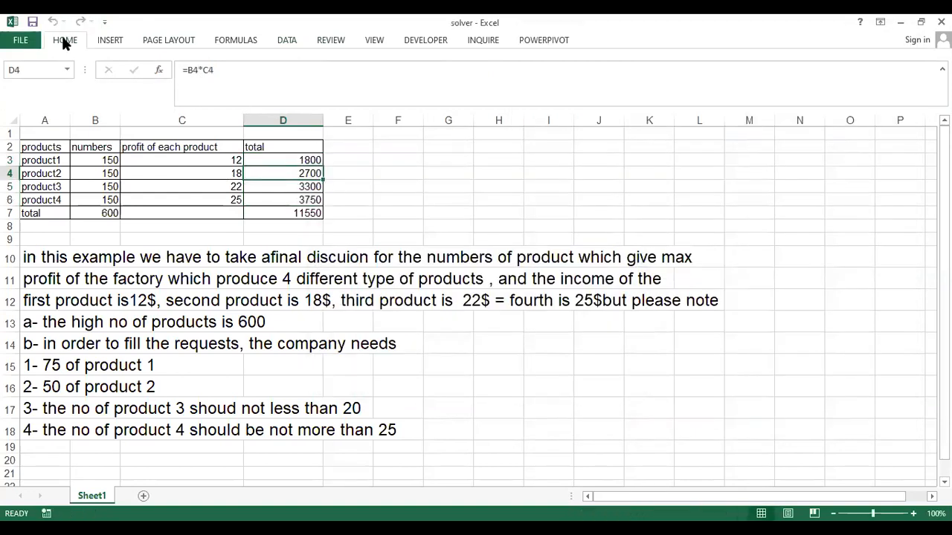
pyautogui.click(284, 39)
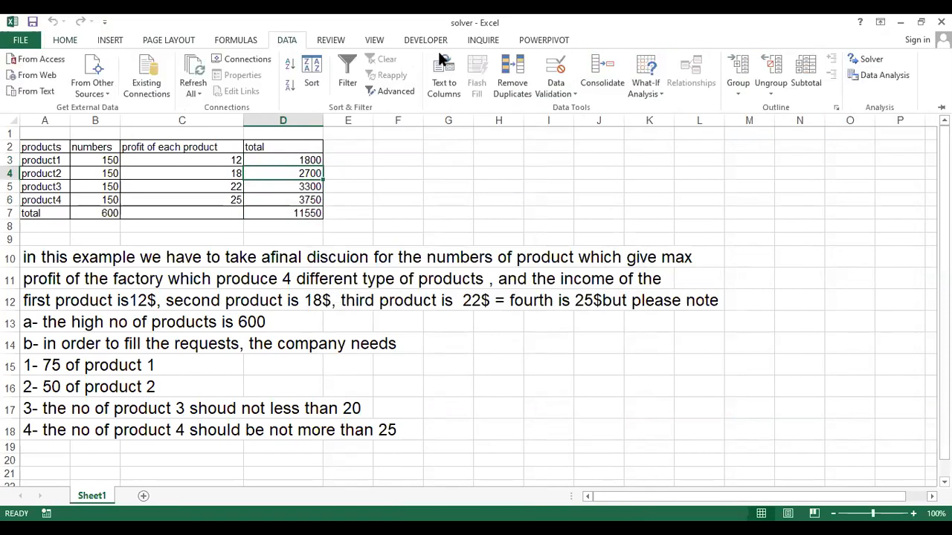
pyautogui.click(882, 55)
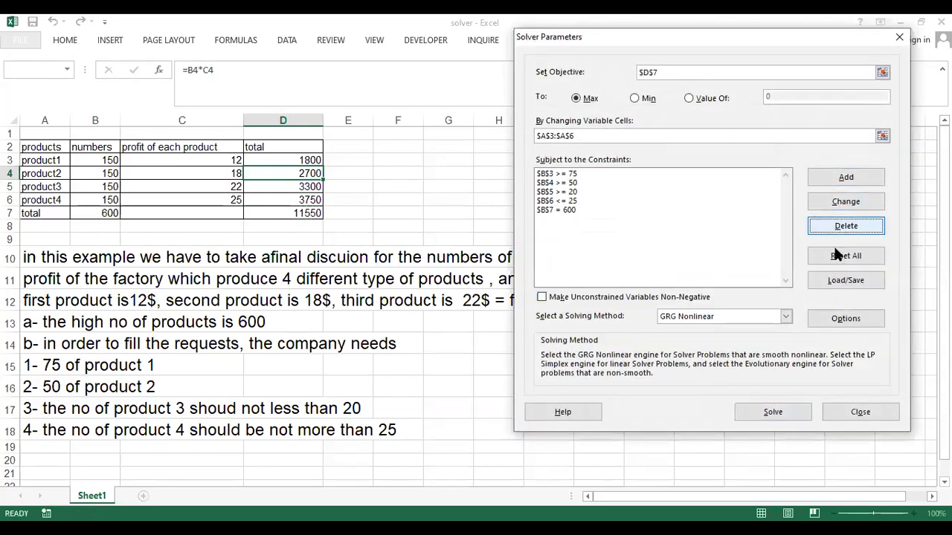
pyautogui.click(562, 192)
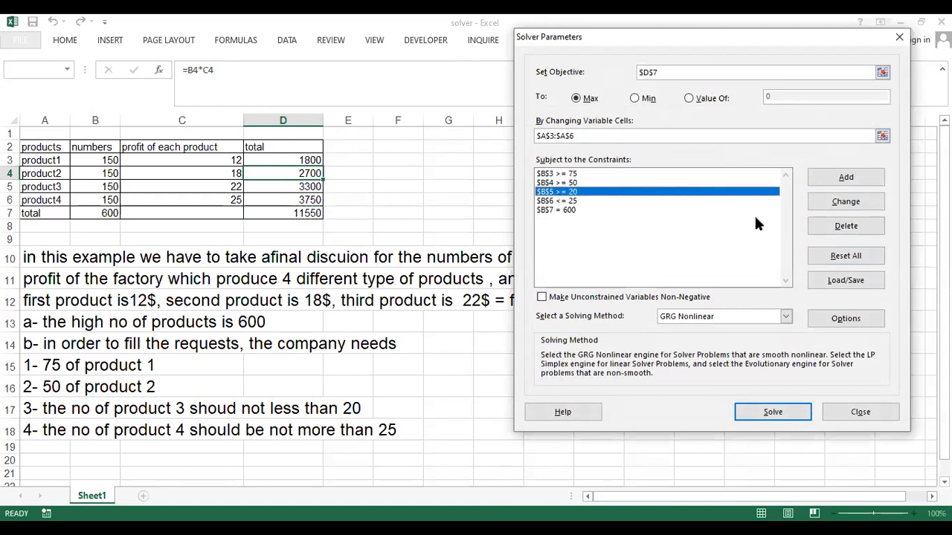
pyautogui.click(825, 223)
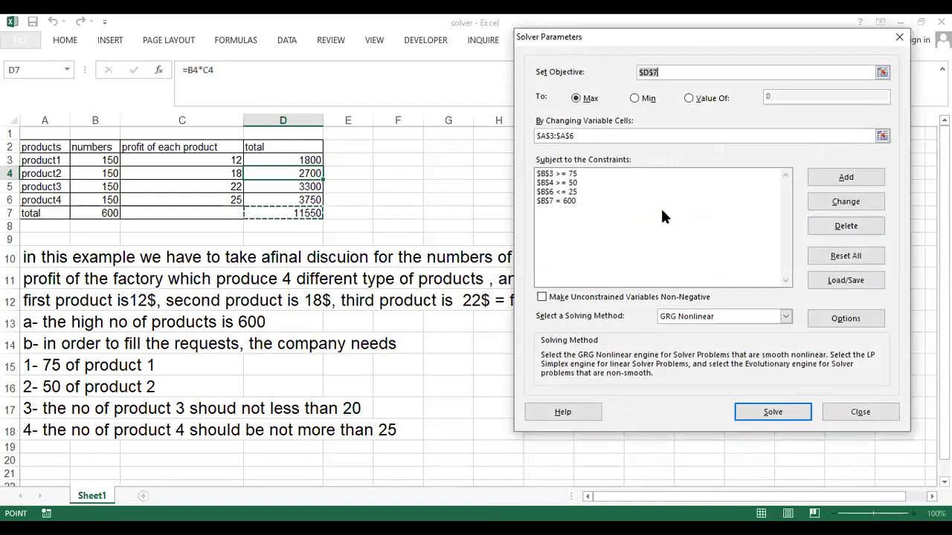
pyautogui.click(573, 191)
pyautogui.click(814, 222)
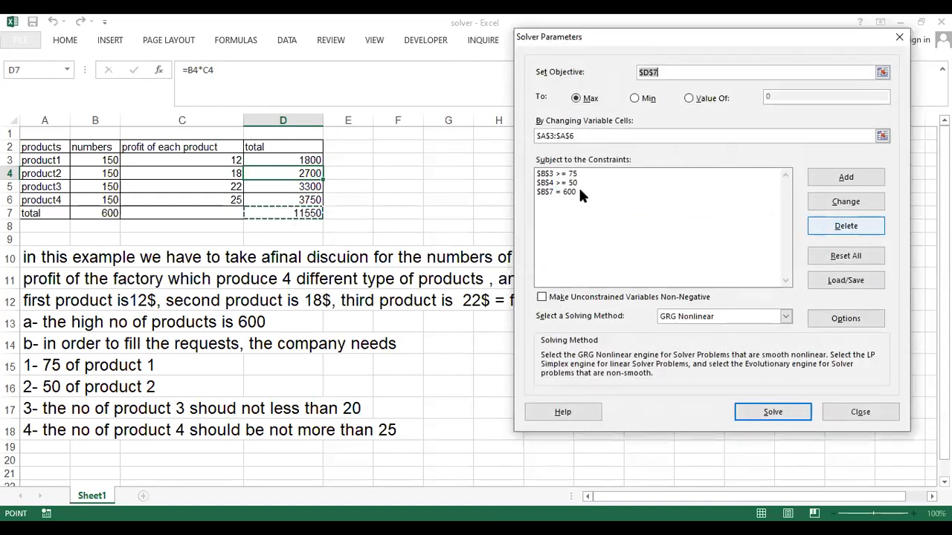
pyautogui.click(565, 192)
pyautogui.click(822, 220)
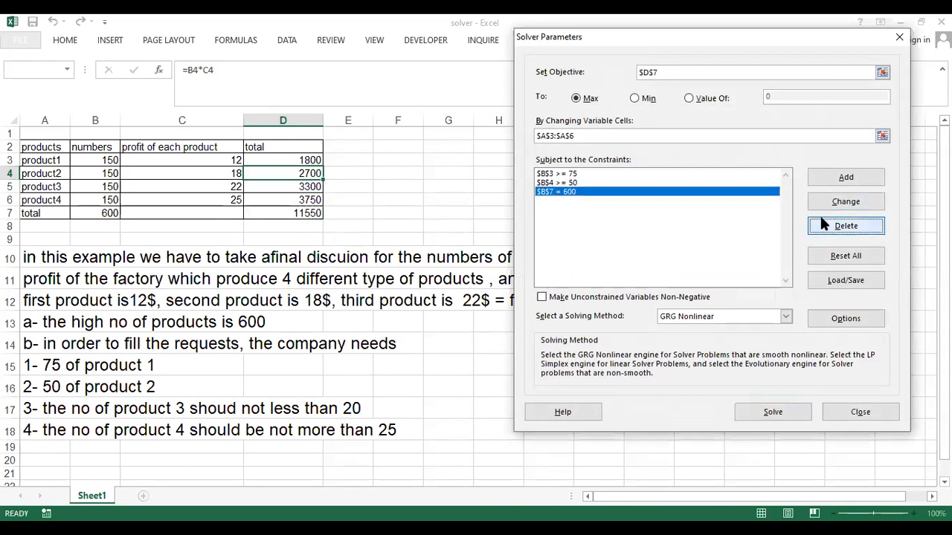
pyautogui.click(579, 183)
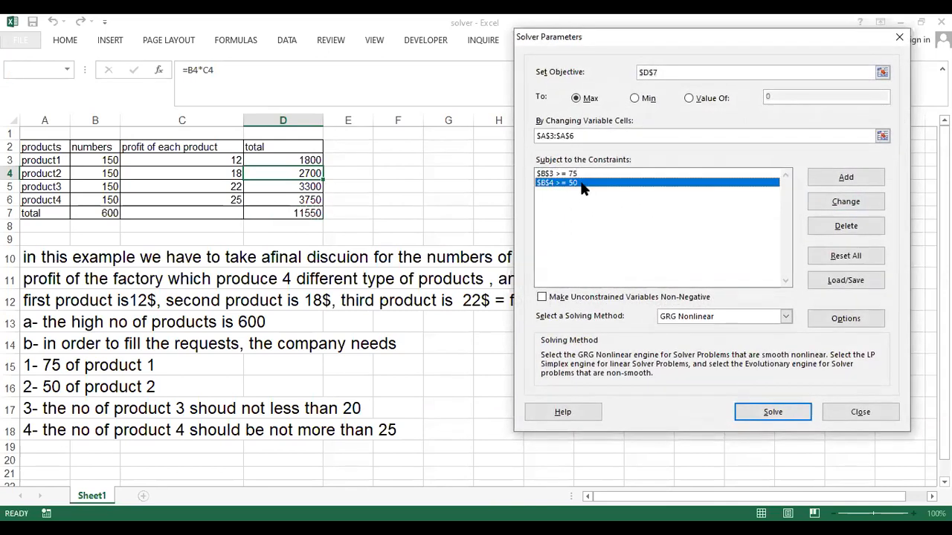
pyautogui.click(832, 223)
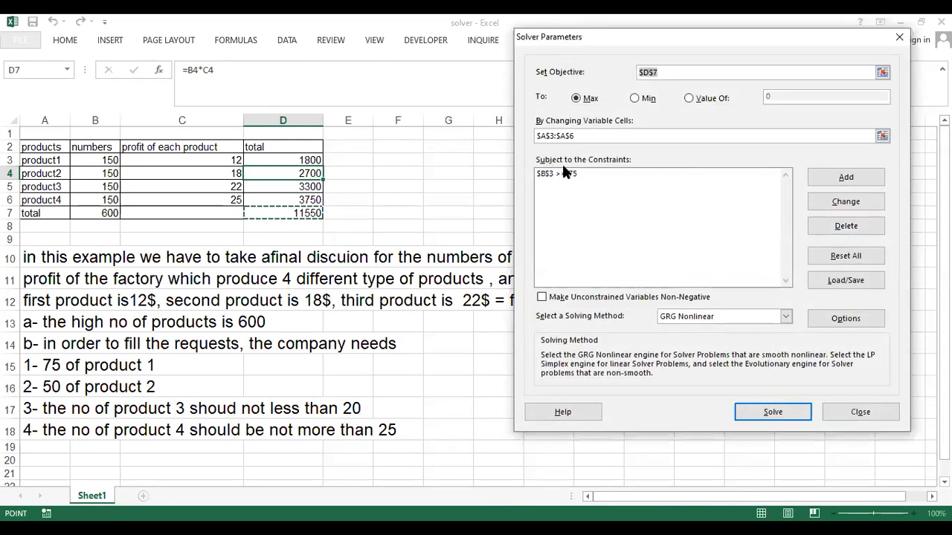
pyautogui.click(561, 173)
pyautogui.click(844, 226)
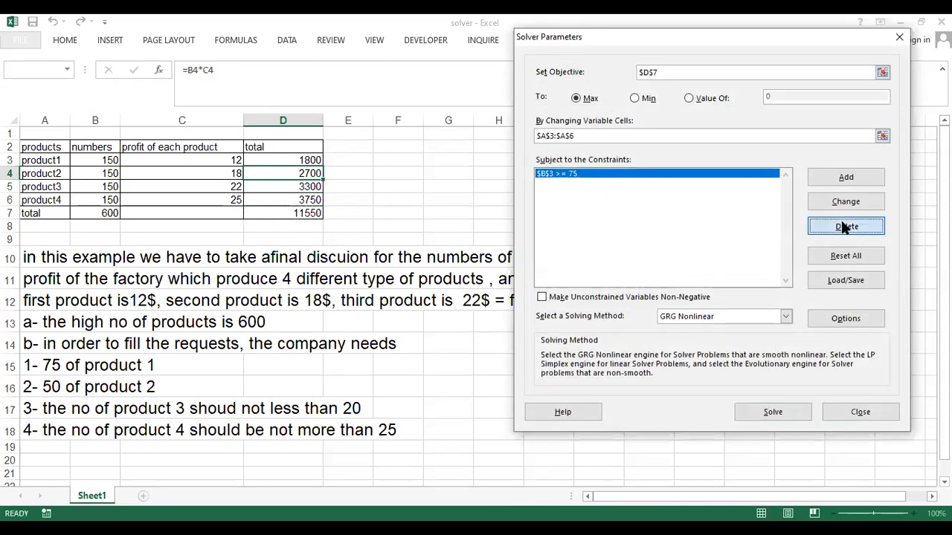
# Clear the changing variable cells and re-enter D7 as the Solver objective
pyautogui.click(577, 140)
pyautogui.press('BackSpace')
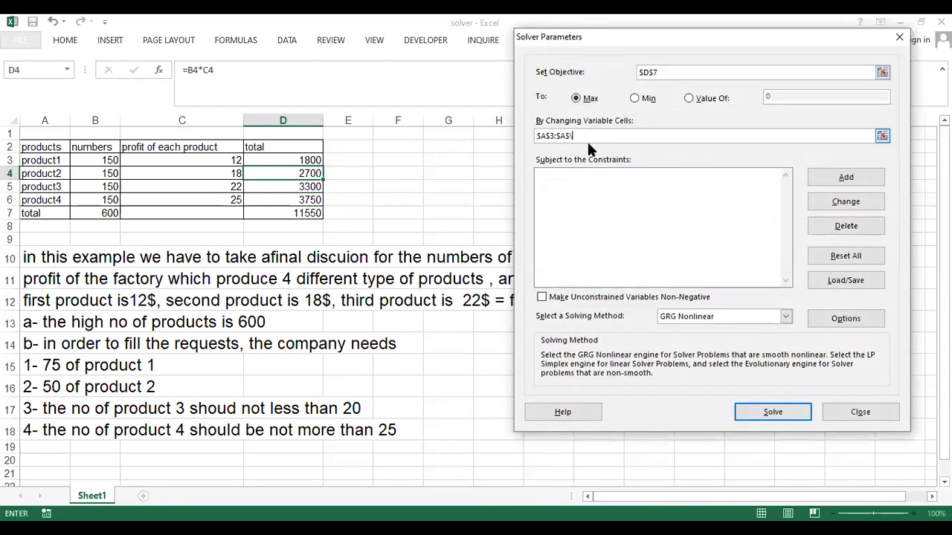
pyautogui.press('BackSpace')
pyautogui.press('BackSpace')
pyautogui.press('BackSpace')
pyautogui.press('BackSpace')
pyautogui.press('BackSpace')
pyautogui.press('BackSpace')
pyautogui.press('BackSpace')
pyautogui.press('BackSpace')
pyautogui.click(669, 71)
pyautogui.press('BackSpace')
pyautogui.press('BackSpace')
pyautogui.press('BackSpace')
pyautogui.press('BackSpace')
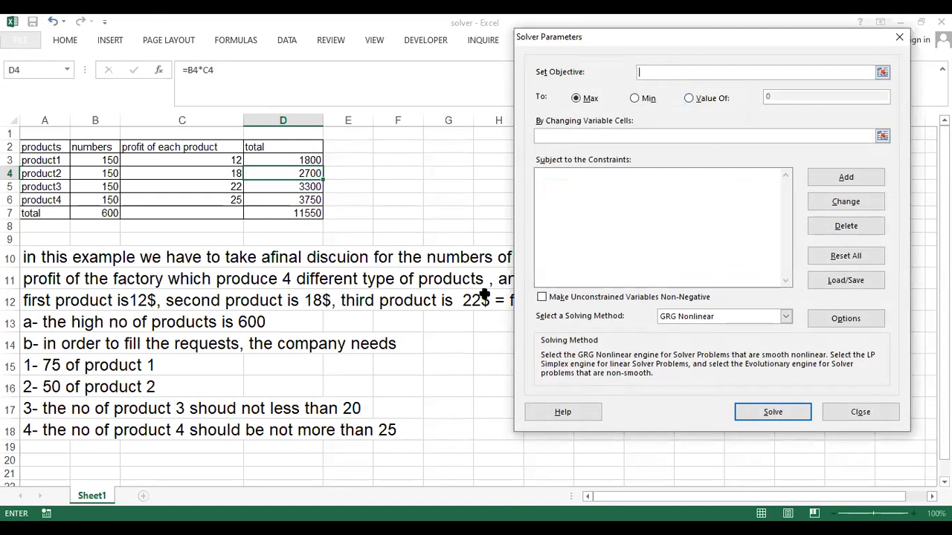
pyautogui.click(269, 215)
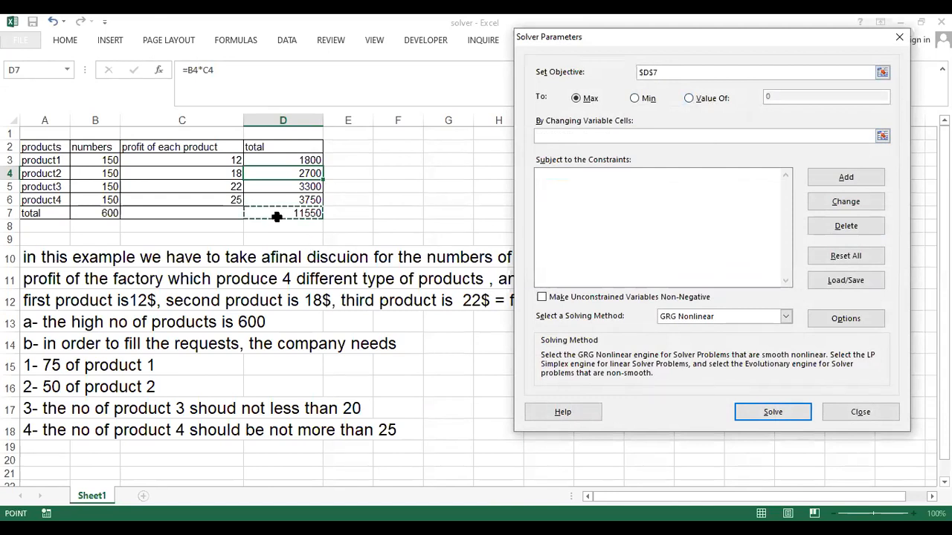
# Set product1's number in cell B3 as the Solver's changing variable cell
pyautogui.click(617, 140)
pyautogui.click(87, 160)
pyautogui.moveTo(94, 200); pyautogui.dragTo(95, 201)
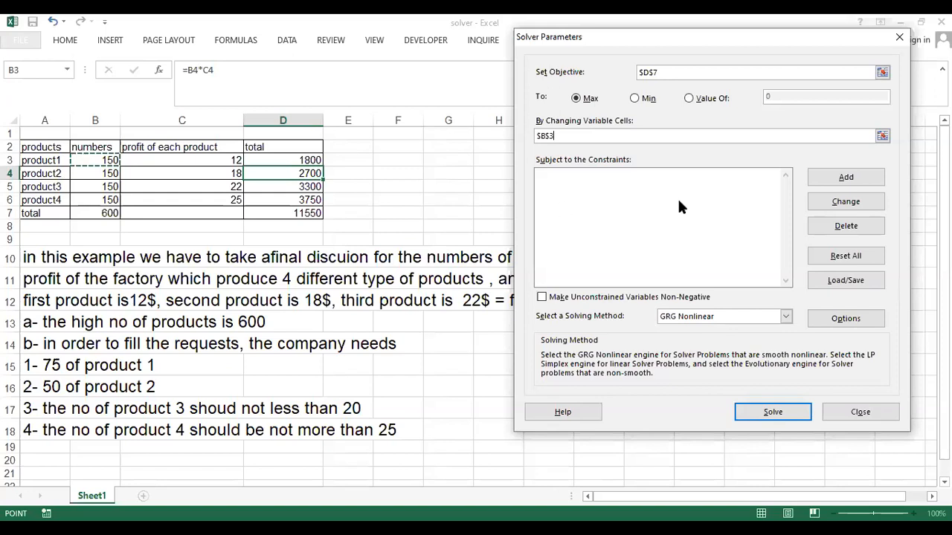
# Add a Solver constraint requiring the total number in cell B7 to equal 600
pyautogui.click(829, 181)
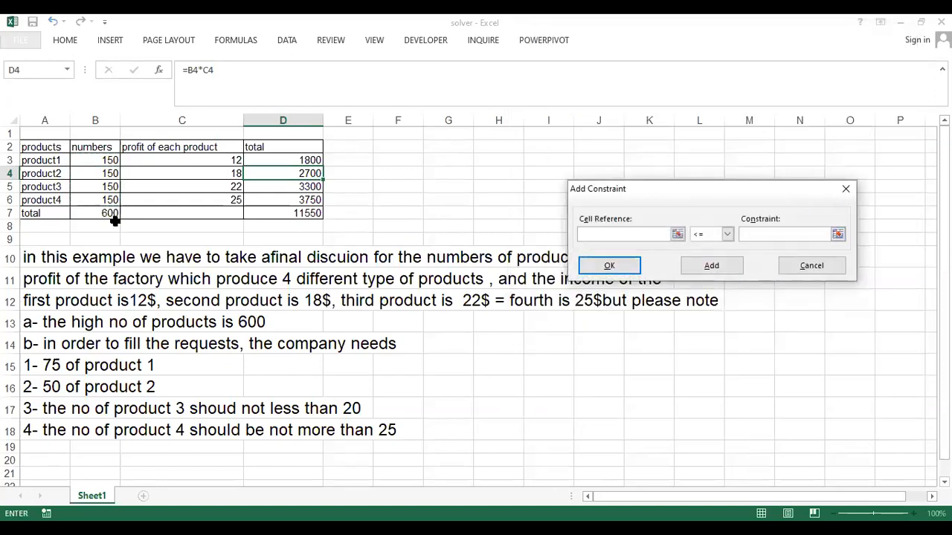
pyautogui.click(111, 214)
pyautogui.click(711, 234)
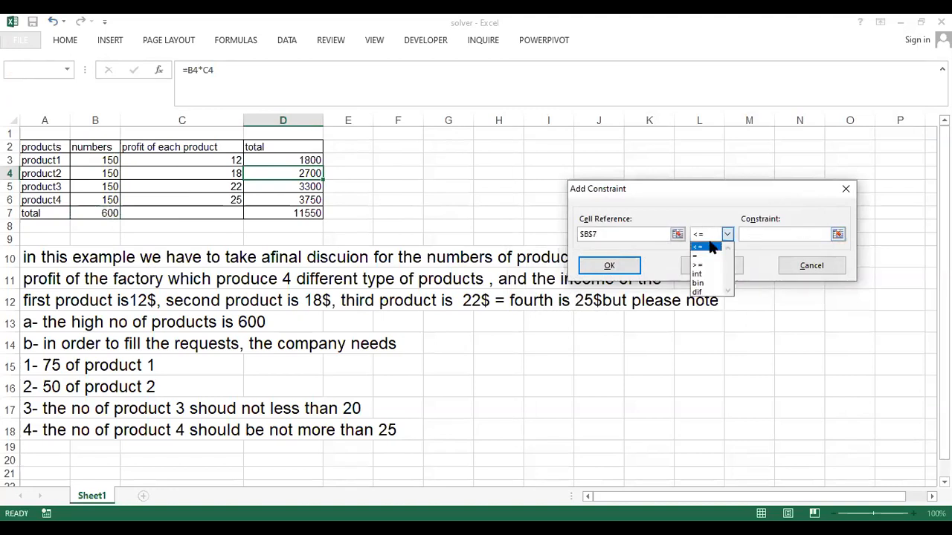
pyautogui.click(699, 255)
pyautogui.click(770, 234)
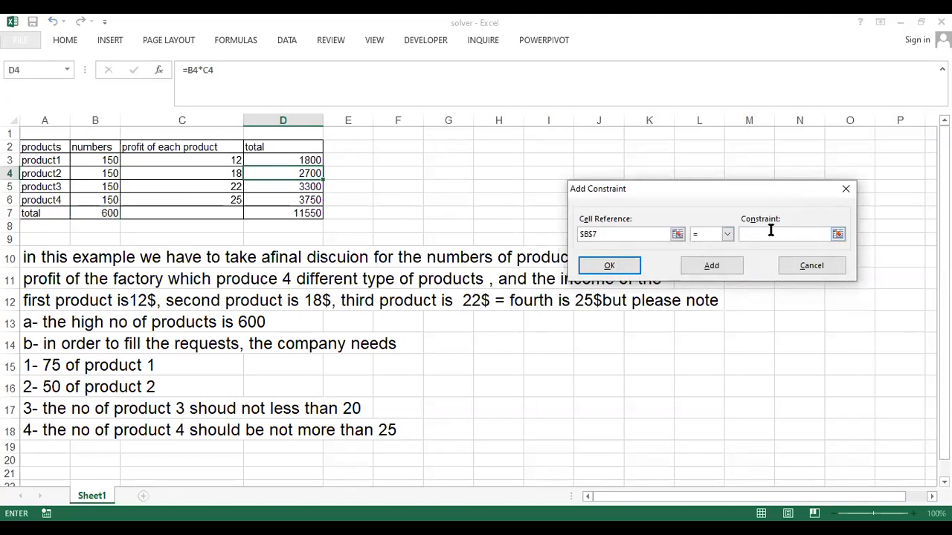
pyautogui.write('600')
pyautogui.click(732, 261)
# Add a Solver constraint requiring product1's number in cell B3 to be >= 75
pyautogui.click(98, 163)
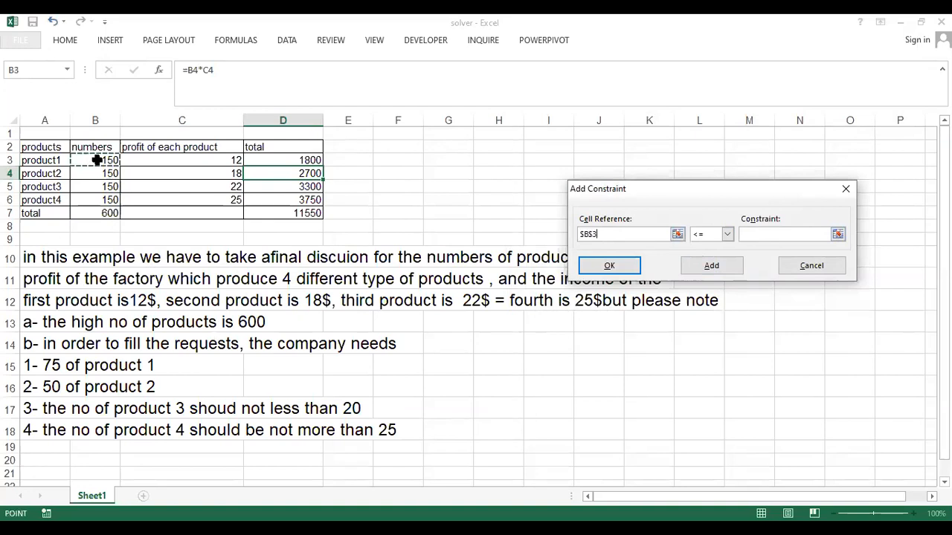
pyautogui.click(727, 235)
pyautogui.click(706, 264)
pyautogui.write('75')
pyautogui.click(712, 265)
# Add a Solver constraint requiring product2's number in cell B4 to be >= 50
pyautogui.click(110, 173)
pyautogui.click(713, 230)
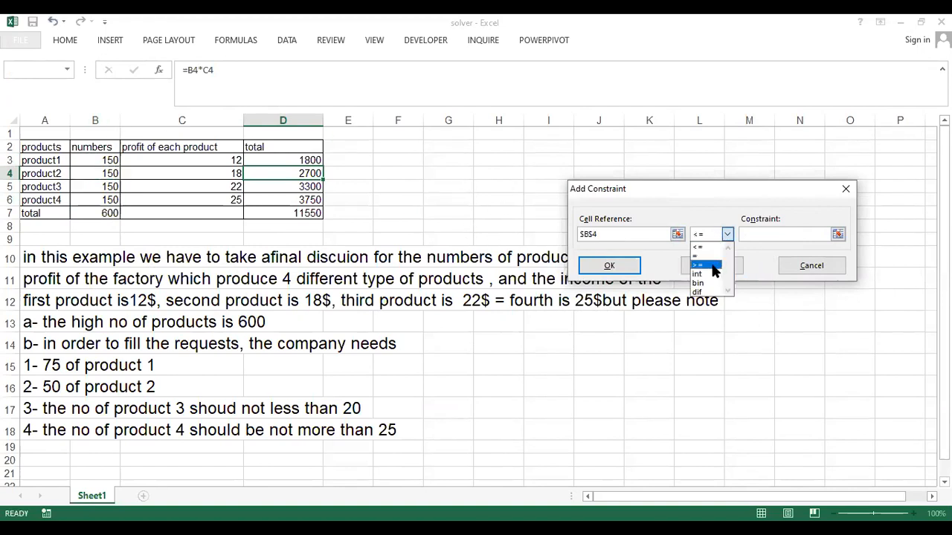
pyautogui.click(714, 262)
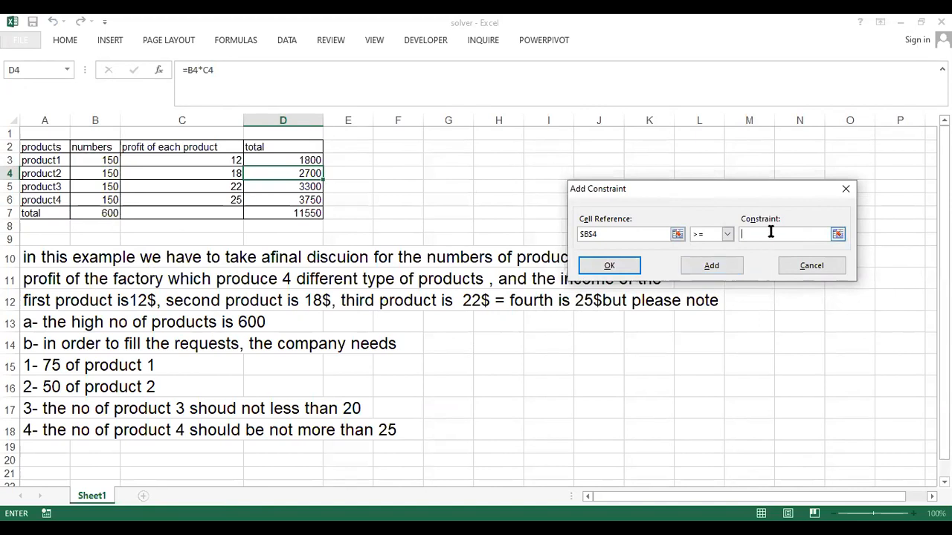
pyautogui.write('50')
pyautogui.click(691, 272)
# Add a Solver constraint requiring cell B6 to be >= 20
pyautogui.click(87, 198)
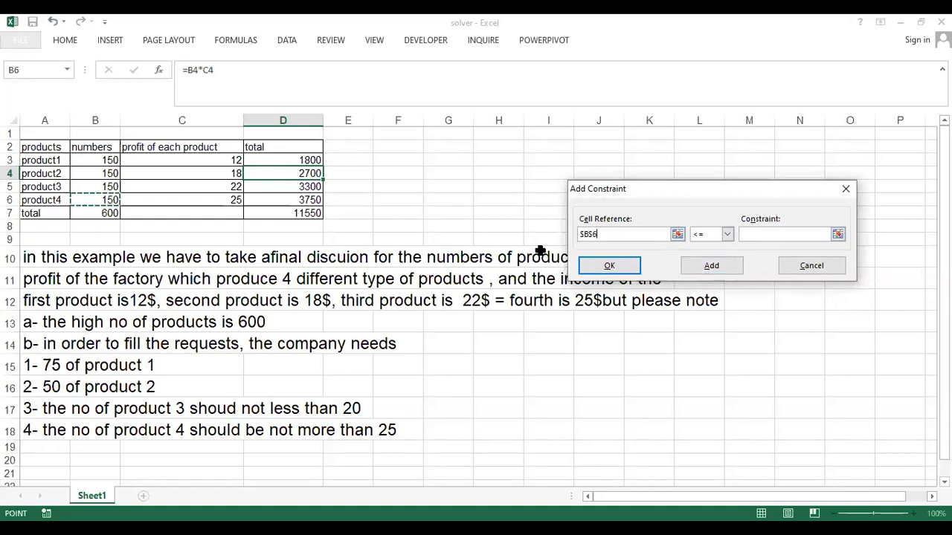
pyautogui.click(710, 234)
pyautogui.click(702, 265)
pyautogui.click(750, 237)
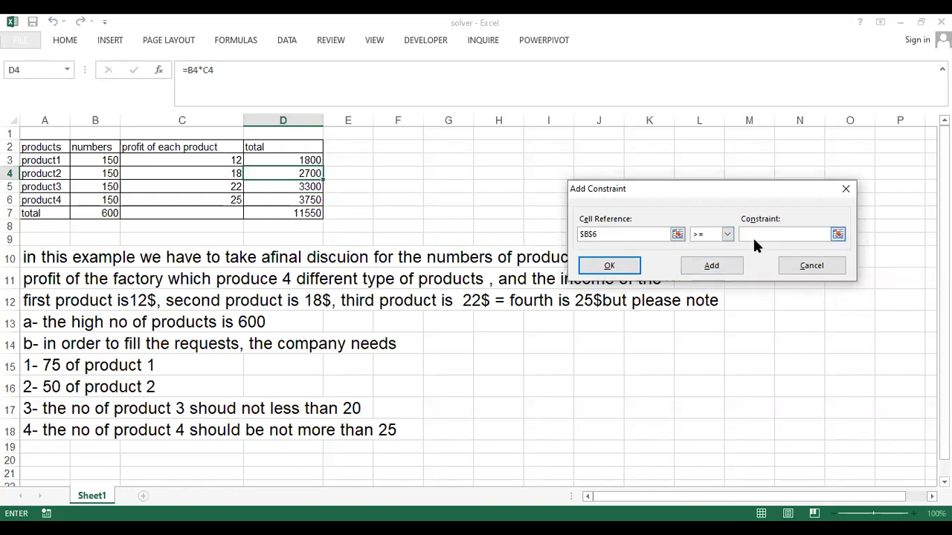
pyautogui.write('20')
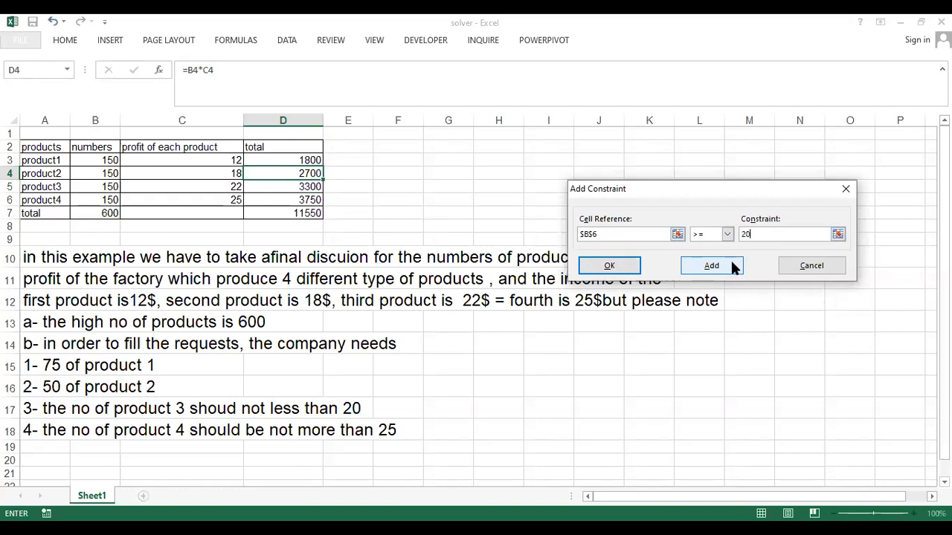
pyautogui.click(731, 265)
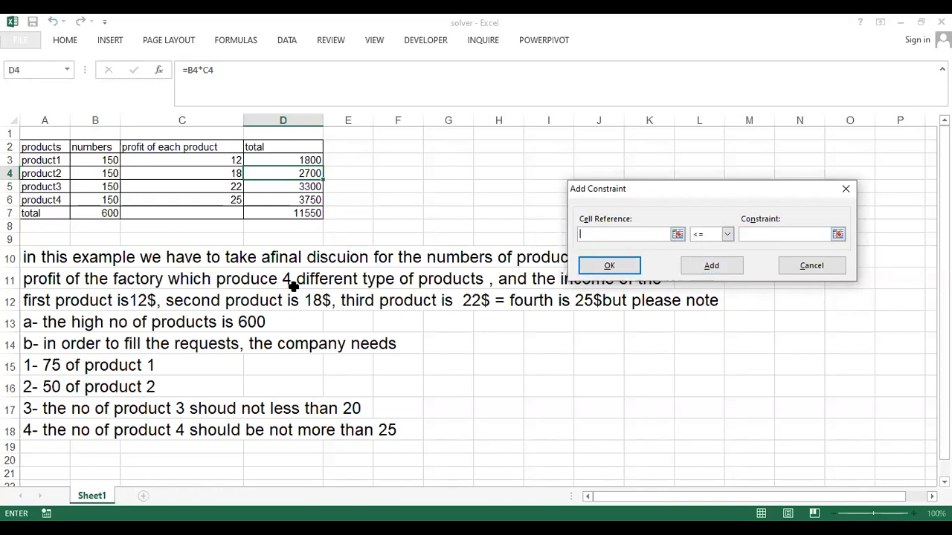
# Add a Solver constraint limiting product4's number in cell B6 to <= 25 and finish entering constraints
pyautogui.click(81, 203)
pyautogui.click(714, 233)
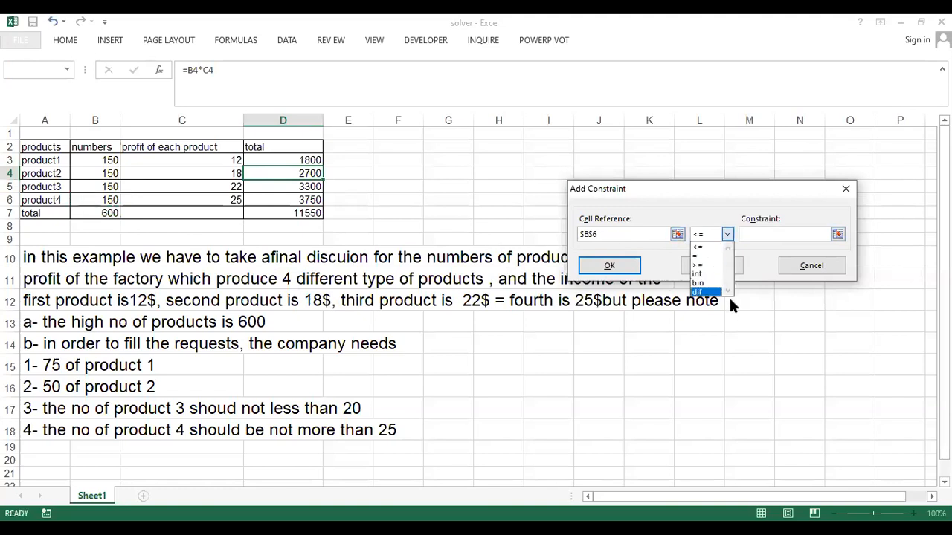
pyautogui.click(707, 247)
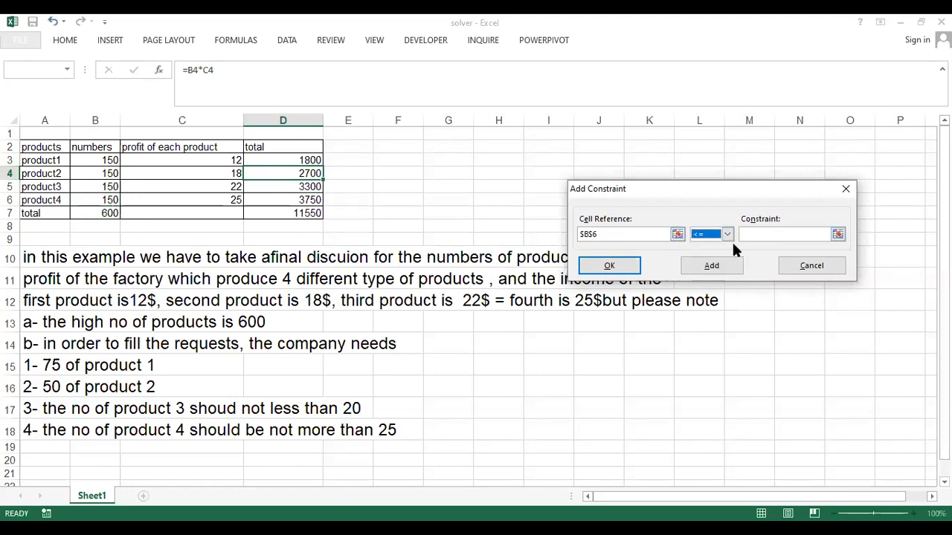
pyautogui.click(771, 234)
pyautogui.write('25')
pyautogui.click(611, 266)
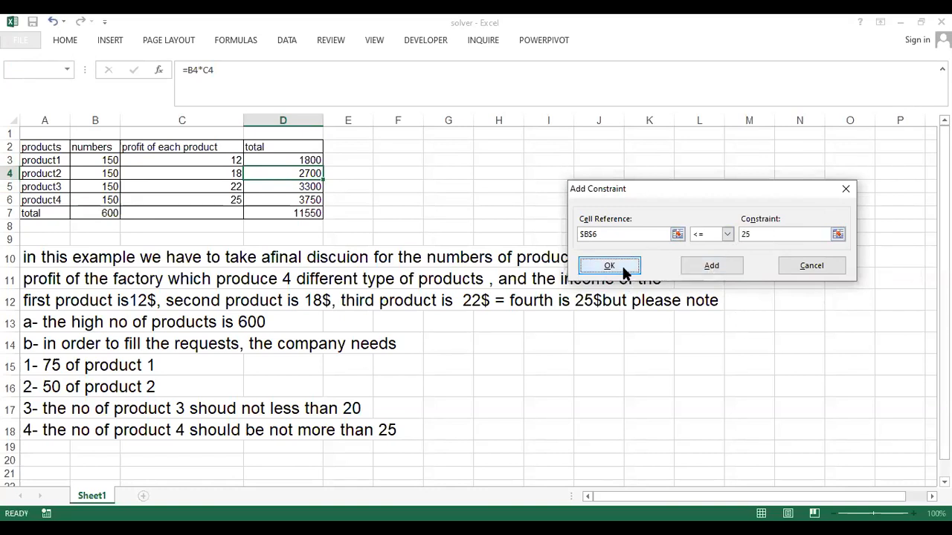
# Solve the model and keep the Solver solution in the sheet
pyautogui.click(753, 414)
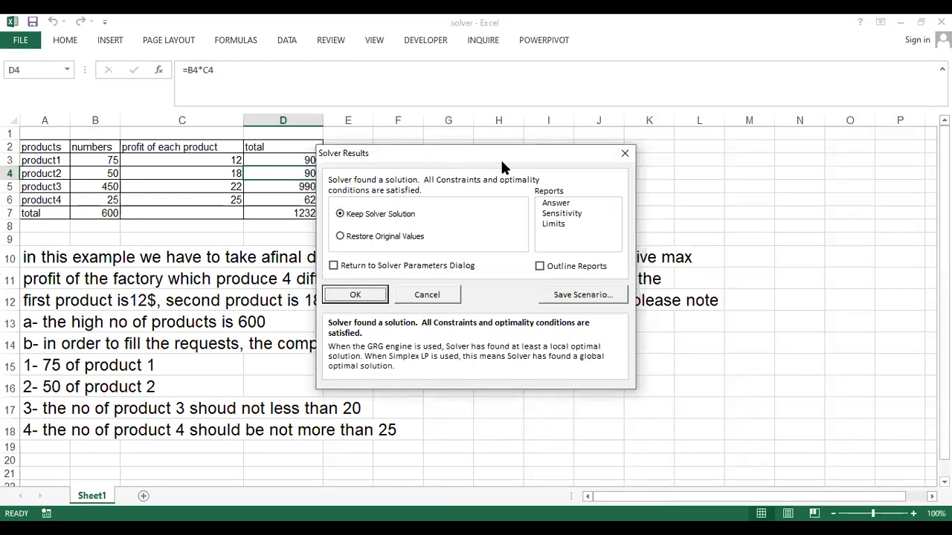
pyautogui.moveTo(501, 161); pyautogui.dragTo(720, 140)
pyautogui.click(556, 273)
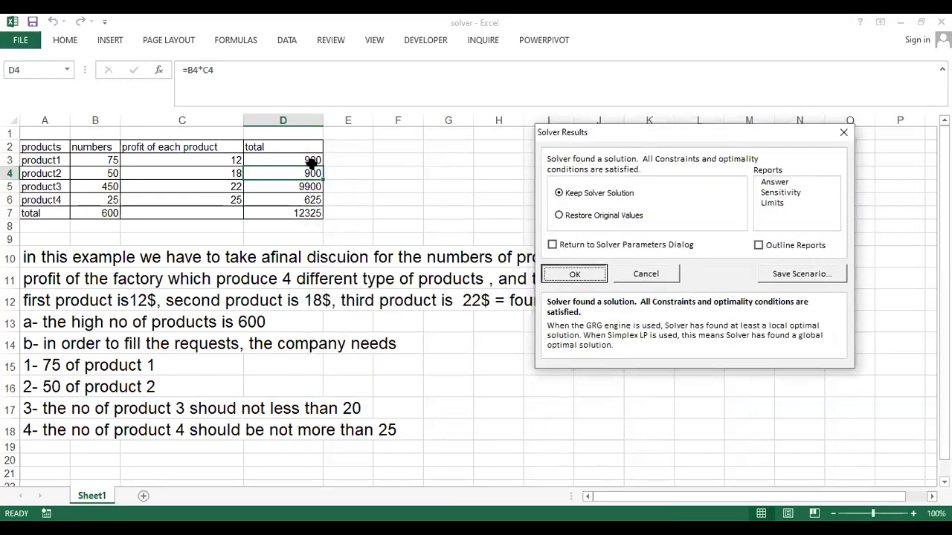
# Examine each product's profit in D3:D6 and the overall total profit in D7
pyautogui.click(272, 156)
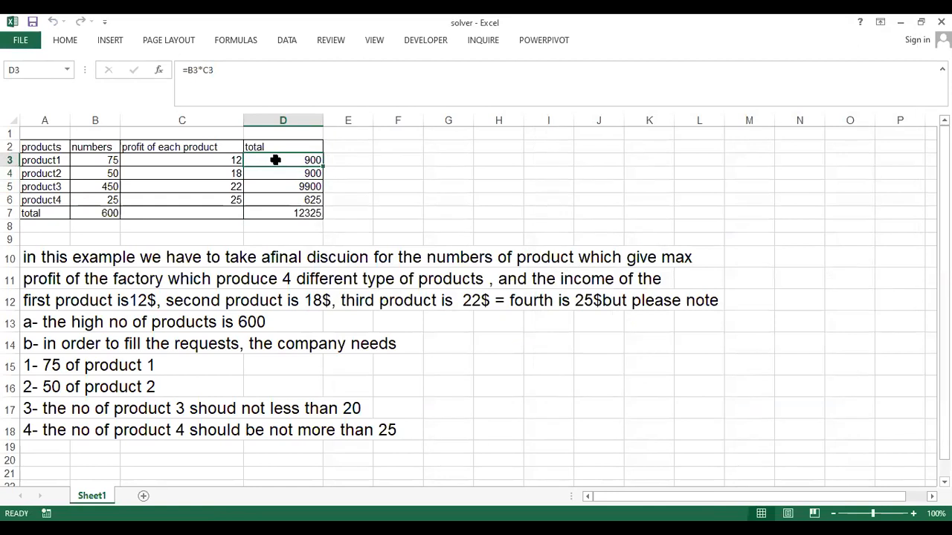
pyautogui.moveTo(296, 200); pyautogui.dragTo(285, 161)
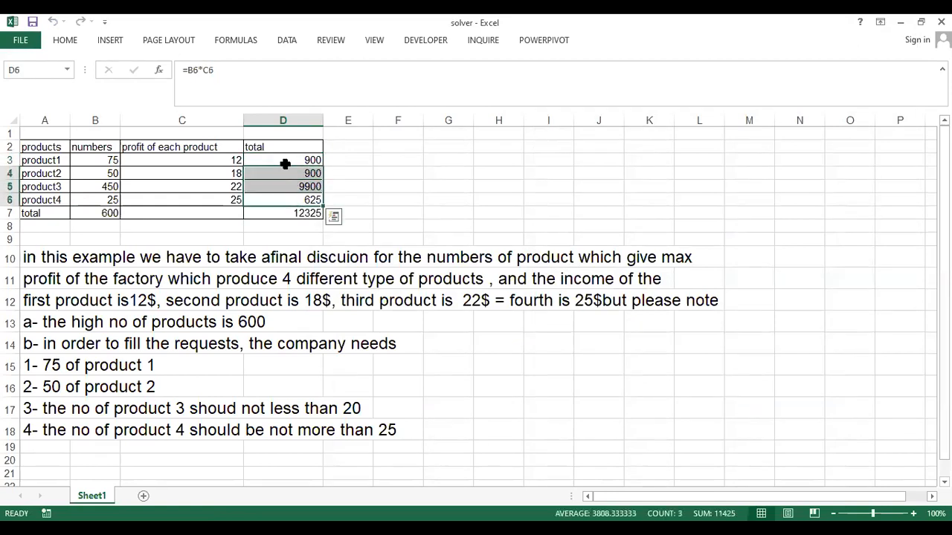
pyautogui.click(287, 161)
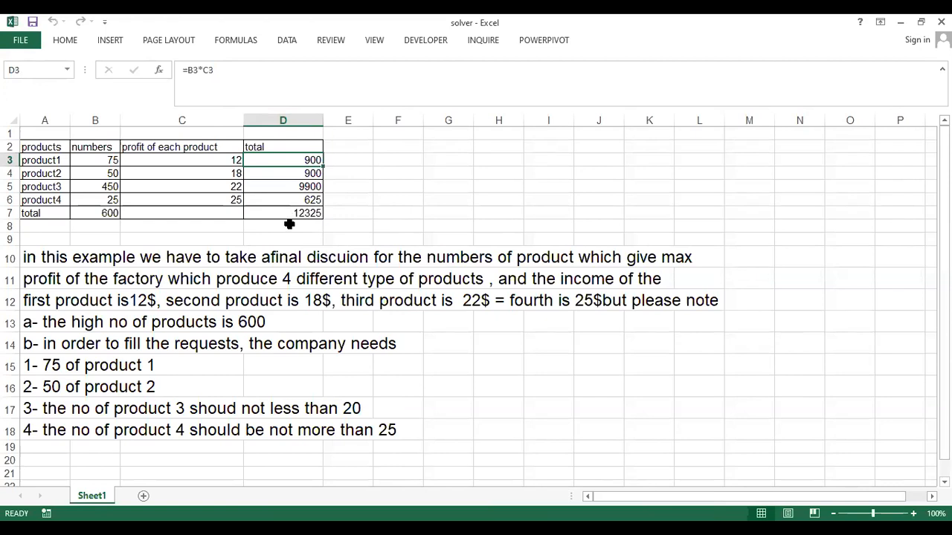
pyautogui.click(275, 204)
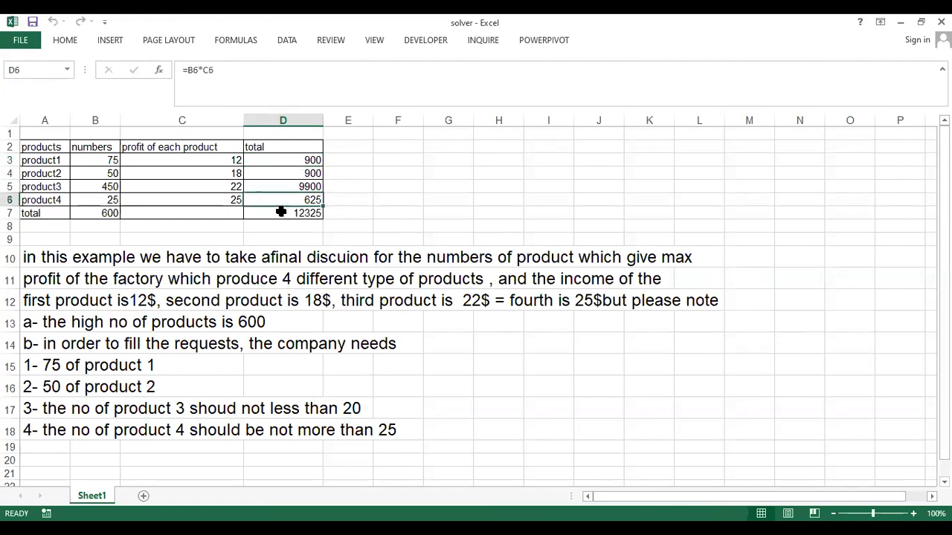
pyautogui.click(255, 214)
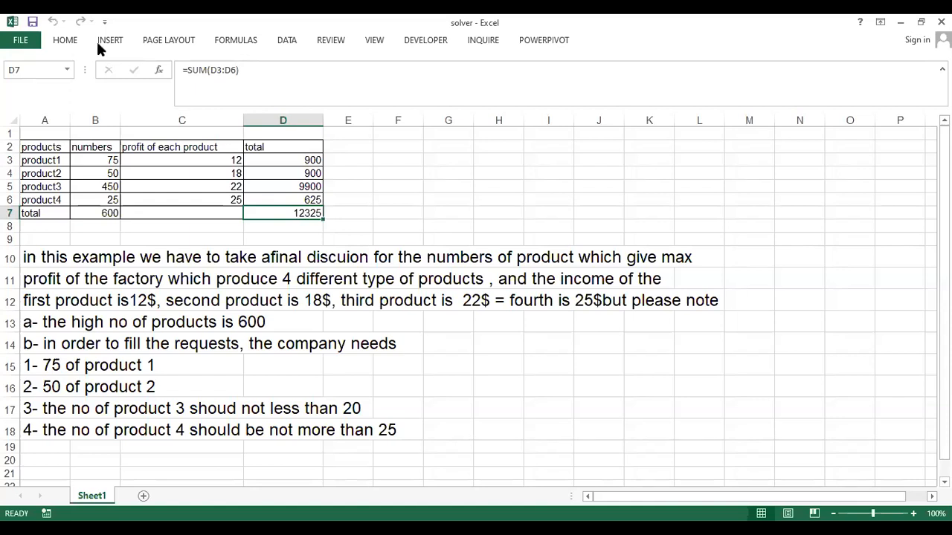
pyautogui.click(71, 43)
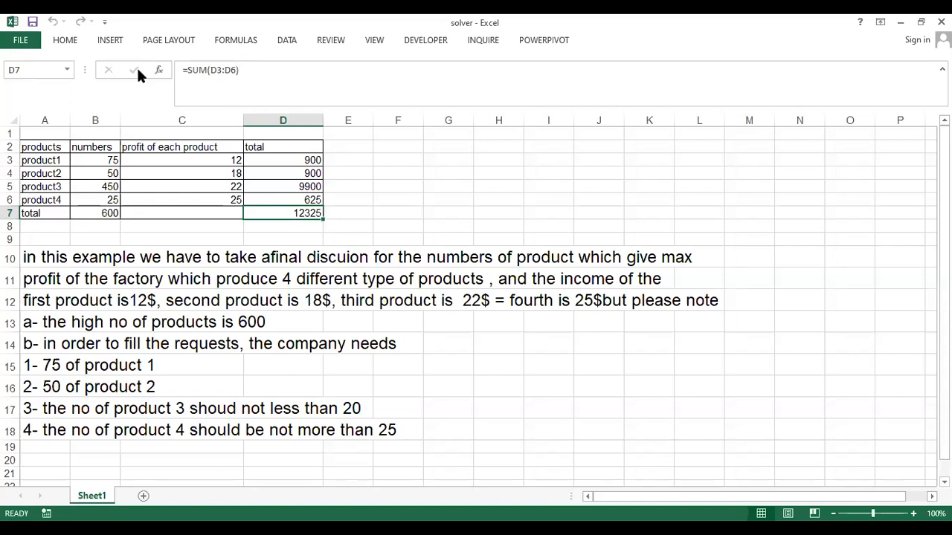
pyautogui.click(285, 39)
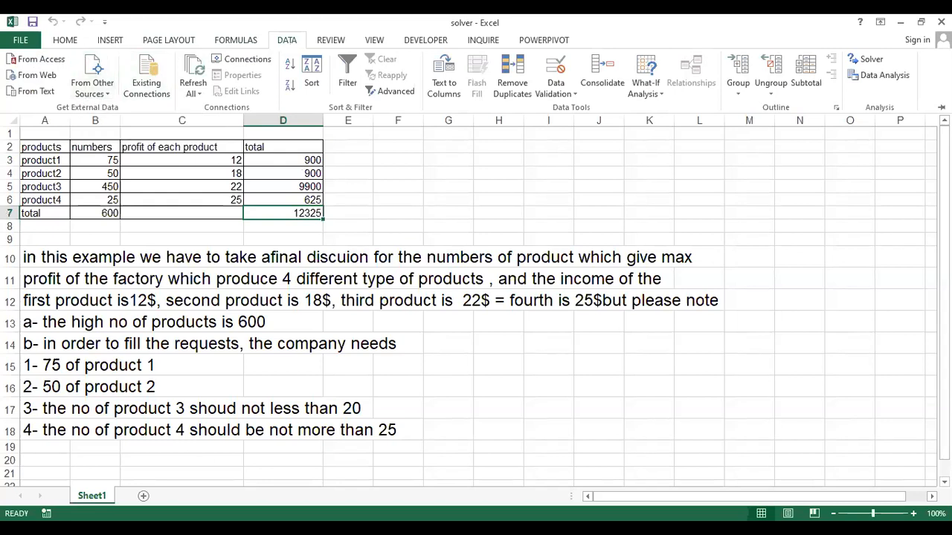
pyautogui.click(871, 60)
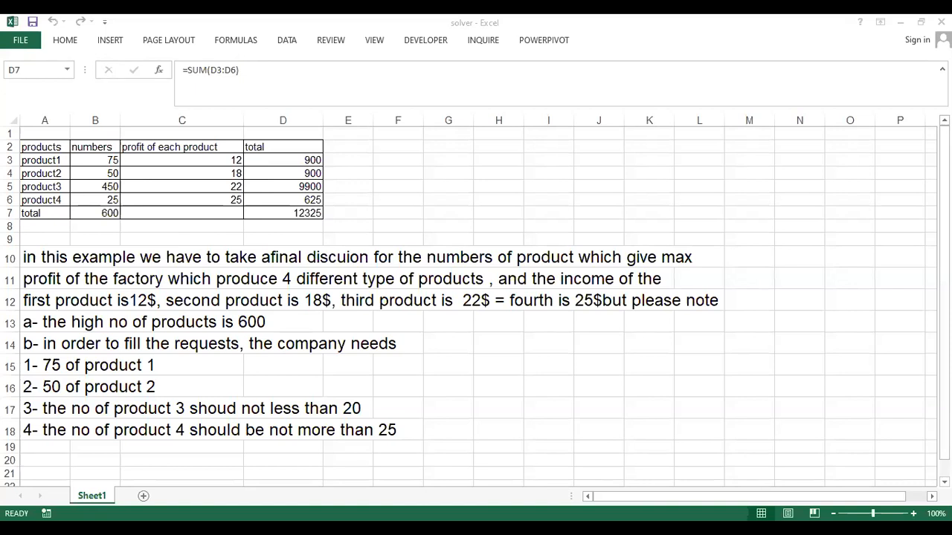
pyautogui.rightClick(541, 182)
pyautogui.click(557, 191)
pyautogui.rightClick(39, 129)
pyautogui.press('Escape')
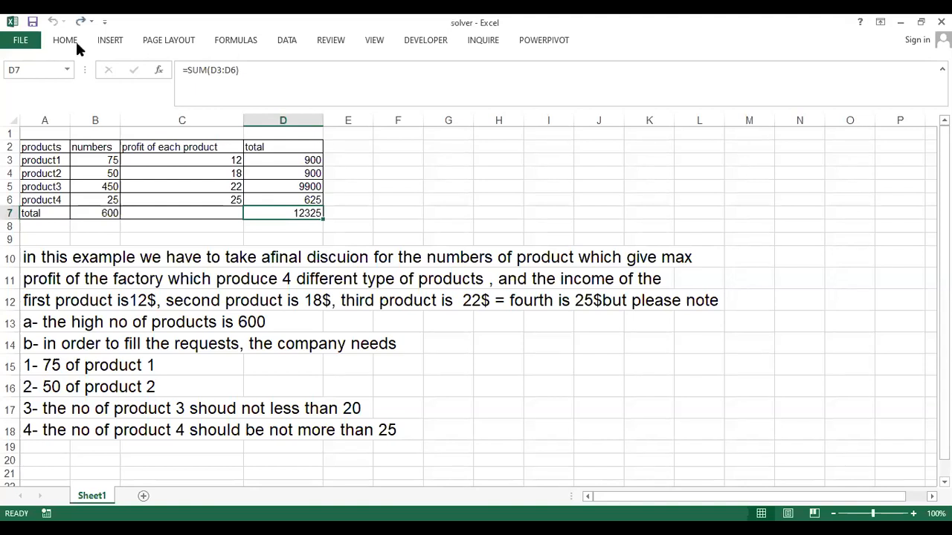
pyautogui.click(287, 40)
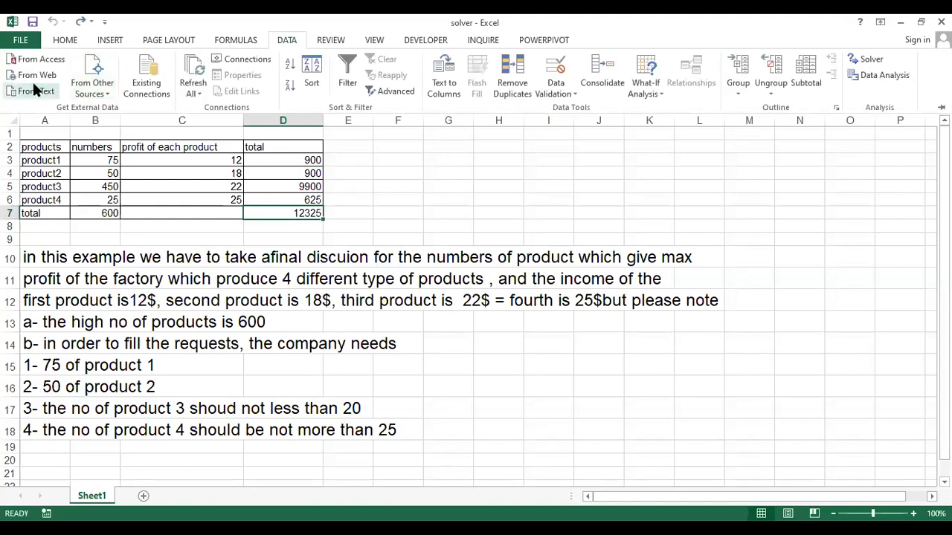
pyautogui.click(36, 75)
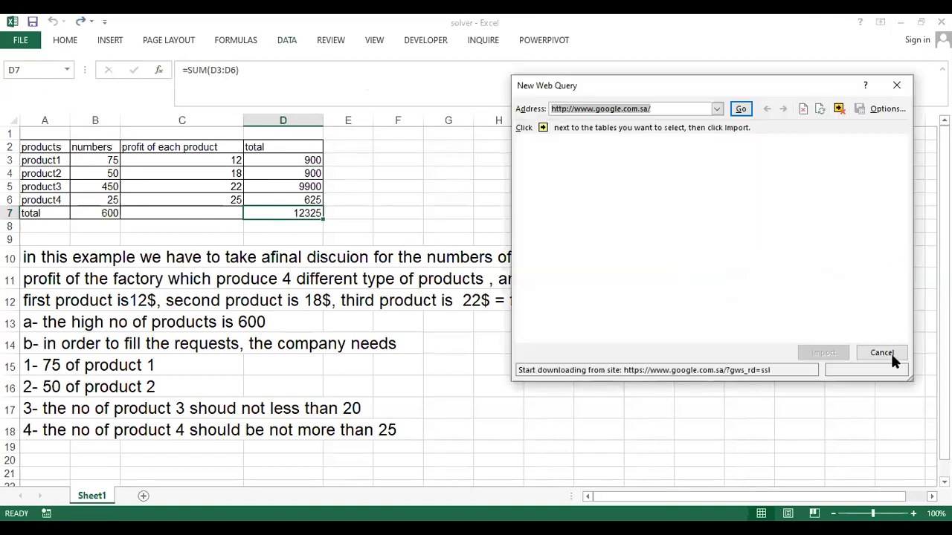
pyautogui.click(896, 88)
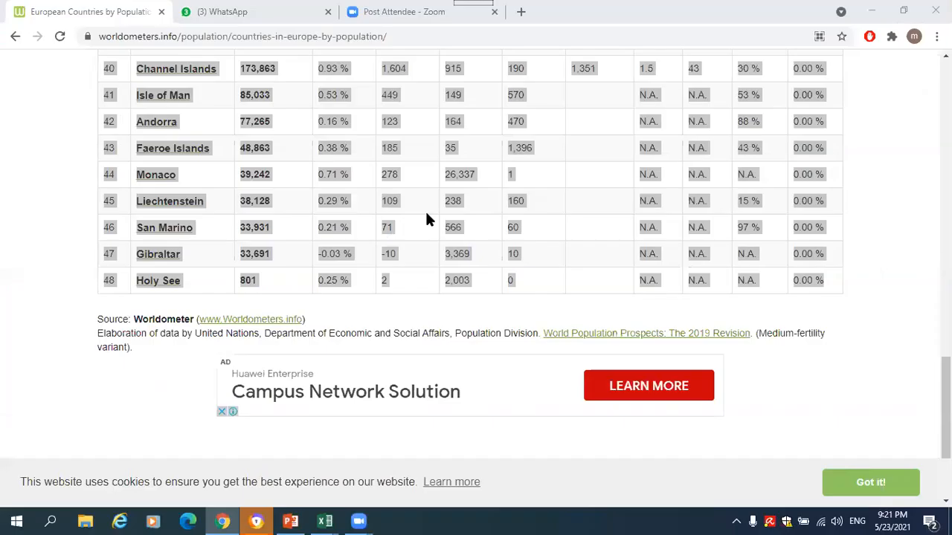
# Return to the header row of the European population table and switch to the blank Book1 workbook in Excel
pyautogui.scroll(7, 425, 219)
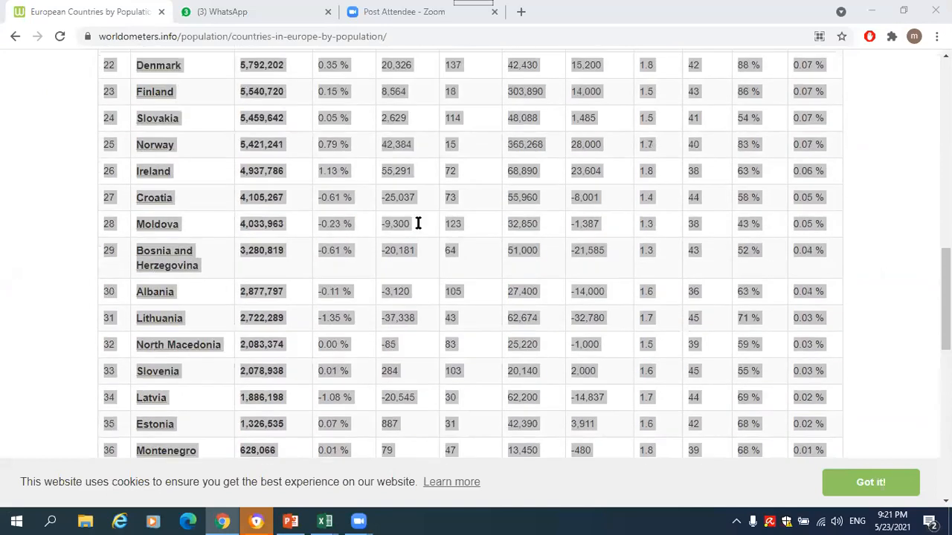
pyautogui.scroll(5, 303, 117)
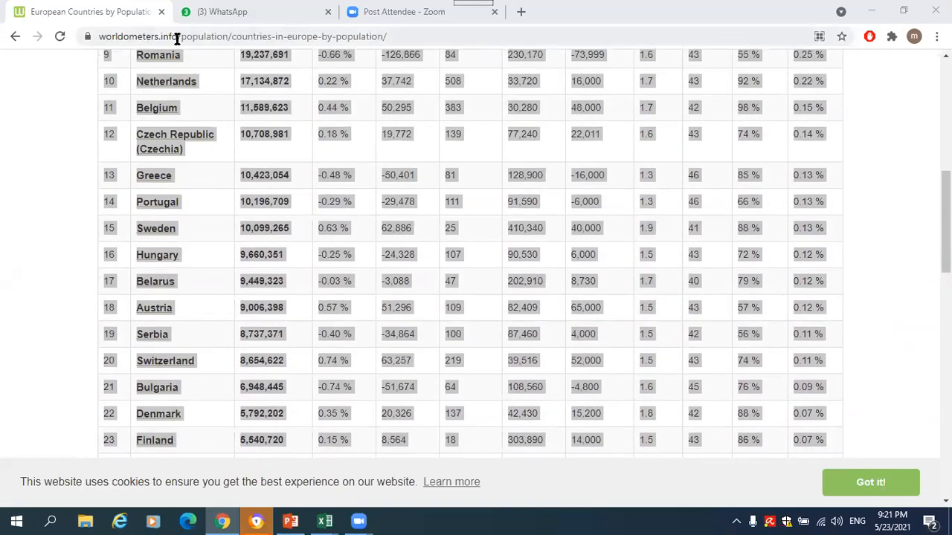
pyautogui.scroll(5, 245, 82)
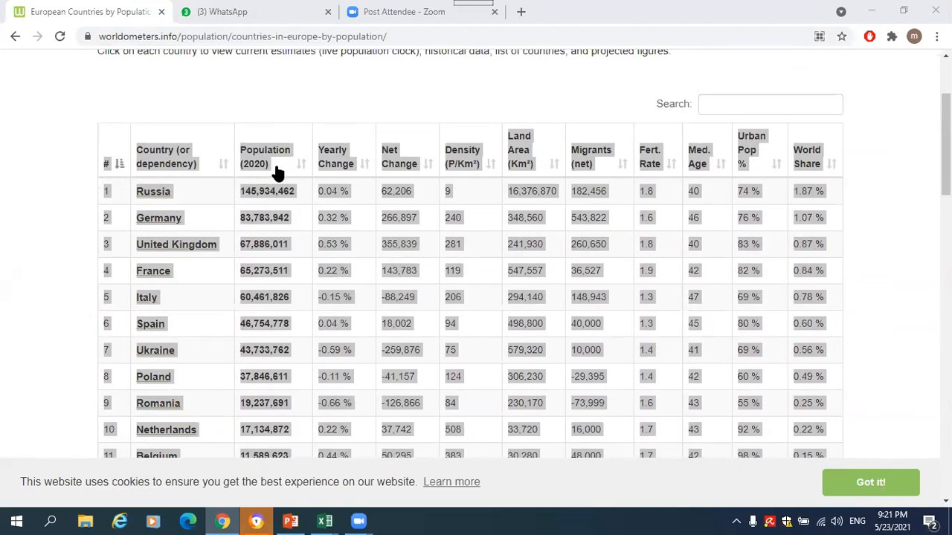
pyautogui.moveTo(334, 521)
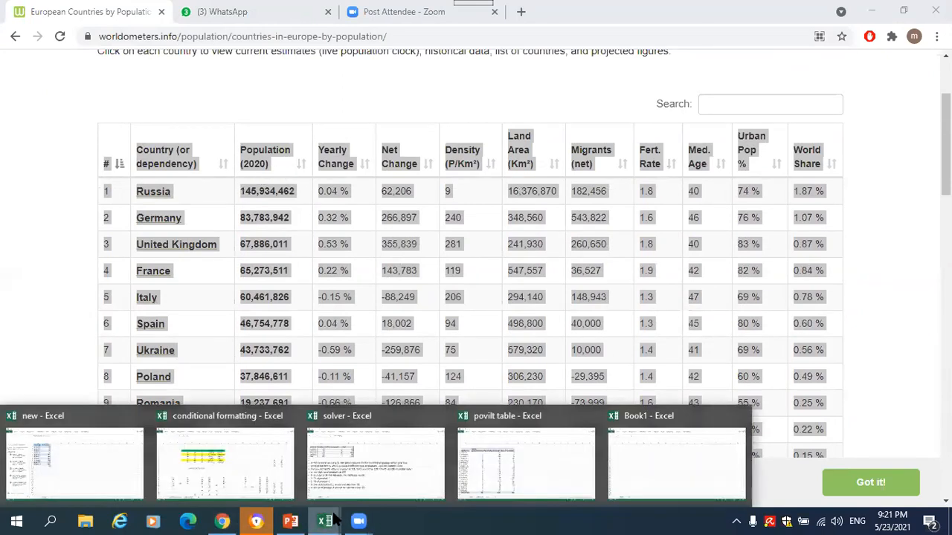
pyautogui.click(622, 470)
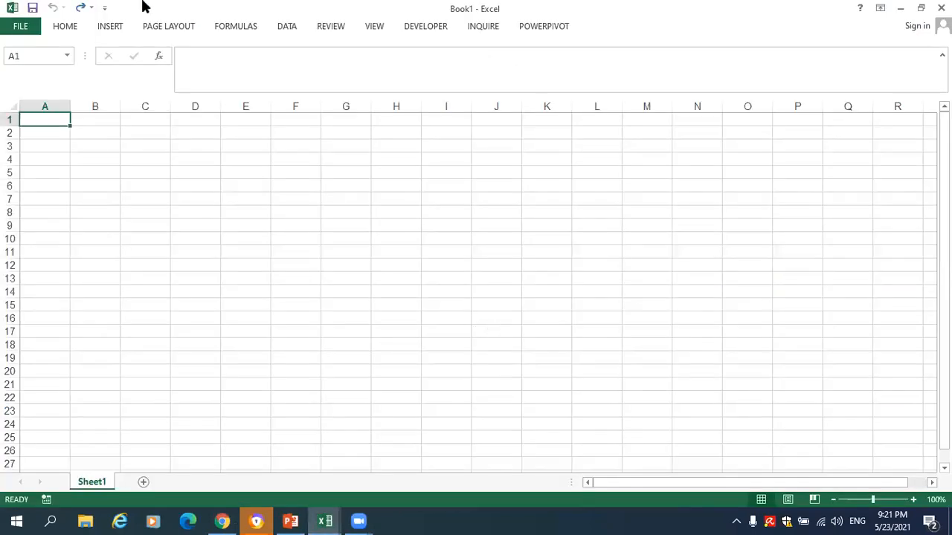
# Try pasting the copied European population table at cell A1 of the blank sheet, and undo the paste
pyautogui.hotkey('ctrl', 'n')
pyautogui.click(42, 118)
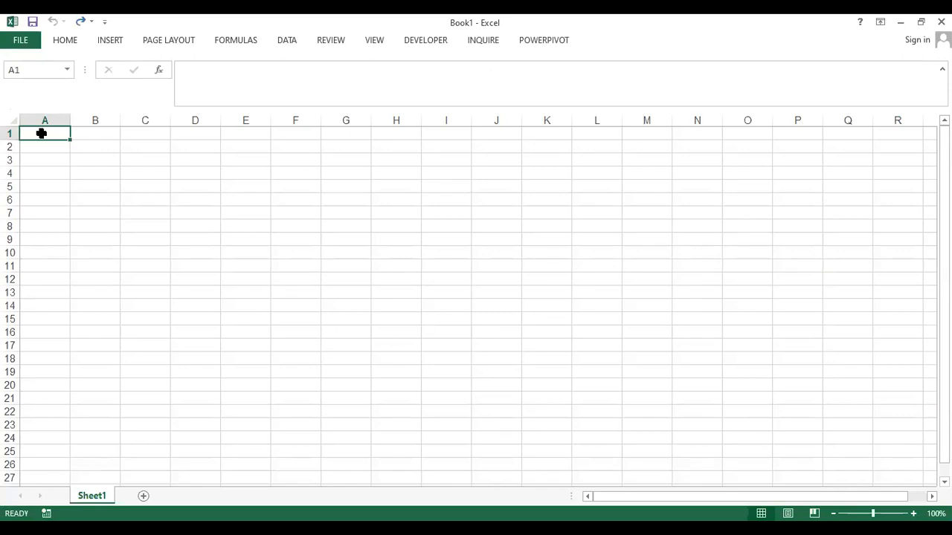
pyautogui.rightClick(42, 117)
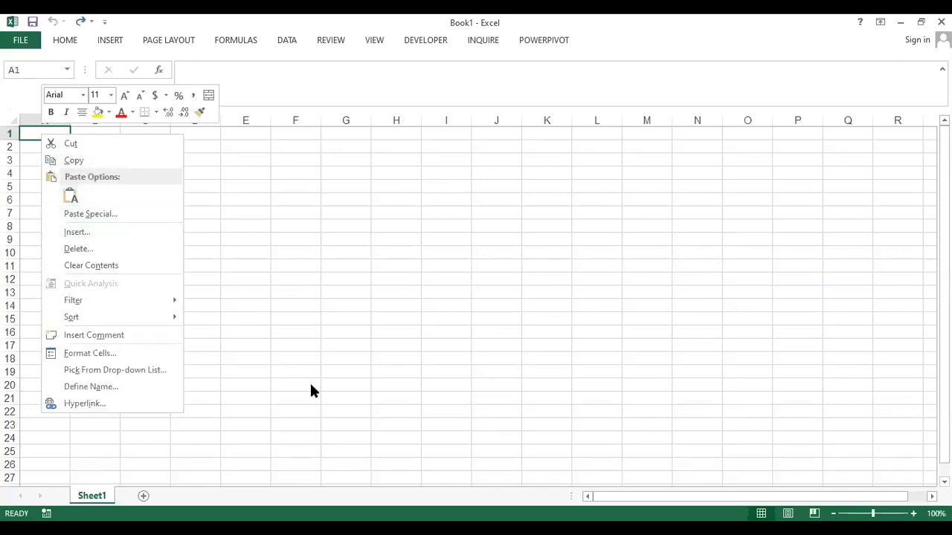
pyautogui.hotkey('alt', 'Tab')
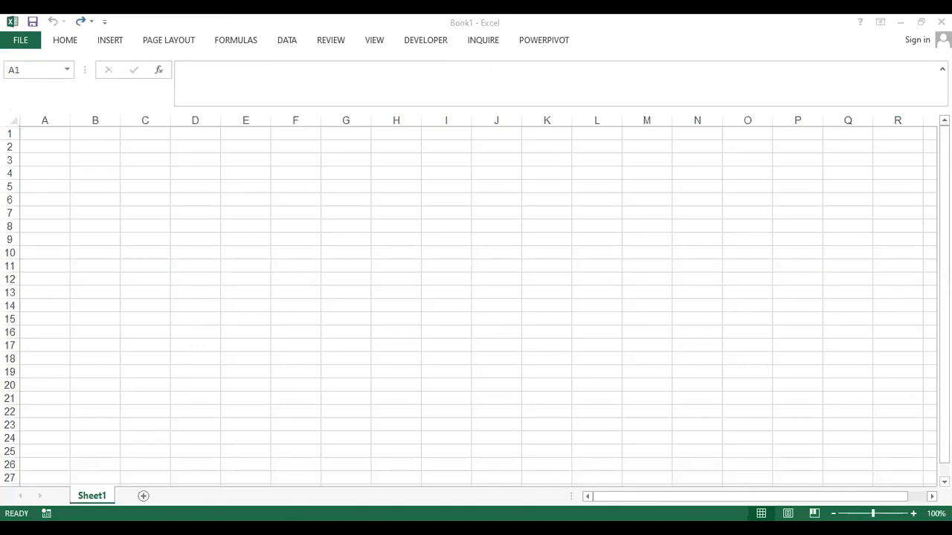
pyautogui.click(58, 133)
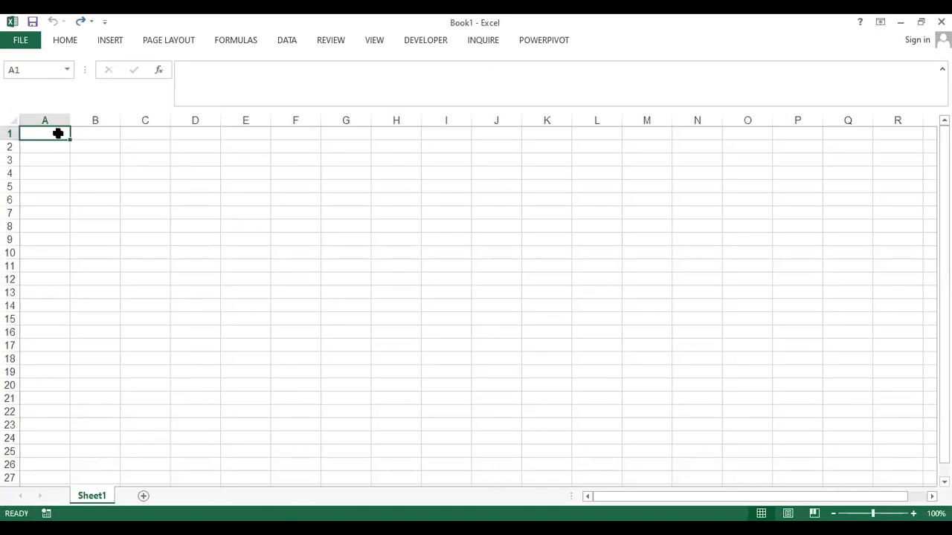
pyautogui.hotkey('shift', 'F10')
pyautogui.click(85, 198)
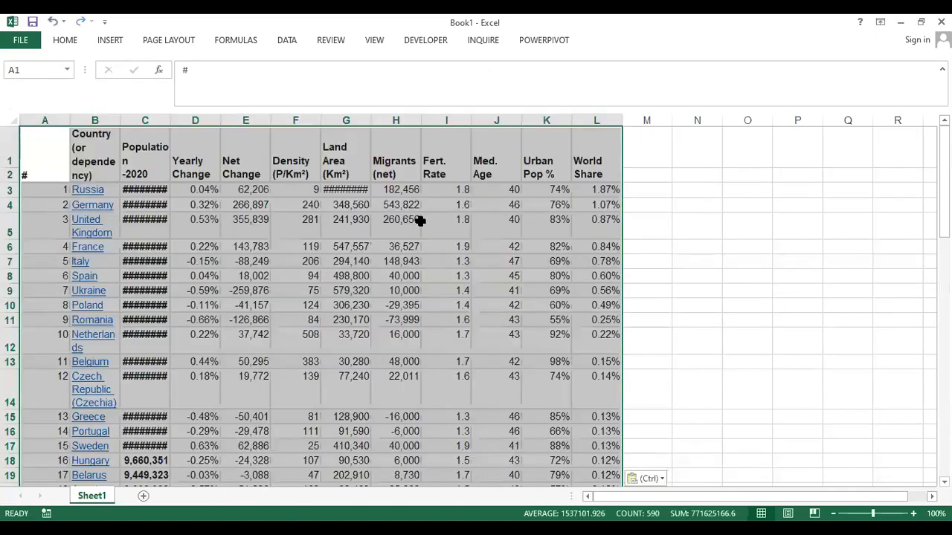
pyautogui.click(415, 231)
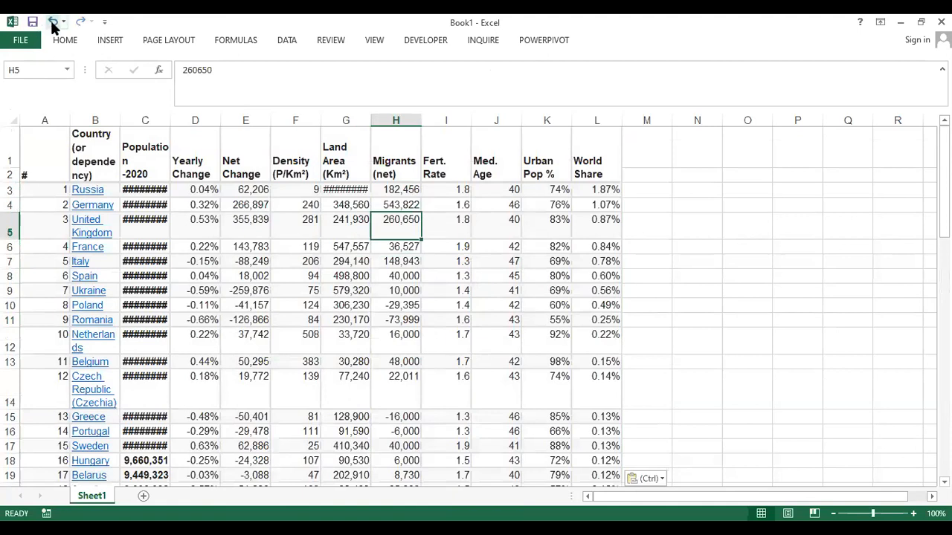
pyautogui.click(53, 22)
# Start a new web query and replace its address with the copied worldometers.info/population/countries-in-europe-by-population/ link
pyautogui.click(287, 40)
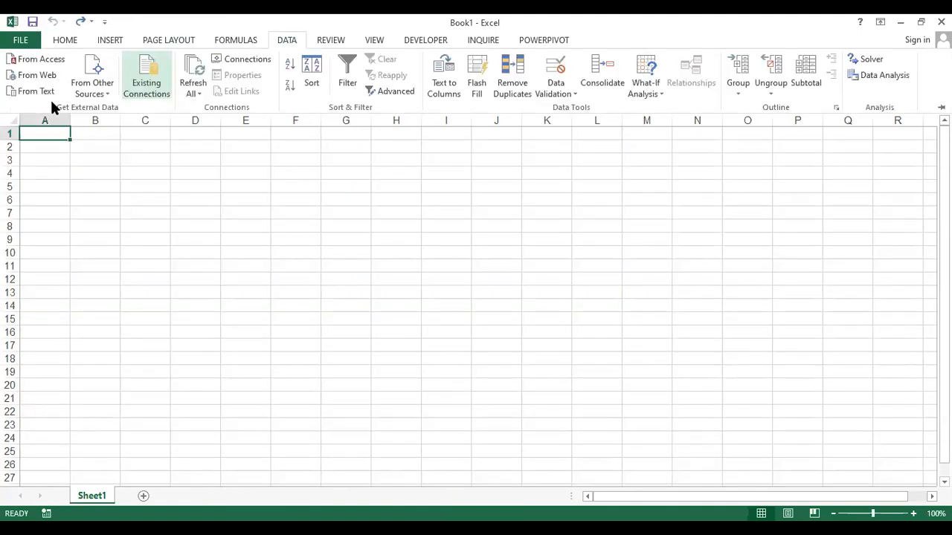
pyautogui.click(34, 78)
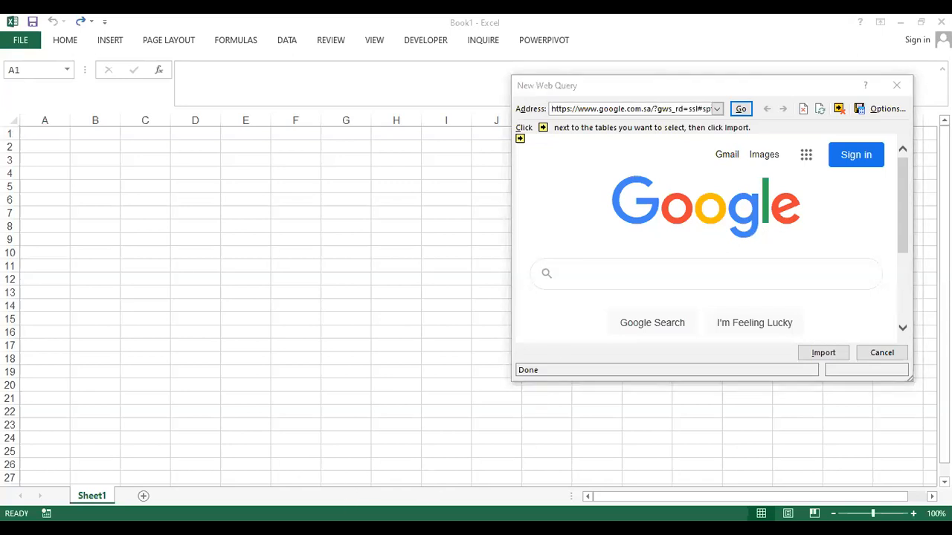
pyautogui.click(587, 109)
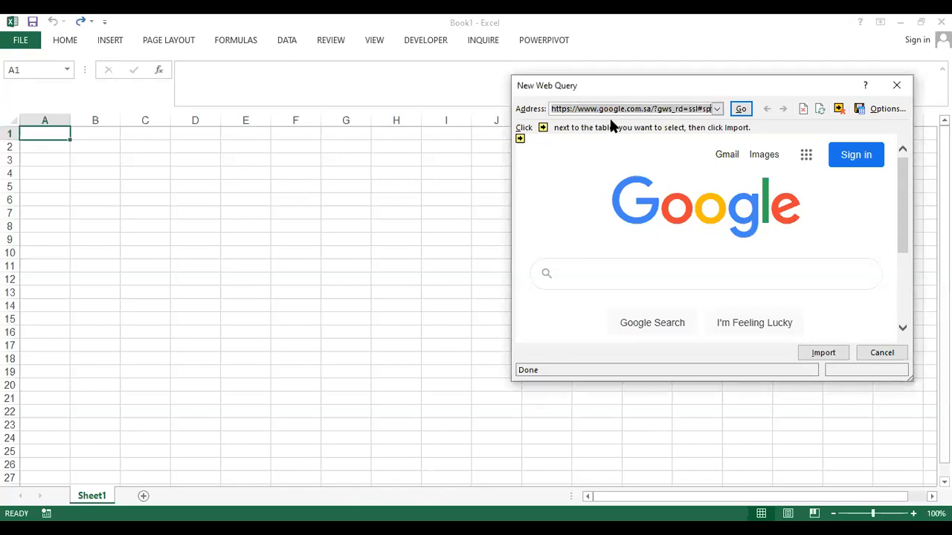
pyautogui.press('BackSpace')
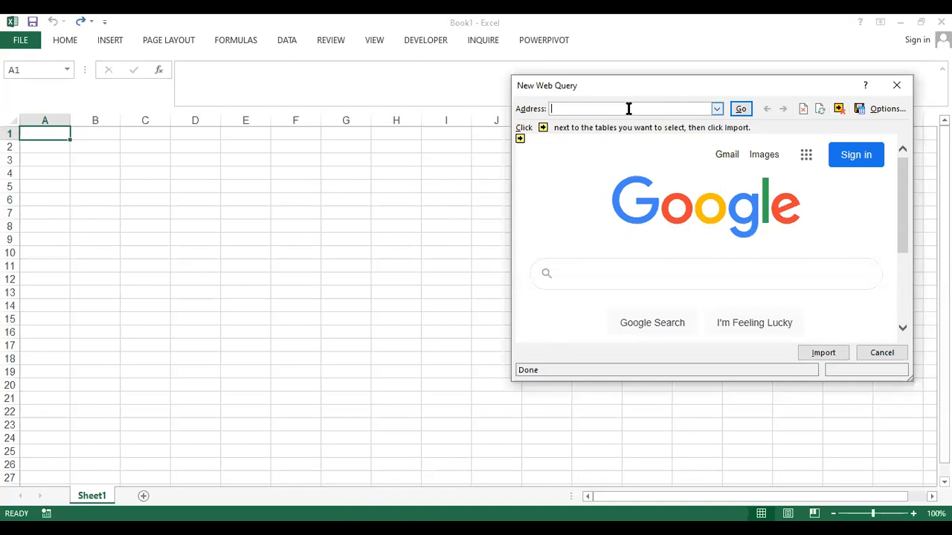
pyautogui.rightClick(629, 109)
pyautogui.click(661, 150)
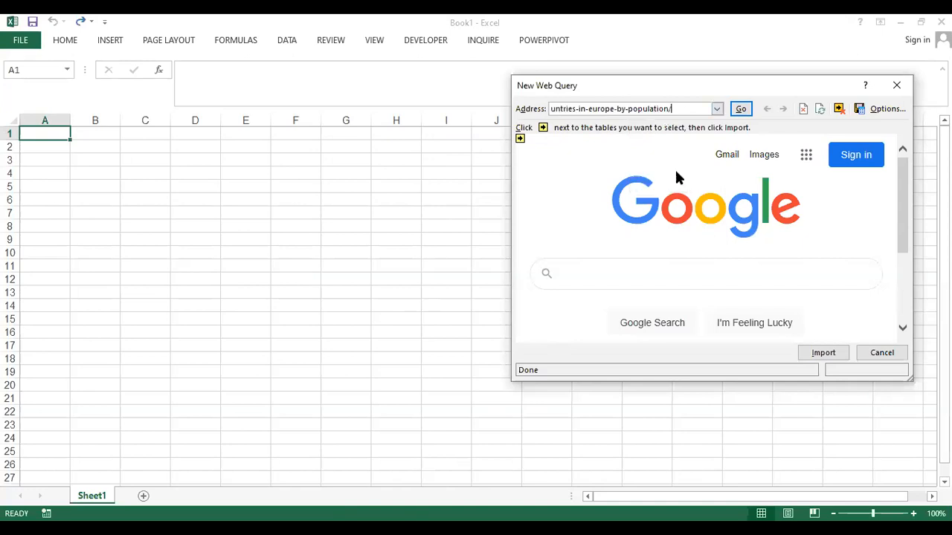
# Load the Worldometer page in the web query, continue running its scripts, and import the data into the existing worksheet at =$A$1
pyautogui.click(823, 353)
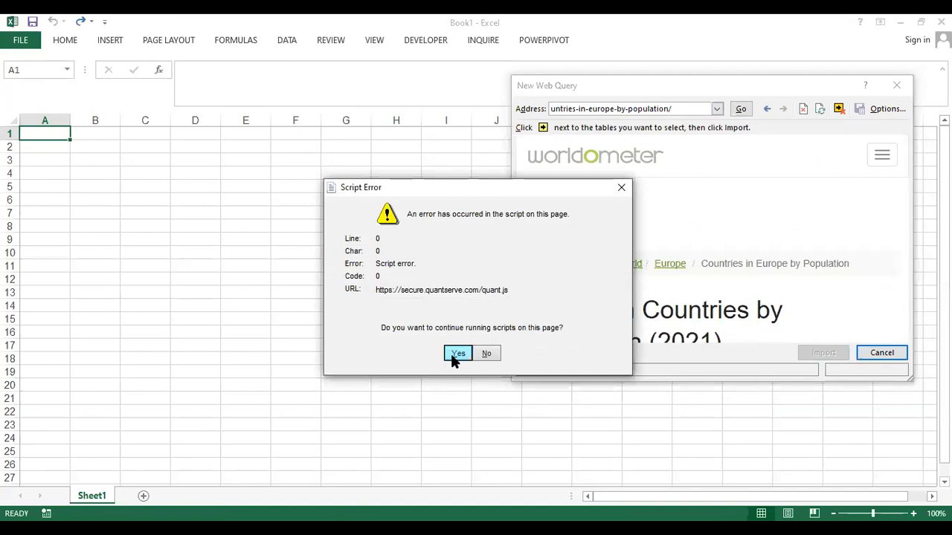
pyautogui.click(452, 356)
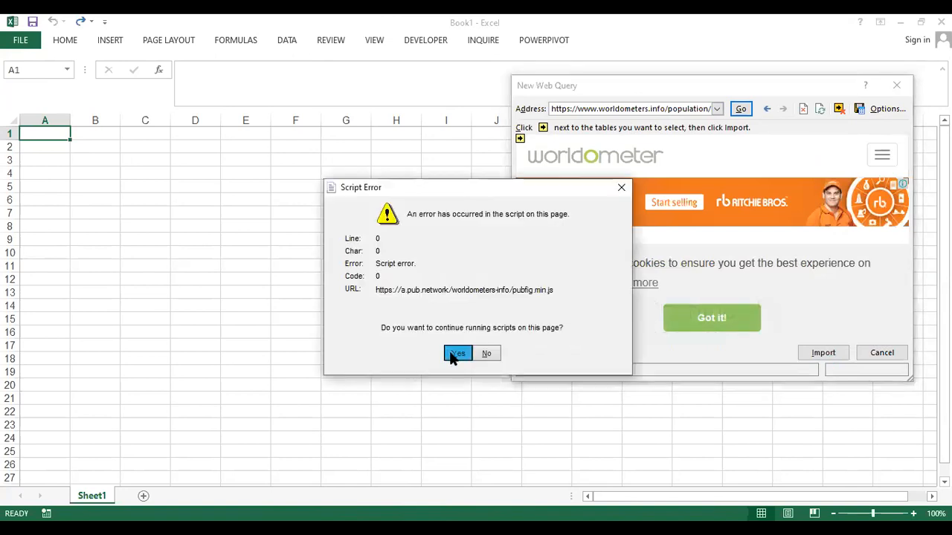
pyautogui.click(455, 355)
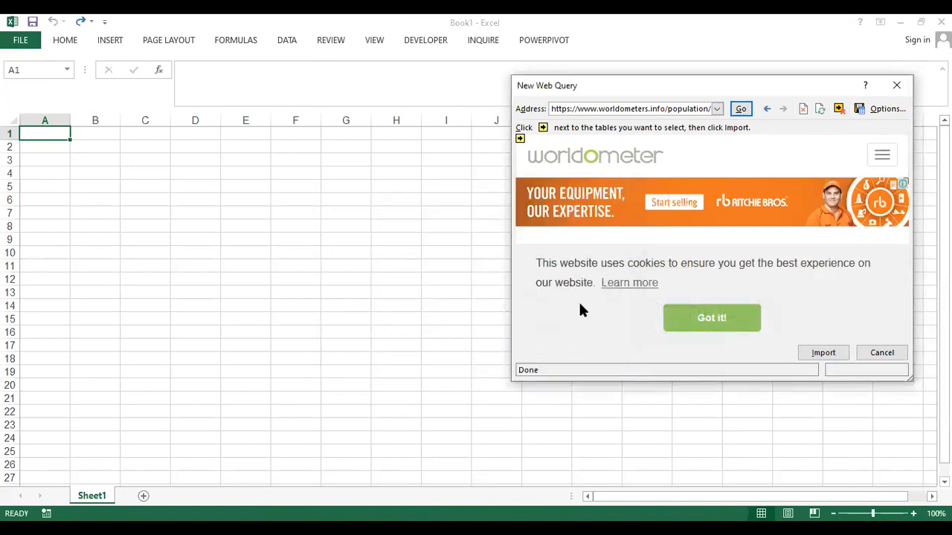
pyautogui.click(822, 353)
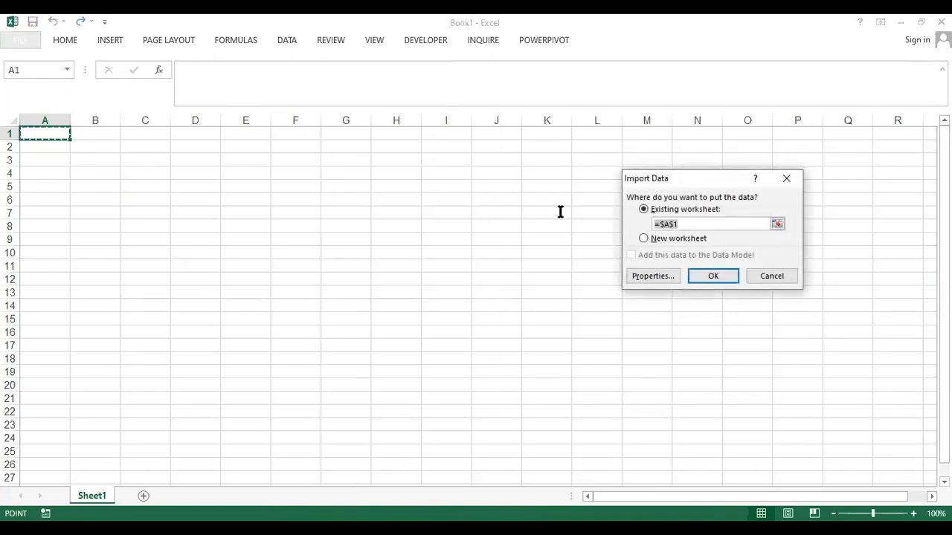
pyautogui.click(726, 272)
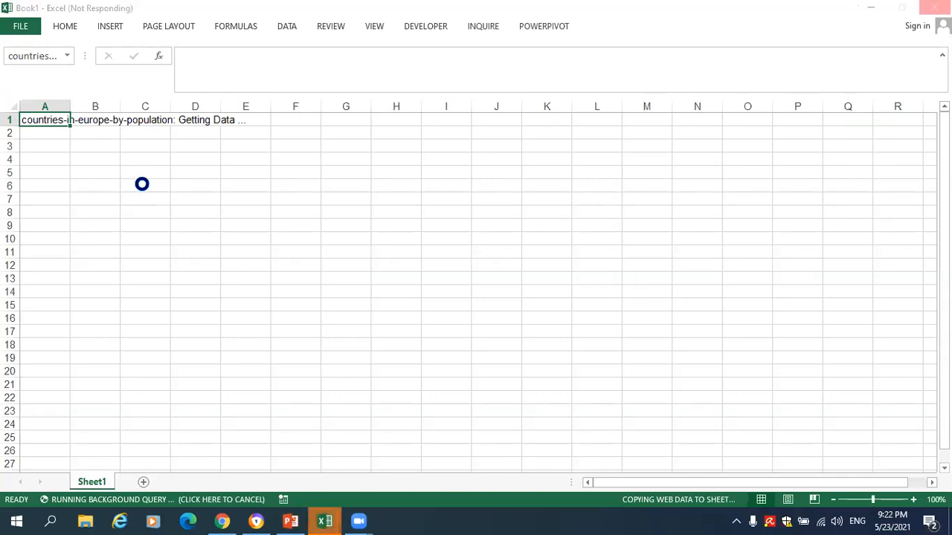
# Examine the imported European population table from its headers down to the last country and the source notes
pyautogui.scroll(-1, 212, 314)
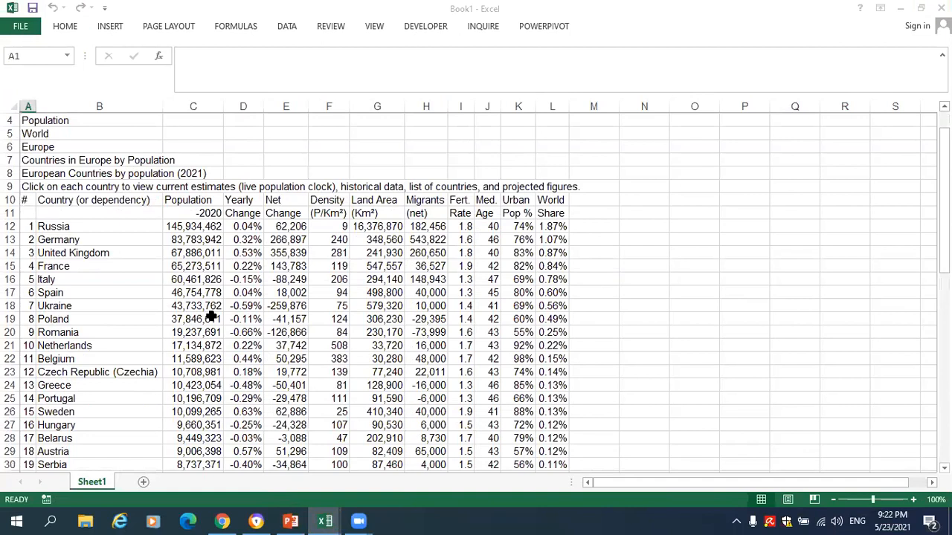
pyautogui.click(945, 246)
pyautogui.scroll(-12, 907, 258)
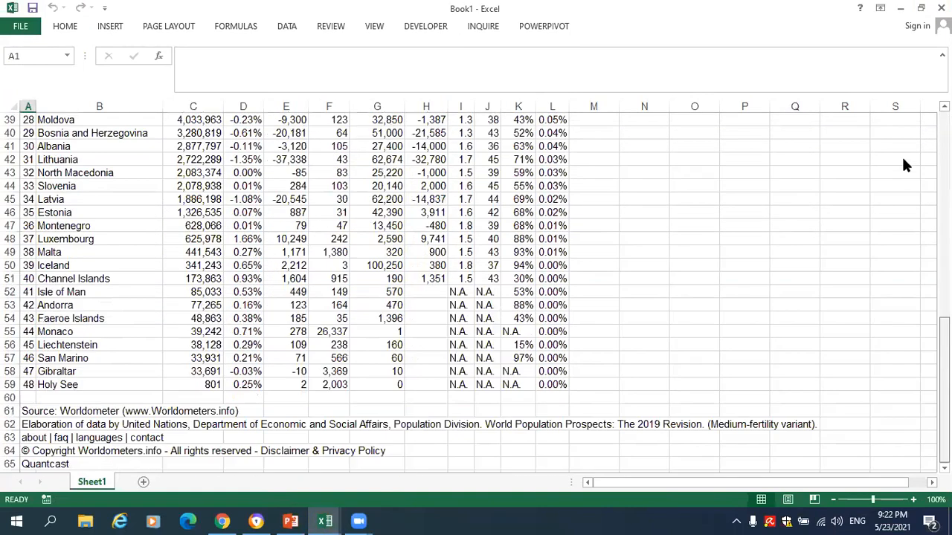
pyautogui.scroll(4, 904, 207)
pyautogui.hotkey('ctrl', 'Home')
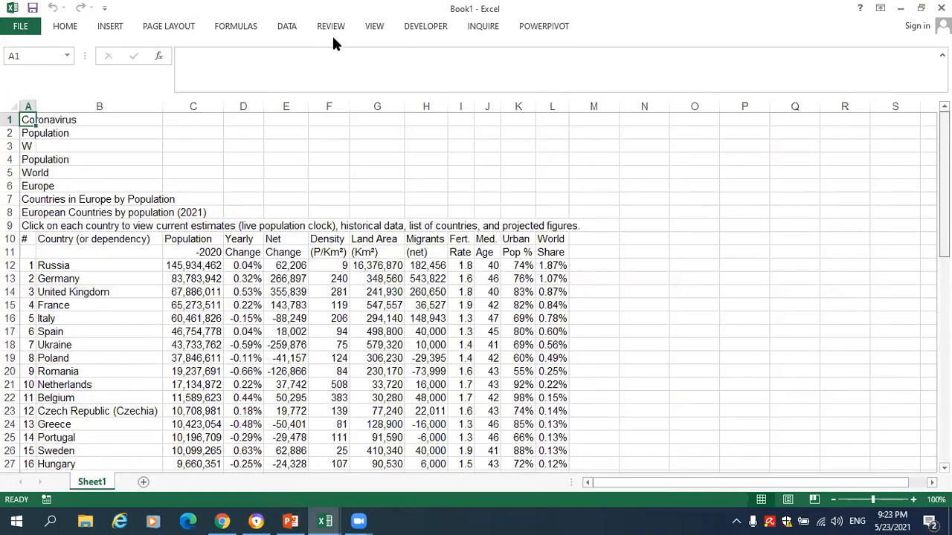
pyautogui.scroll(-6, 542, 308)
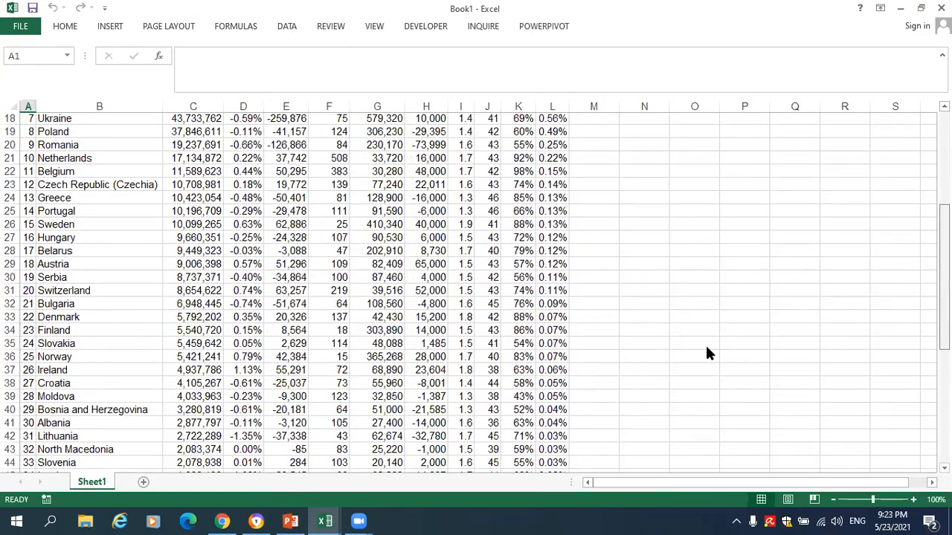
pyautogui.scroll(1, 699, 344)
pyautogui.scroll(2, 699, 344)
pyautogui.click(283, 28)
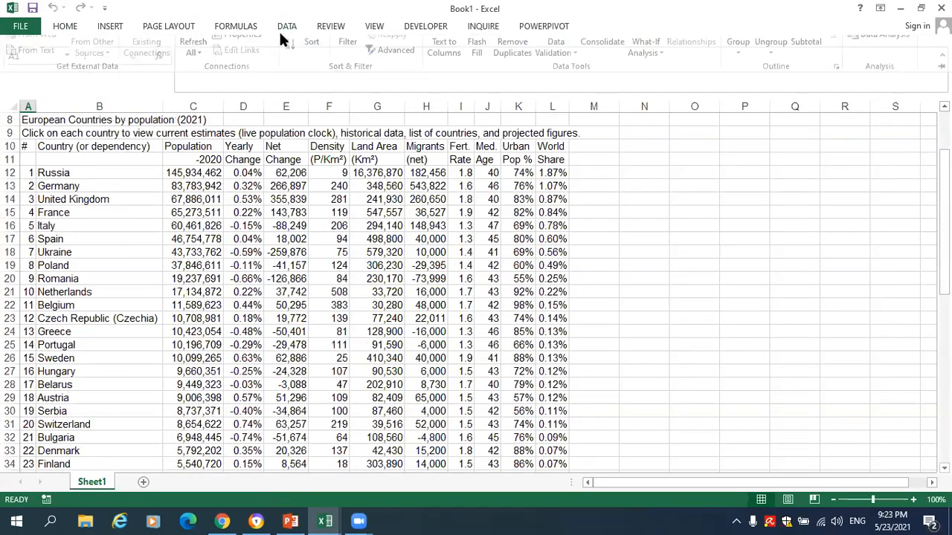
# Switch to the PowerPoint presentation and look through slides 16 to 20, covering the Developer feature, form and ActiveX controls, and macros
pyautogui.click(696, 344)
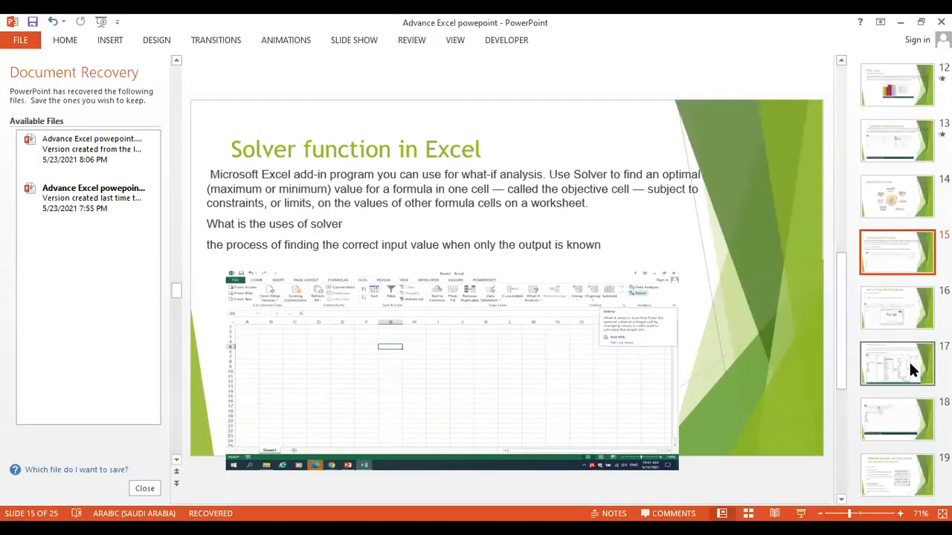
pyautogui.click(892, 332)
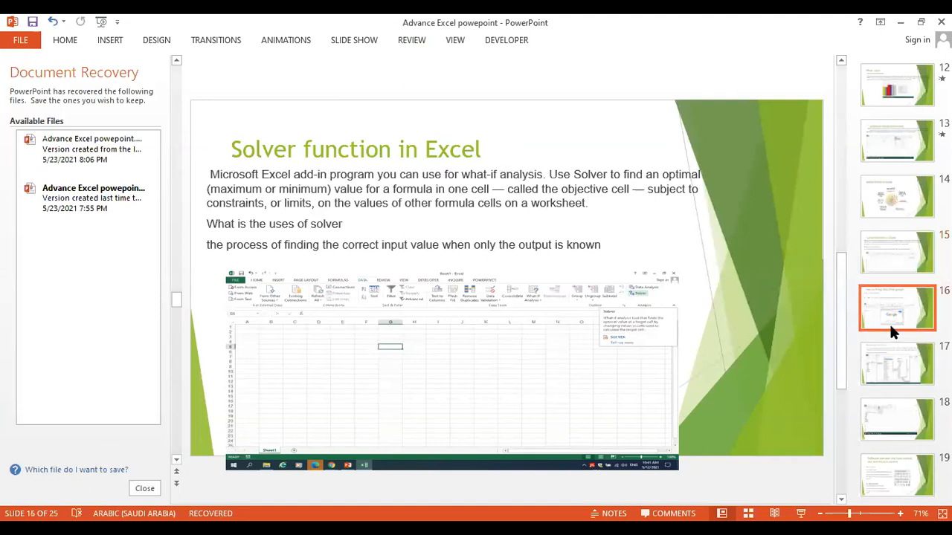
pyautogui.click(909, 362)
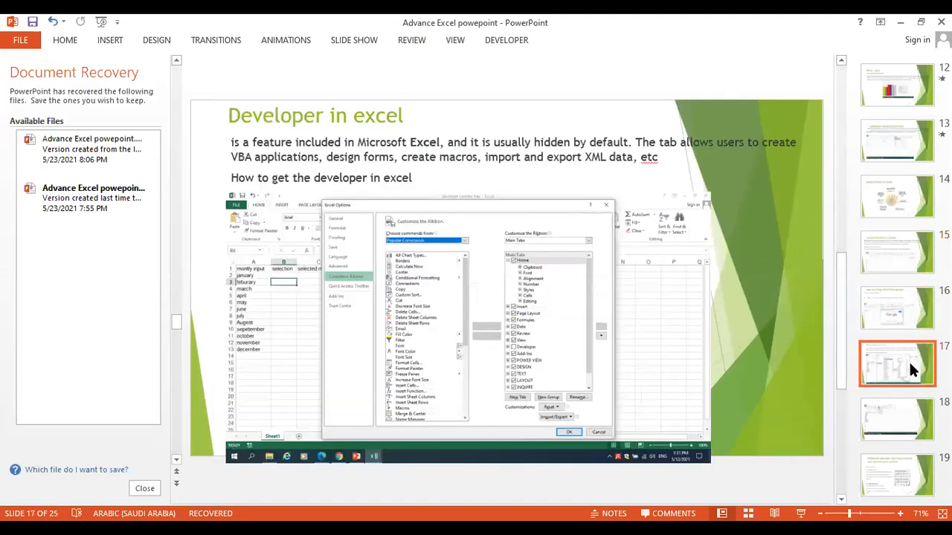
pyautogui.click(907, 407)
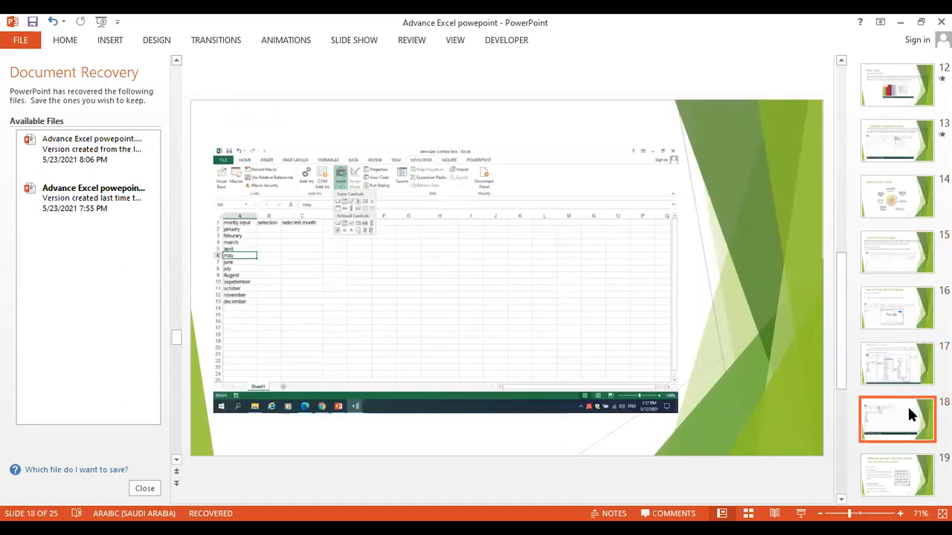
pyautogui.click(877, 480)
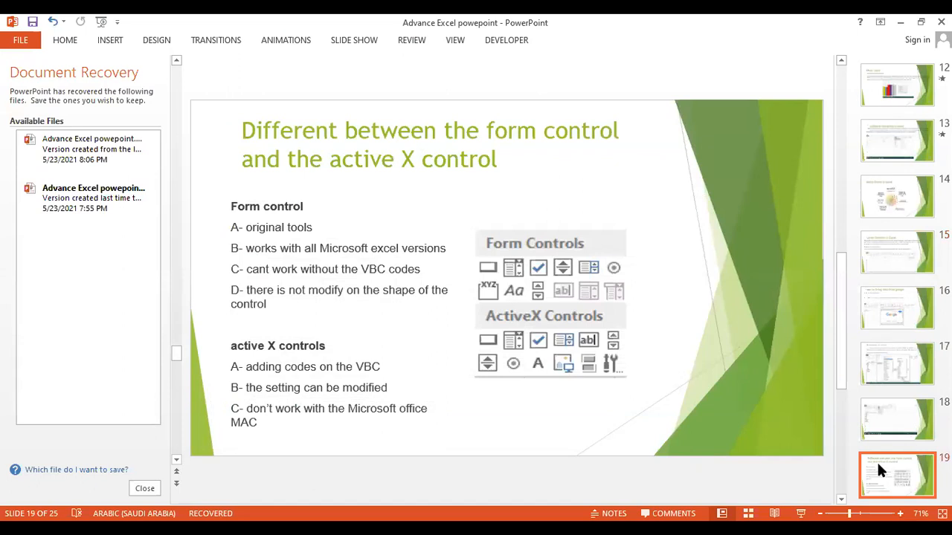
pyautogui.scroll(-2, 879, 461)
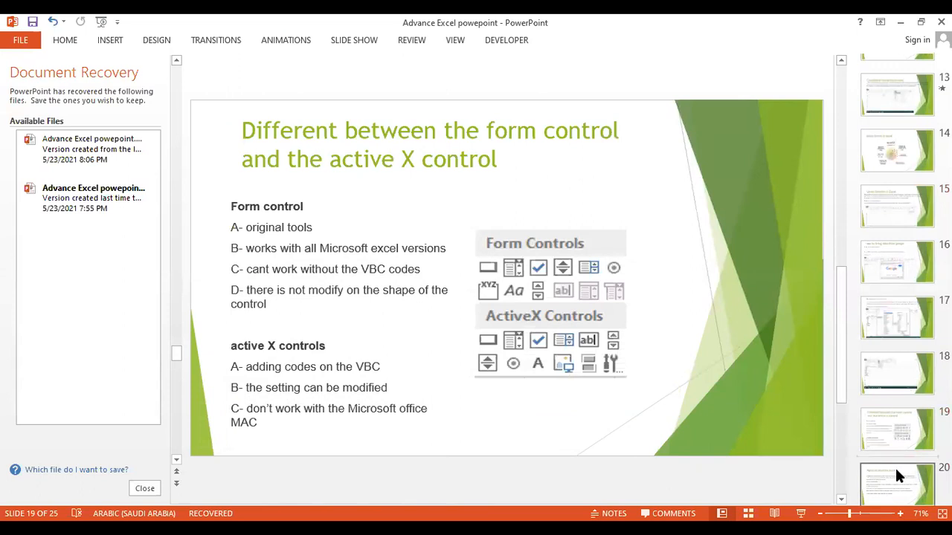
pyautogui.click(897, 476)
pyautogui.scroll(-2, 894, 467)
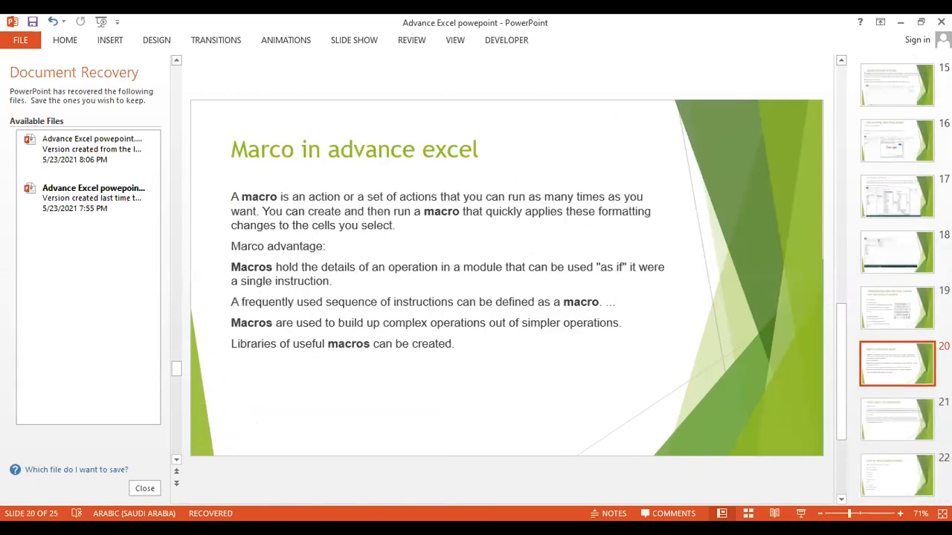
# Look through slides 21 to 25 on Visual Basic for Applications and writing code in Excel
pyautogui.click(873, 406)
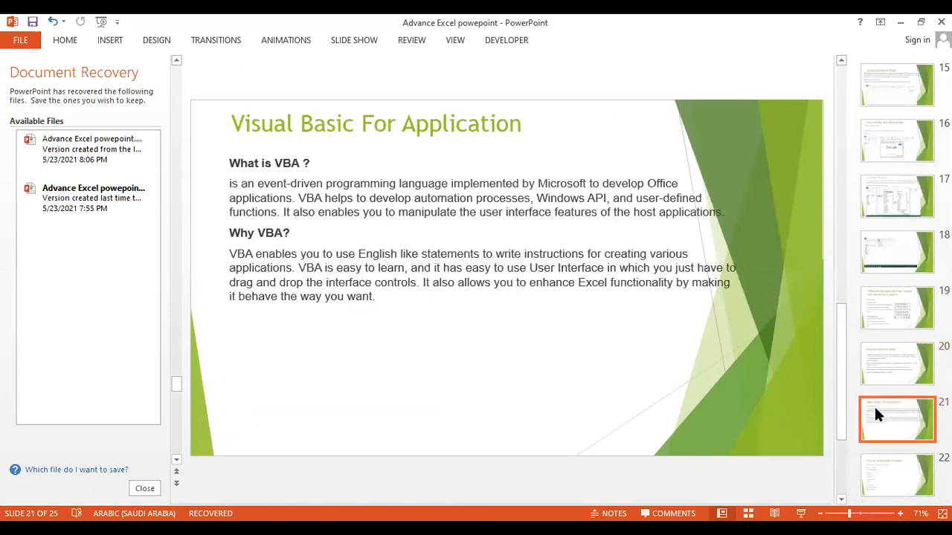
pyautogui.click(879, 474)
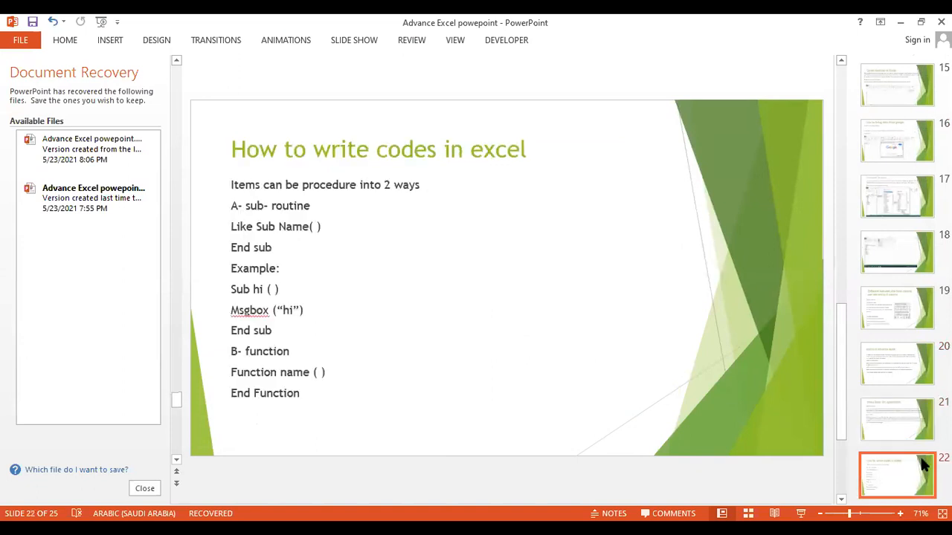
pyautogui.scroll(-2, 896, 464)
pyautogui.click(908, 459)
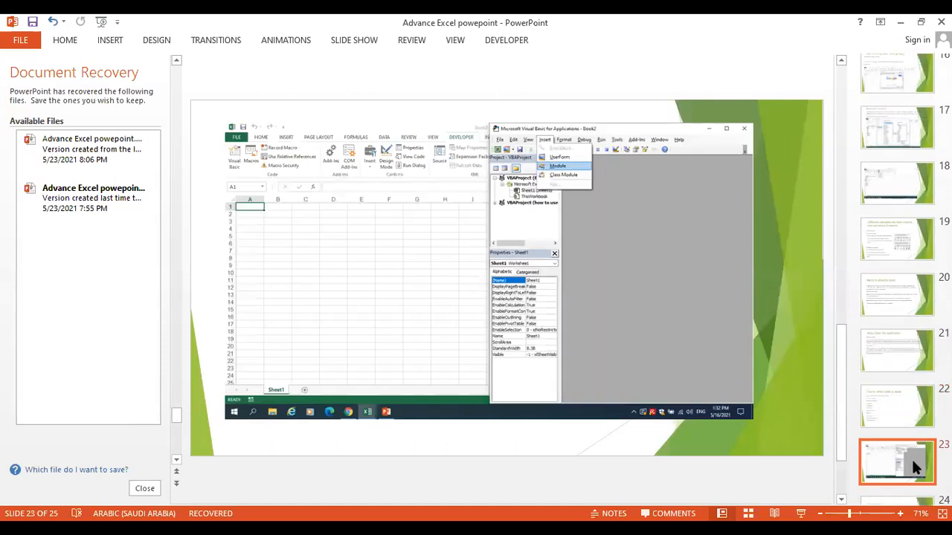
pyautogui.scroll(-2, 910, 461)
pyautogui.click(896, 468)
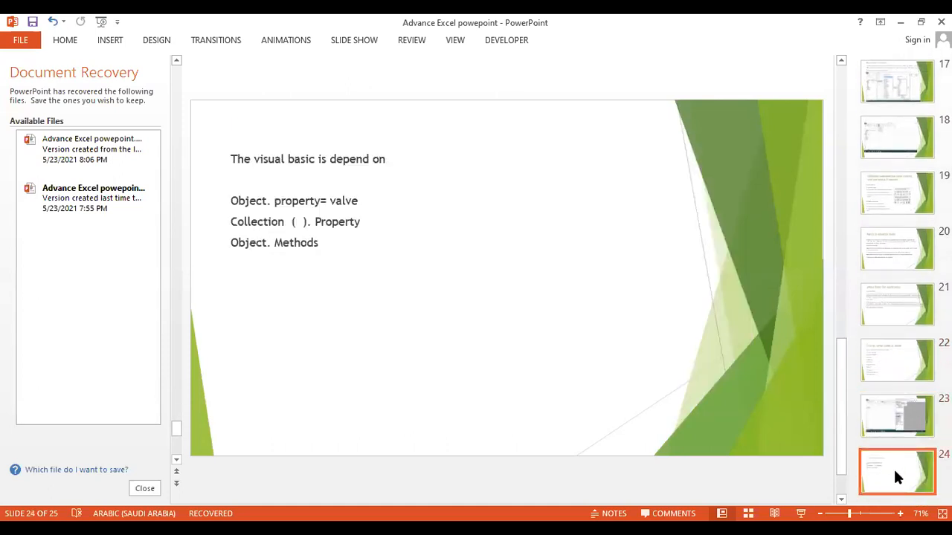
pyautogui.scroll(-2, 901, 491)
pyautogui.click(901, 496)
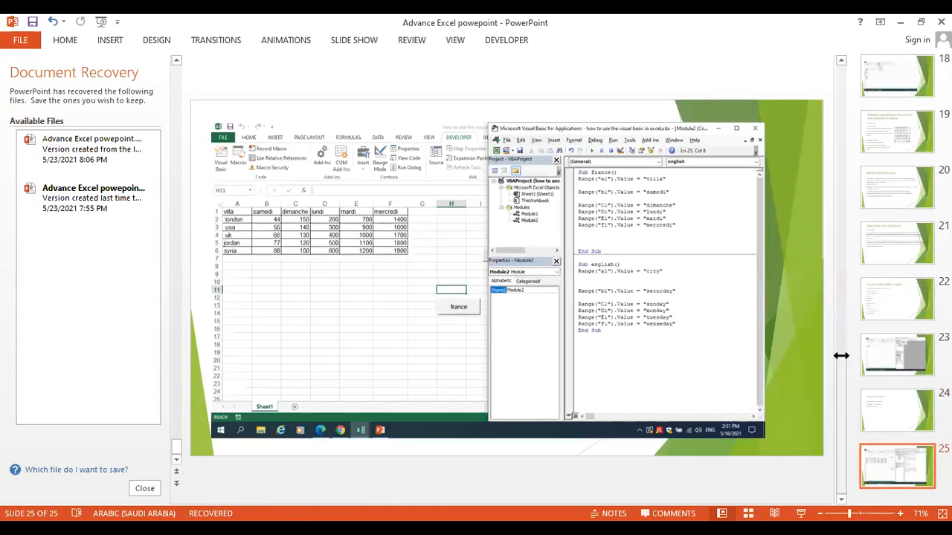